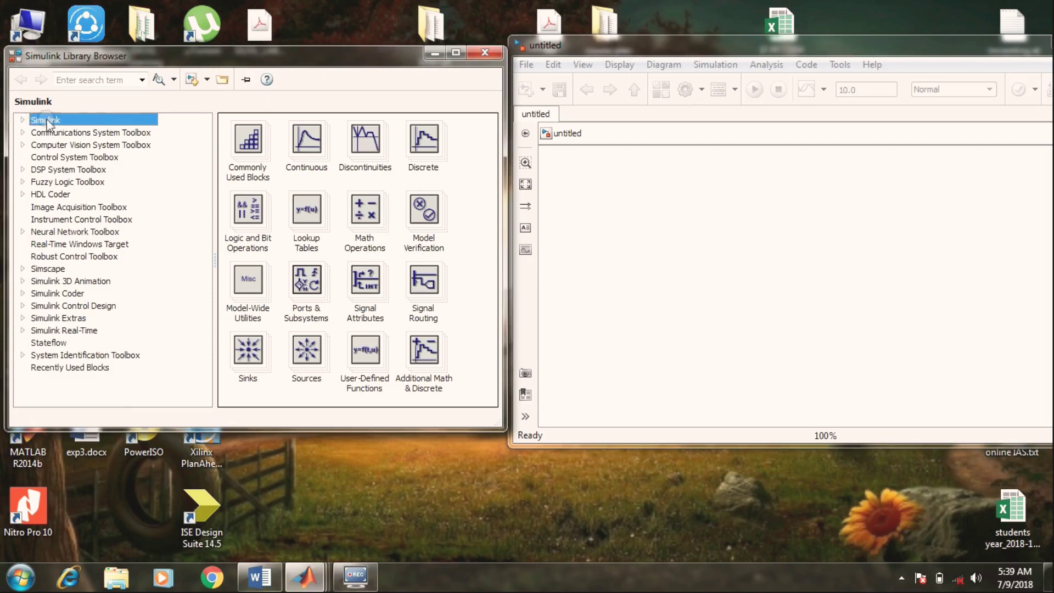
Add a powergui block to the untitled model from the Simscape/SimPowerSystems/Specialized Technology library
left_click(23, 268)
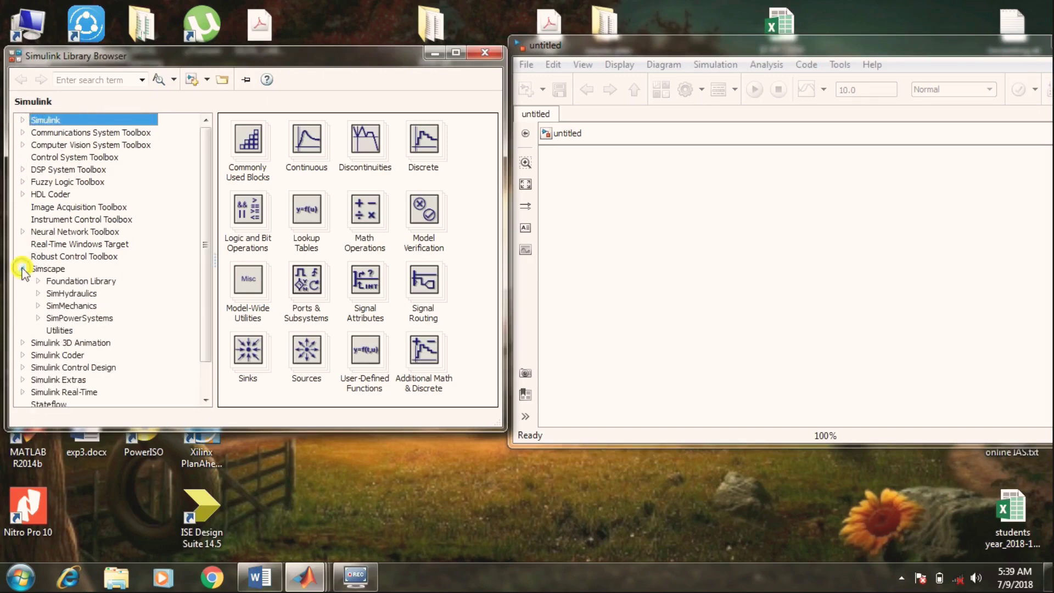
left_click(39, 319)
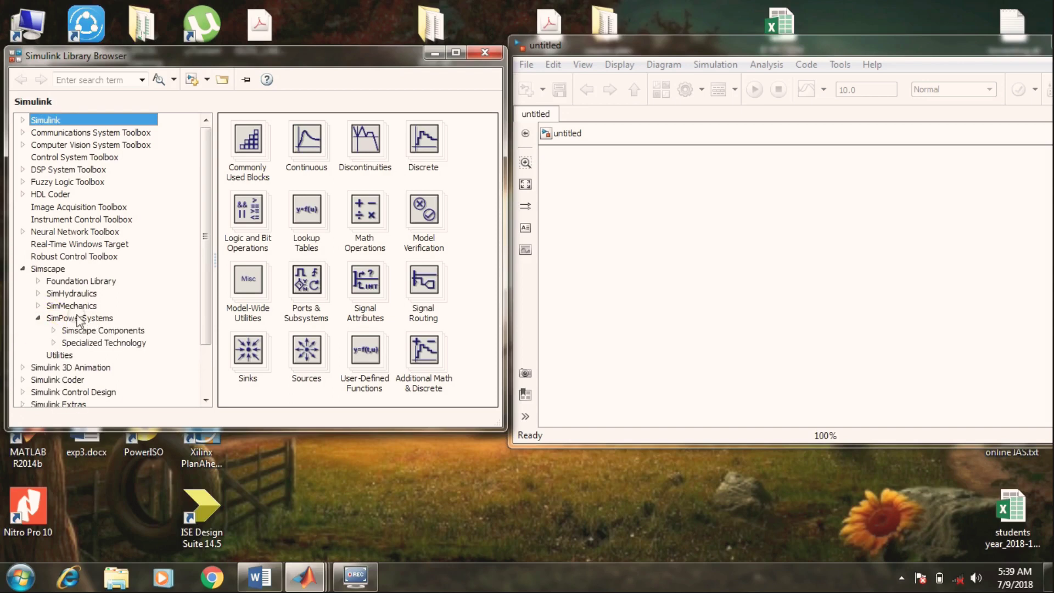
left_click(87, 343)
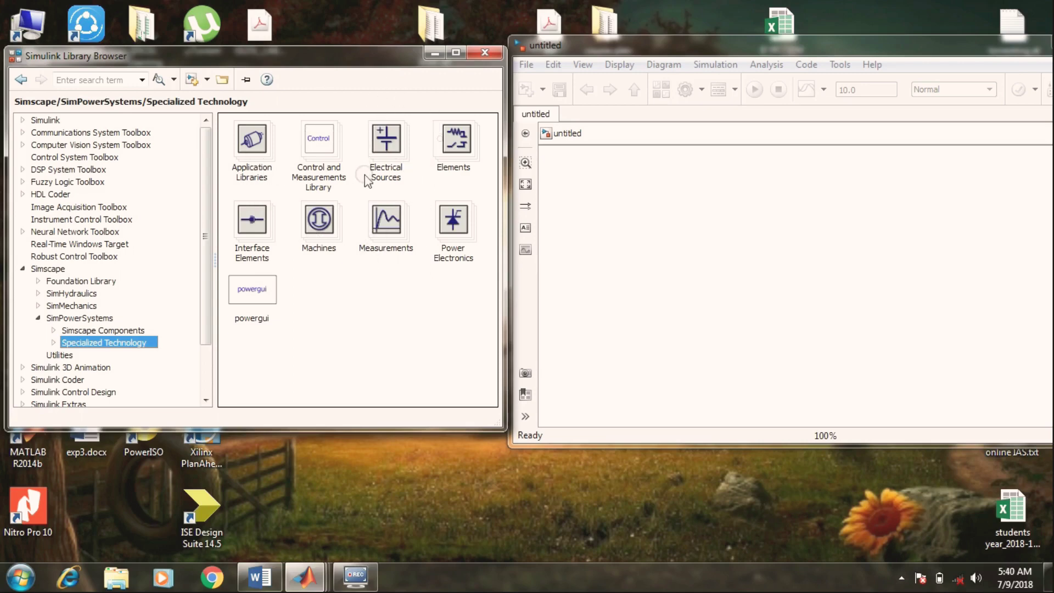
left_click(247, 291)
left_click_drag(256, 296, 610, 184)
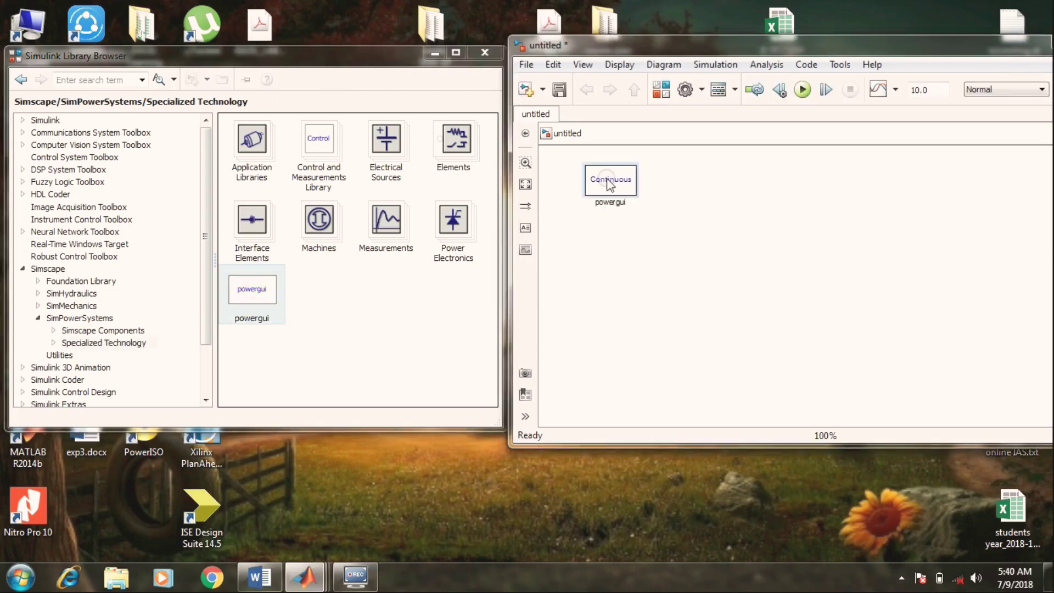
Add a Diode and a Thyristor from the Power Electronics library, stacked below the powergui block
left_click(438, 311)
left_click(456, 227)
double_click(456, 228)
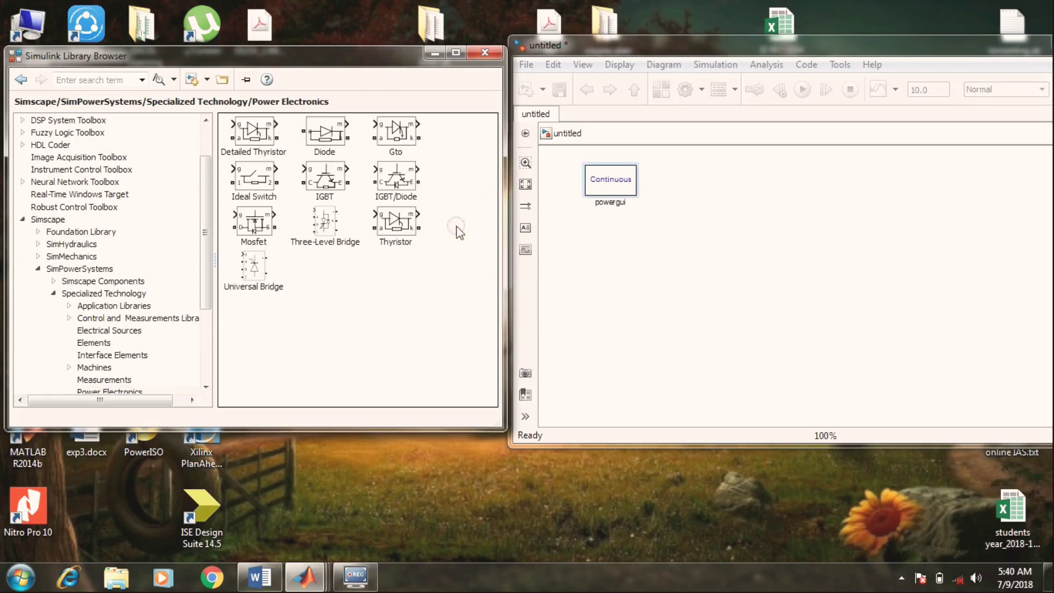
left_click_drag(325, 134, 621, 251)
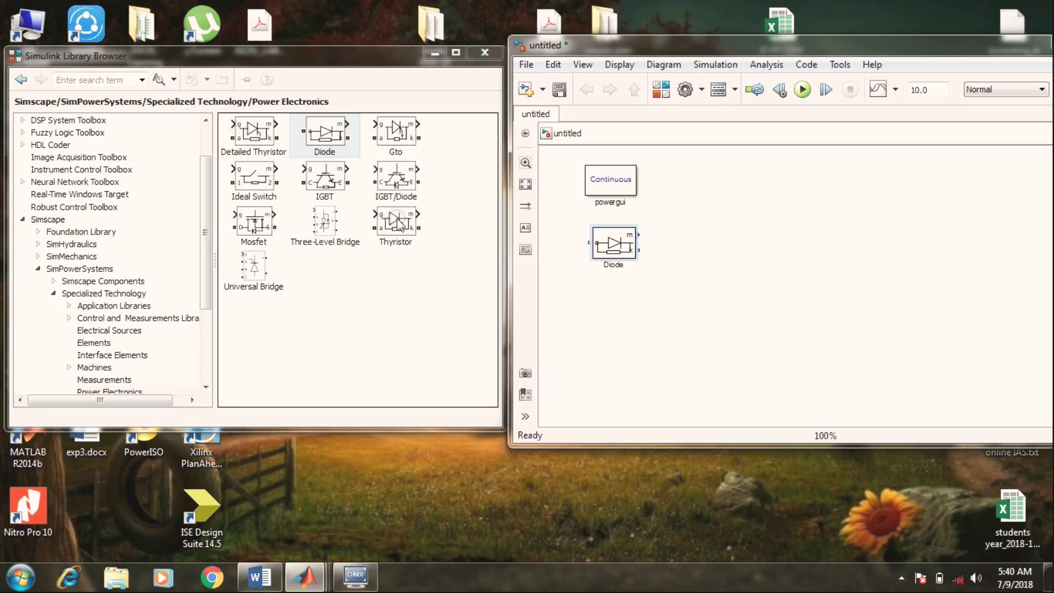
left_click_drag(399, 225, 625, 313)
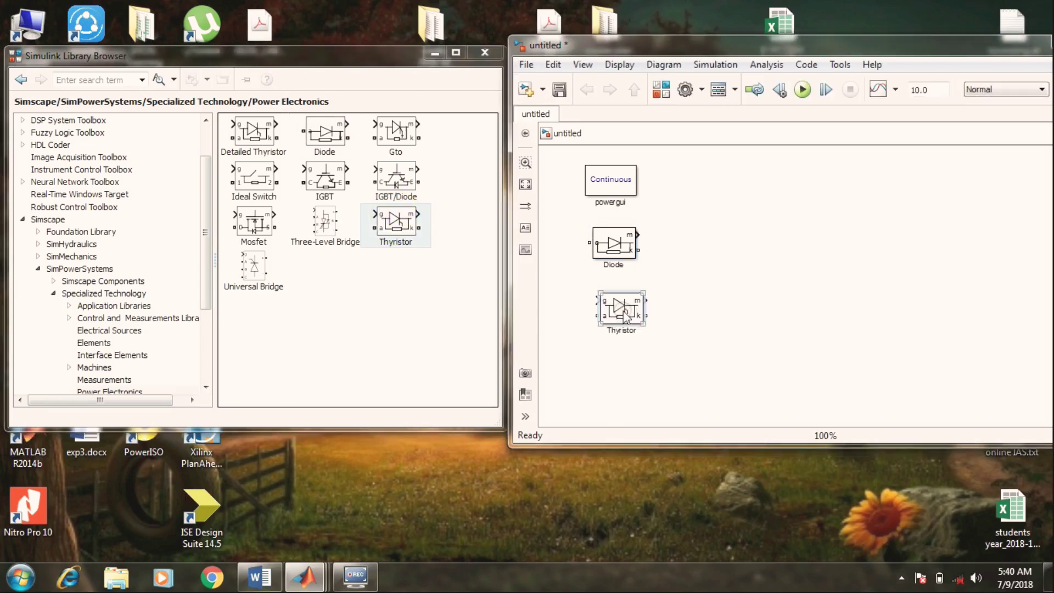
left_click(346, 325)
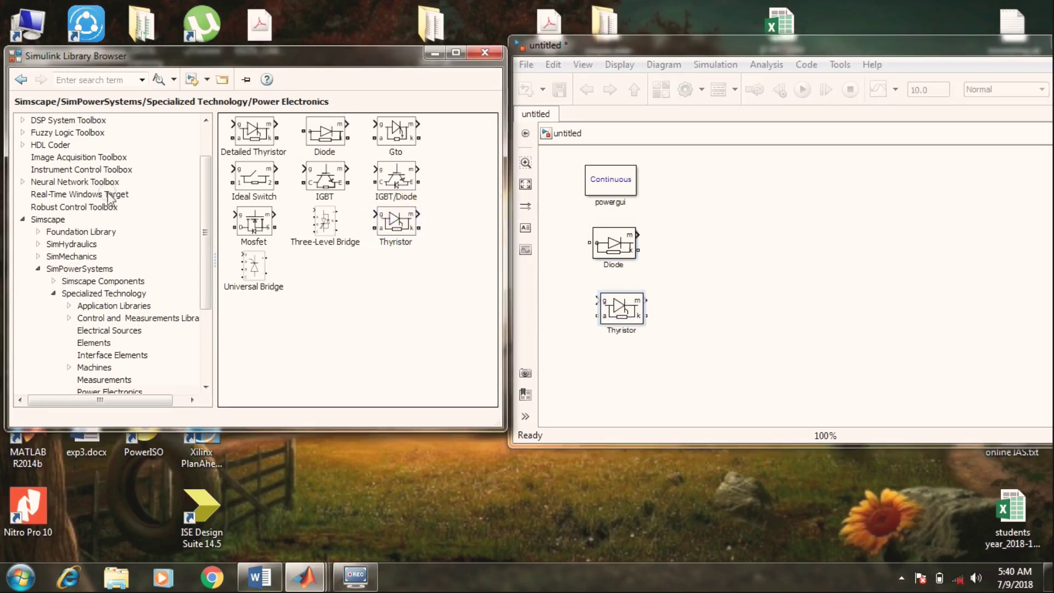
Add Current Measurement and Voltage Measurement blocks from the Specialized Technology Measurements library beside the powergui and Diode blocks
left_click(20, 82)
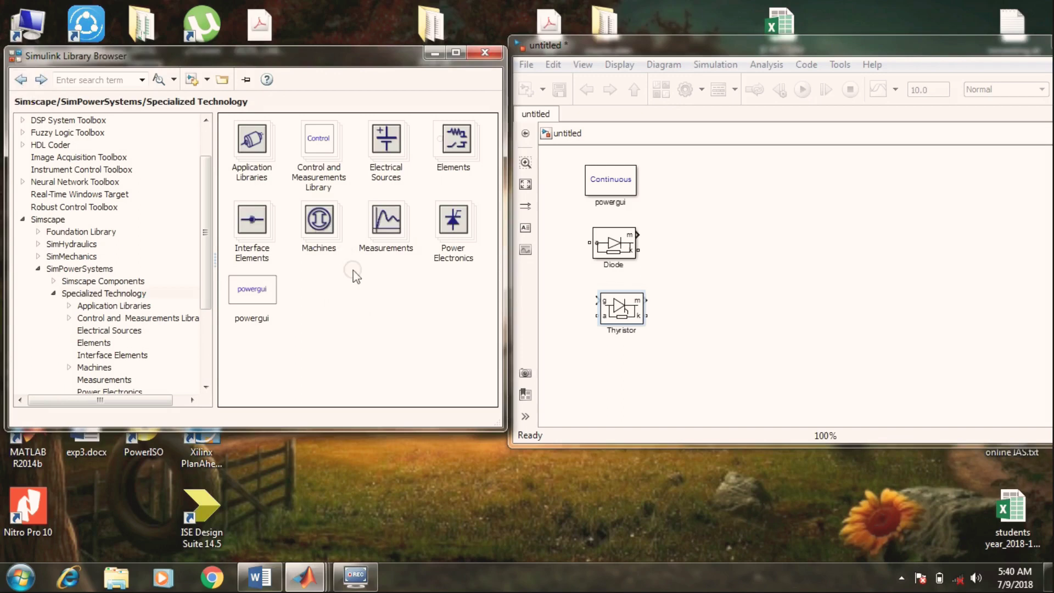
left_click(393, 224)
double_click(393, 224)
left_click_drag(266, 133, 688, 193)
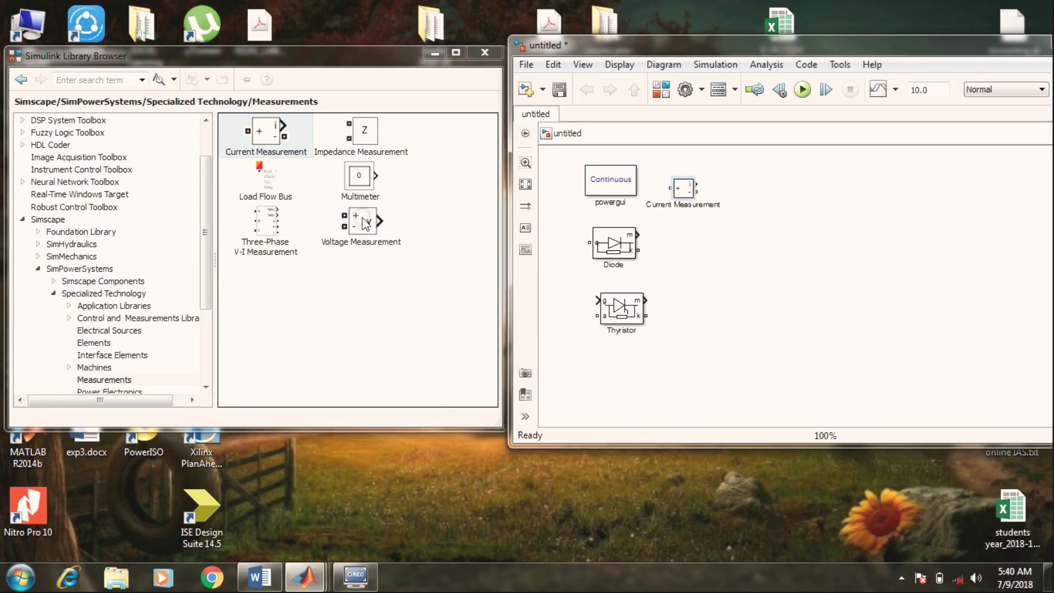
left_click_drag(365, 224, 693, 248)
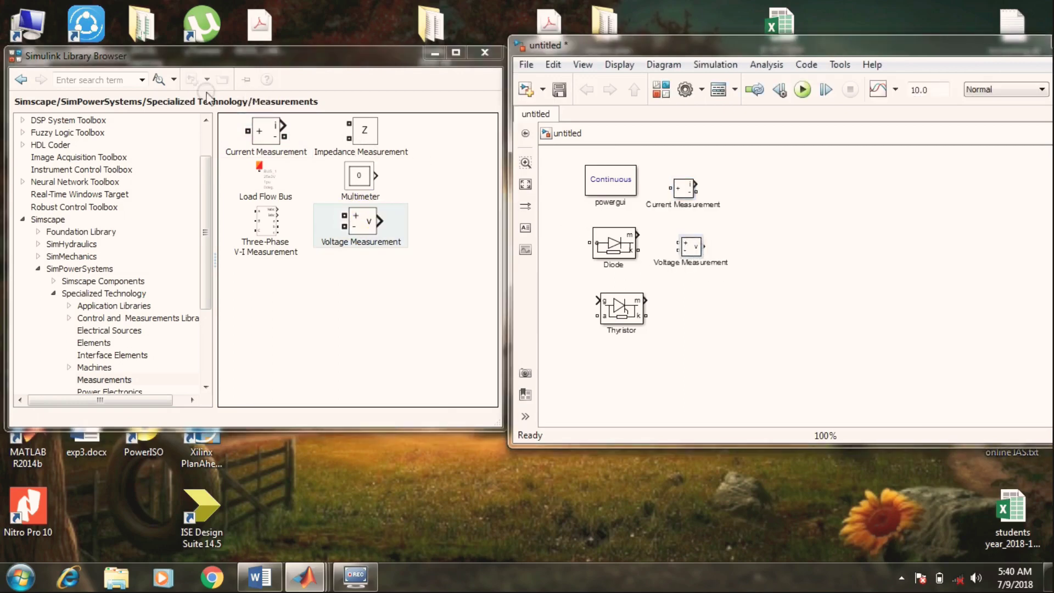
Add a Series RLC Branch from the Elements library beside the Thyristor
left_click(20, 79)
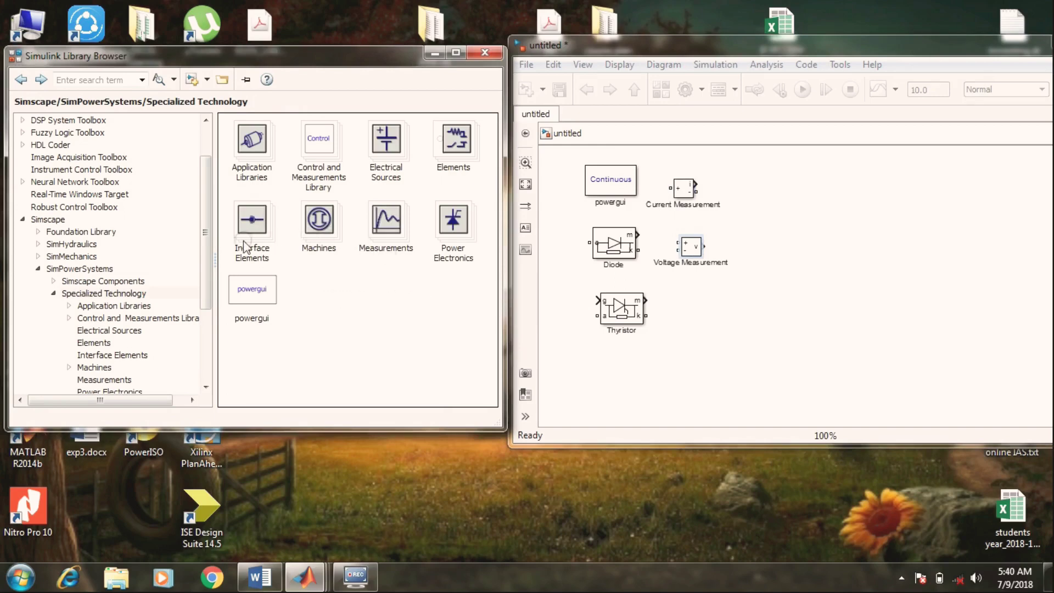
left_click(464, 141)
double_click(464, 143)
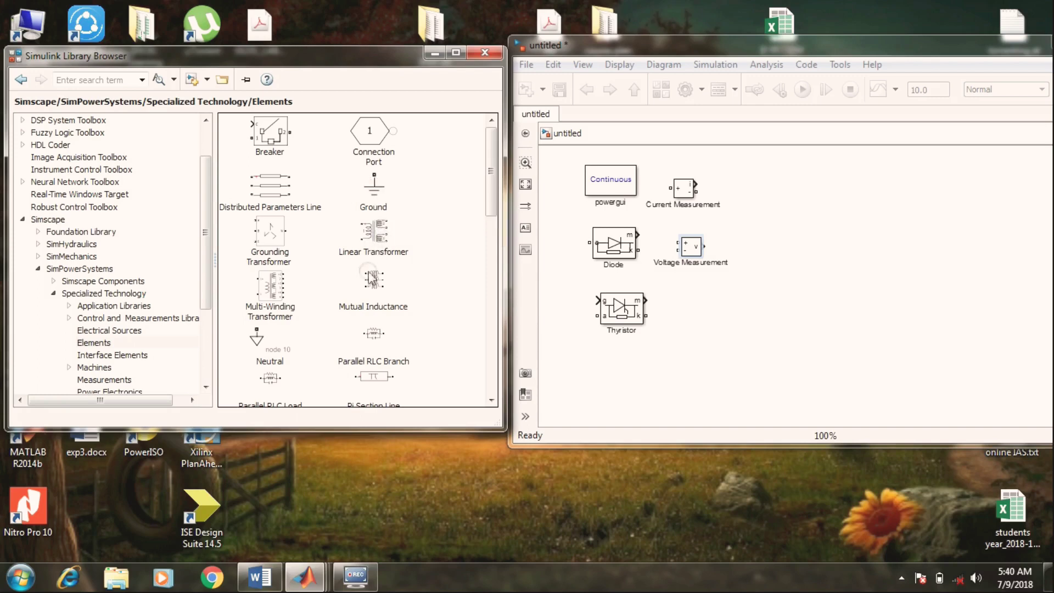
left_click_drag(489, 195, 494, 246)
left_click_drag(368, 280, 705, 309)
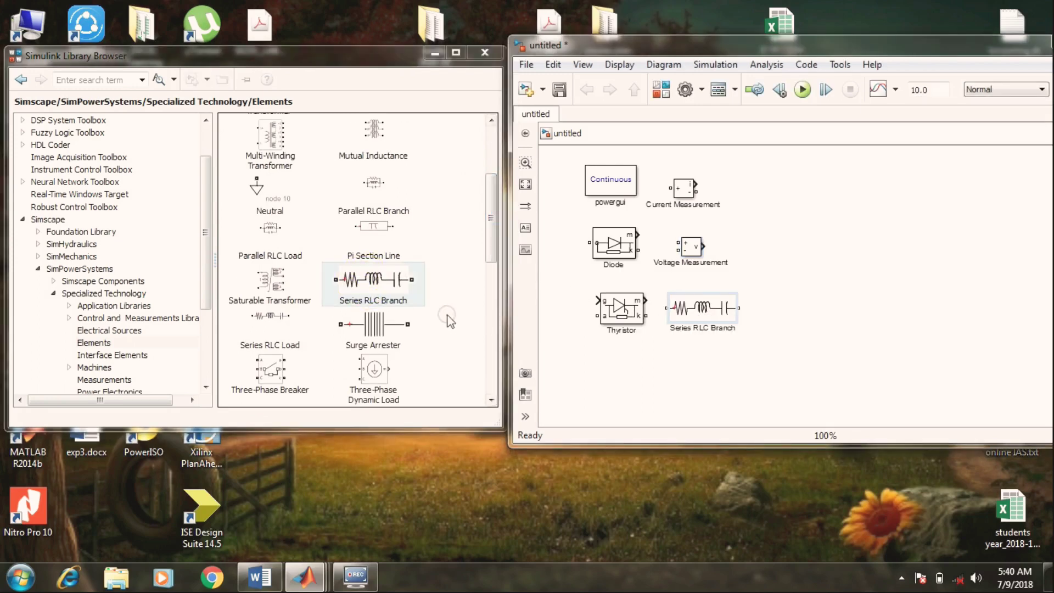
left_click(704, 313)
left_click(715, 309)
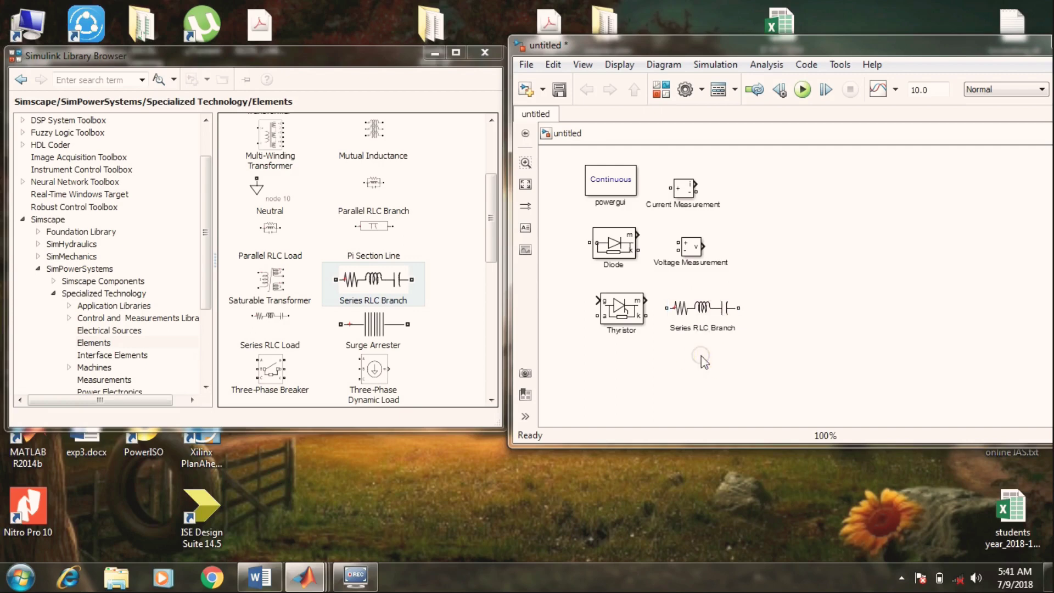
left_click(703, 317)
Add an AC Voltage Source and a DC Voltage Source from the Electrical Sources library below the existing blocks
left_click(444, 202)
left_click_drag(486, 207, 501, 354)
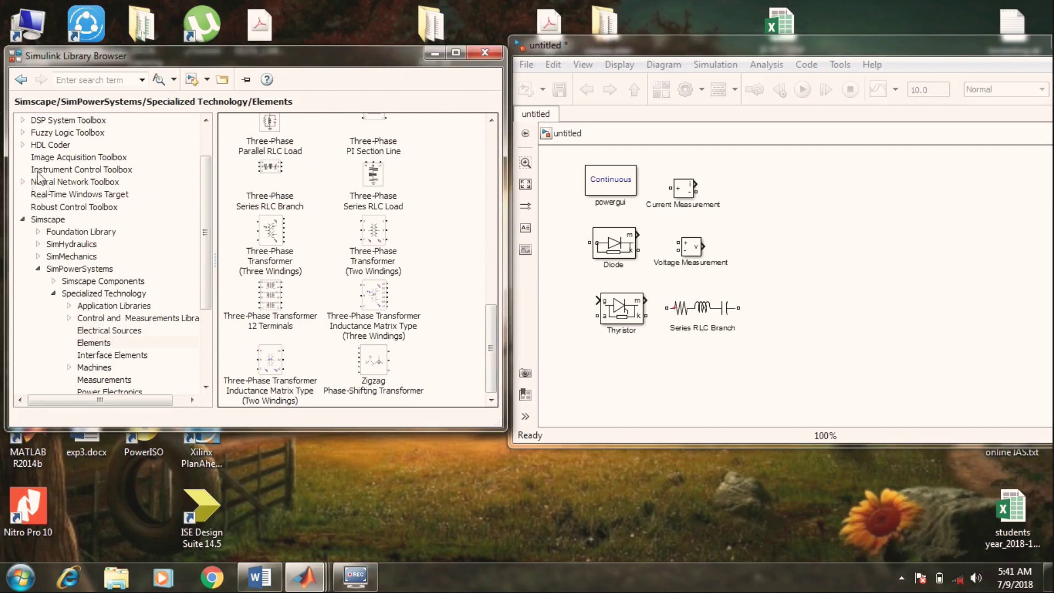
left_click(21, 82)
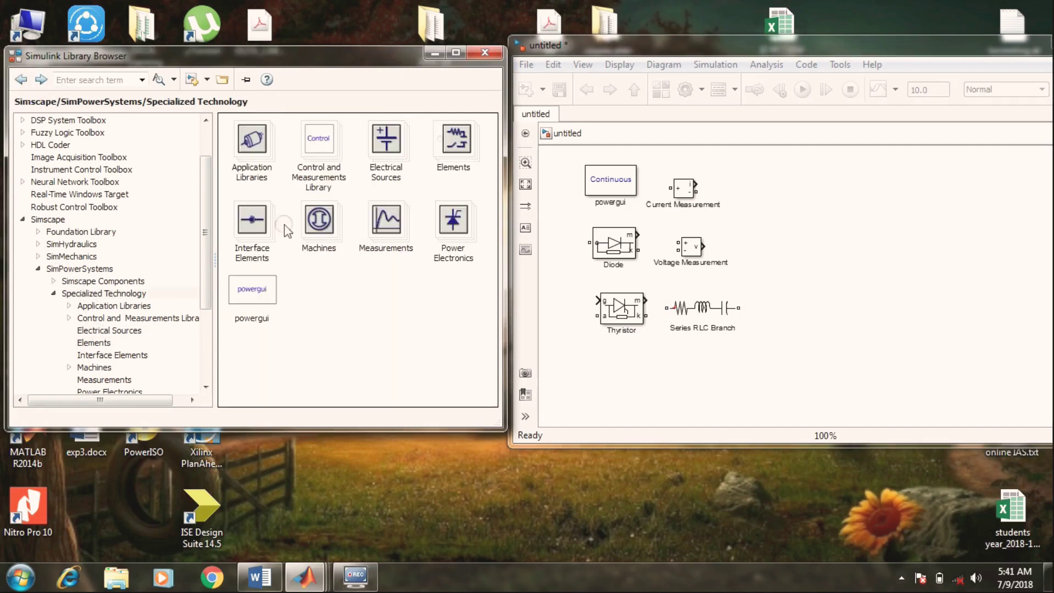
double_click(392, 154)
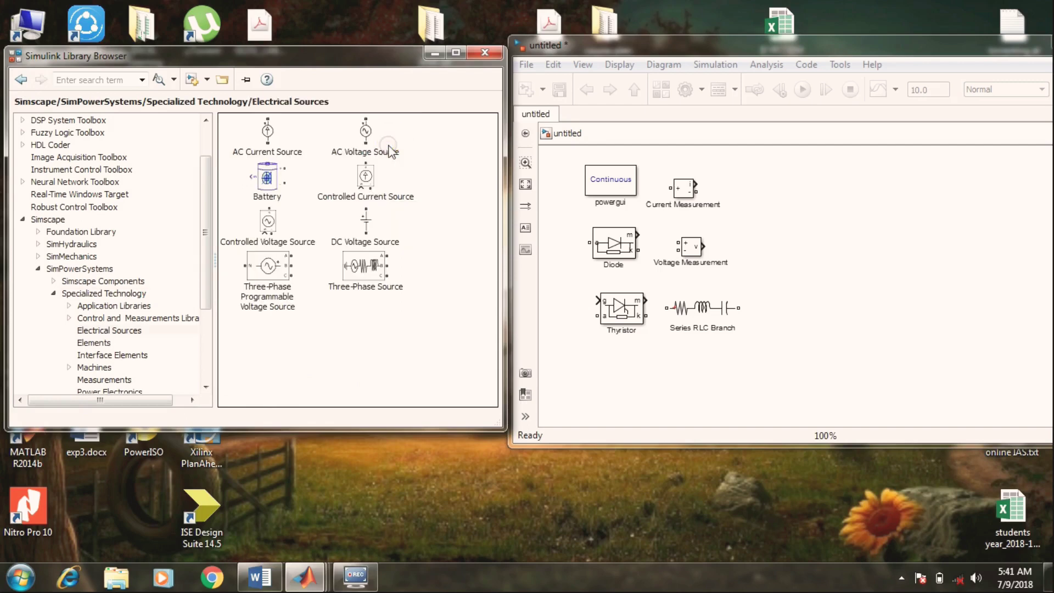
left_click(361, 132)
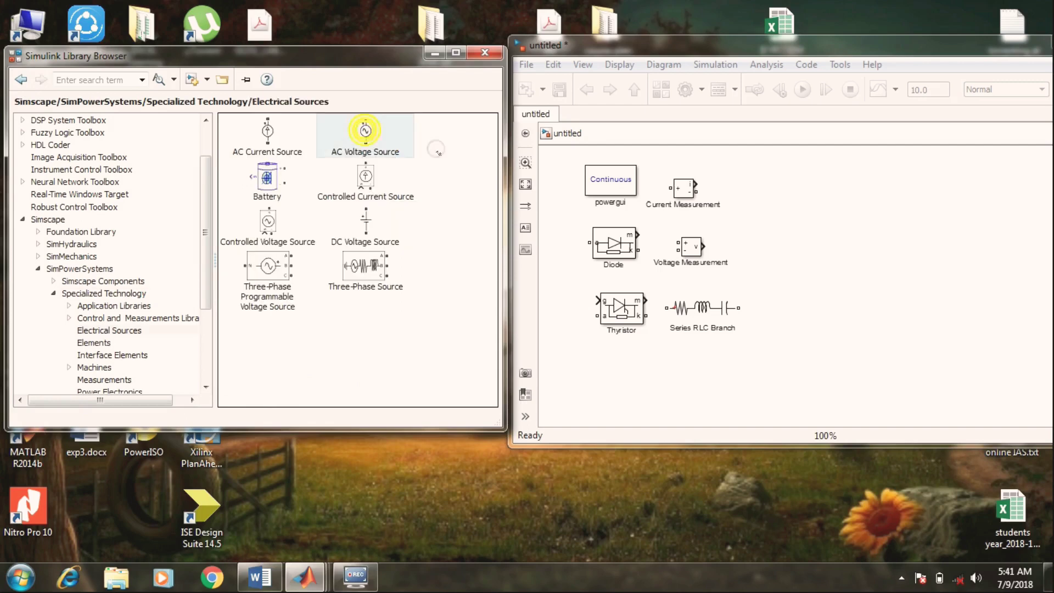
left_click_drag(365, 131, 616, 384)
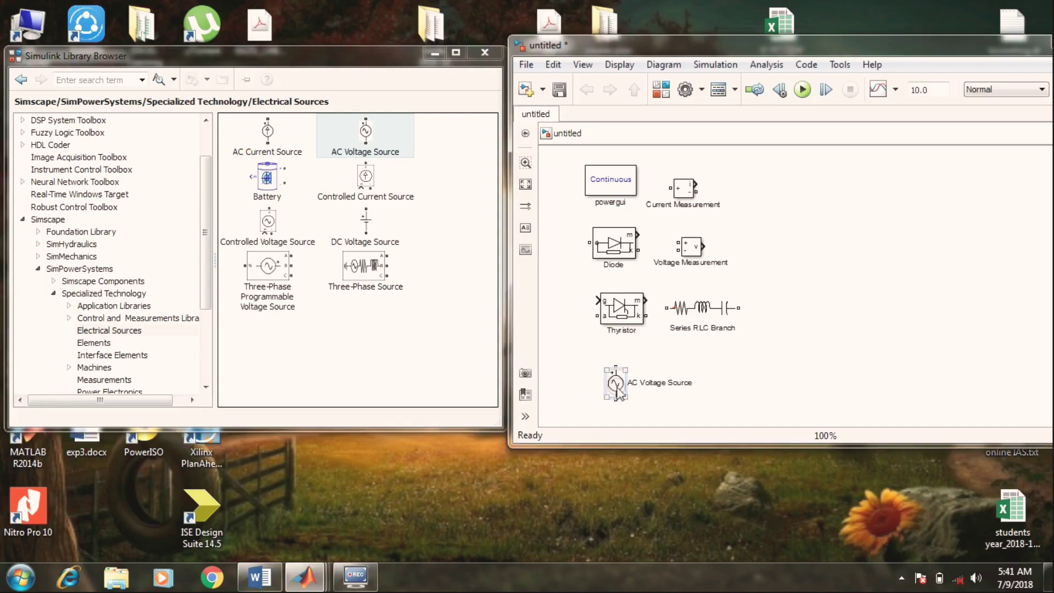
left_click(460, 186)
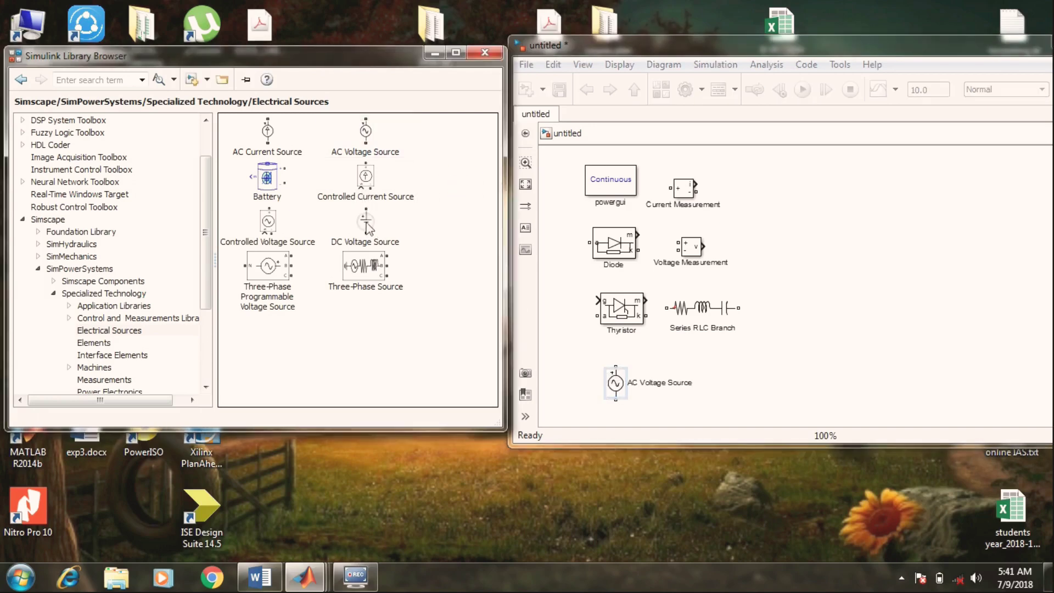
left_click_drag(380, 228, 730, 379)
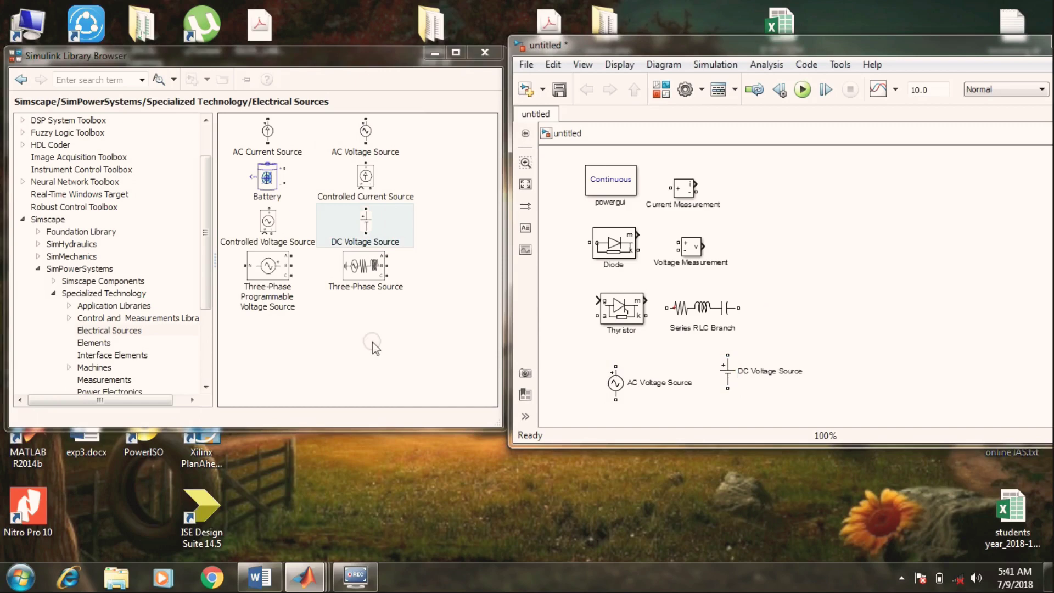
Add RMS and Mean blocks from the Measurements group of the Control and Measurements Library, beside the current and voltage measurement blocks
left_click(20, 81)
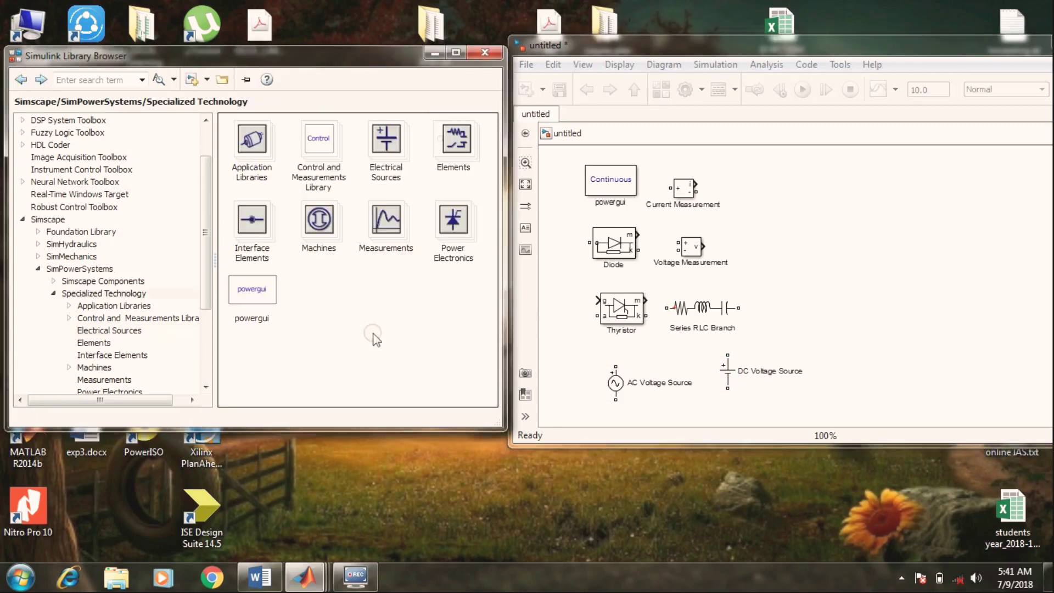
double_click(321, 148)
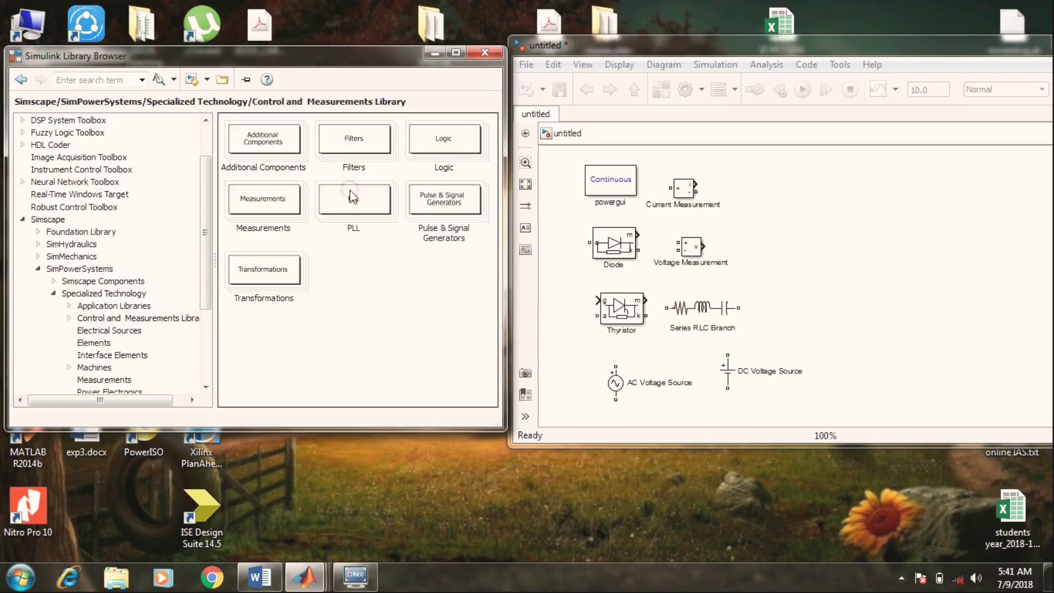
double_click(253, 198)
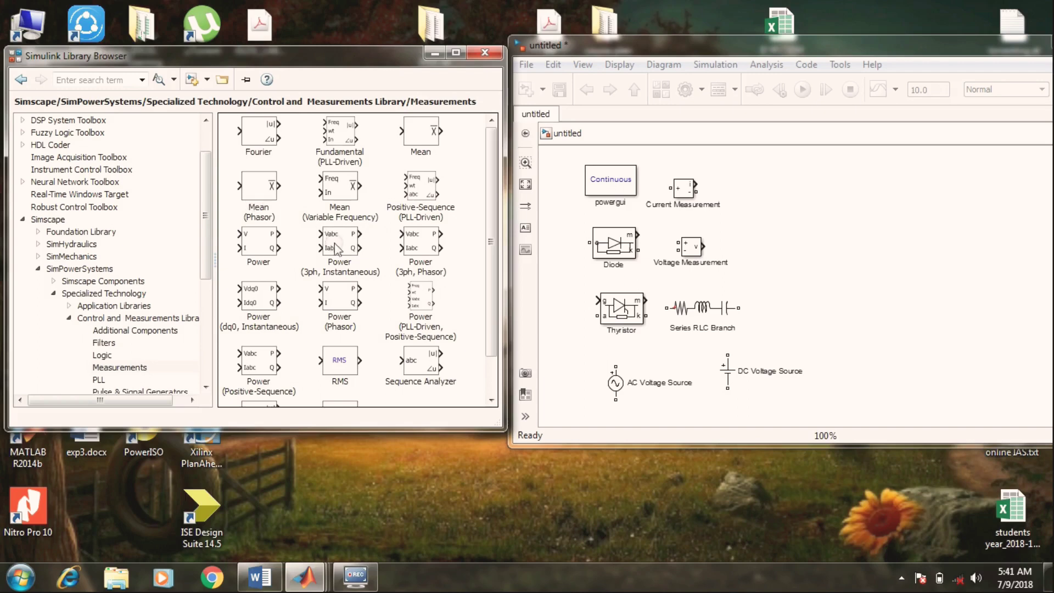
left_click_drag(332, 360, 775, 205)
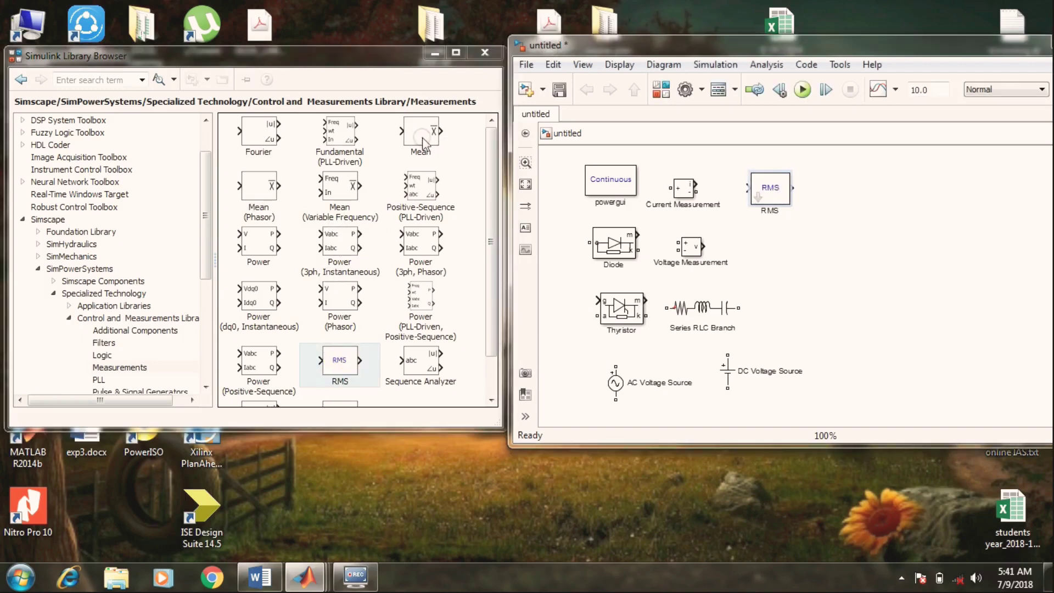
left_click_drag(423, 144, 769, 258)
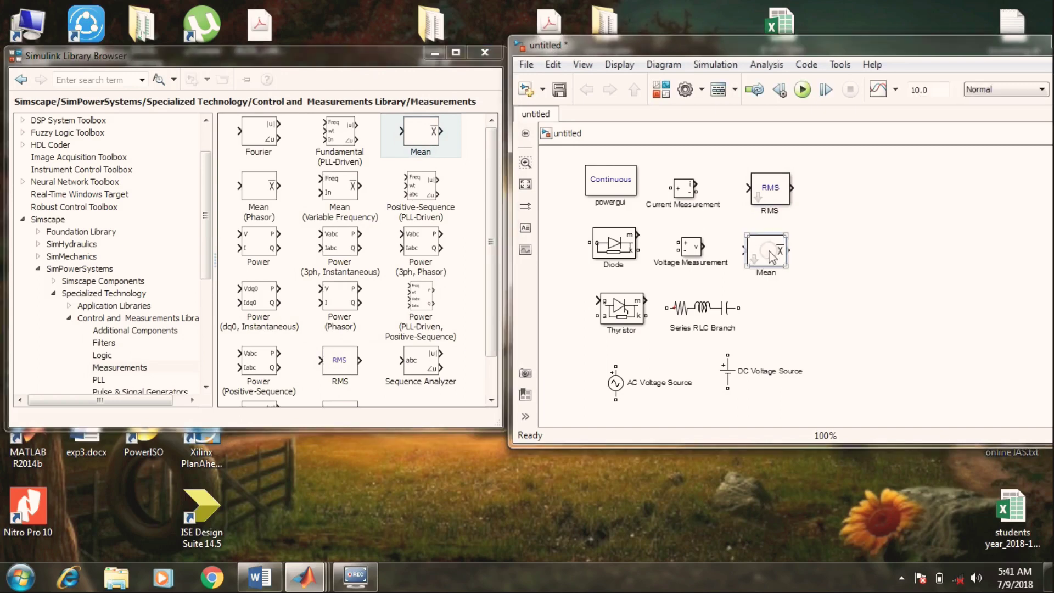
left_click(853, 312)
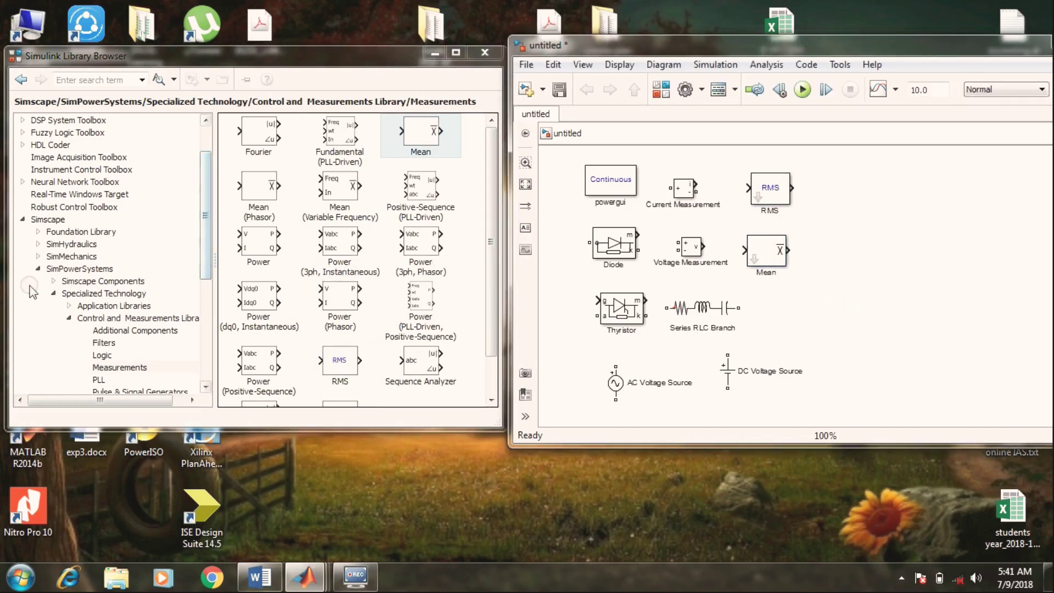
Add a Constant and a Pulse Generator from the Simulink Sources library beside the RMS and Mean blocks
left_click(70, 323)
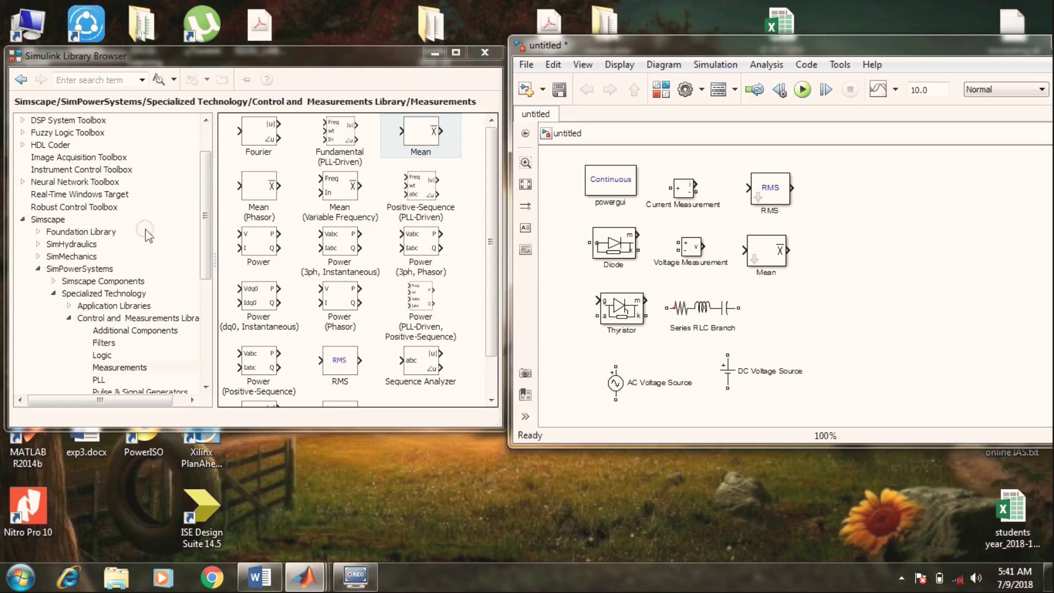
left_click(669, 223)
left_click(488, 275)
left_click_drag(205, 189, 213, 154)
left_click(22, 120)
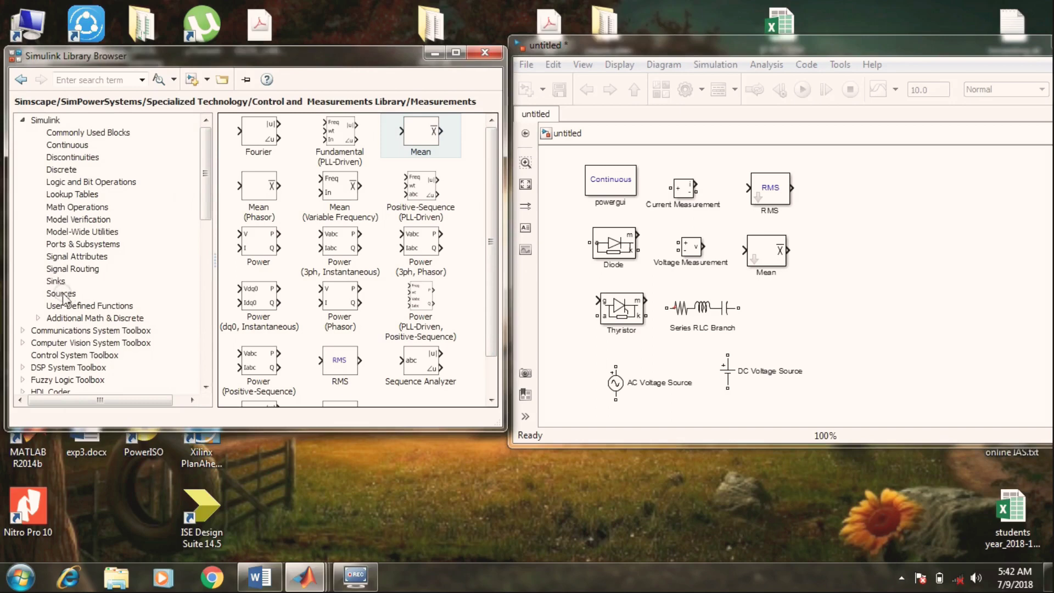
left_click(61, 294)
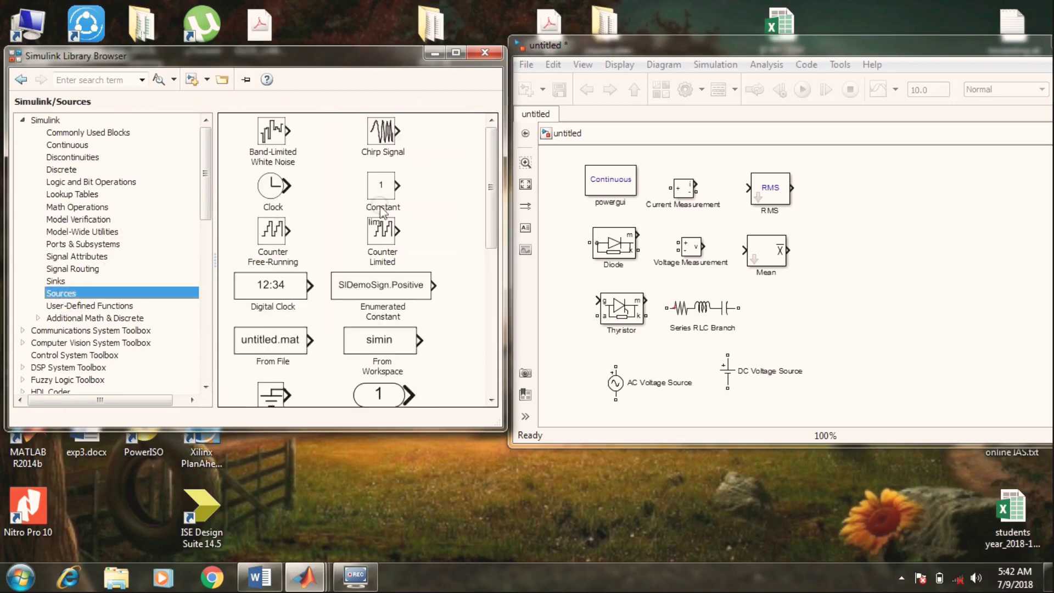
left_click_drag(388, 189, 858, 181)
left_click_drag(493, 172, 494, 235)
left_click_drag(272, 296, 848, 233)
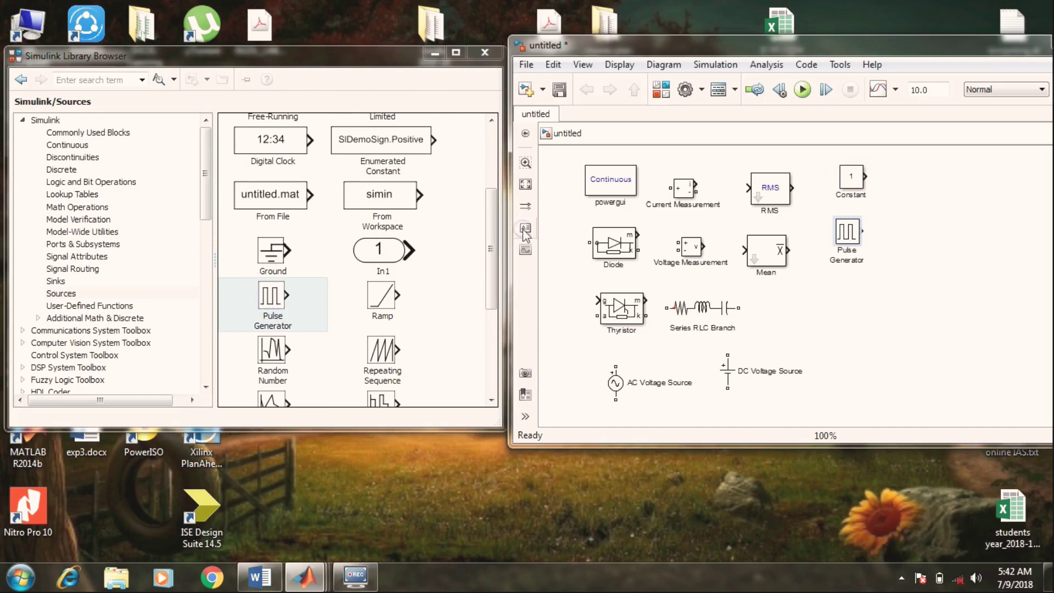
Add a Scope from the Simulink Sinks library below the Pulse Generator
left_click_drag(493, 247, 496, 341)
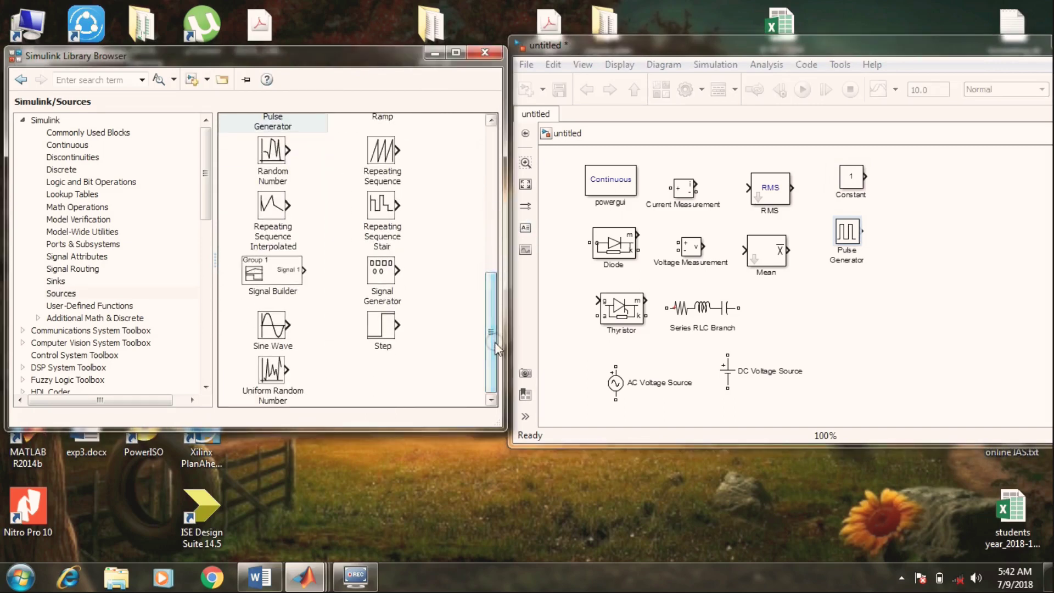
left_click(64, 283)
left_click(261, 187)
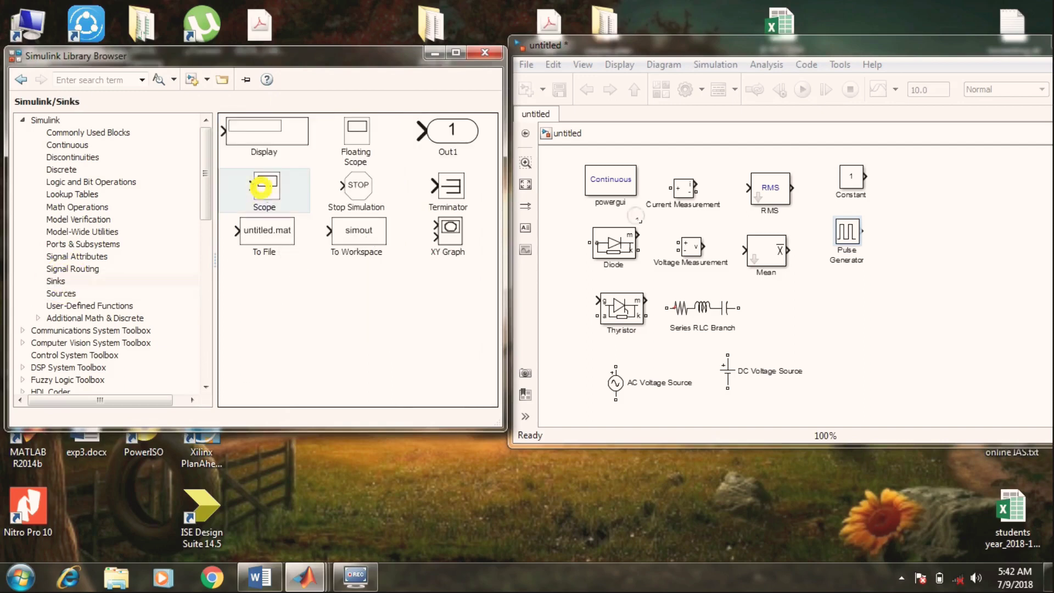
left_click_drag(261, 187, 846, 305)
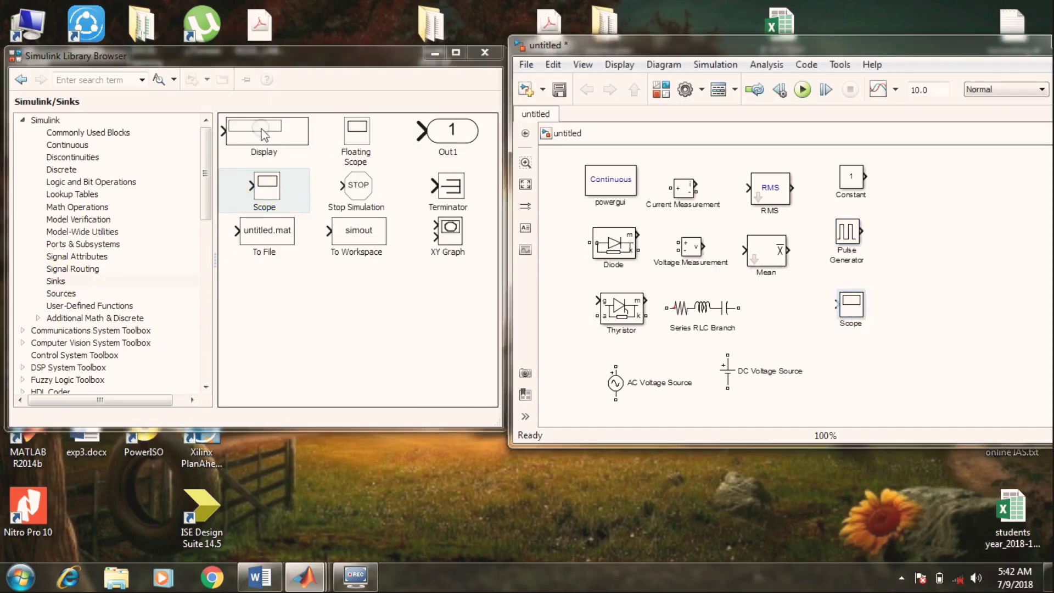
Add a Display below the Scope, plus Mux, From and Goto blocks from Signal Routing beside the Constant and Pulse Generator
left_click_drag(262, 132, 867, 377)
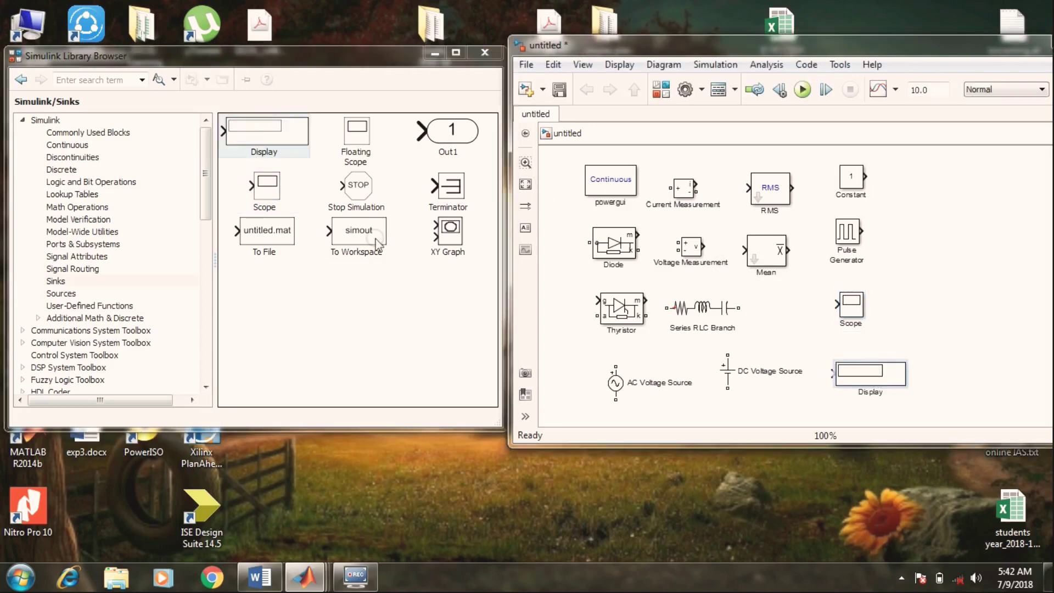
left_click(68, 269)
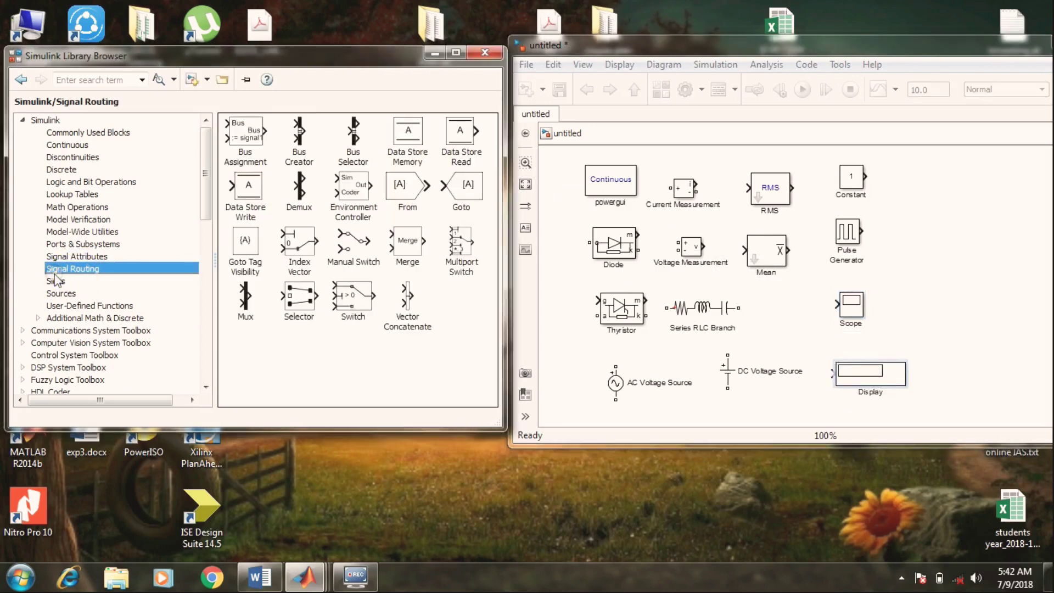
left_click_drag(245, 299, 923, 169)
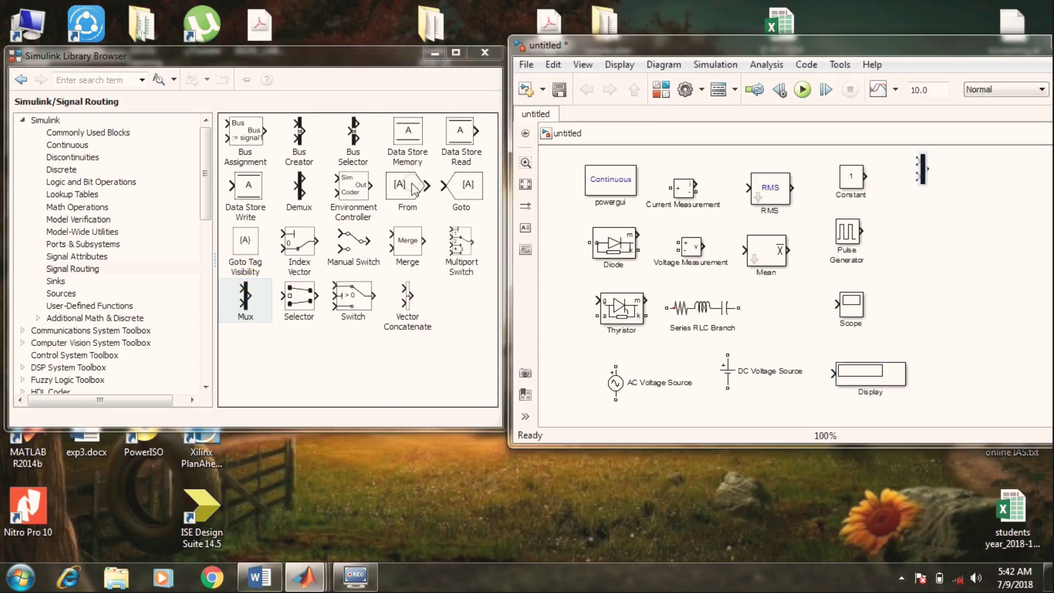
left_click_drag(416, 190, 928, 215)
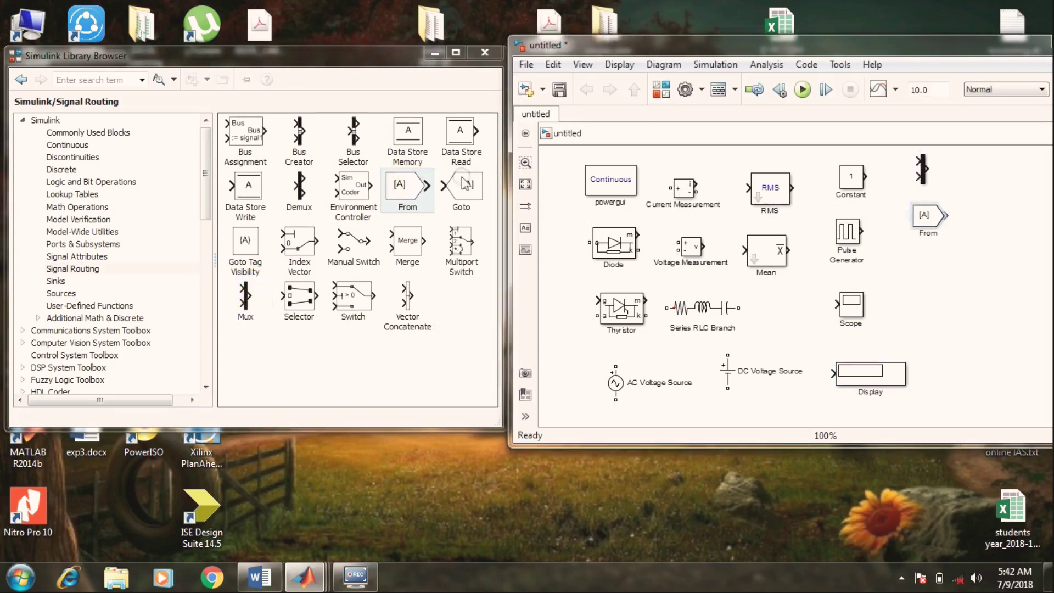
left_click_drag(465, 186, 944, 267)
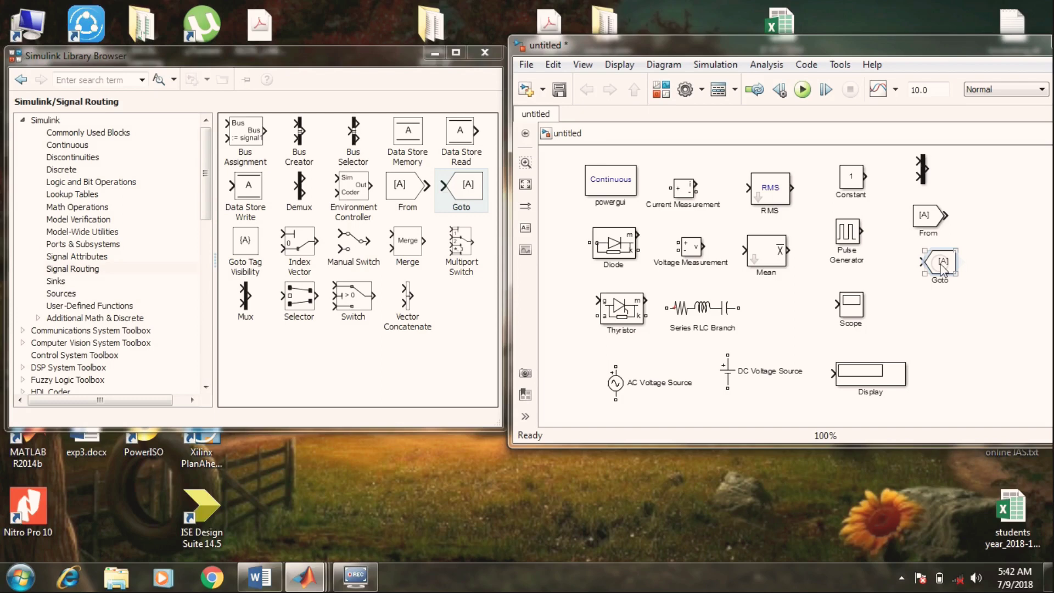
Minimize the library browser and maximize the model window
left_click(810, 48)
left_click(431, 54)
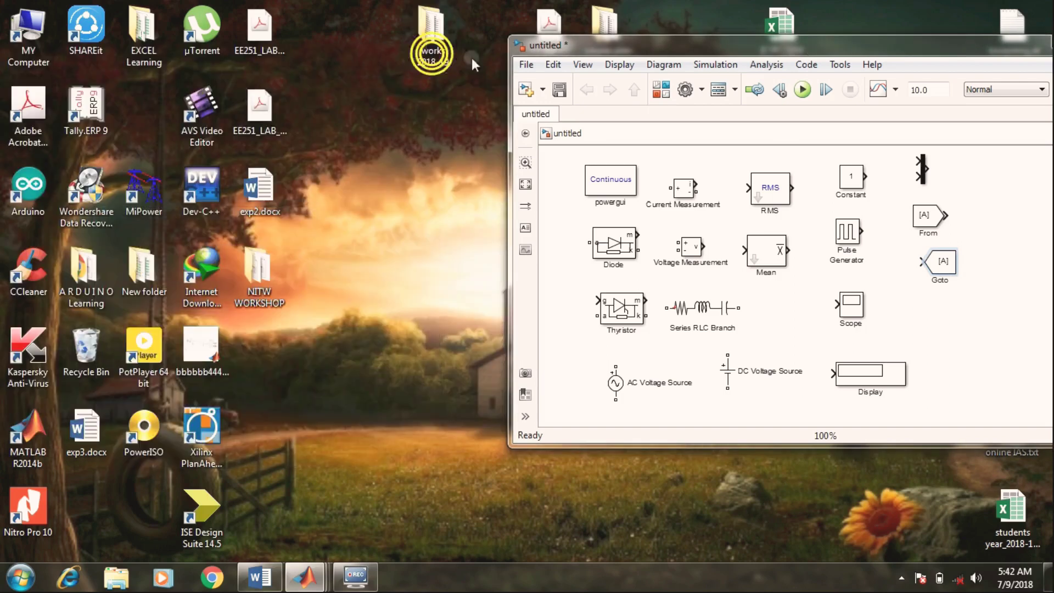
double_click(835, 41)
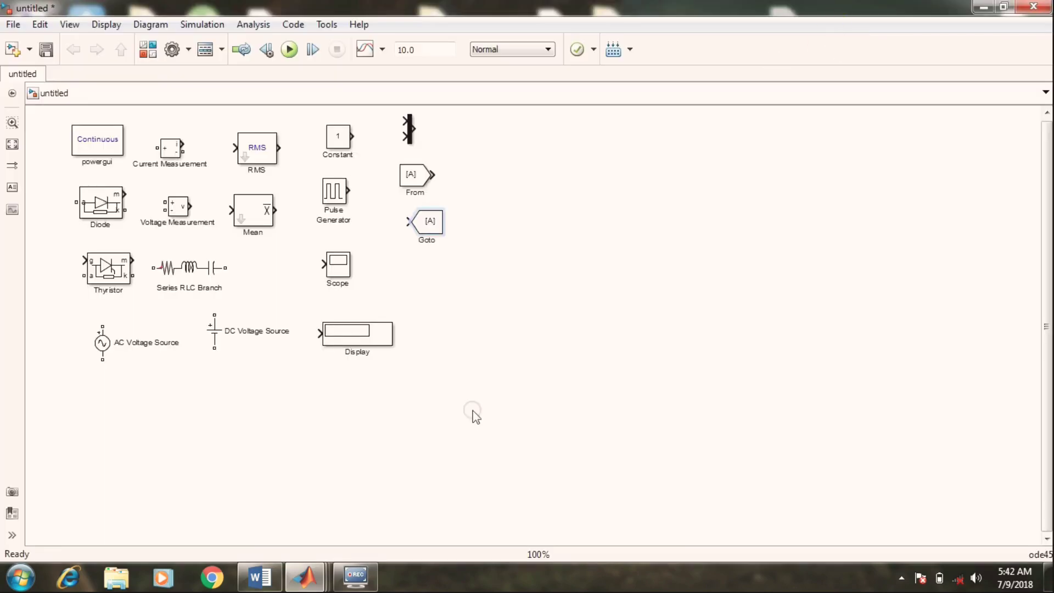
Add the annotation "single phase full bridge Rectifier" above the blocks
left_click_drag(473, 396, 83, 109)
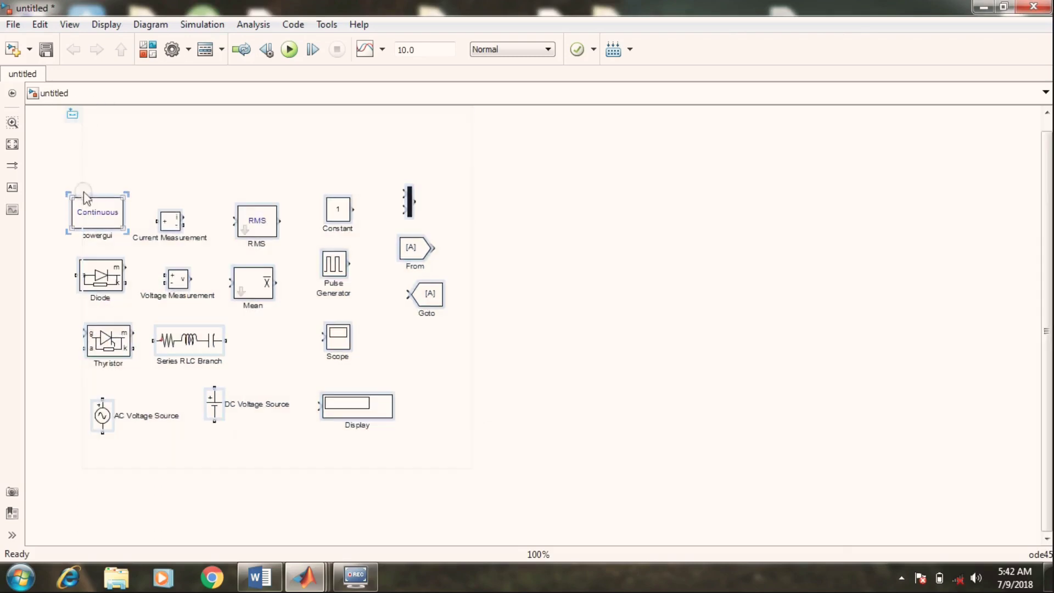
left_click(309, 142)
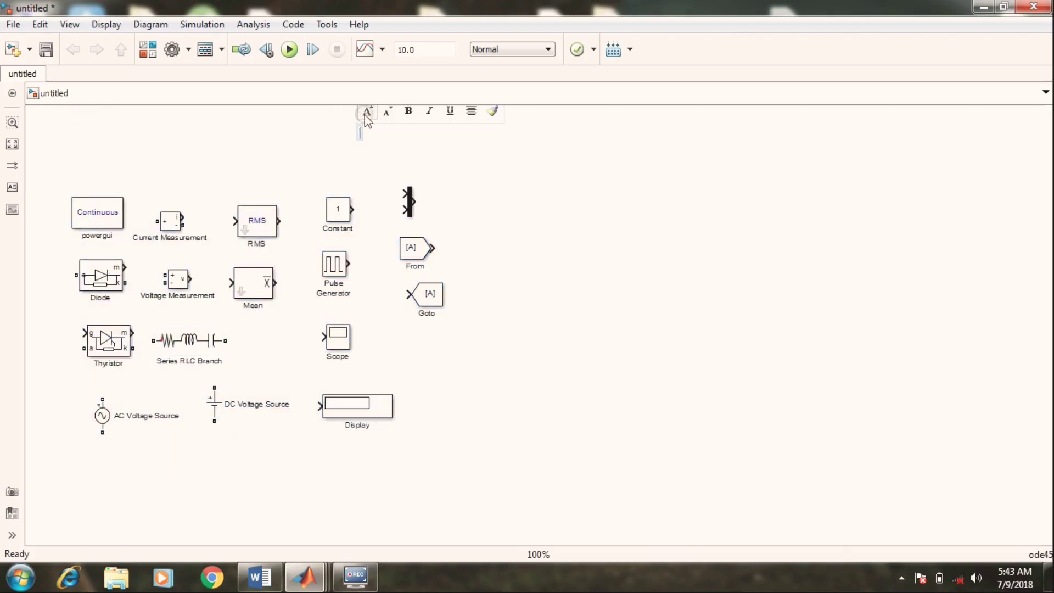
left_click(367, 113)
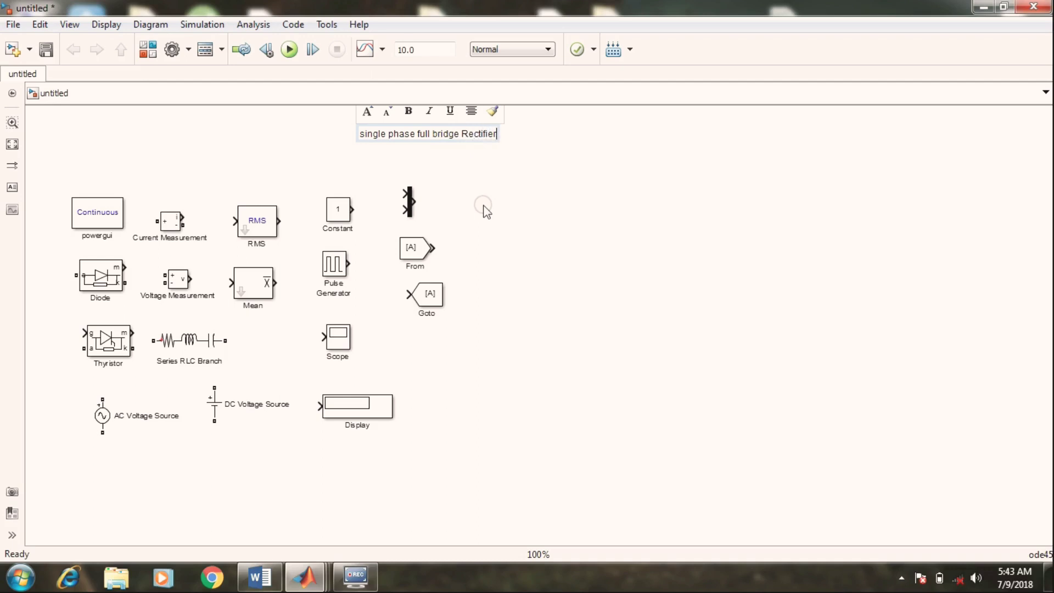
left_click(486, 210)
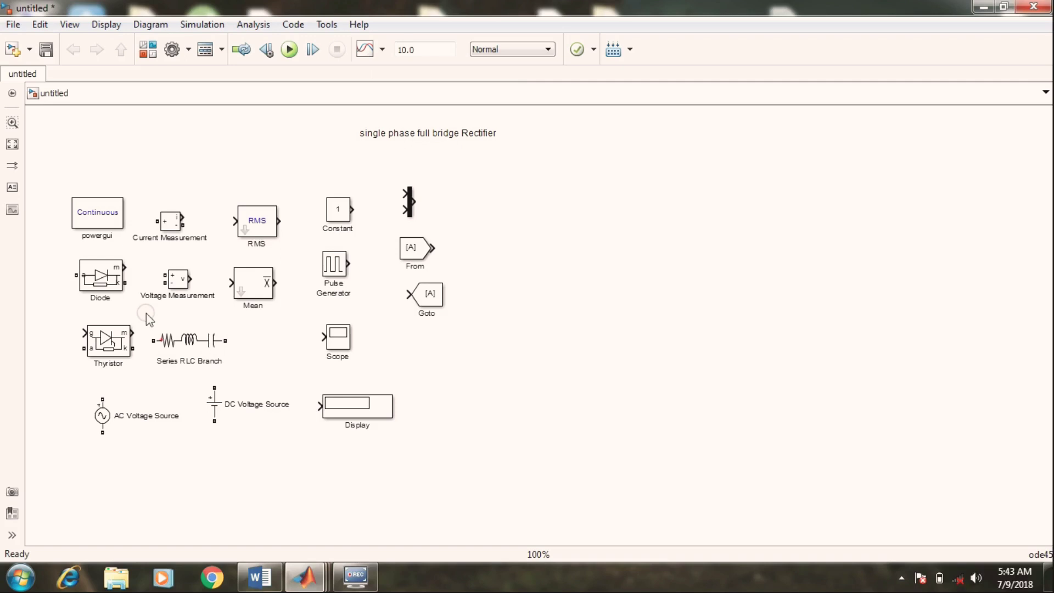
Move the AC Voltage Source to the empty canvas area beyond the Goto block
left_click(103, 417)
left_click(186, 411)
left_click(452, 440)
scroll(614, 301, "up", 2)
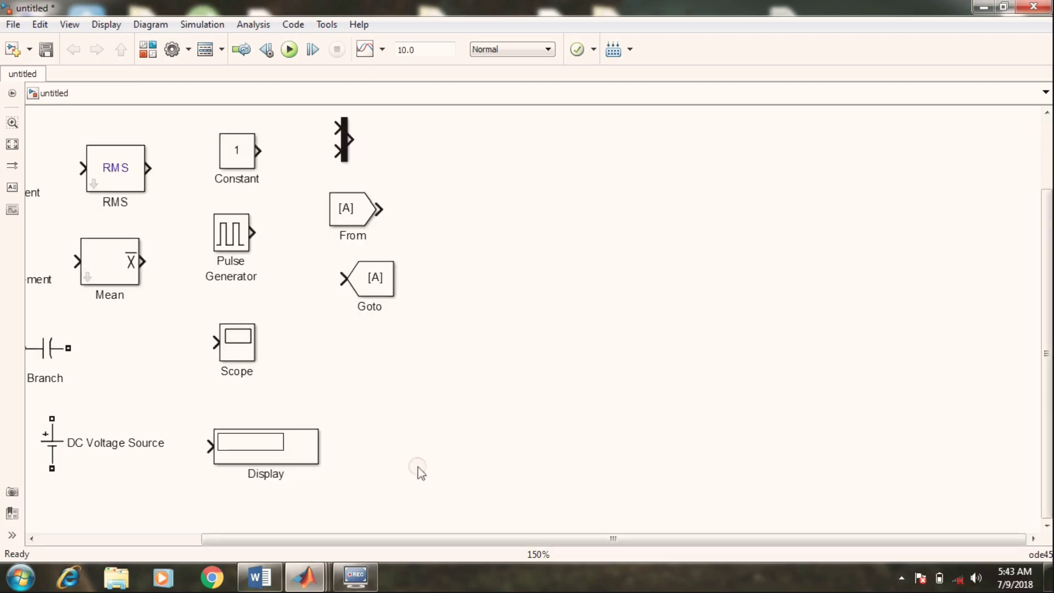
key("ctrl+o")
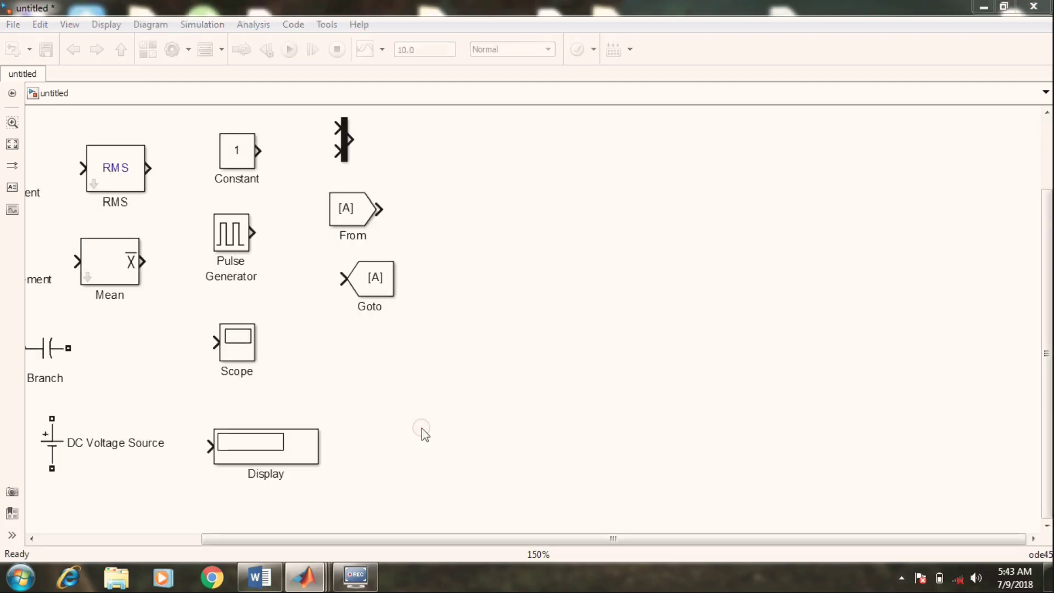
left_click(474, 366)
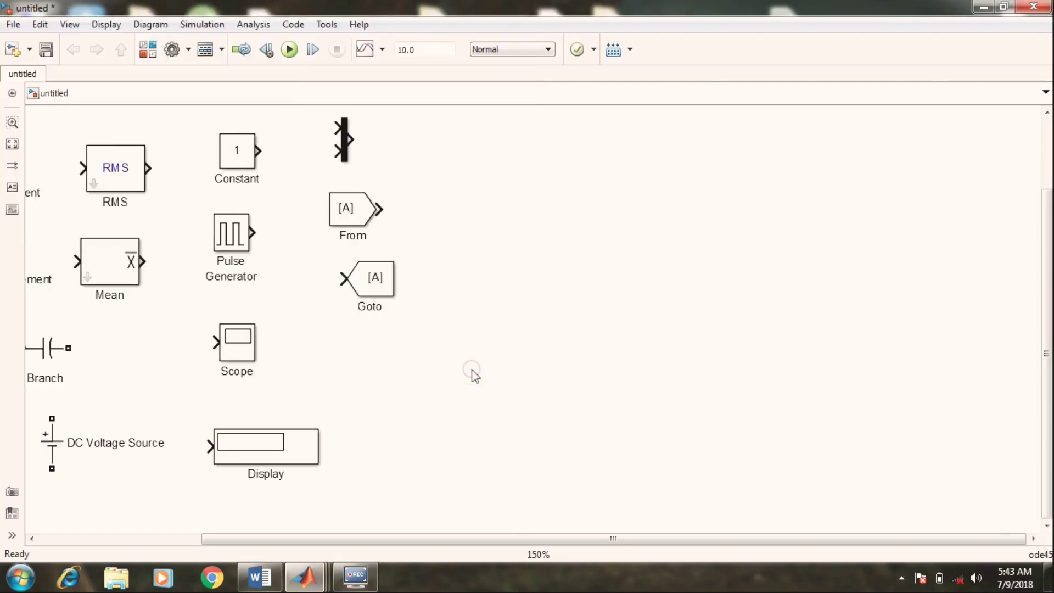
key("ctrl+minus")
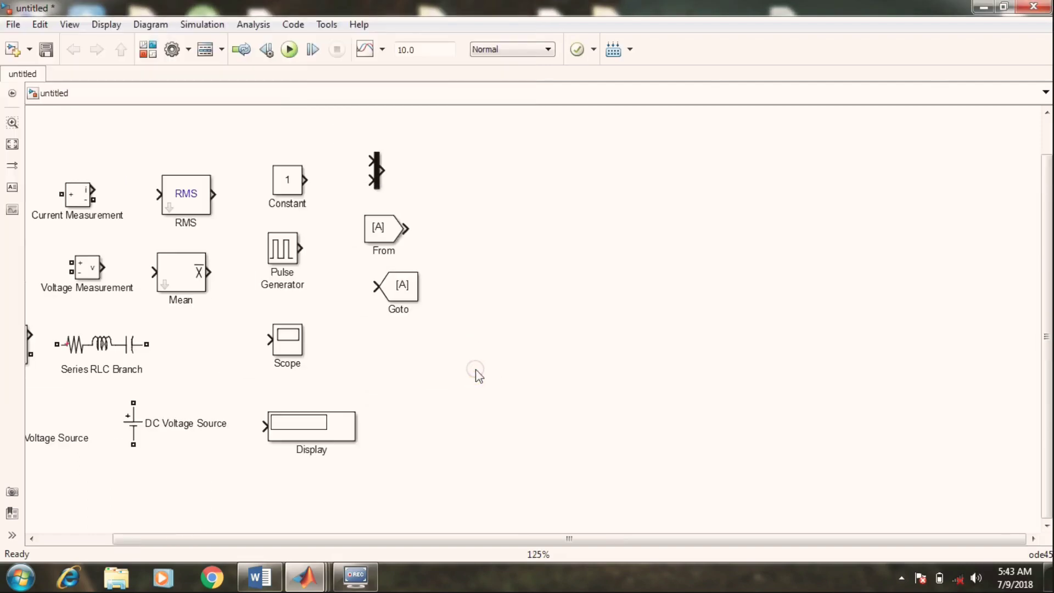
left_click_drag(477, 537, 417, 538)
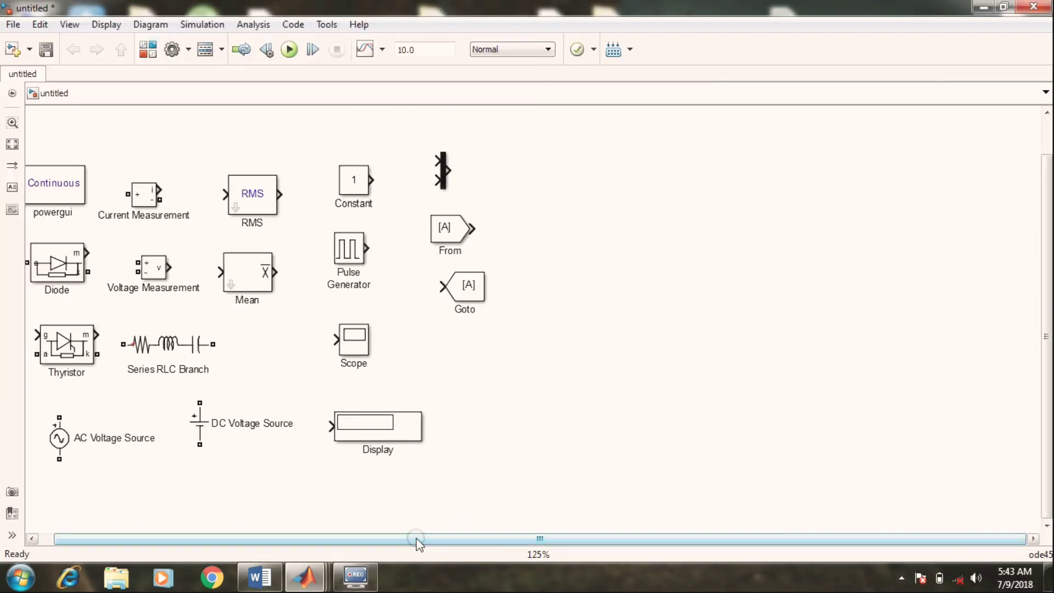
left_click_drag(58, 440, 550, 358)
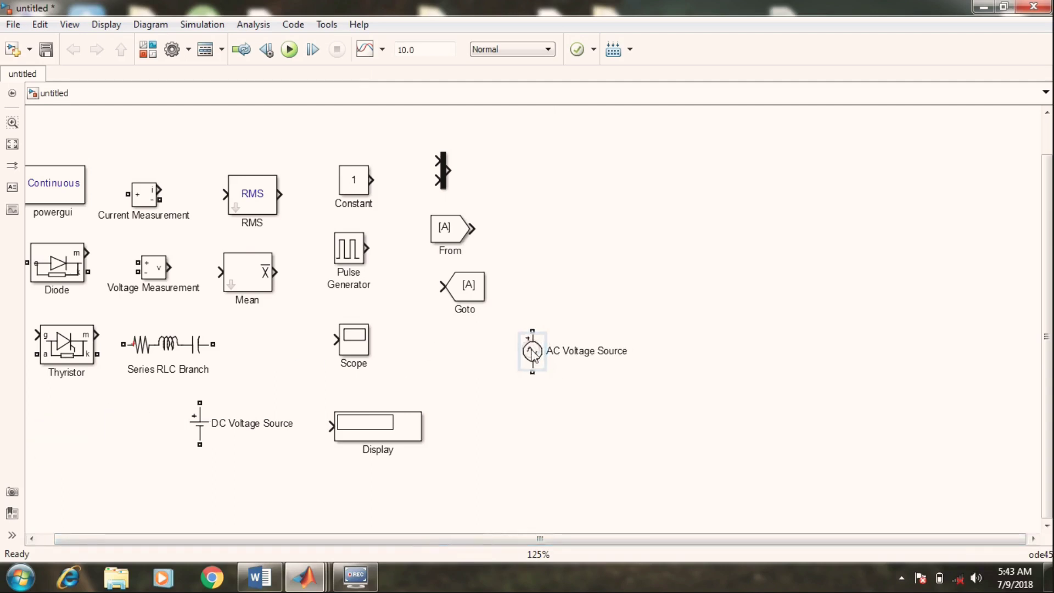
Rename the AC Voltage Source block to Vin
left_click(614, 350)
key("BackSpace")
key("BackSpace")
key("BackSpace")
key("BackSpace")
key("BackSpace")
key("BackSpace")
key("BackSpace")
key("BackSpace")
key("BackSpace")
key("BackSpace")
key("BackSpace")
key("BackSpace")
key("BackSpace")
key("BackSpace")
key("BackSpace")
key("BackSpace")
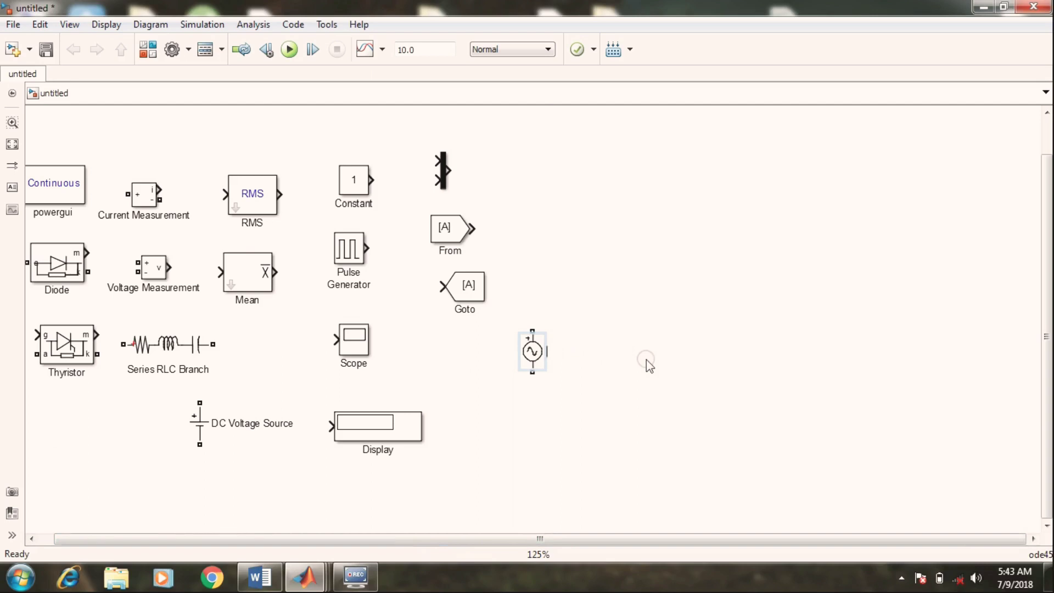
type("Vin")
left_click(647, 359)
Move the Thyristor above and to the right of Vin and rotate it so that its cathode faces up
left_click(70, 346)
left_click_drag(70, 346, 639, 231)
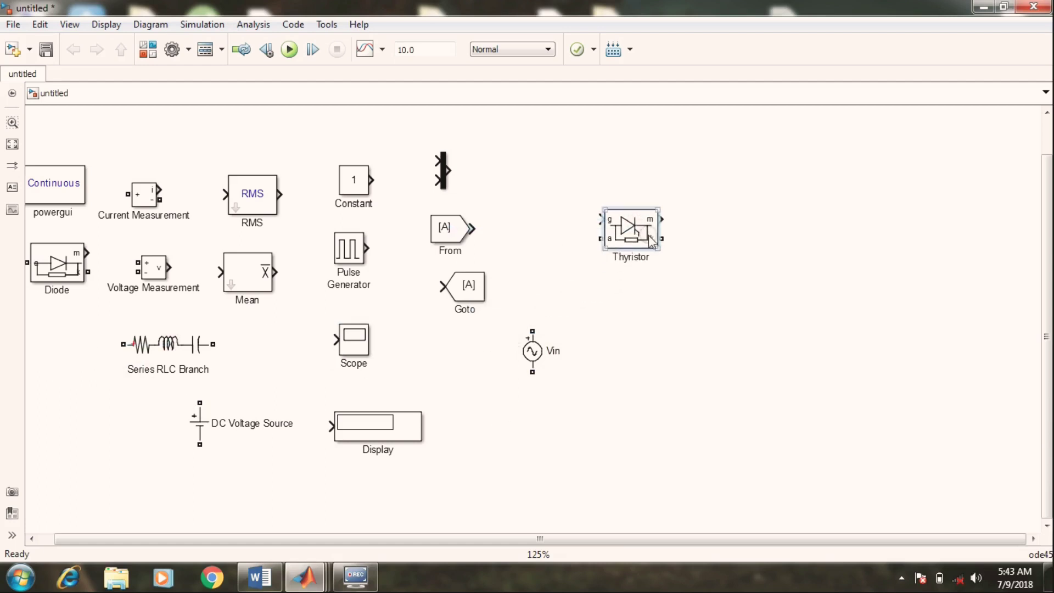
left_click(904, 305)
key("ctrl+r")
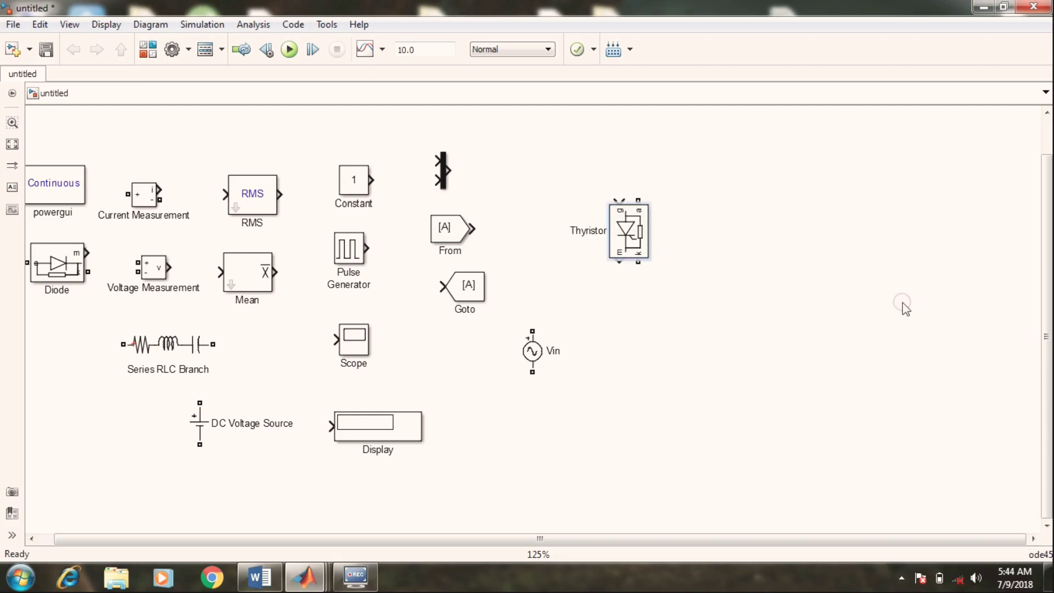
key("ctrl+r")
key("ctrl+r")
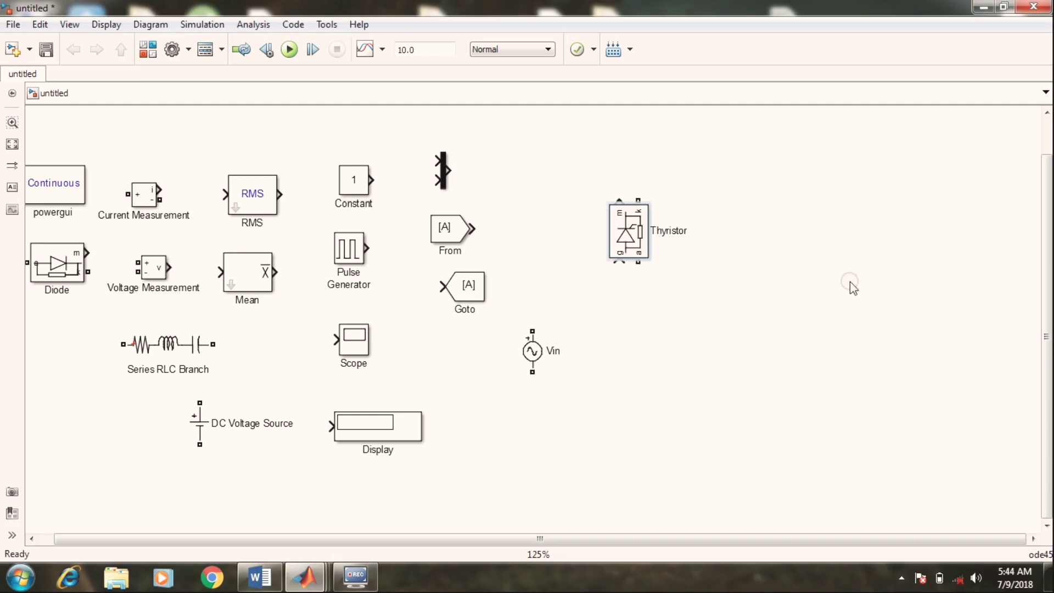
Turn off the measurement port in the Thyristor's block parameters and apply the change
left_click(623, 230)
double_click(624, 234)
left_click_drag(685, 258, 684, 324)
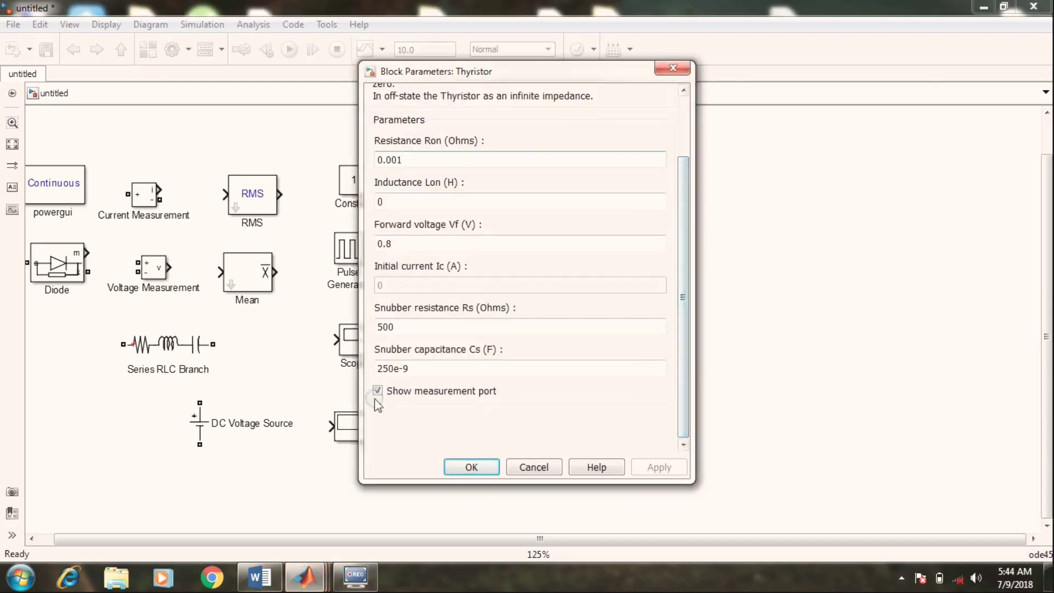
left_click(379, 391)
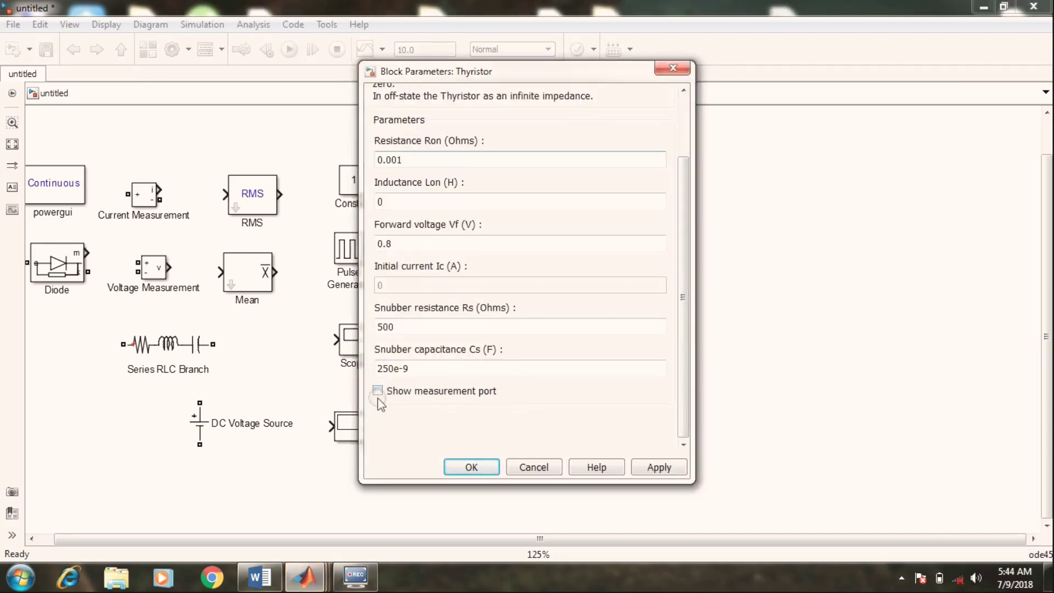
left_click(645, 467)
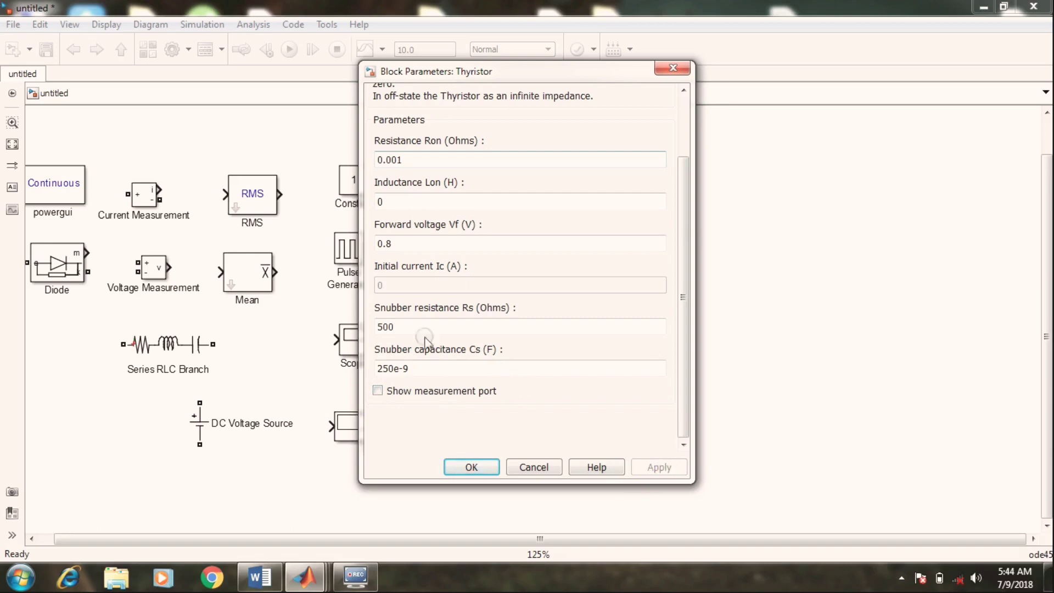
Set the Thyristor's resistance Ron to 0.00001 ohms and forward voltage Vf to 0.008 V
double_click(399, 159)
left_click(400, 160)
type("00")
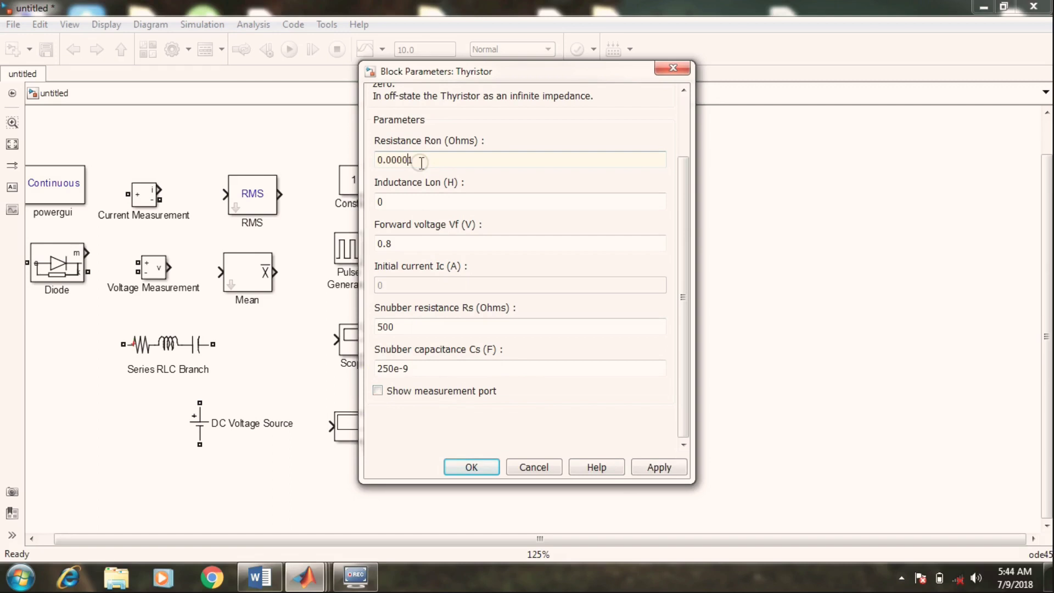
double_click(385, 243)
left_click(385, 243)
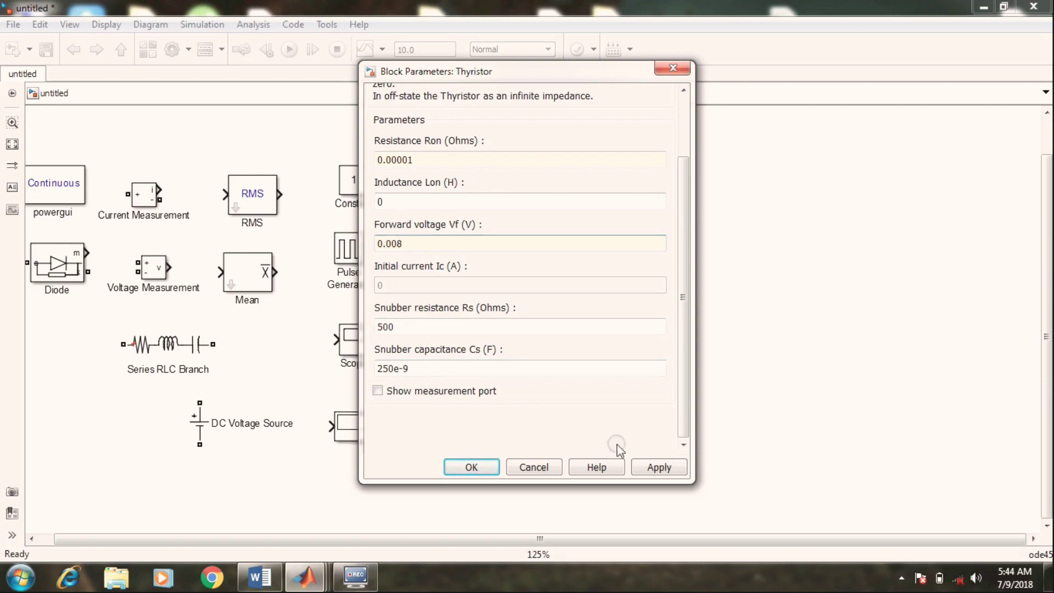
left_click(644, 466)
left_click(472, 467)
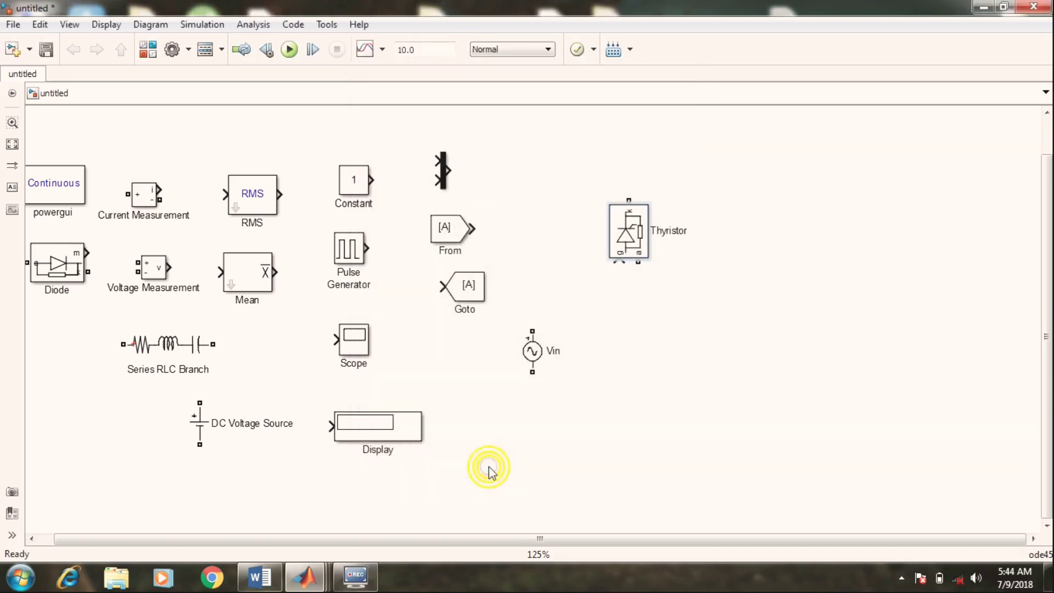
Rename the Thyristor block to T1
left_click(633, 237)
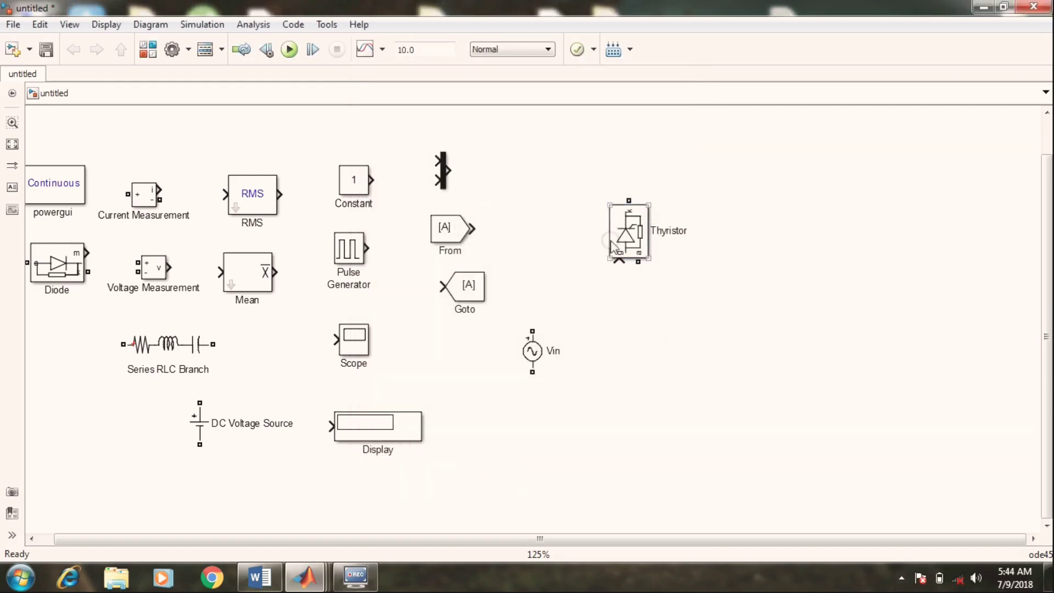
left_click(685, 233)
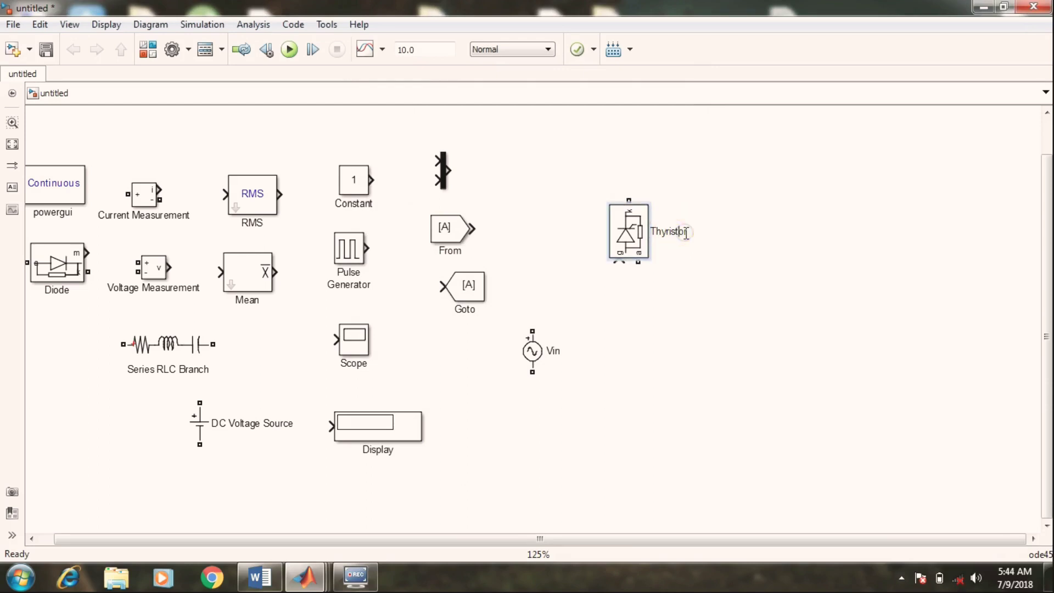
key("BackSpace")
key("BackSpace")
key("BackSpace")
type("1")
Duplicate thyristor T1 three times, arranging the four thyristors as a two-by-two bridge to the right of Vin
left_click(632, 231)
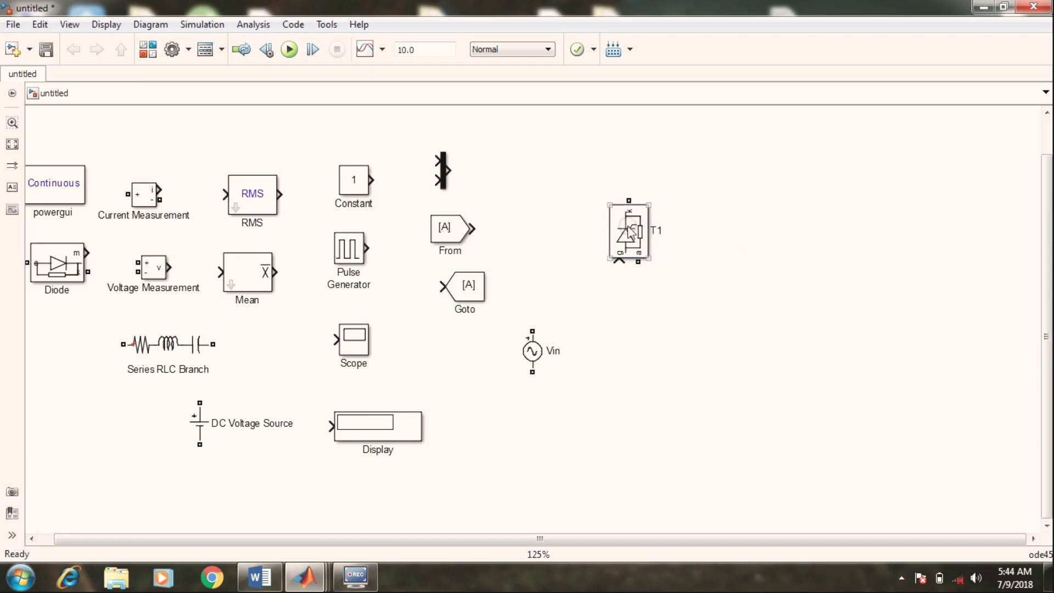
left_click_drag(632, 232, 629, 352)
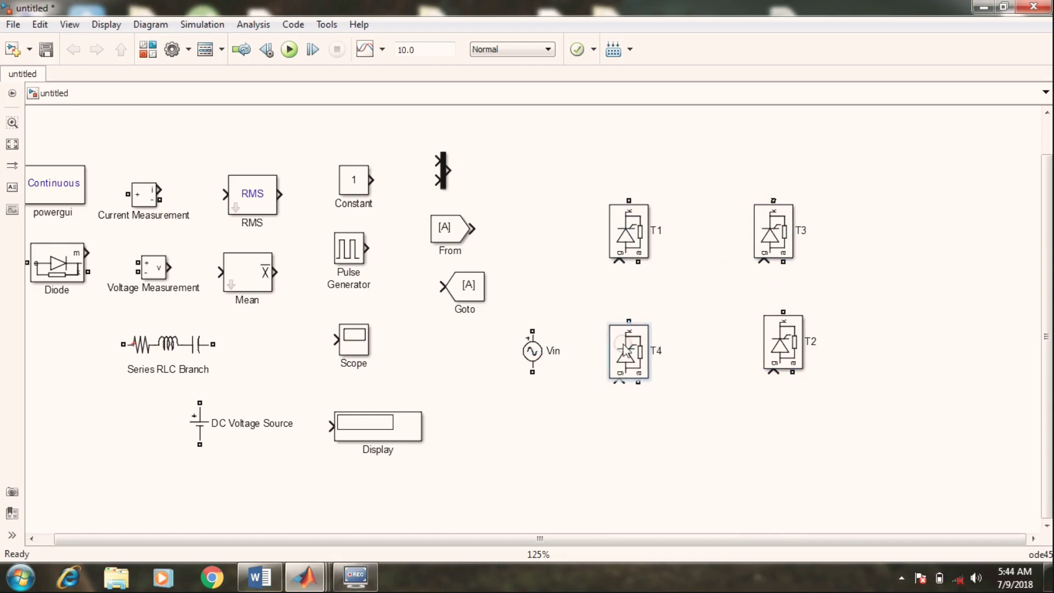
left_click(696, 292)
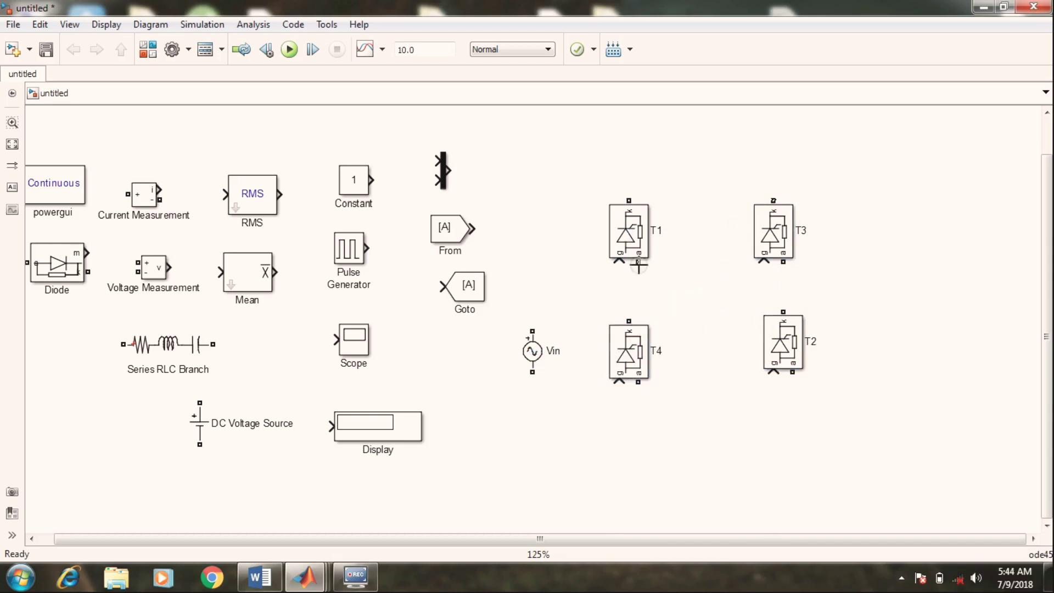
Wire T1's anode to T4's cathode and T3's anode to T2's cathode with straight vertical lines, and join the anodes of T4 and T2
left_click_drag(638, 269, 629, 322)
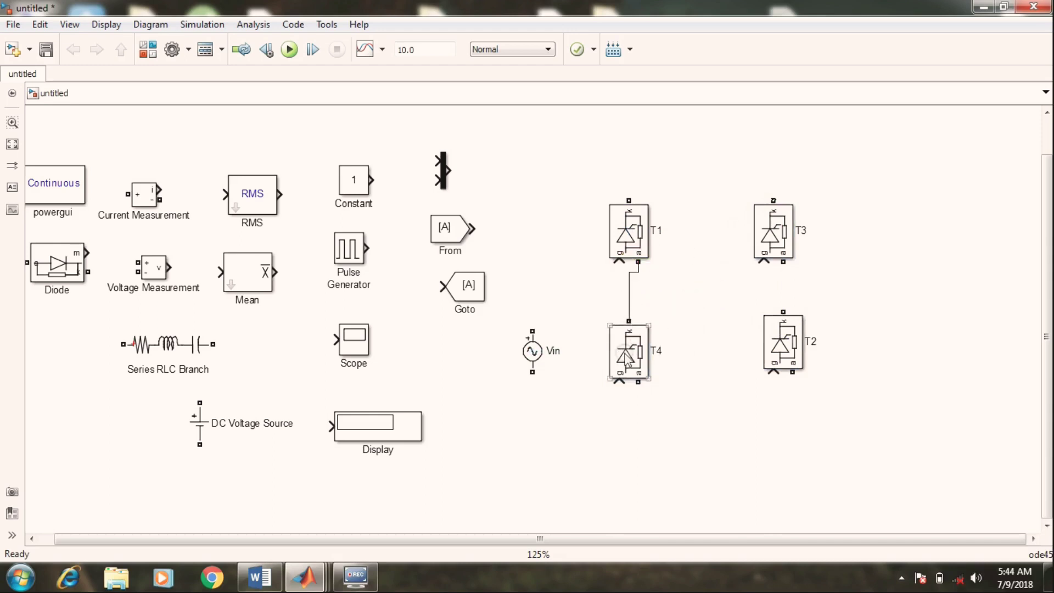
left_click_drag(622, 360, 632, 378)
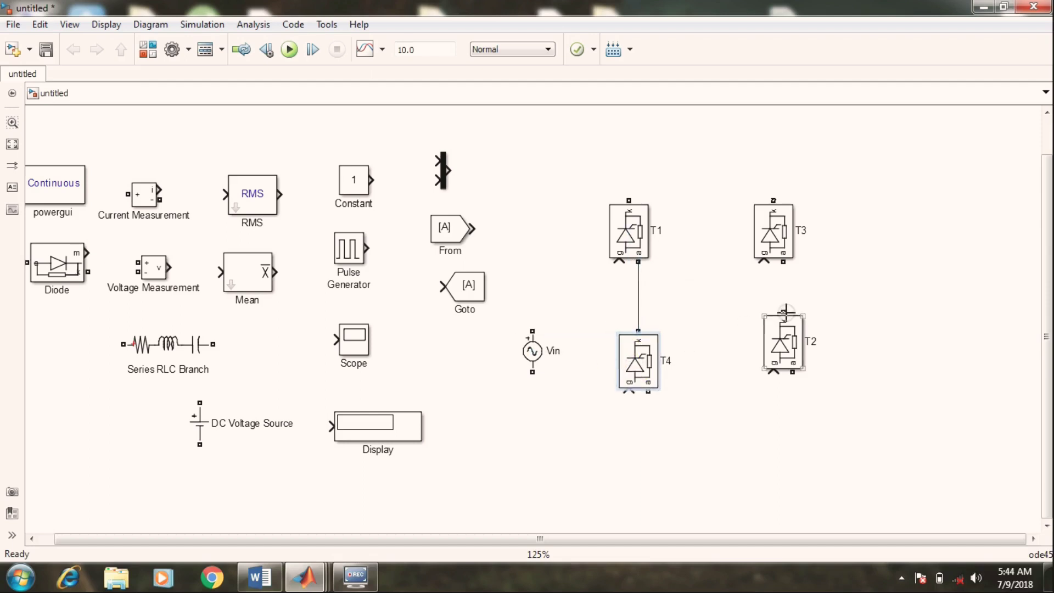
left_click_drag(787, 312, 783, 262)
left_click_drag(789, 343, 789, 361)
mouse_move(648, 391)
left_mouse_down()
mouse_move(759, 441)
mouse_move(792, 393)
left_mouse_up()
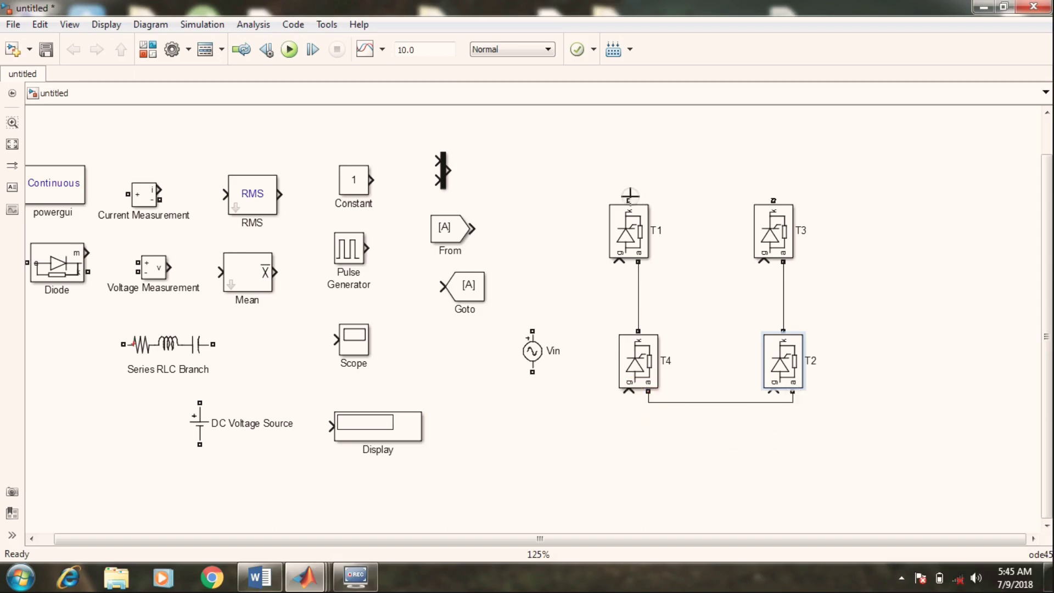
Wire the cathode of T1 to the cathode of T3 above the bridge
mouse_move(630, 195)
left_mouse_down()
mouse_move(639, 181)
mouse_move(749, 165)
mouse_move(773, 201)
left_mouse_up()
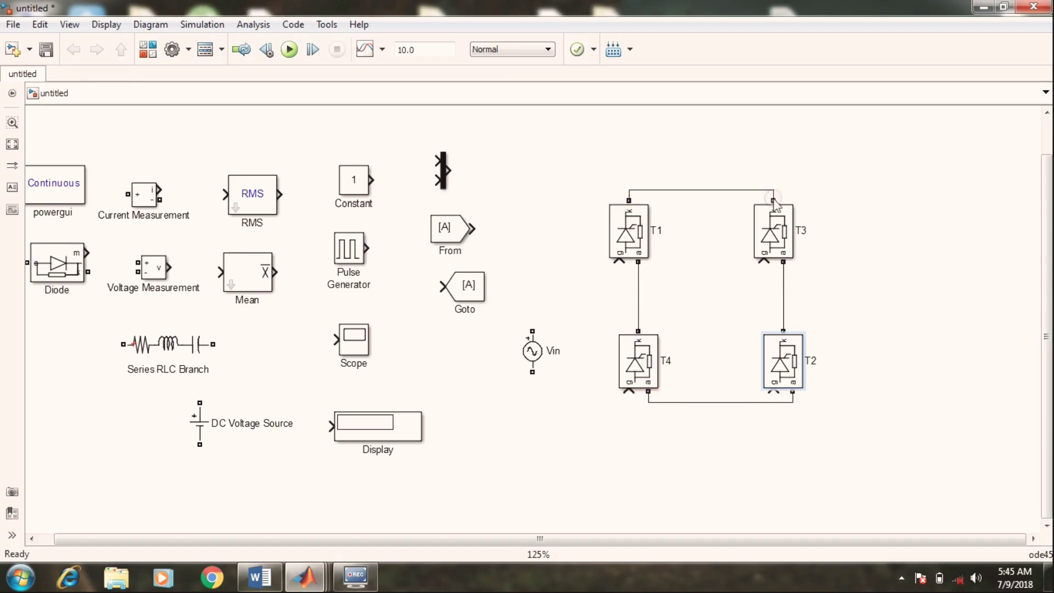
left_click(915, 218)
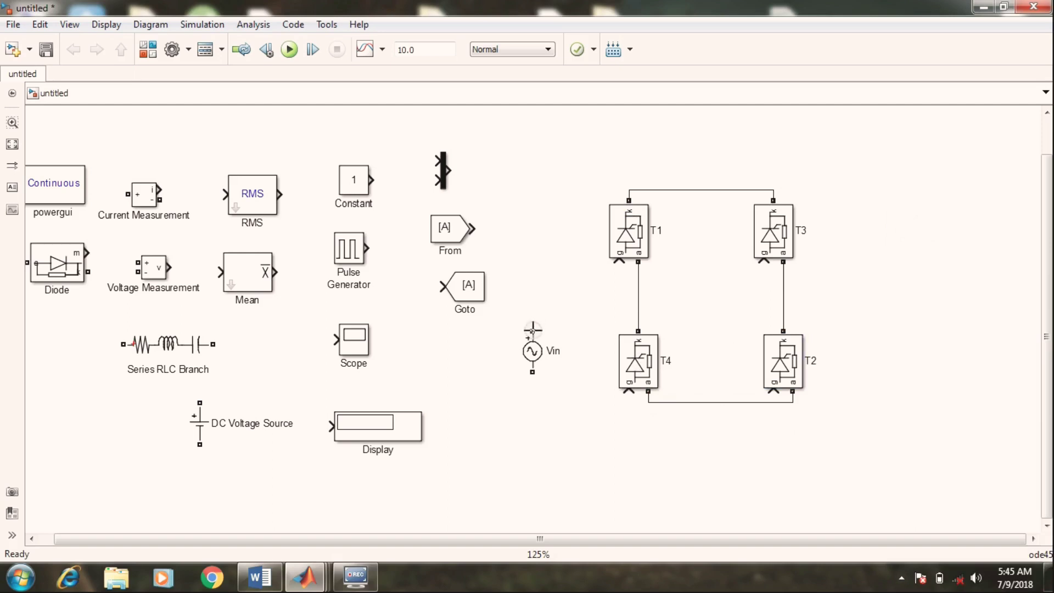
mouse_move(532, 329)
left_mouse_down()
mouse_move(595, 181)
mouse_move(629, 190)
left_mouse_up()
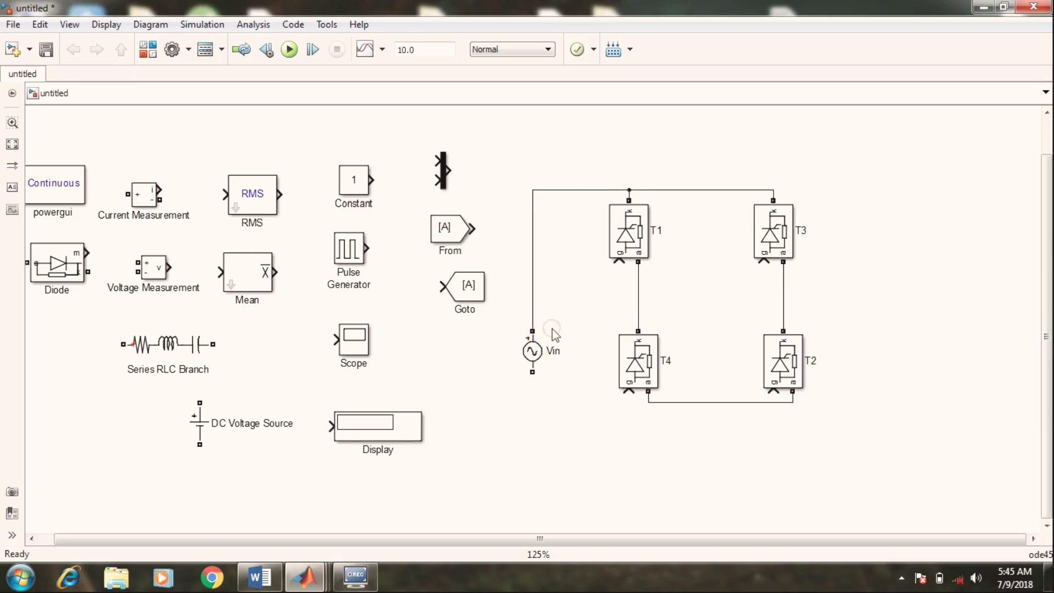
left_click(533, 270)
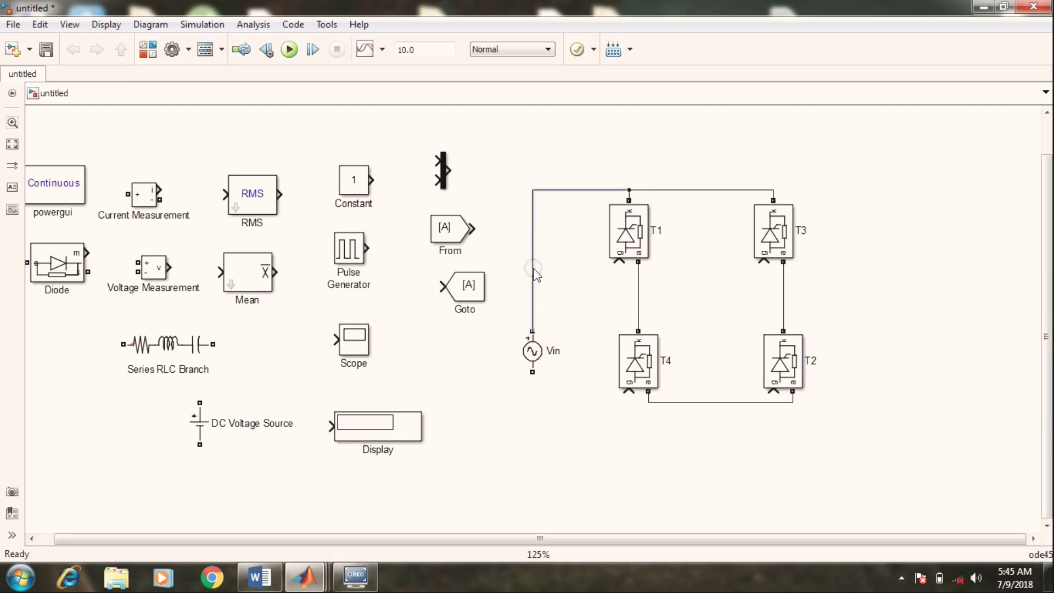
key("Delete")
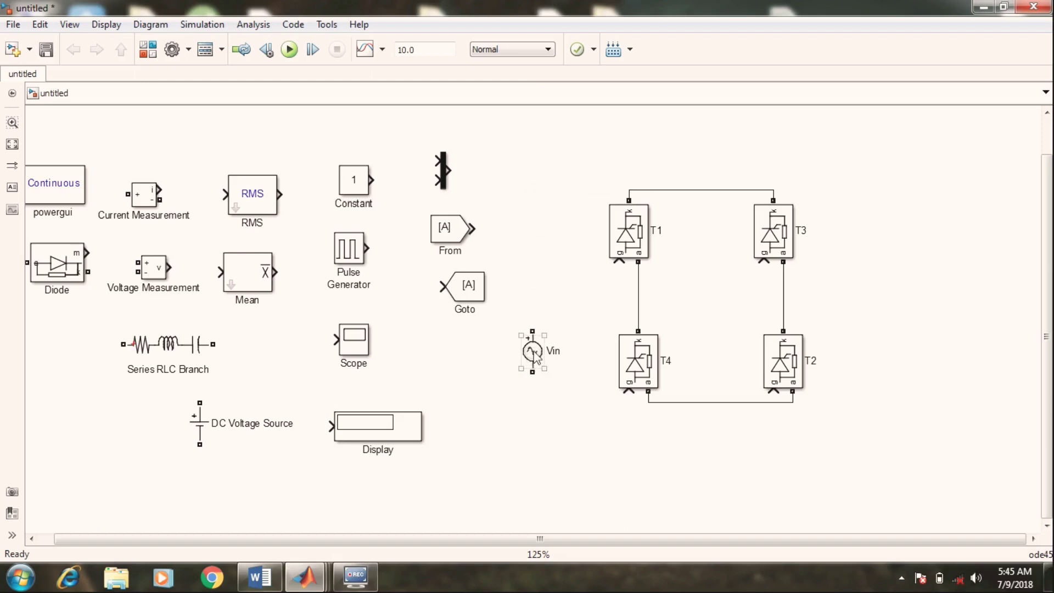
Move Vin up and wire its positive terminal to the T1–T4 line and its negative terminal to the T3–T2 line, routed between the thyristor rows
left_click_drag(530, 348, 637, 281)
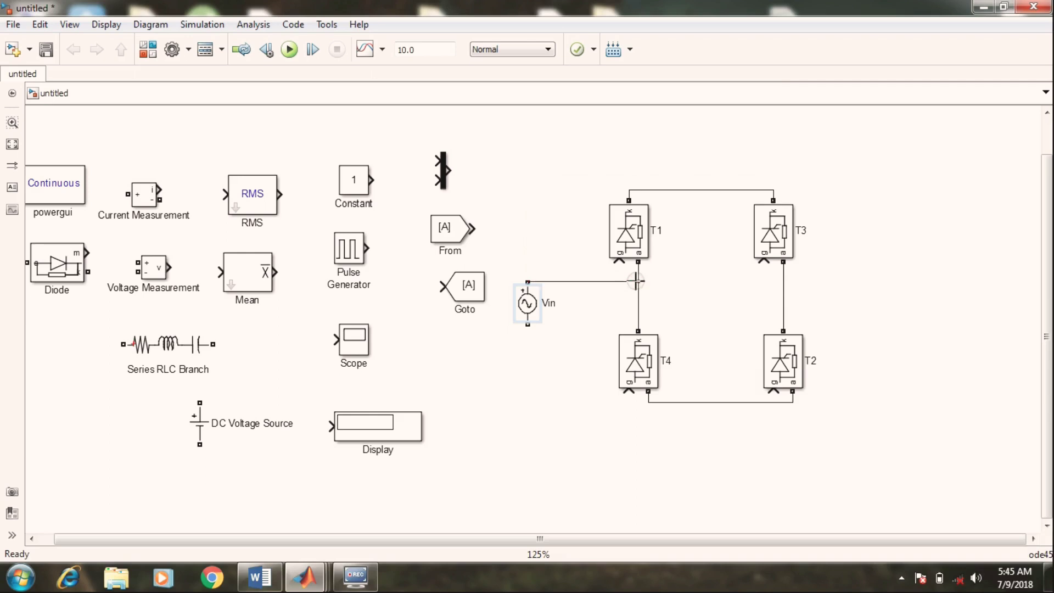
left_click_drag(527, 324, 782, 294)
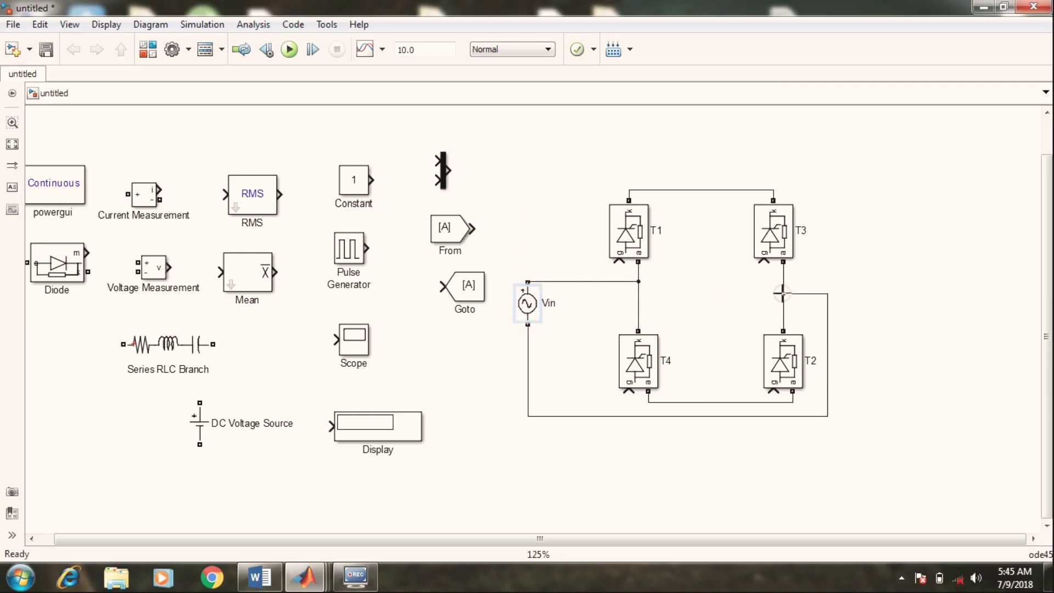
left_click(614, 296)
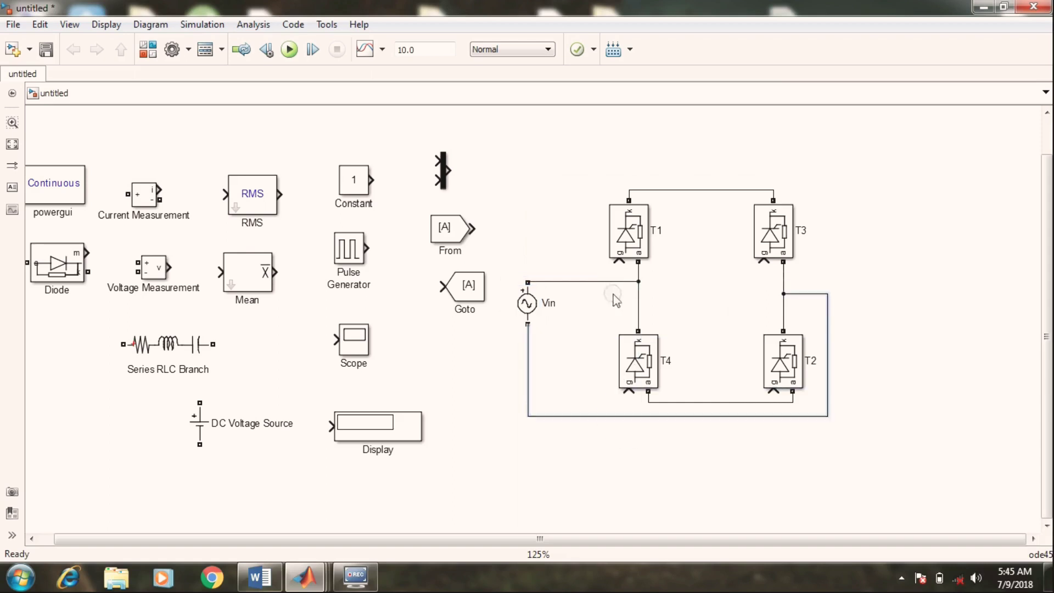
left_click_drag(616, 299, 622, 324)
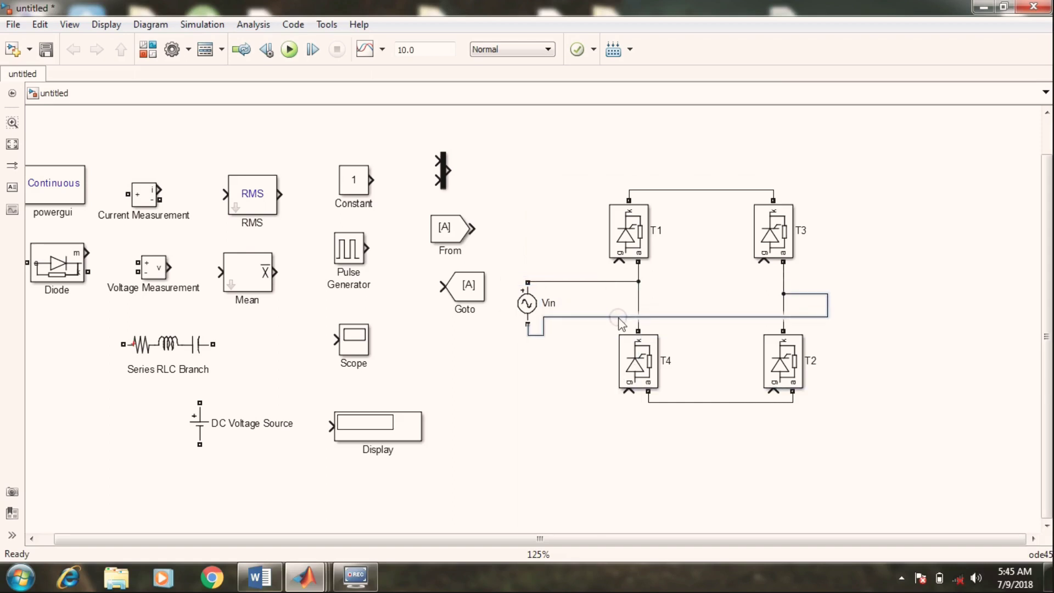
left_click(829, 305)
left_click_drag(829, 305, 740, 301)
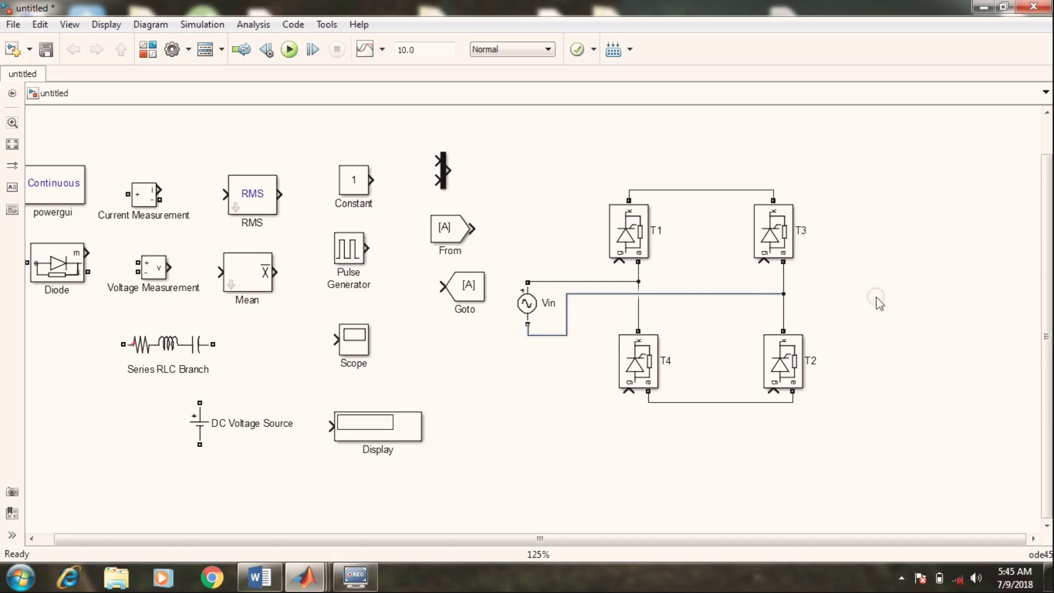
left_click(894, 301)
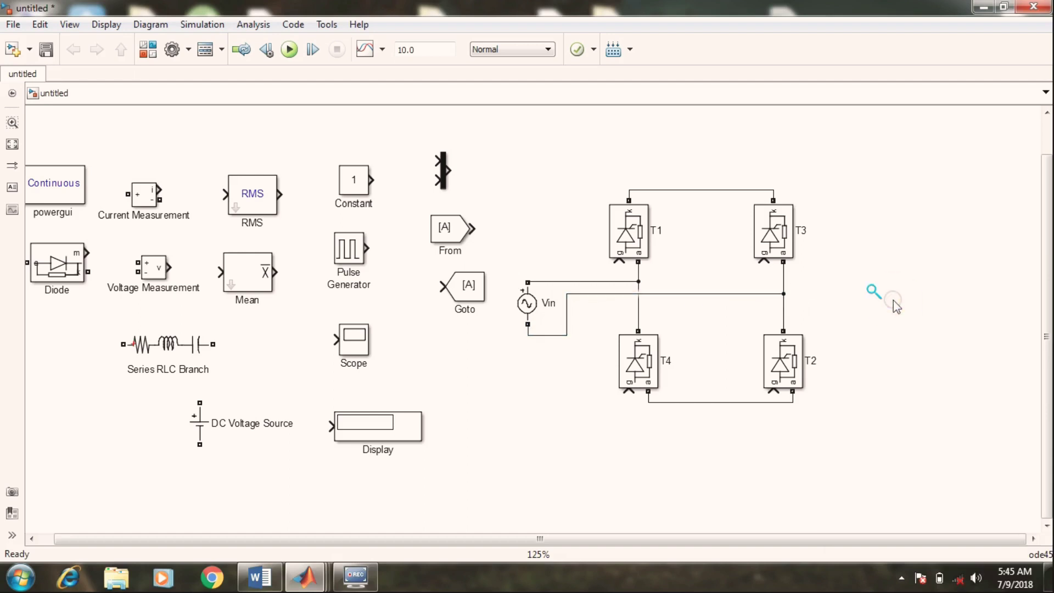
Place the Series RLC Branch vertically to the right of the bridge and rename it Load
left_click_drag(167, 336, 881, 283)
key("ctrl+r")
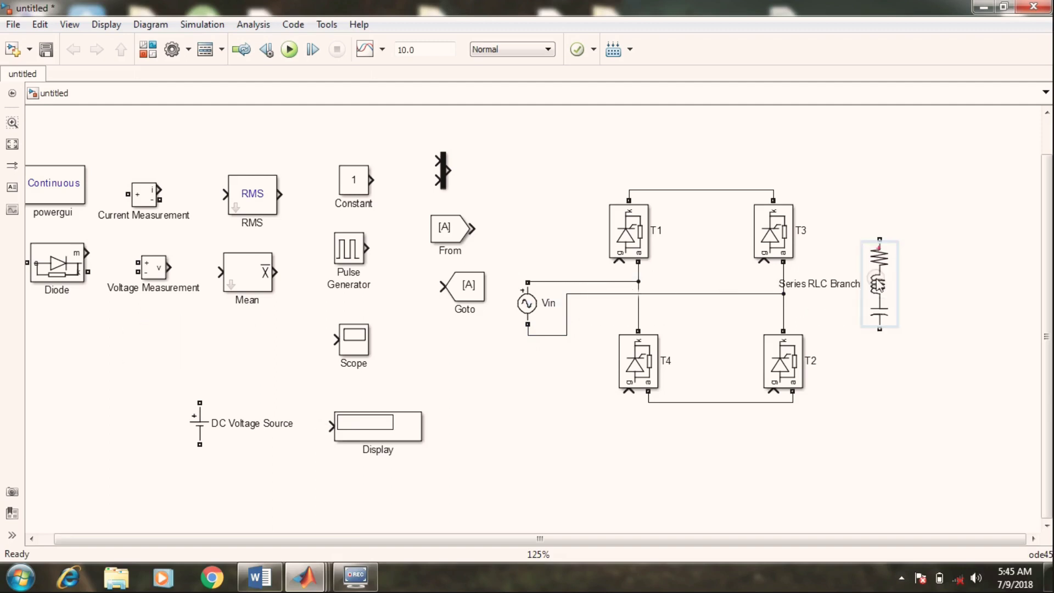
left_click(845, 285)
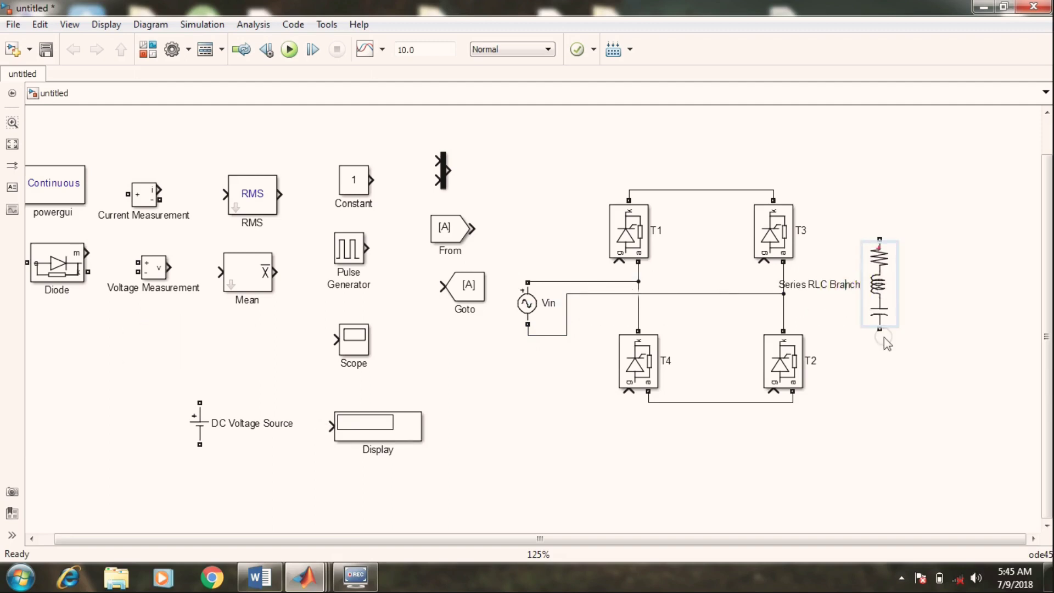
key("BackSpace")
key("BackSpace")
key("BackSpace")
key("BackSpace")
key("BackSpace")
key("BackSpace")
key("BackSpace")
key("BackSpace")
key("BackSpace")
key("BackSpace")
key("BackSpace")
key("BackSpace")
key("BackSpace")
key("BackSpace")
key("BackSpace")
key("BackSpace")
key("BackSpace")
type("Load")
left_click(890, 377)
Wire the Load's upper terminal to the common cathode line and its lower terminal to the common anode line
left_click(889, 240)
left_click_drag(880, 240, 774, 190)
left_click_drag(879, 329, 793, 403)
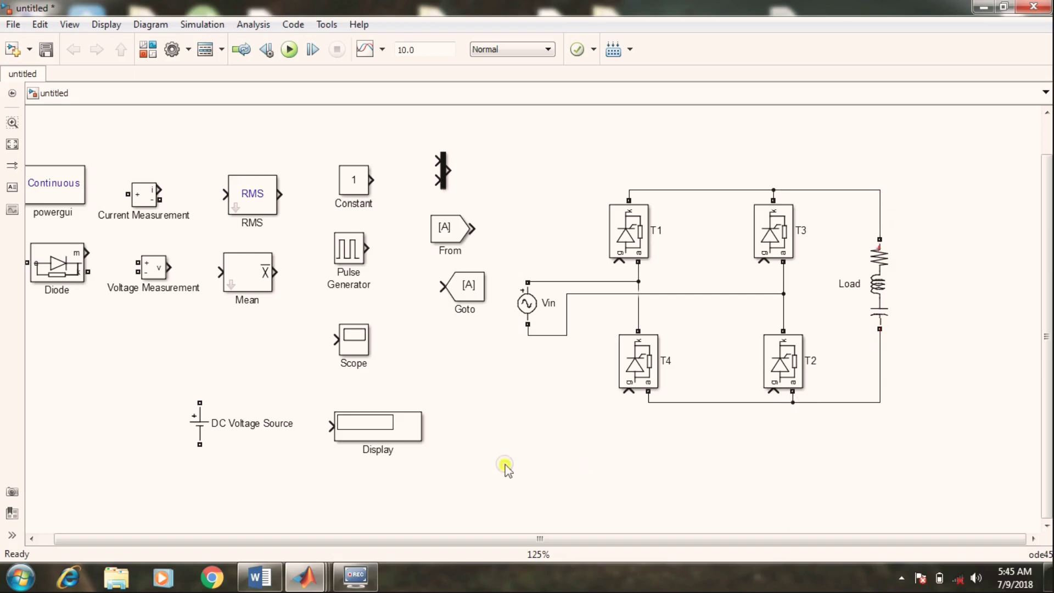
Move the DC Voltage Source below the bridge and rename it E
left_click(196, 426)
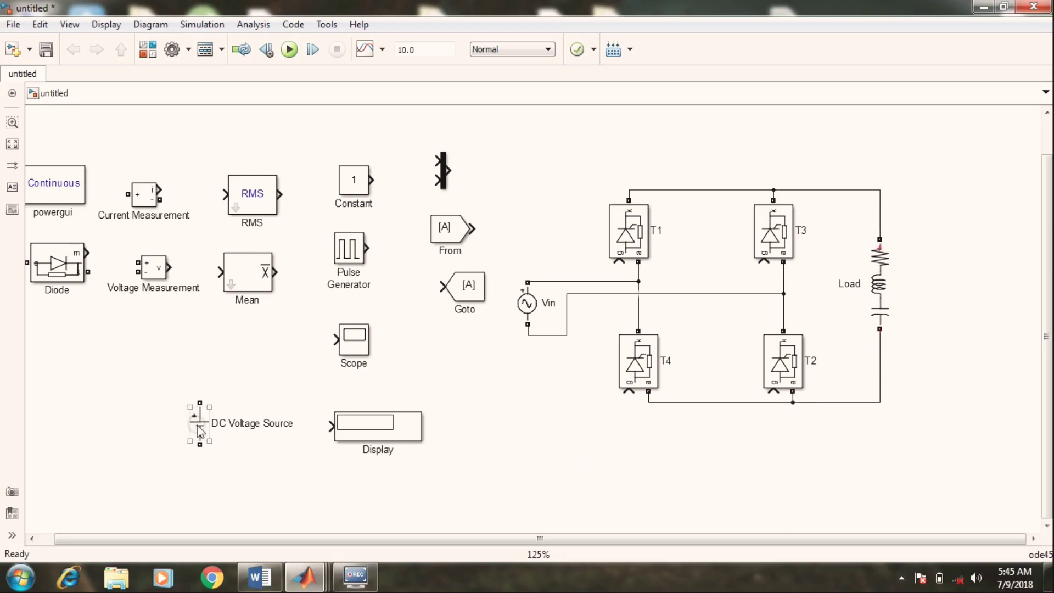
left_click_drag(201, 429, 683, 488)
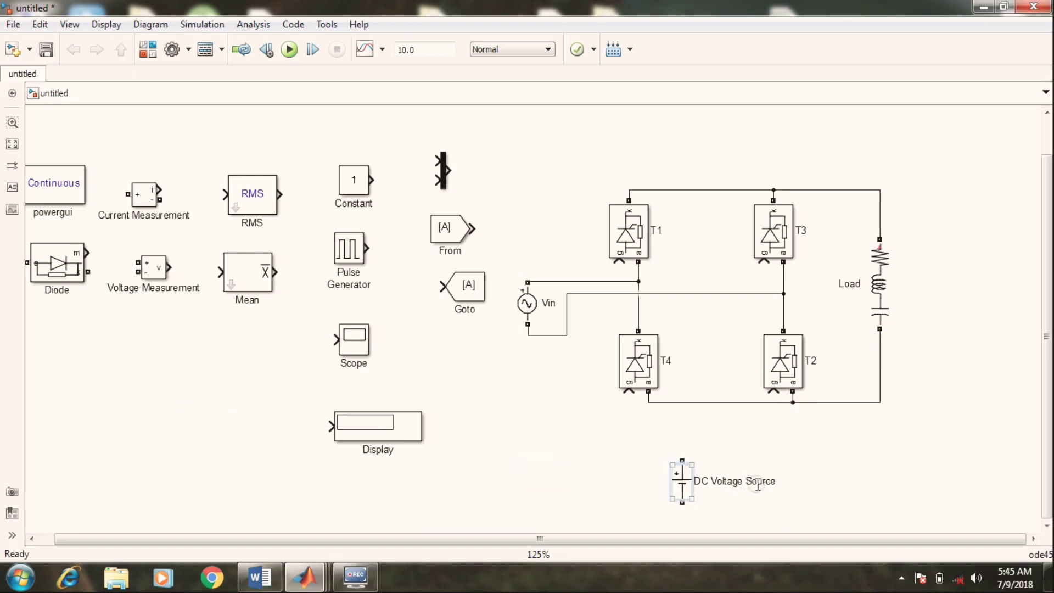
left_click(815, 491)
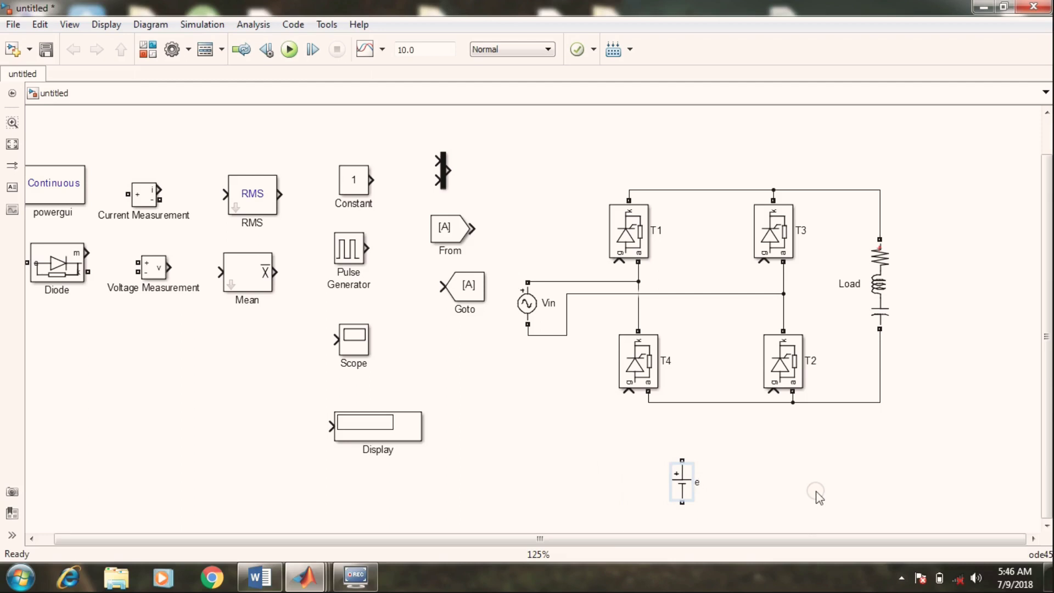
Replace the Load's lower wire with source E in series, connecting E's negative terminal to the common anode line
left_click(881, 369)
key("Delete")
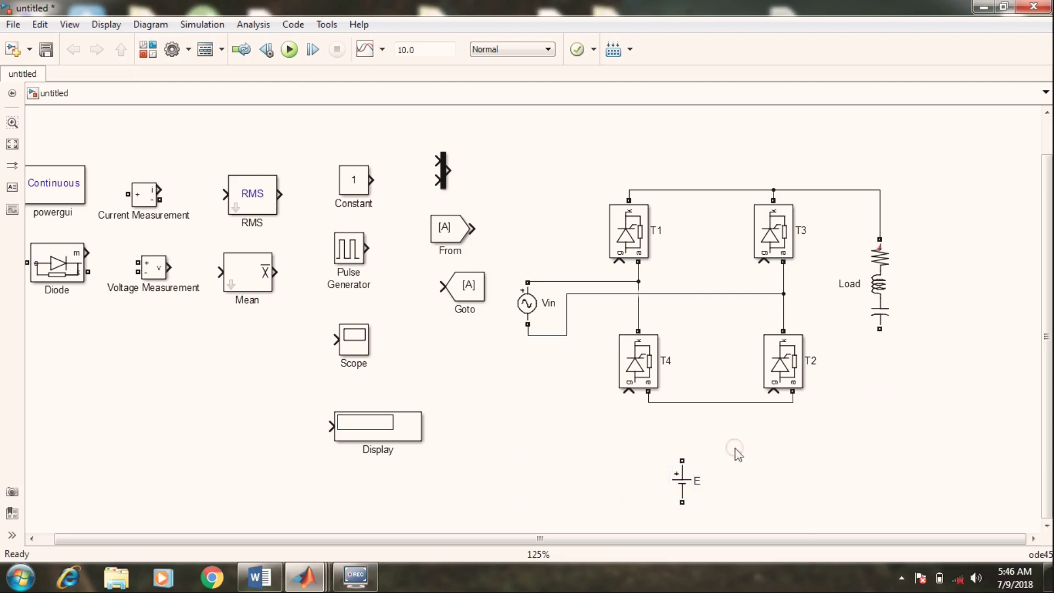
left_click_drag(684, 477, 894, 370)
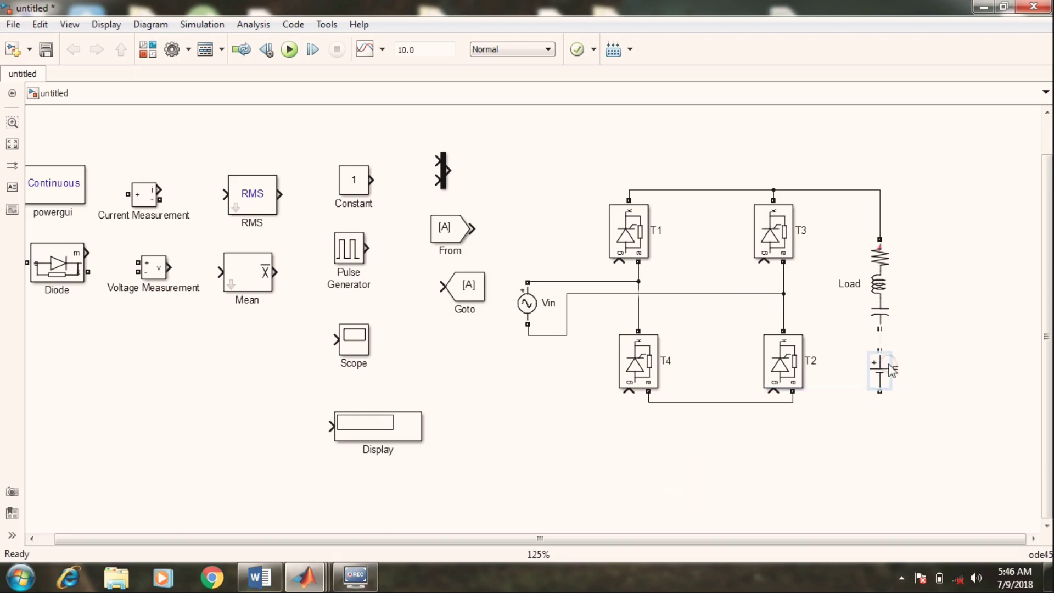
left_click_drag(879, 303, 882, 279)
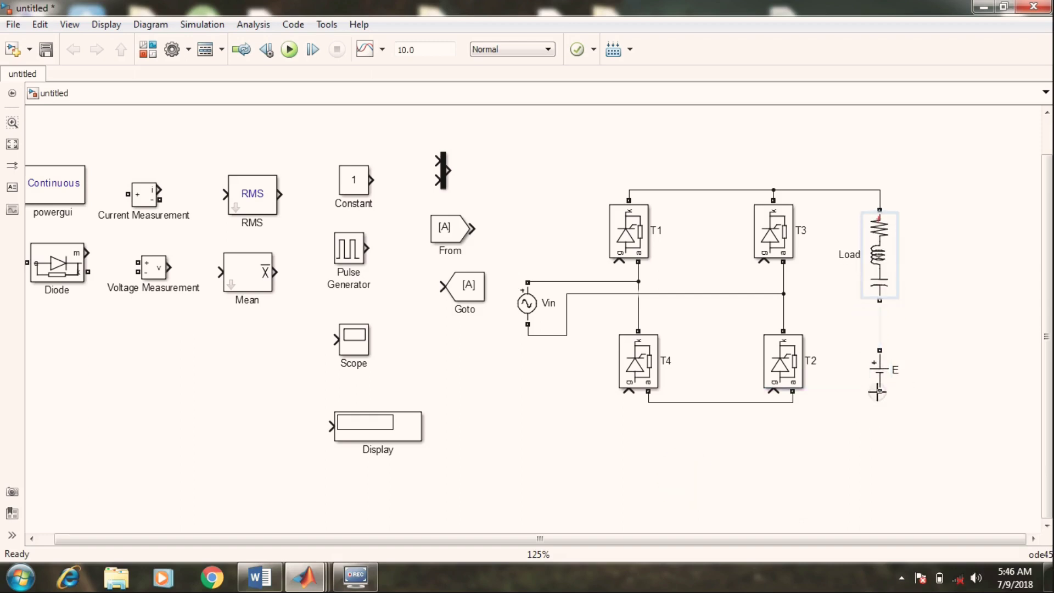
mouse_move(885, 378)
left_mouse_down()
mouse_move(885, 358)
mouse_move(816, 404)
mouse_move(793, 402)
left_mouse_up()
left_click_drag(880, 331, 879, 301)
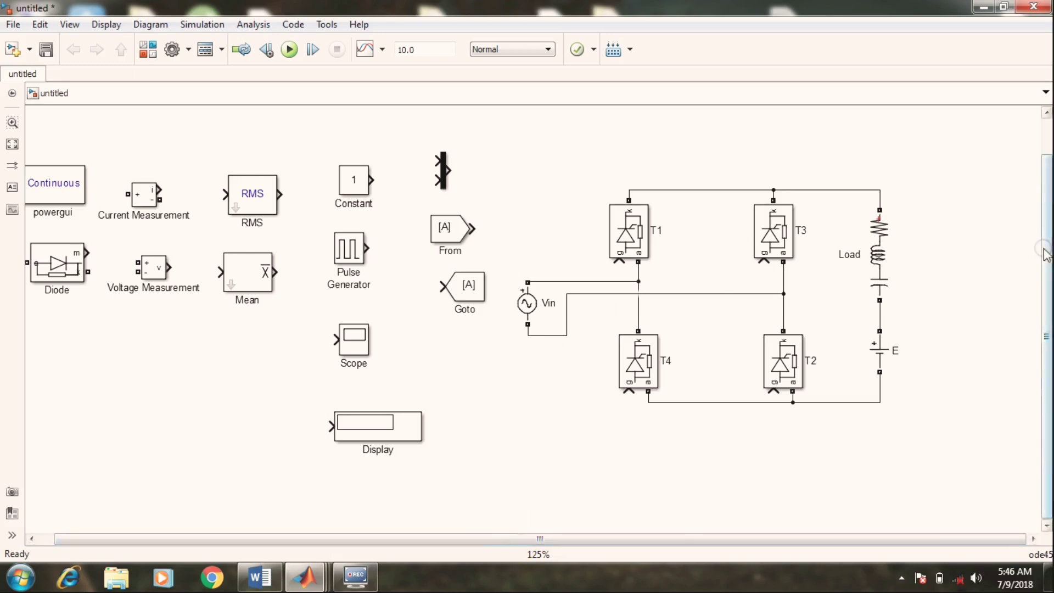
Move the "single phase full bridge Rectifier" annotation to just above the thyristor bridge
left_click(1050, 145)
left_click(516, 122)
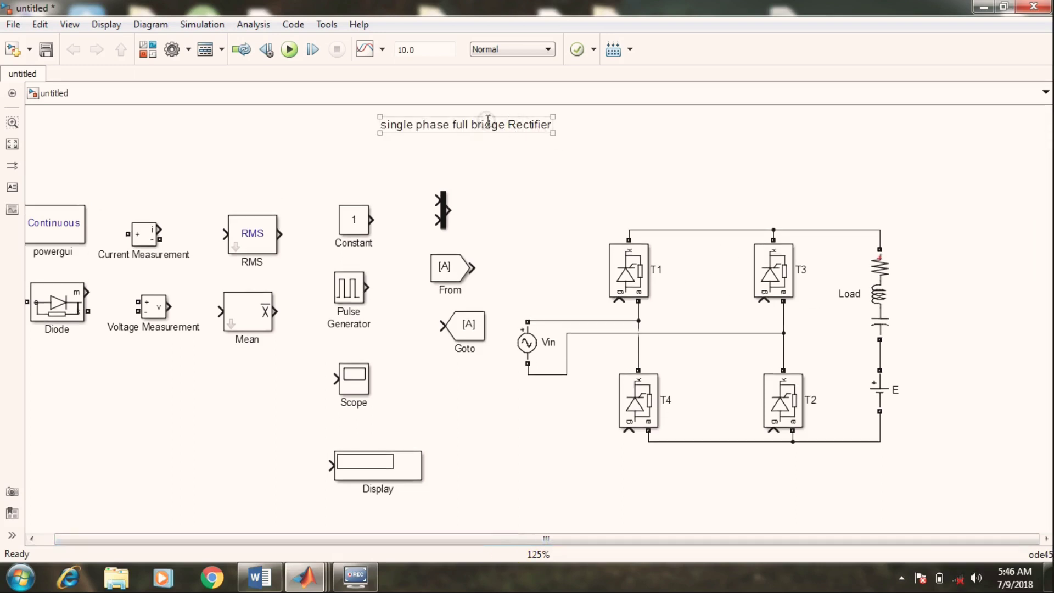
left_click(559, 133)
left_click(653, 161)
left_click(492, 124)
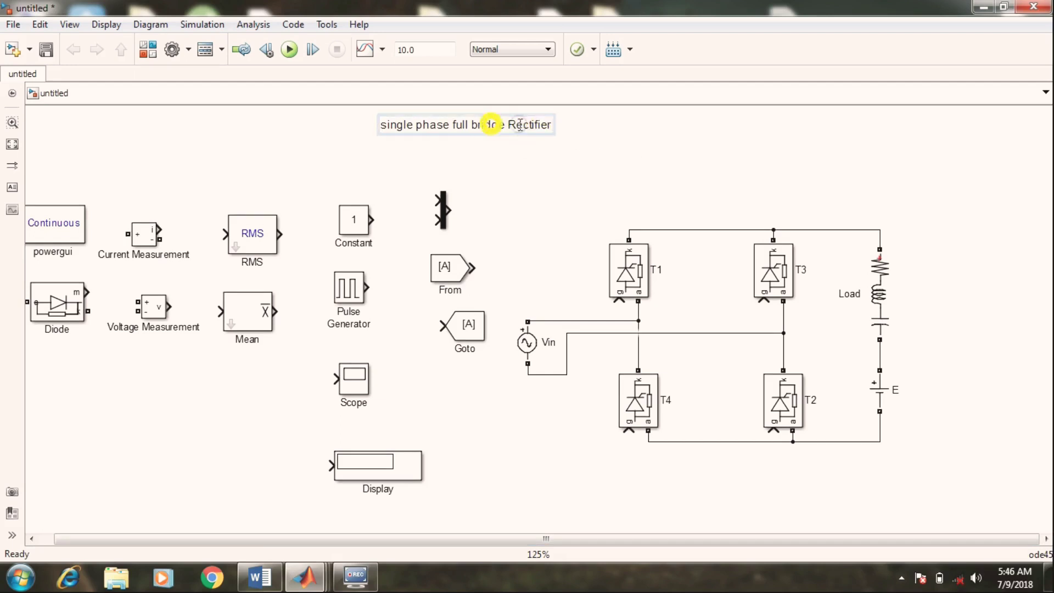
mouse_move(492, 125)
left_mouse_down()
mouse_move(773, 165)
mouse_move(764, 176)
left_mouse_up()
left_click(608, 538)
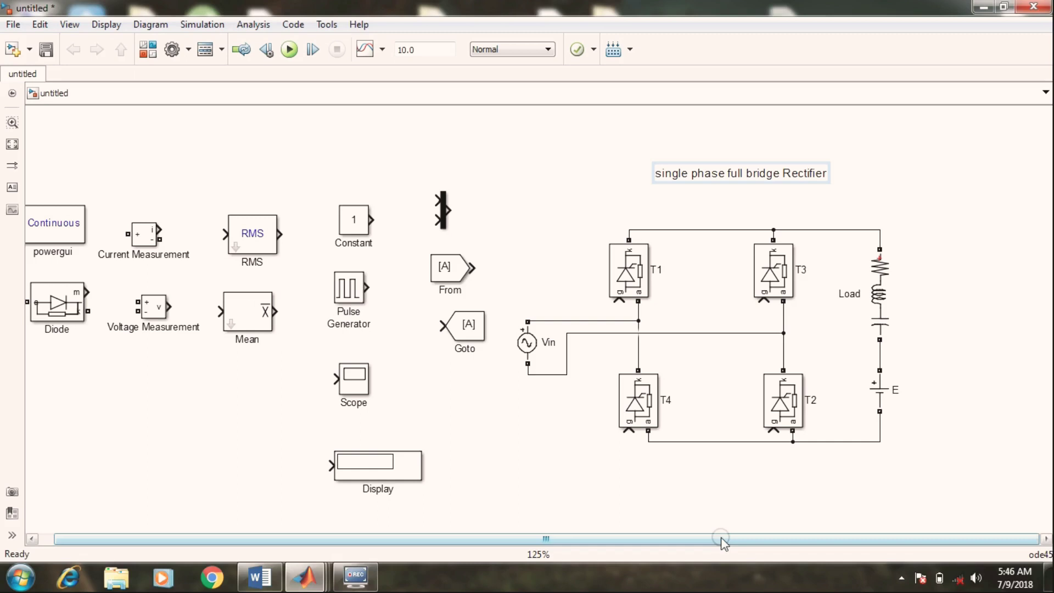
Move the Diode block into the free space below Vin
left_click_drag(71, 295, 554, 455)
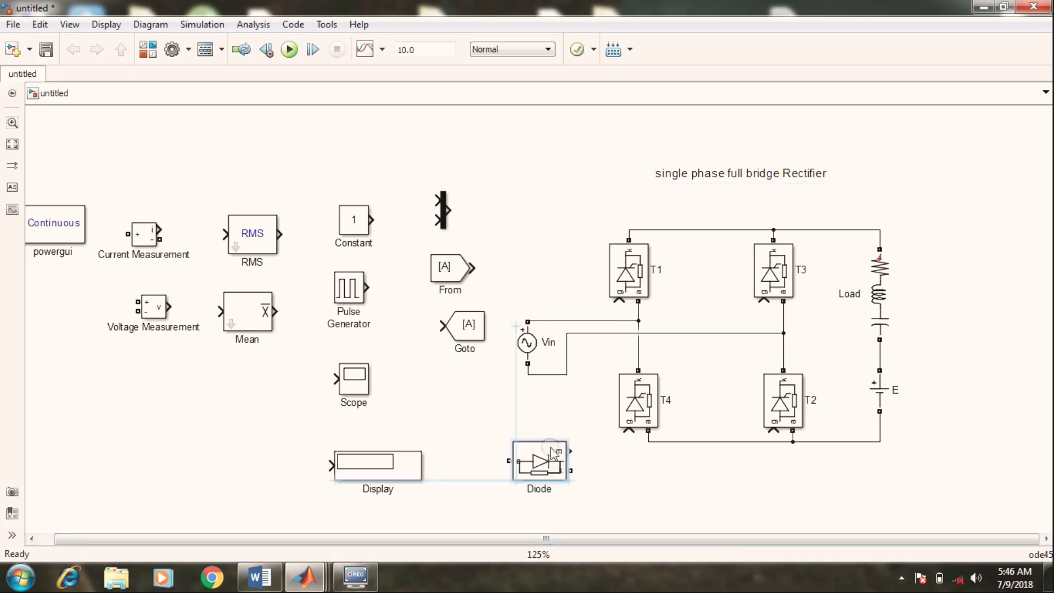
left_click(932, 453)
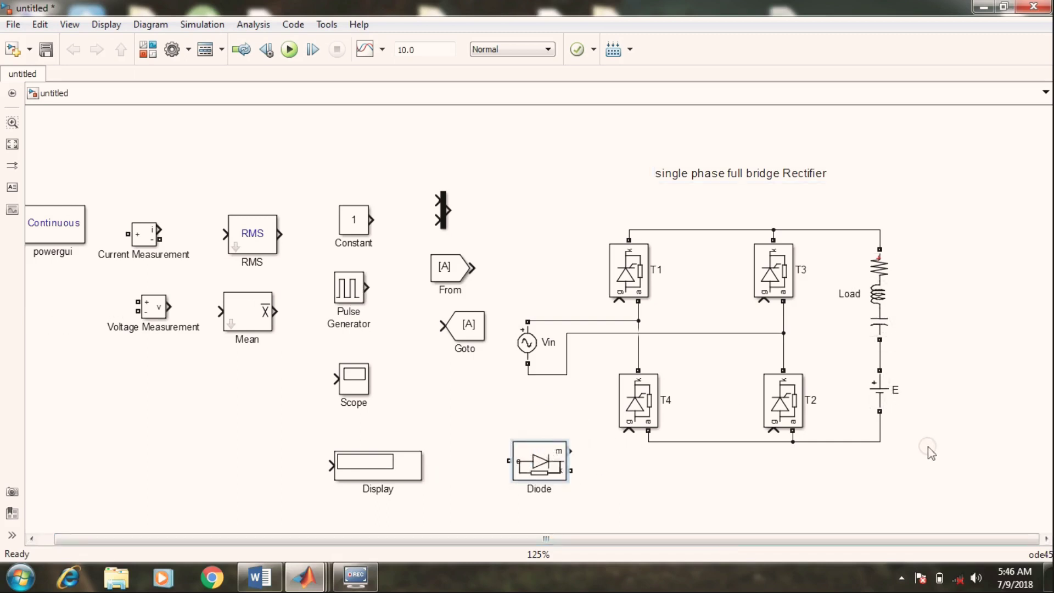
Shift the Load and source E together with their wires farther right, widening the gap beside T3 and T2
left_click_drag(978, 450, 845, 211)
left_click_drag(880, 306, 925, 311)
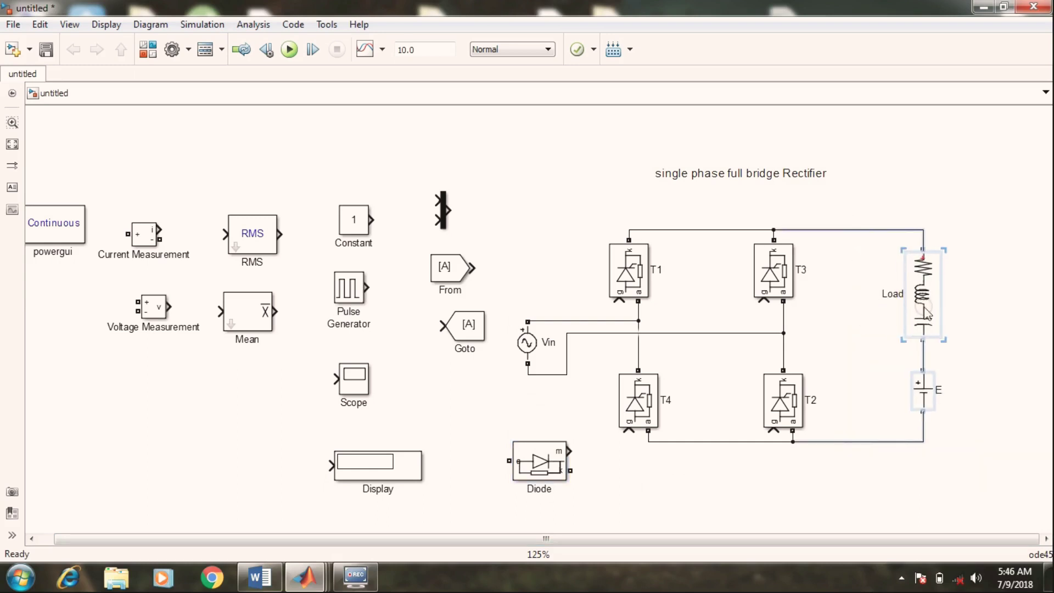
left_click(835, 386)
Rotate the Diode block to point upward and turn off its measurement port
left_click(650, 462)
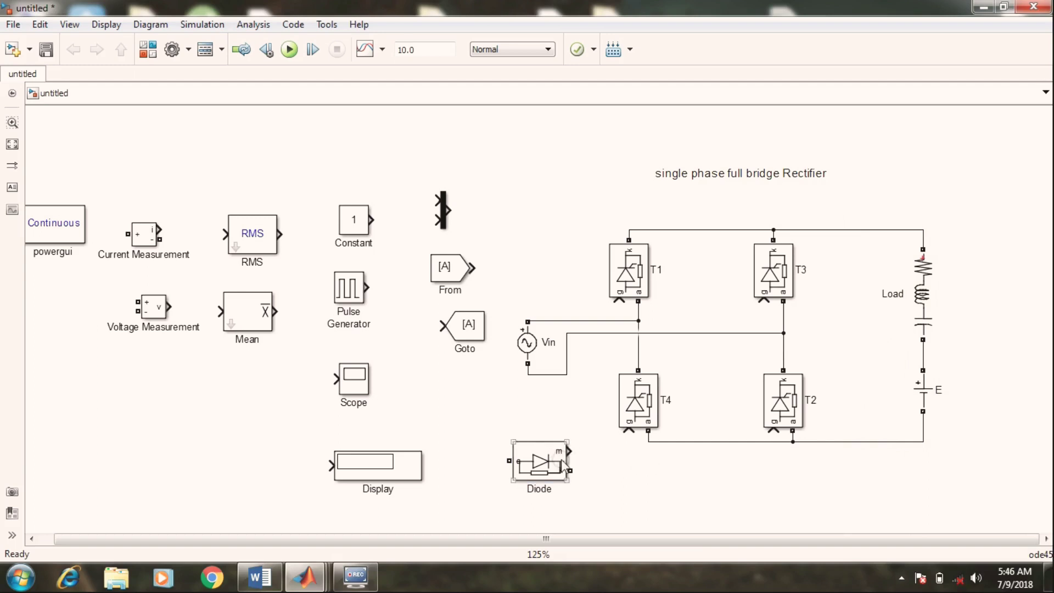
left_click(538, 462)
key("ctrl+r")
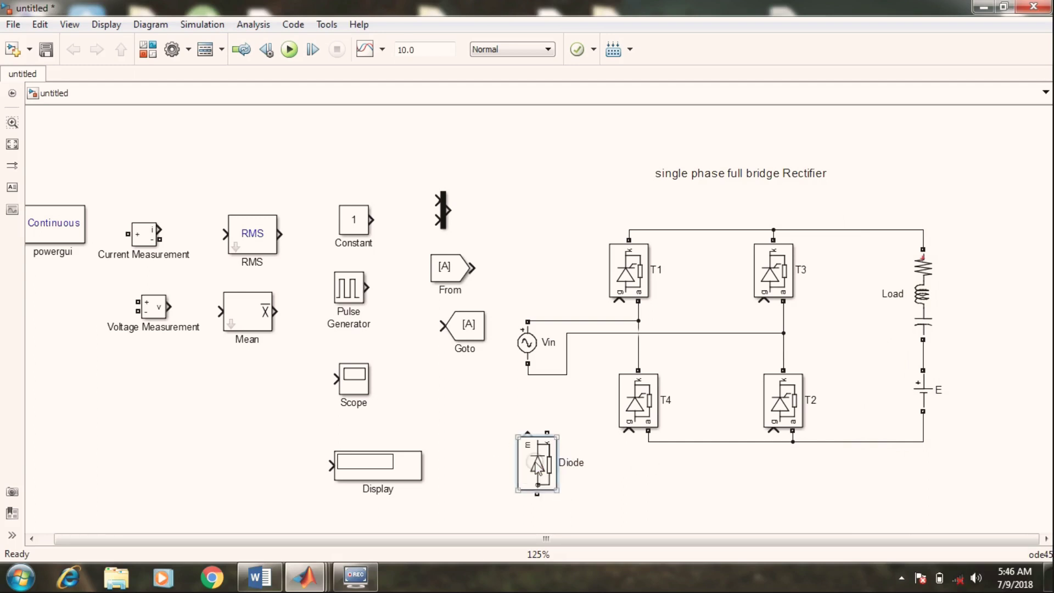
double_click(538, 463)
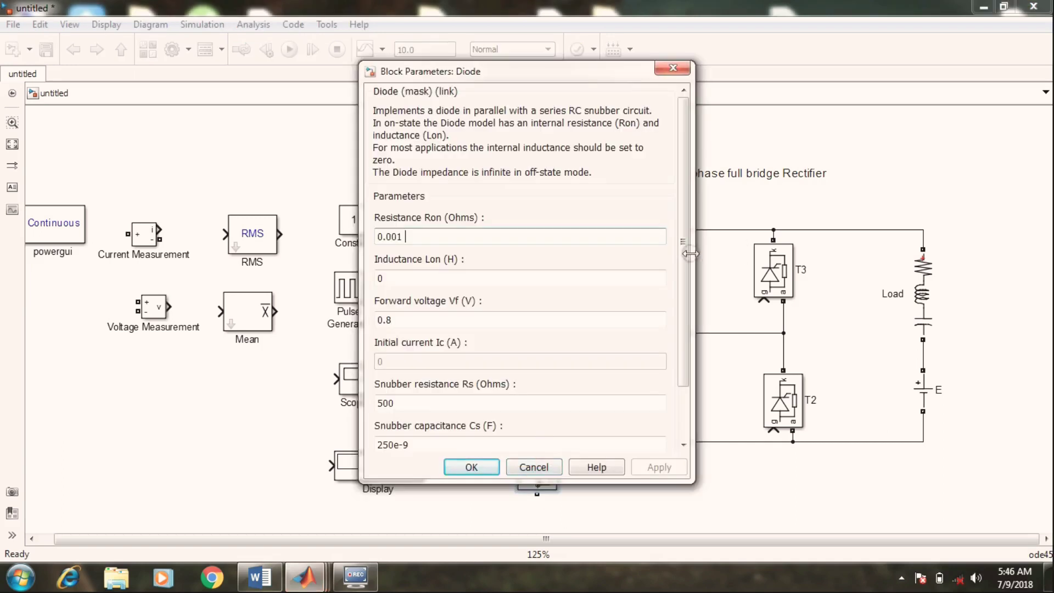
scroll(687, 255, "down", 3)
left_click(447, 403)
left_click(640, 467)
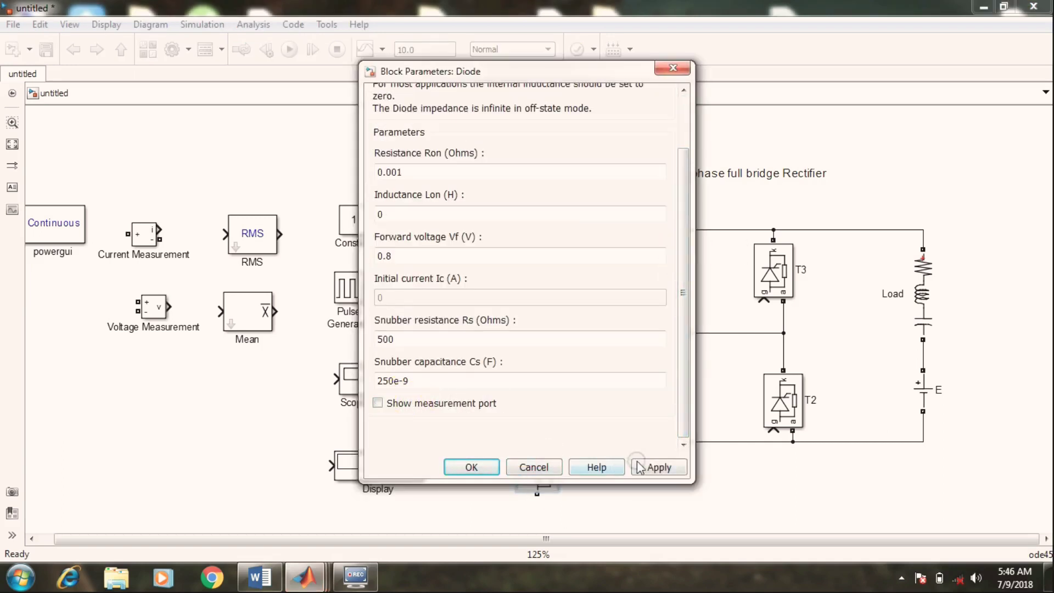
Set the Diode's forward voltage Vf to 0.008 V and resistance Ron to 0.00001 ohms
double_click(384, 256)
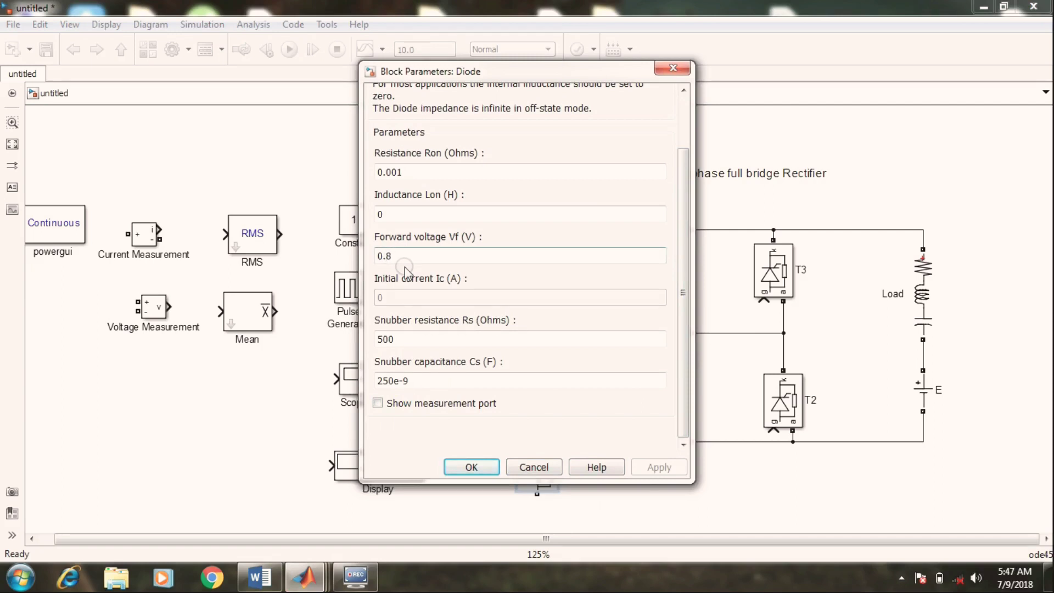
double_click(396, 172)
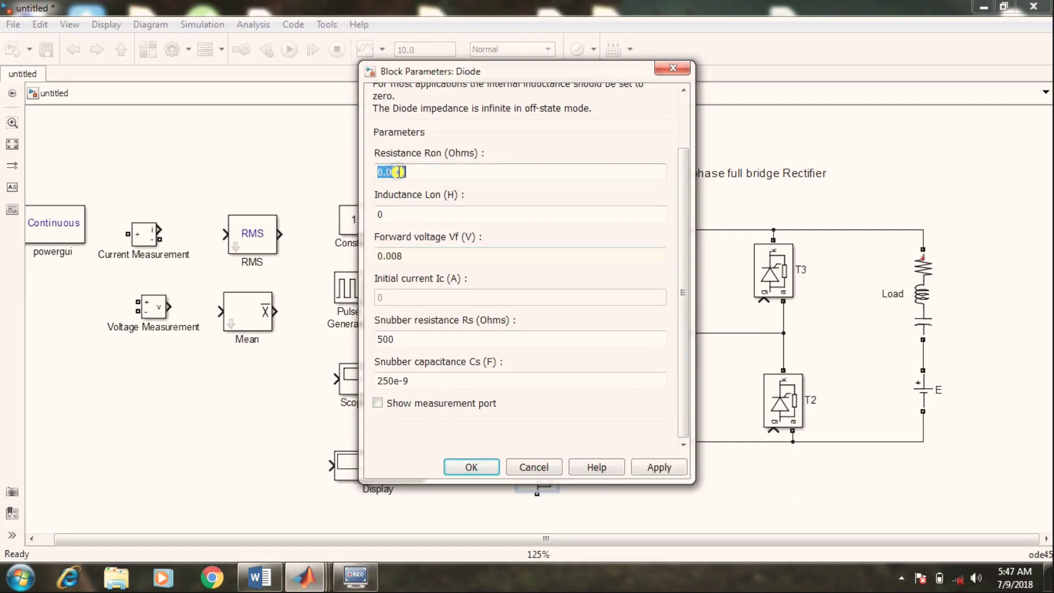
left_click(399, 172)
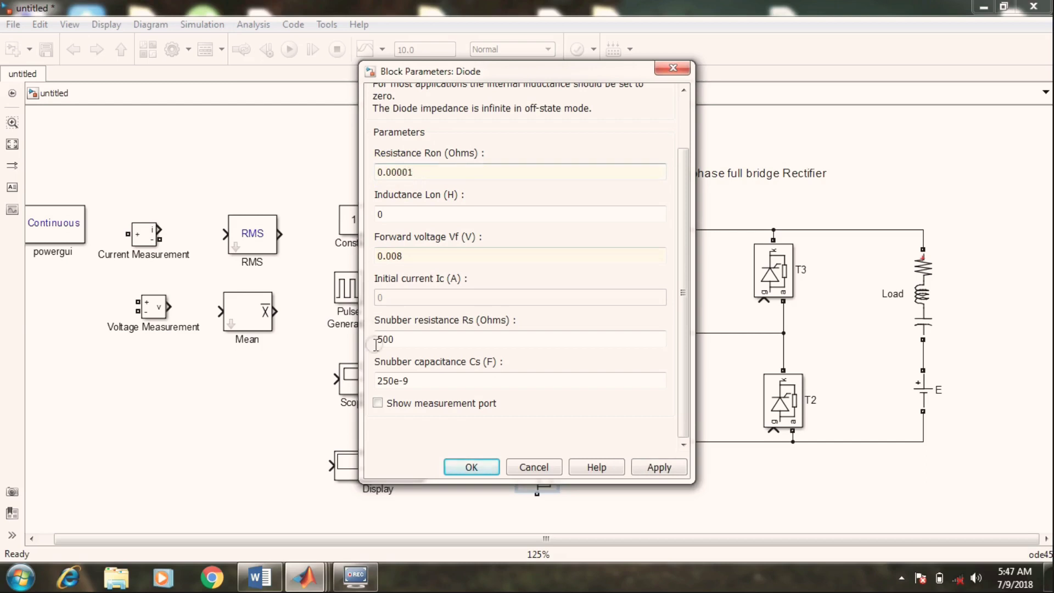
left_click(657, 467)
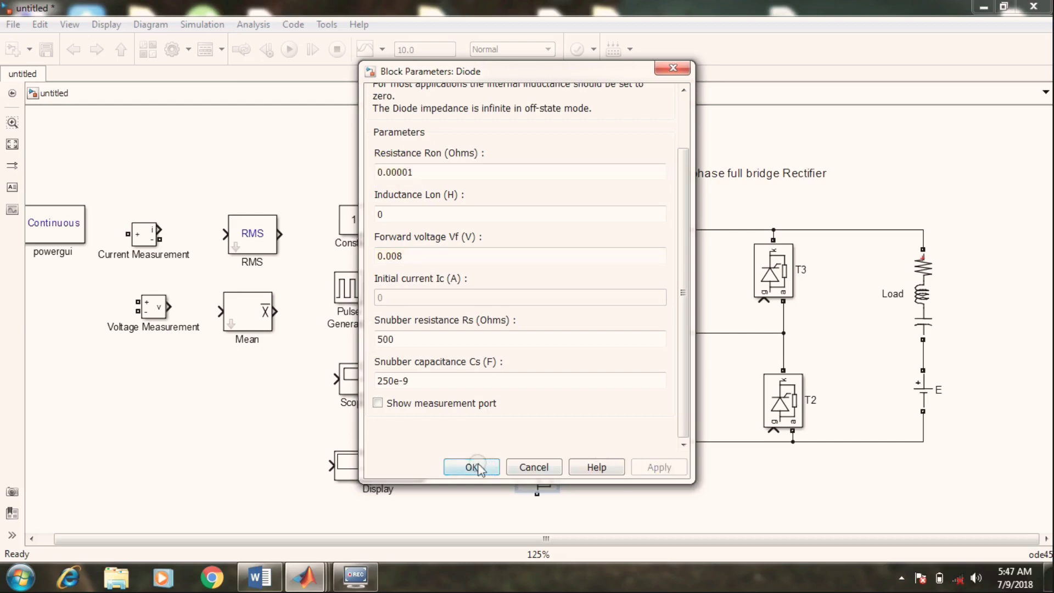
Place the Diode between the T3–T2 leg and the Load, and rename it FD
left_click(473, 467)
left_click_drag(543, 468, 842, 348)
left_click(879, 343)
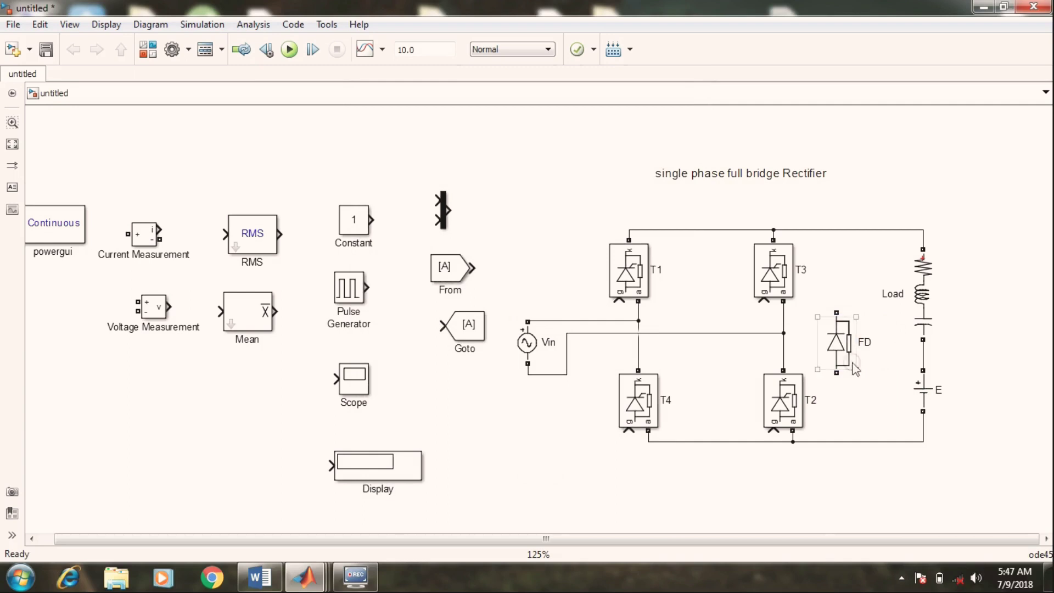
left_click_drag(848, 351, 857, 351)
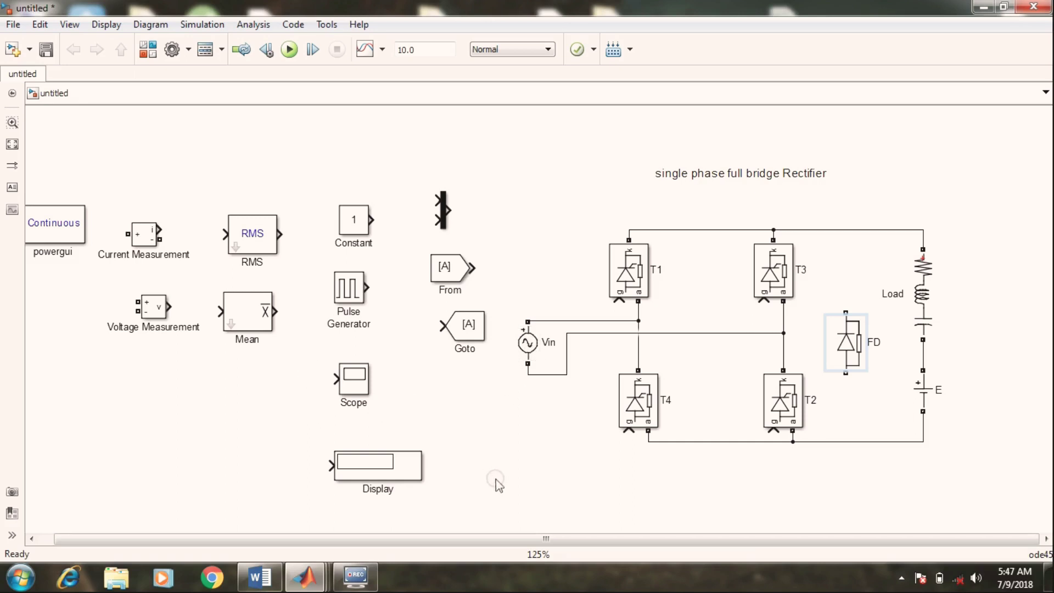
Move the Goto and From blocks into the free space below Mean and Voltage Measurement, and shift Vin farther left
left_click_drag(468, 328, 219, 423)
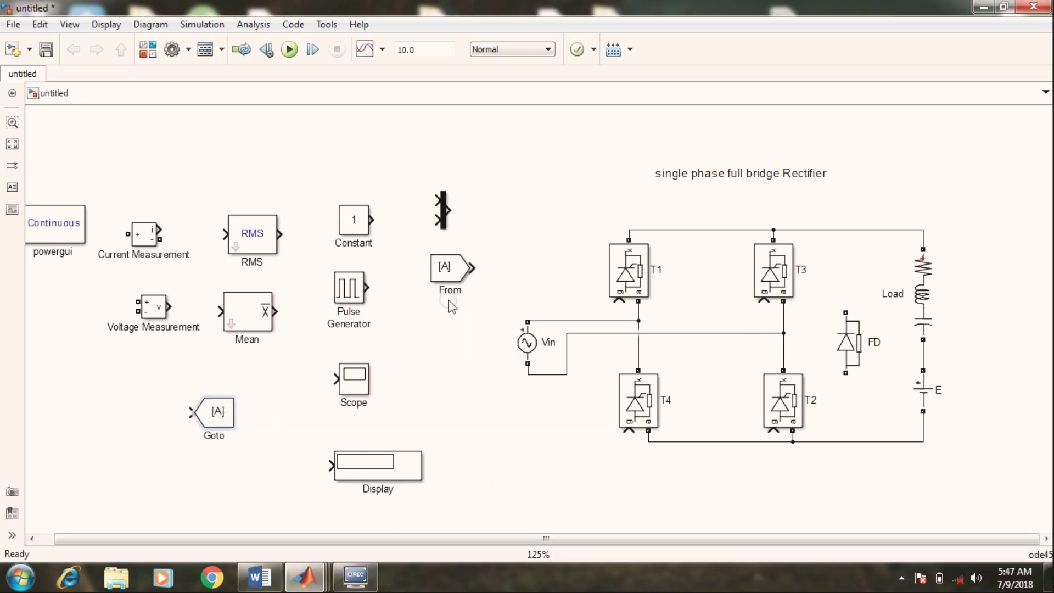
left_click_drag(448, 267, 97, 389)
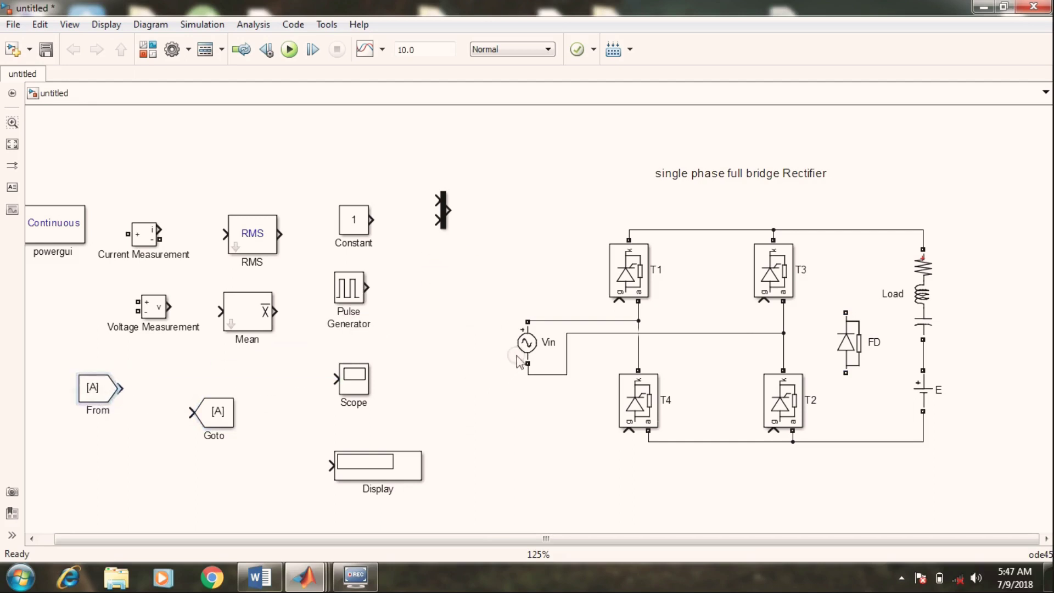
left_click_drag(530, 345, 448, 346)
Place the Voltage Measurement block below Vin's lower wire and rename it Vs
left_click_drag(149, 300, 532, 401)
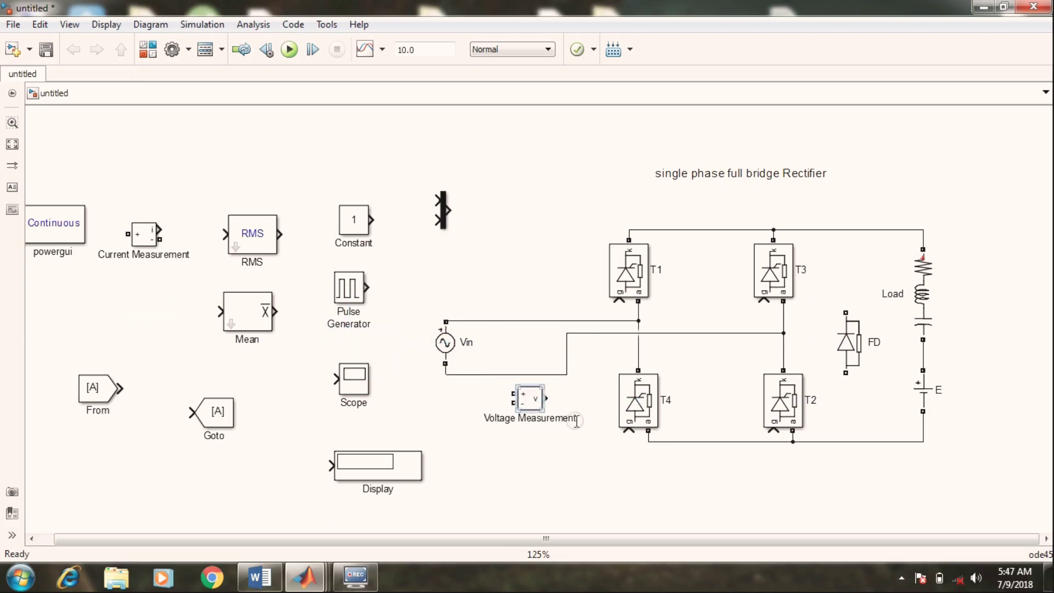
left_click(575, 419)
key("BackSpace")
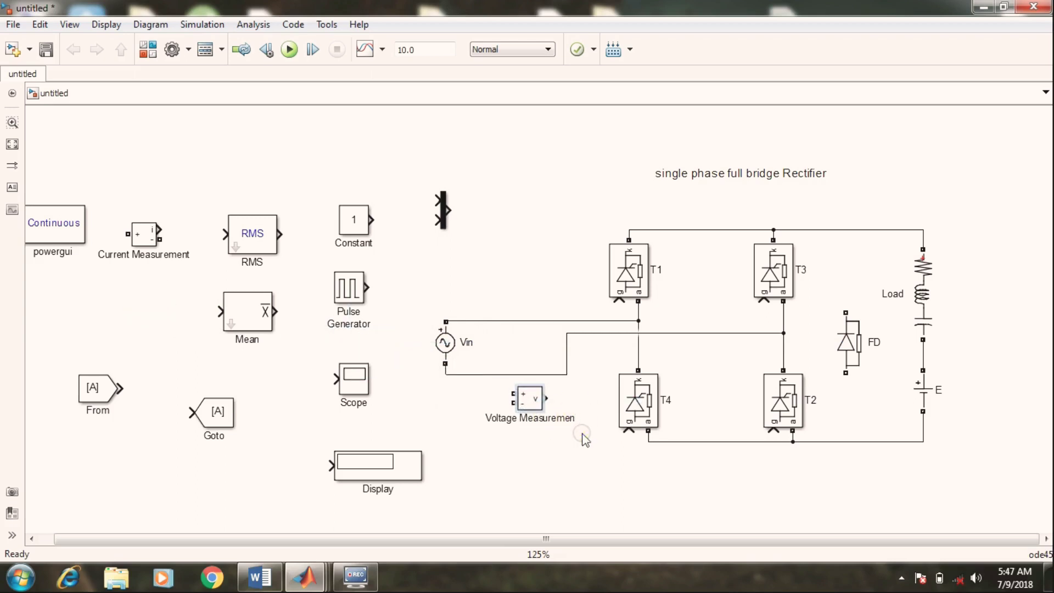
key("BackSpace")
key("BackSpace")
key("BackSpace")
key("BackSpace")
key("BackSpace")
key("BackSpace")
key("BackSpace")
key("BackSpace")
key("BackSpace")
key("BackSpace")
key("BackSpace")
Connect Vs across the two terminals of Vin and tidy its positive wire closer to the source
left_click_drag(513, 394, 506, 325)
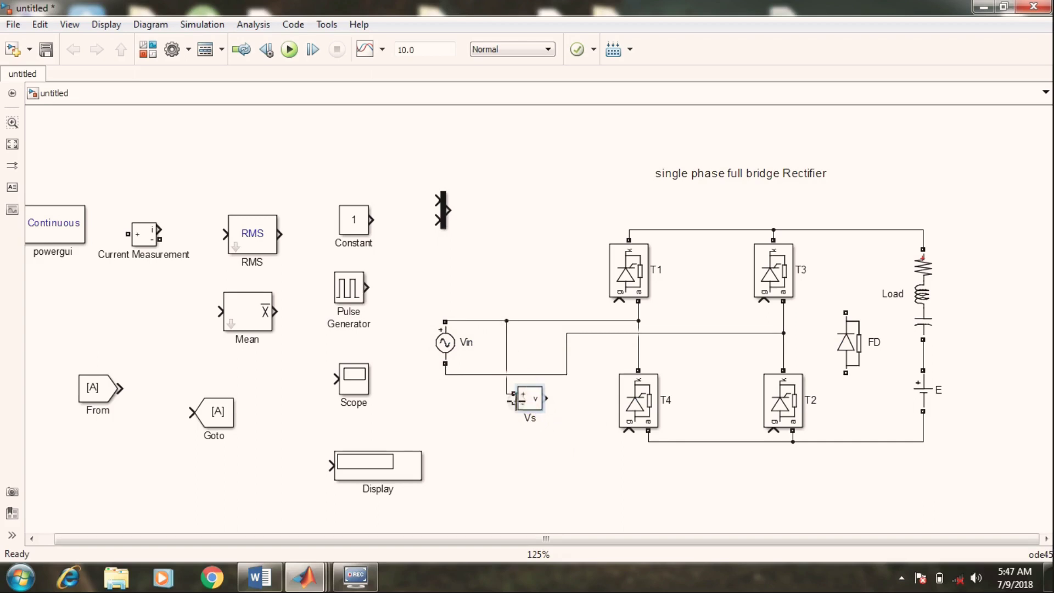
left_click_drag(513, 405, 468, 393)
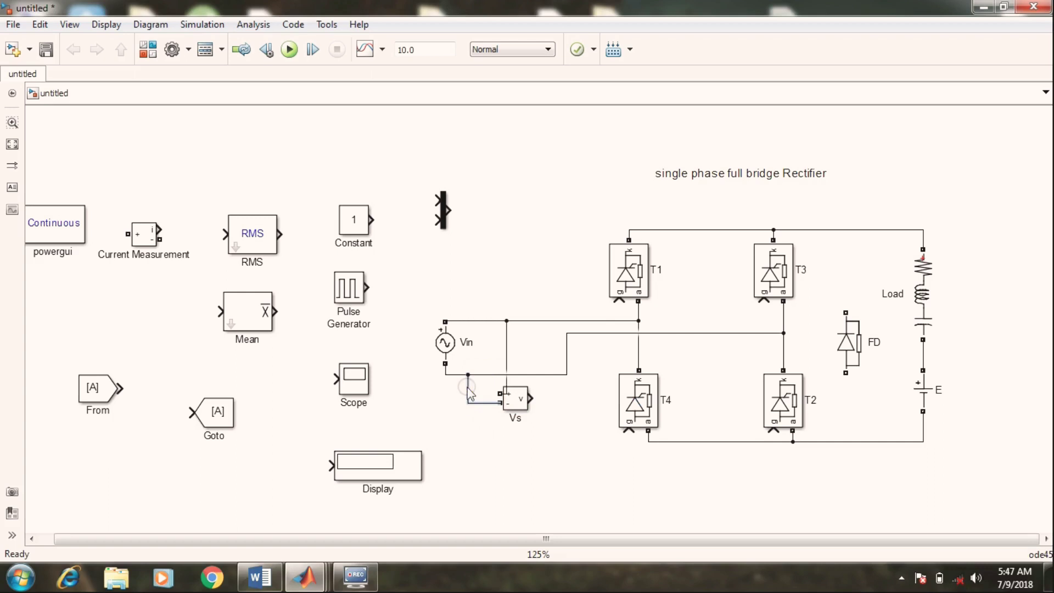
left_click_drag(506, 336, 478, 336)
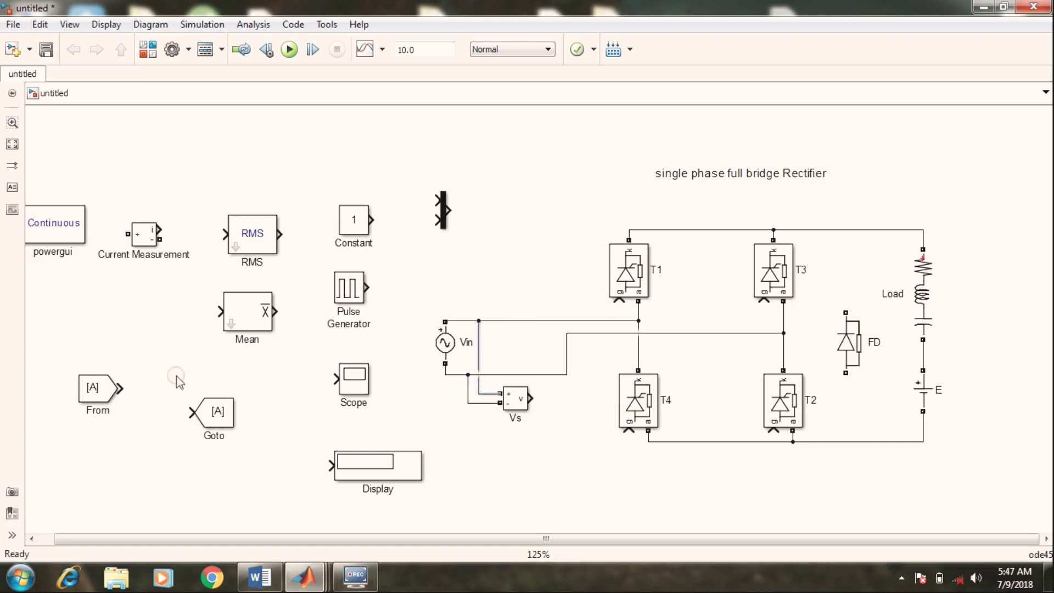
Place the Current Measurement block above Vin's upper wire and delete the wire segment leading to the T1–T4 junction
left_click_drag(145, 242, 517, 275)
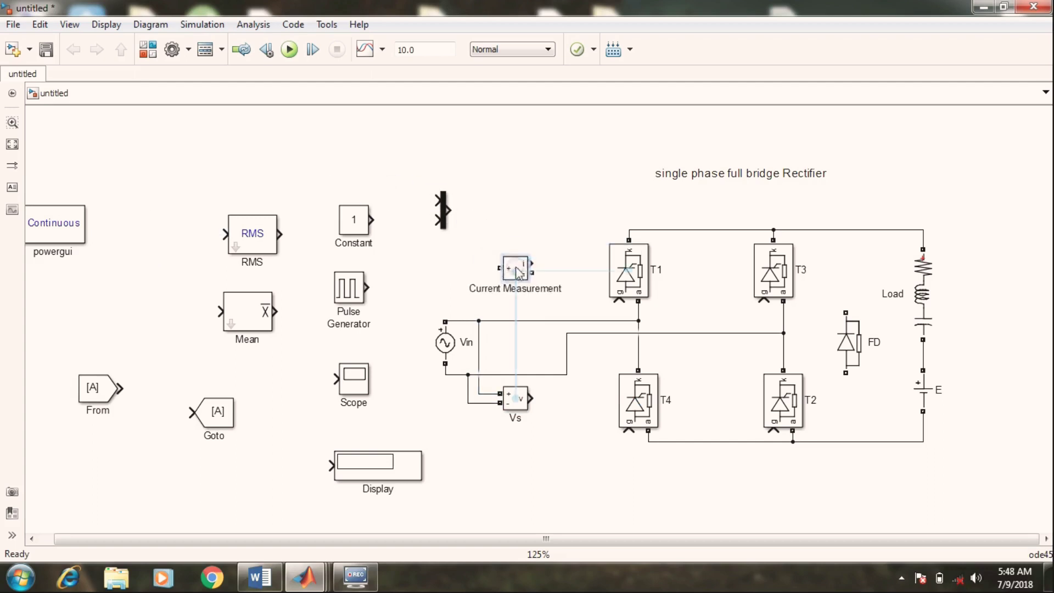
left_click(536, 320)
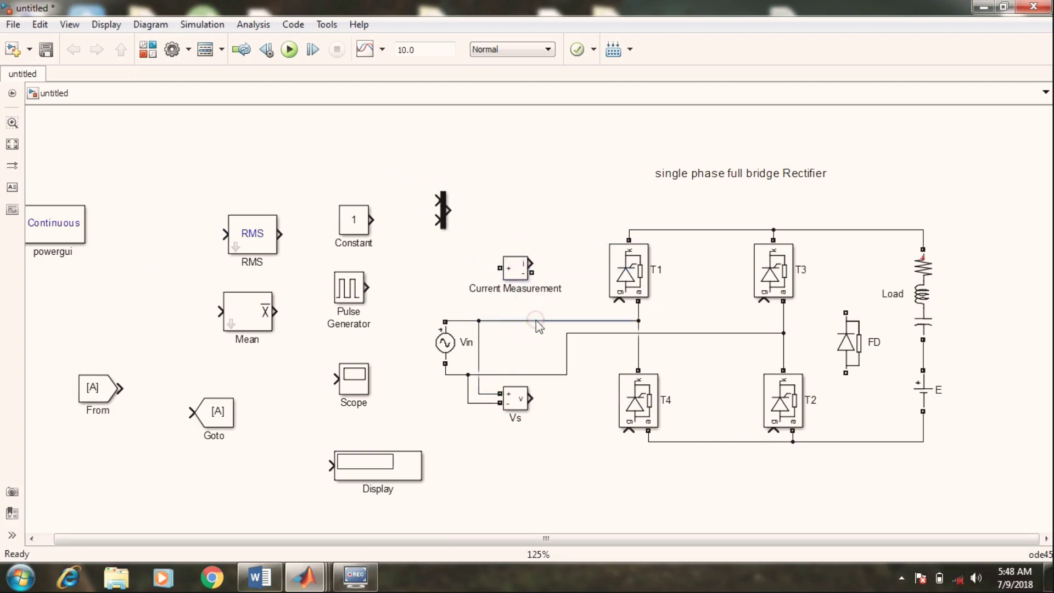
key("Delete")
Rename the Current Measurement block as Is
left_click(558, 288)
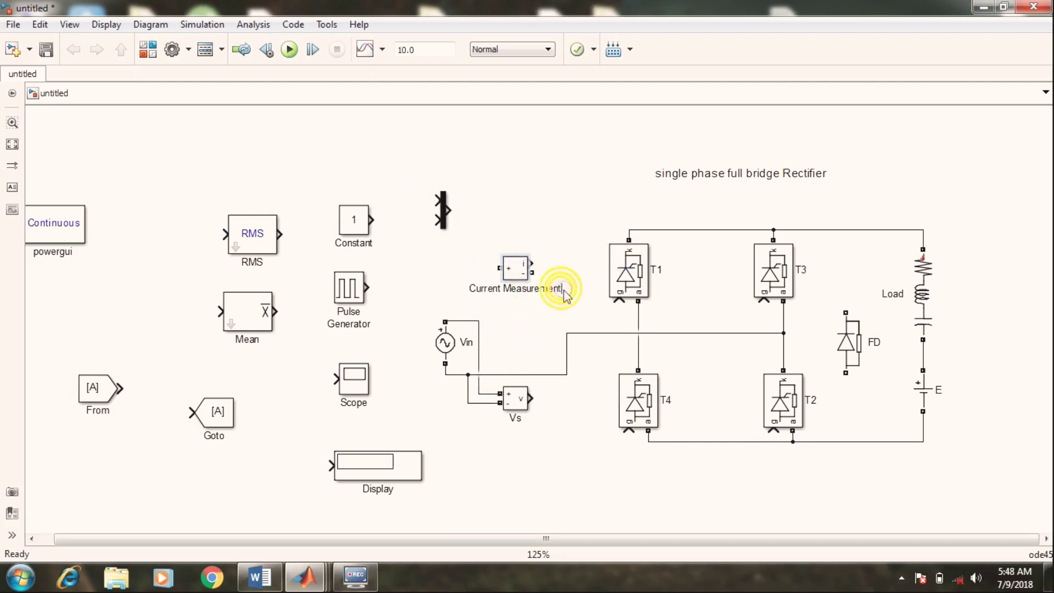
key("BackSpace")
key("BackSpace")
key("BackSpace")
key("BackSpace")
key("BackSpace")
key("BackSpace")
key("BackSpace")
key("BackSpace")
key("BackSpace")
key("BackSpace")
key("BackSpace")
key("BackSpace")
key("BackSpace")
key("BackSpace")
key("BackSpace")
key("BackSpace")
key("BackSpace")
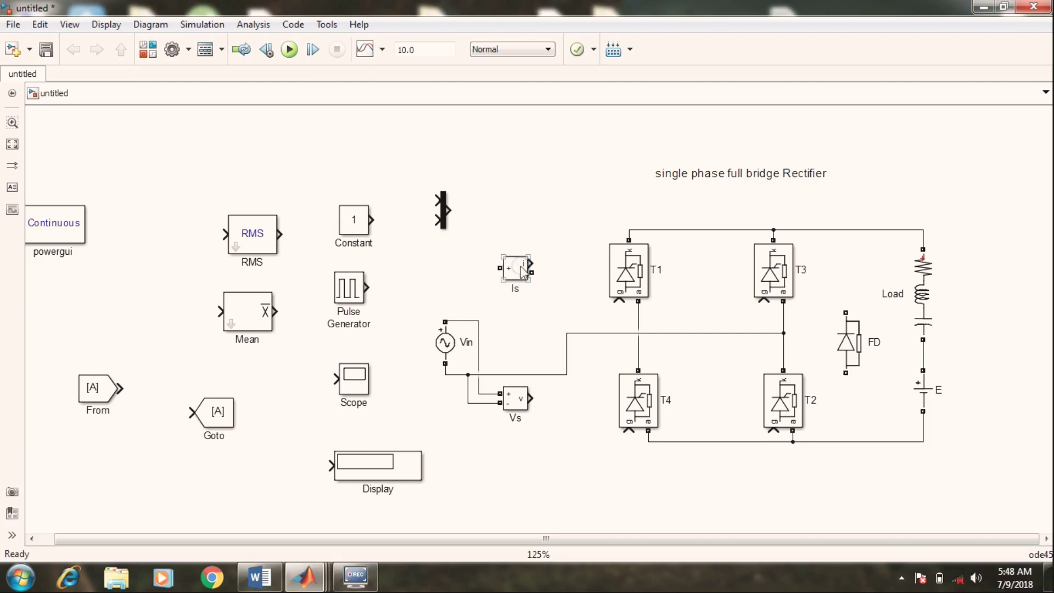
Connect Is in series between Vin's positive terminal and the T1–T4 junction
mouse_move(525, 267)
left_mouse_down()
mouse_move(527, 326)
mouse_move(479, 322)
mouse_move(567, 335)
left_mouse_up()
left_click(524, 333)
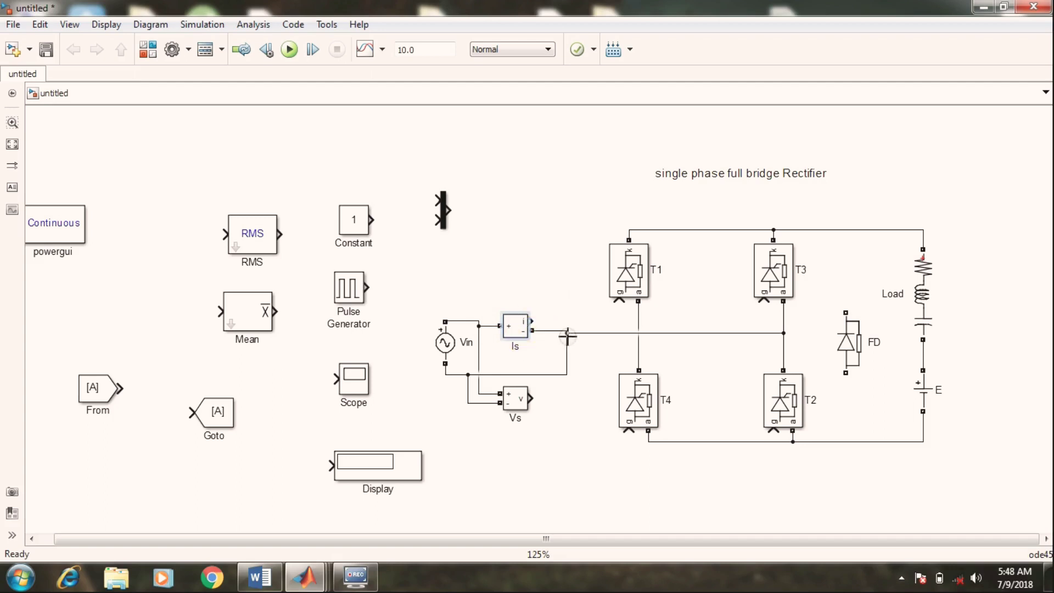
left_click(594, 376)
left_click(550, 331)
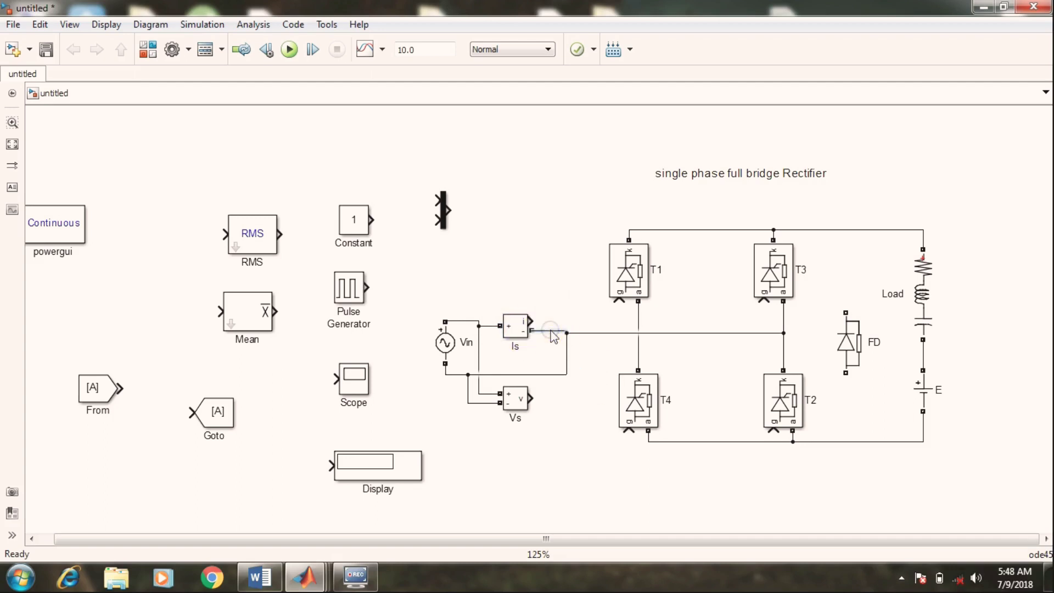
mouse_move(527, 331)
left_mouse_down()
mouse_move(527, 310)
mouse_move(638, 316)
left_mouse_up()
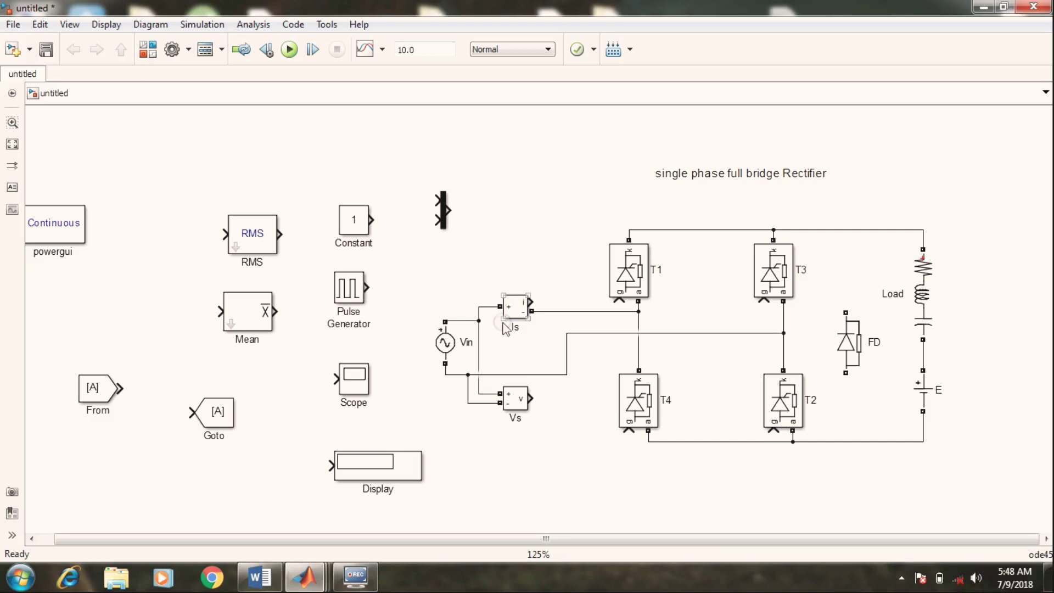
Add a copy of Vs beside the Load, named V0, and connect it across the Load and source E
left_click(520, 407)
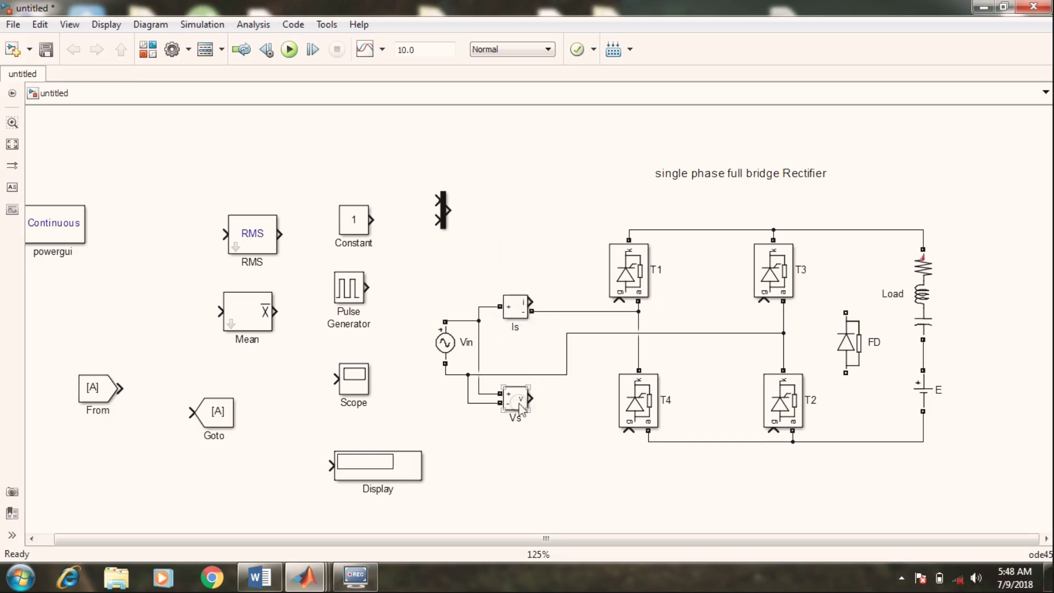
left_click(490, 538)
left_click(520, 408)
left_click_drag(516, 404, 998, 344)
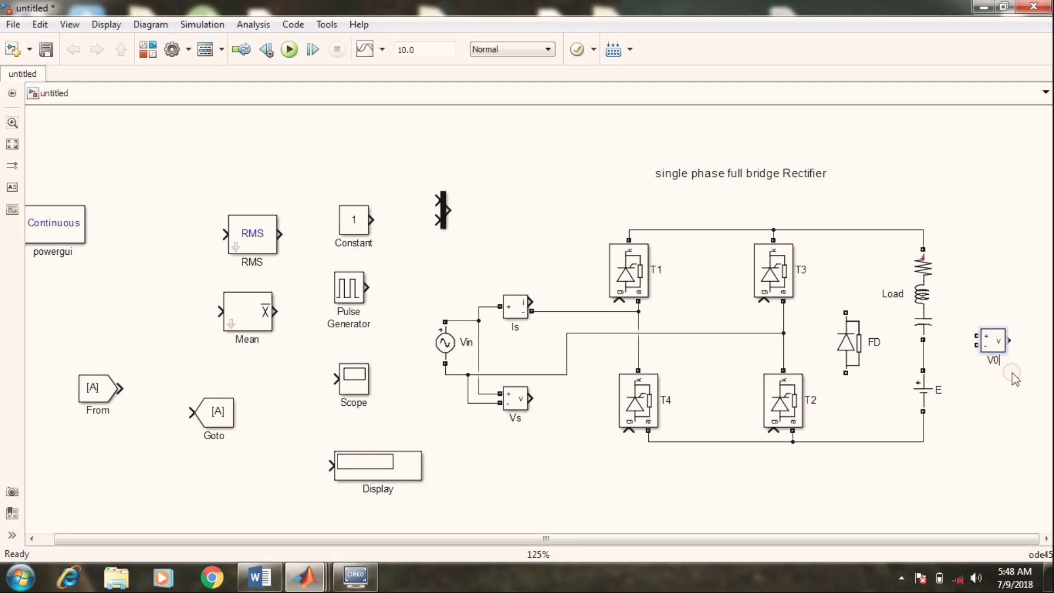
left_click_drag(977, 336, 923, 230)
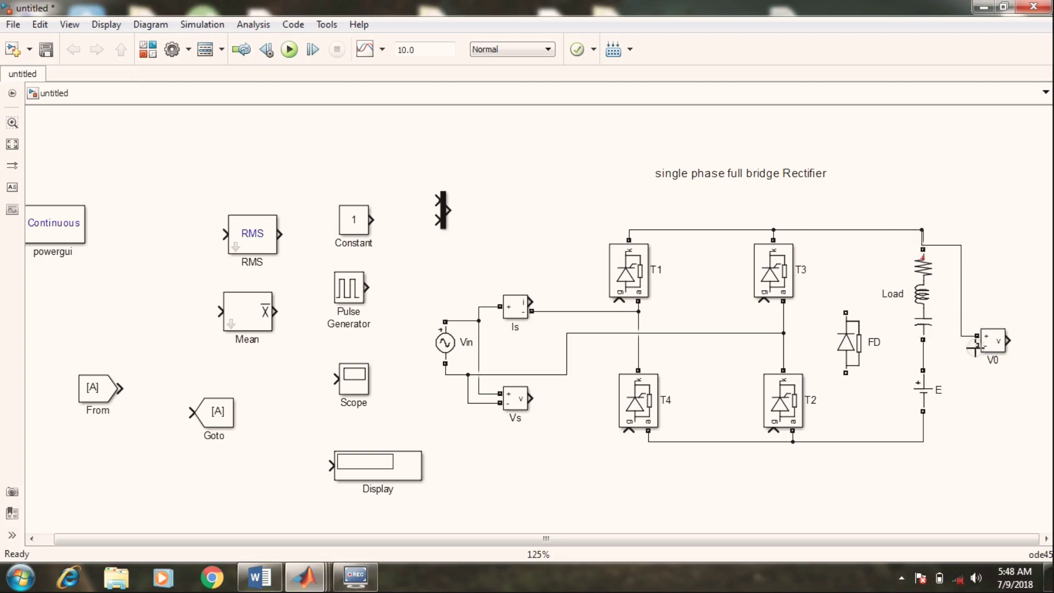
left_click_drag(975, 348, 925, 431)
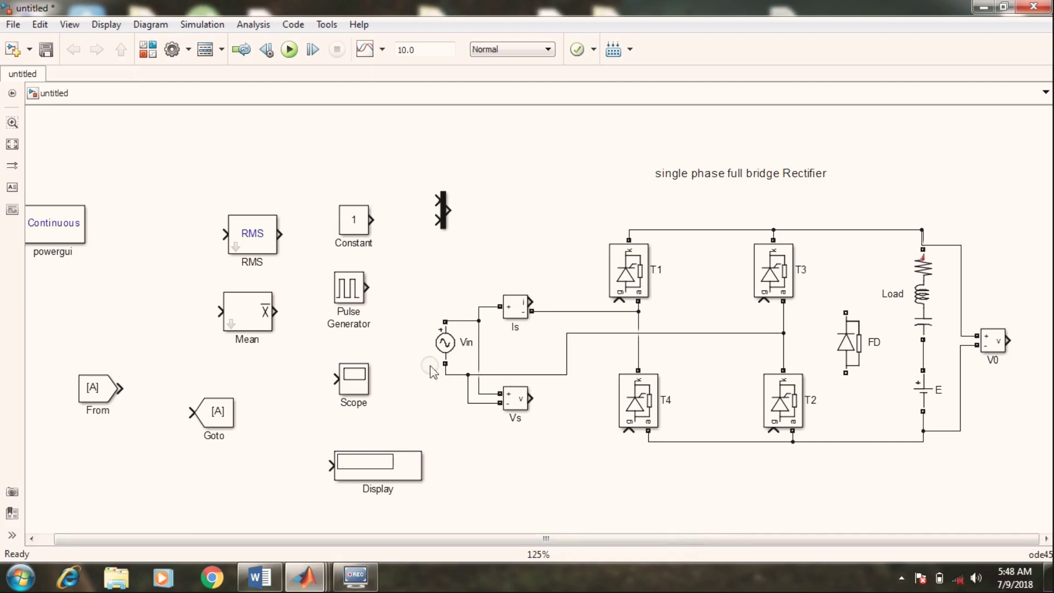
Replace the upper wire between T3 and the Load with a copy of Is connected in series
left_click(877, 230)
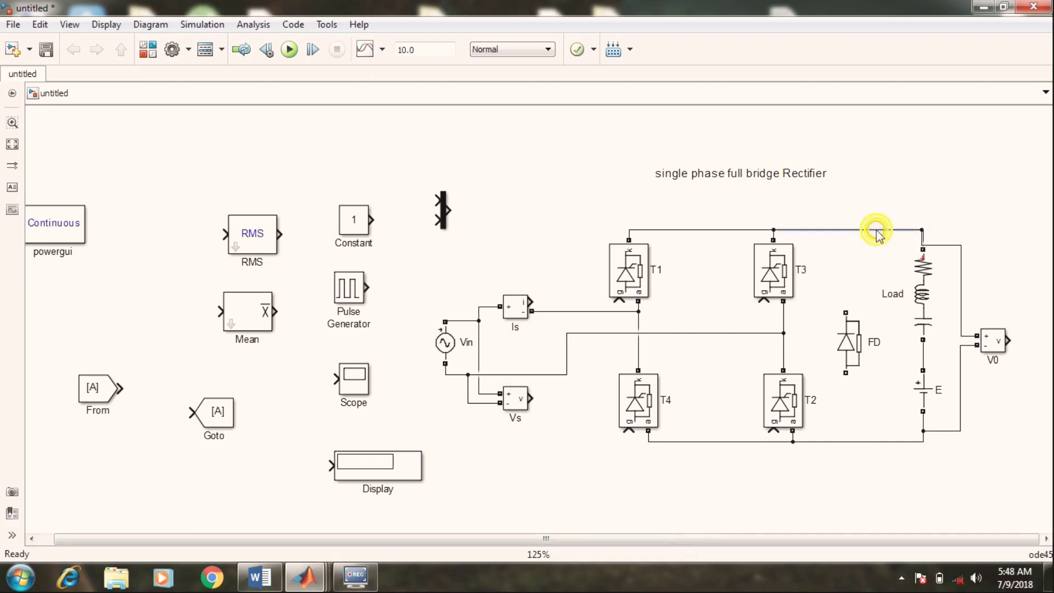
key("Delete")
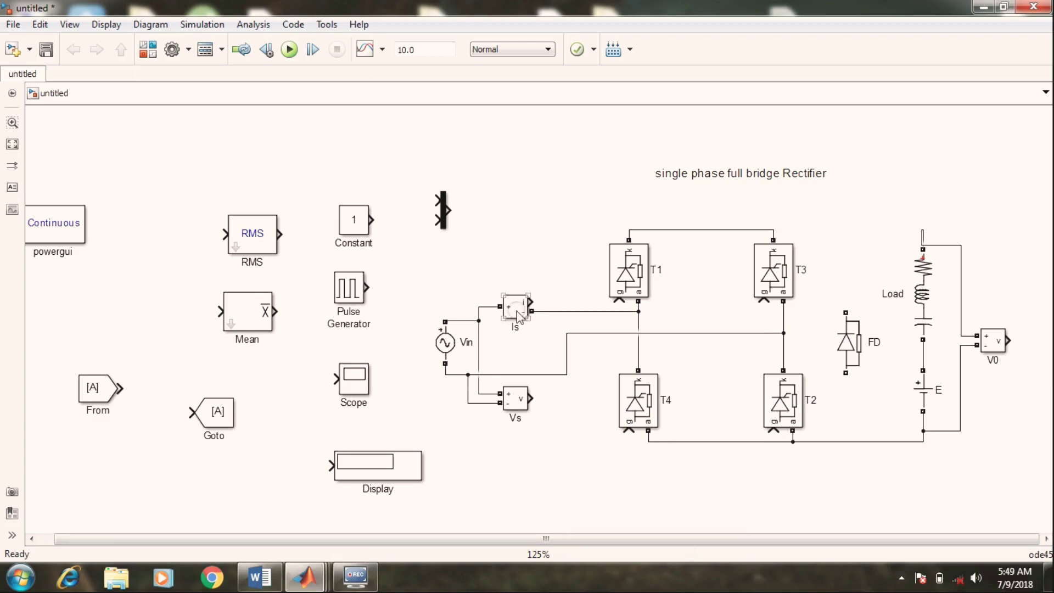
left_click_drag(519, 317, 772, 230)
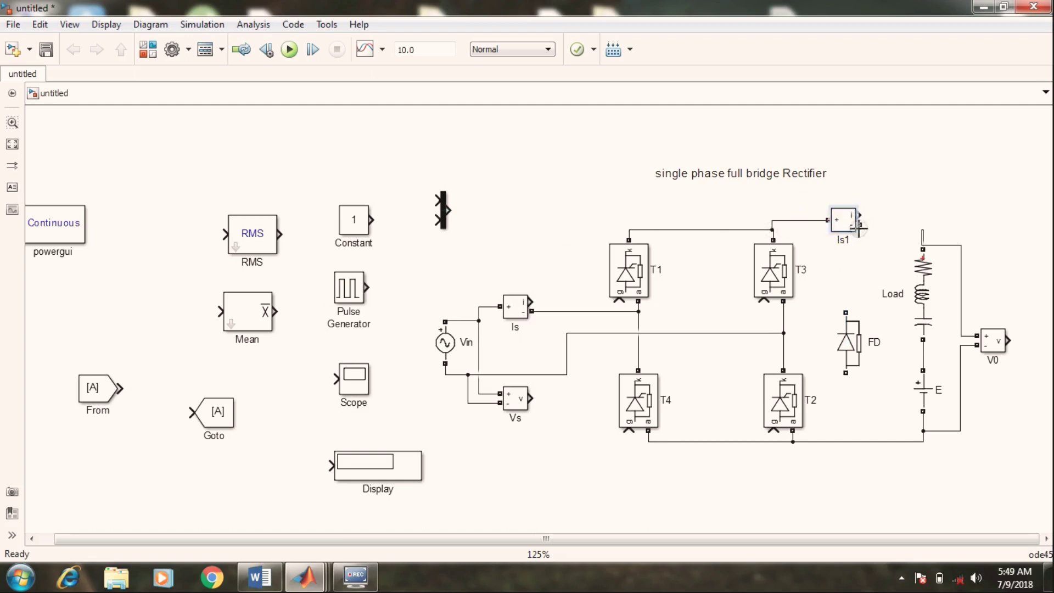
left_click_drag(861, 224, 922, 231)
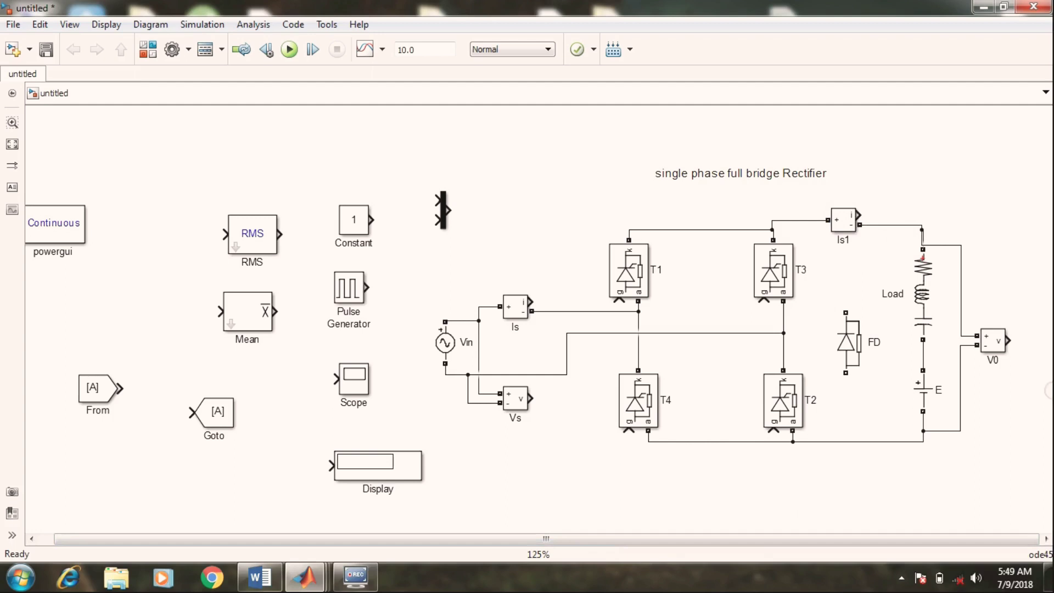
Move the Display block slightly up and left, closer beneath the Scope block
double_click(1027, 417)
left_click(350, 466)
left_click_drag(349, 465, 172, 451)
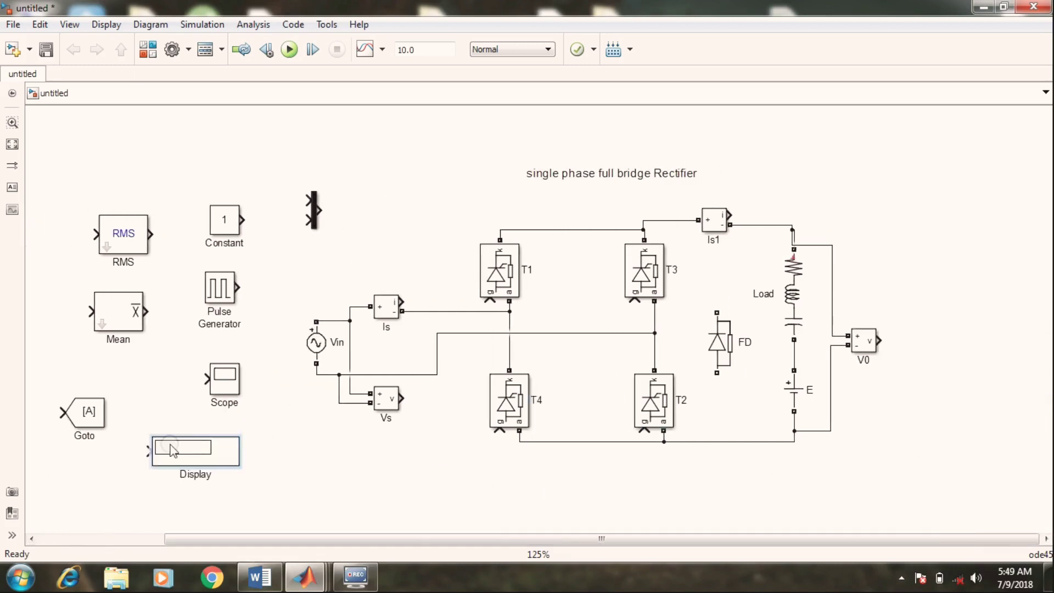
left_click(816, 471)
left_click(537, 404)
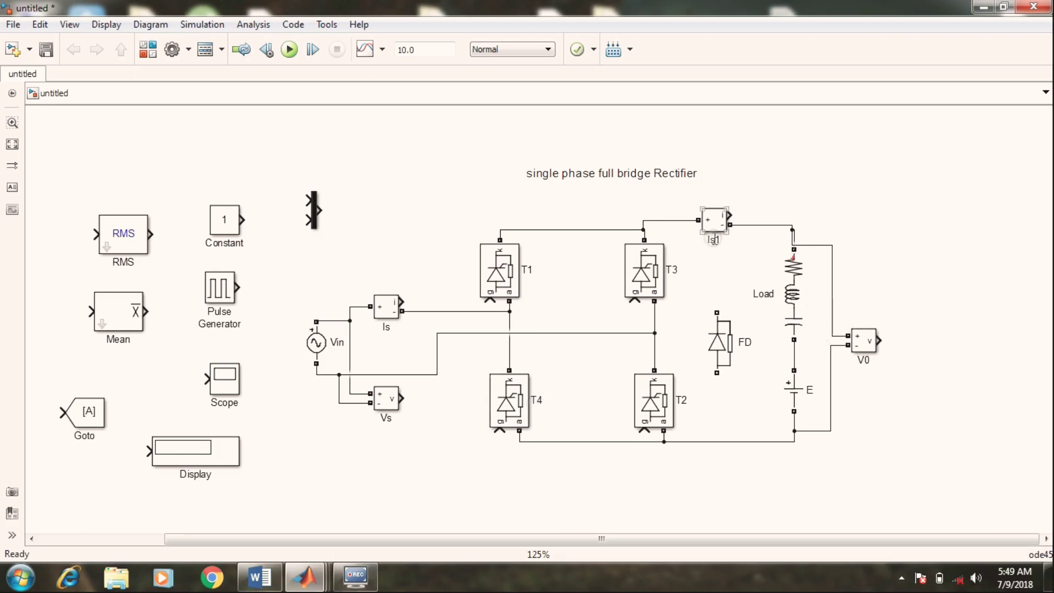
left_click(685, 279)
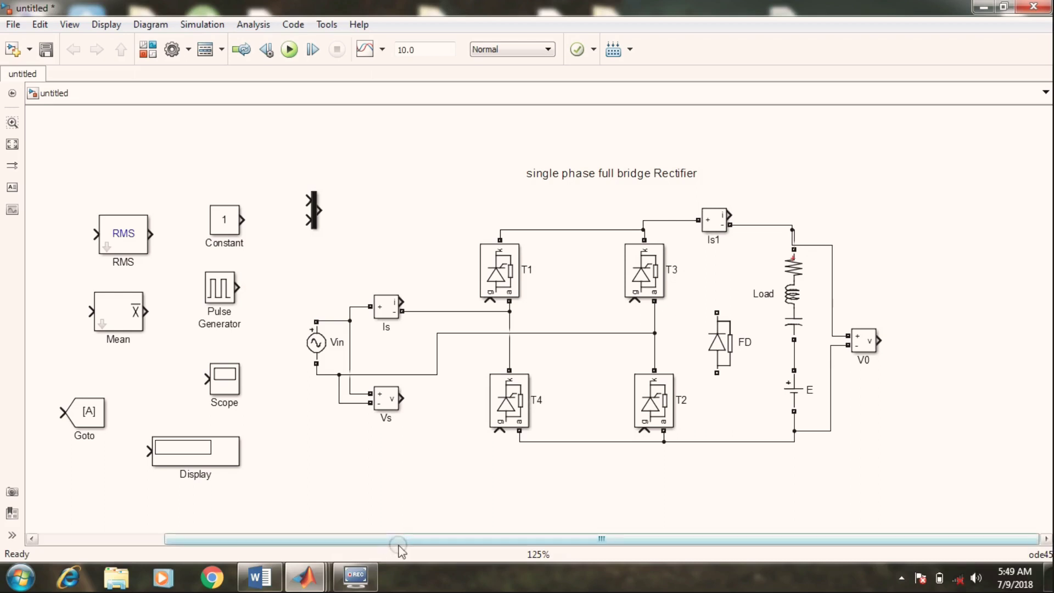
Move the Scope block to the free space above and to the right of V0
left_click_drag(398, 538, 294, 548)
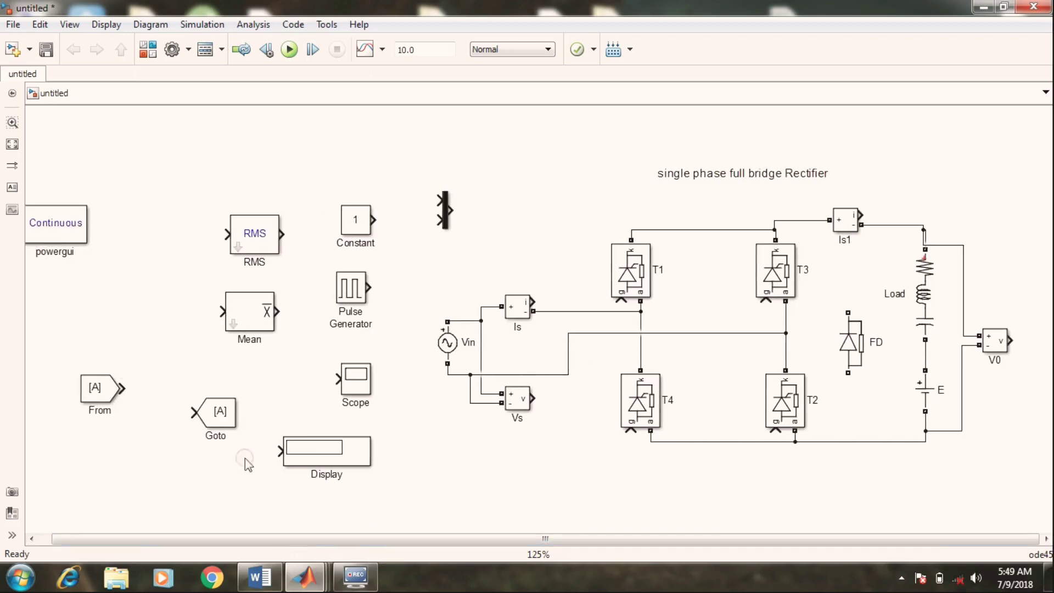
left_click(356, 381)
left_click_drag(359, 384, 1044, 280)
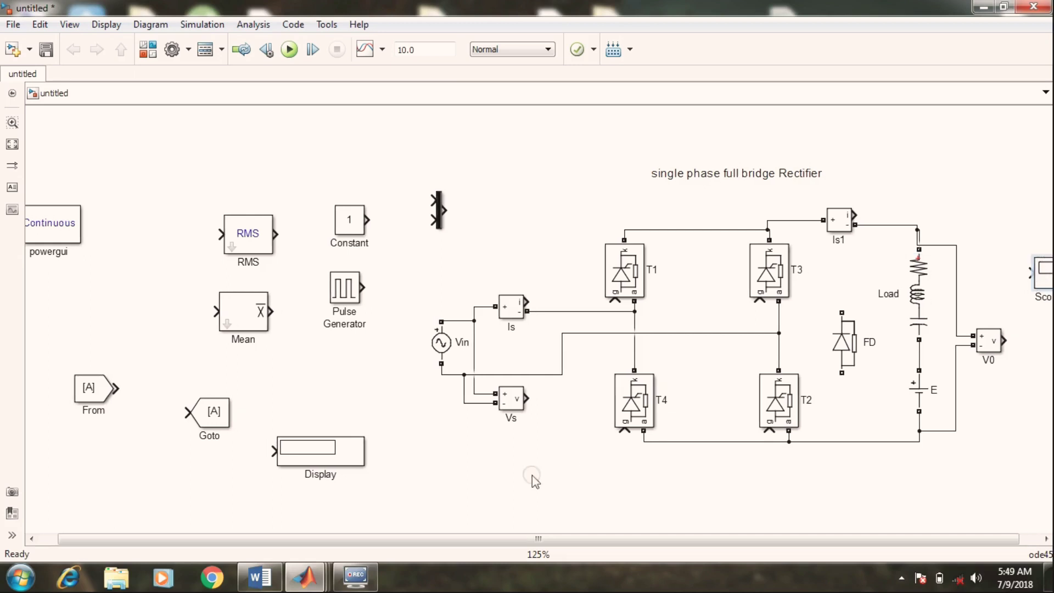
left_click_drag(497, 538, 621, 543)
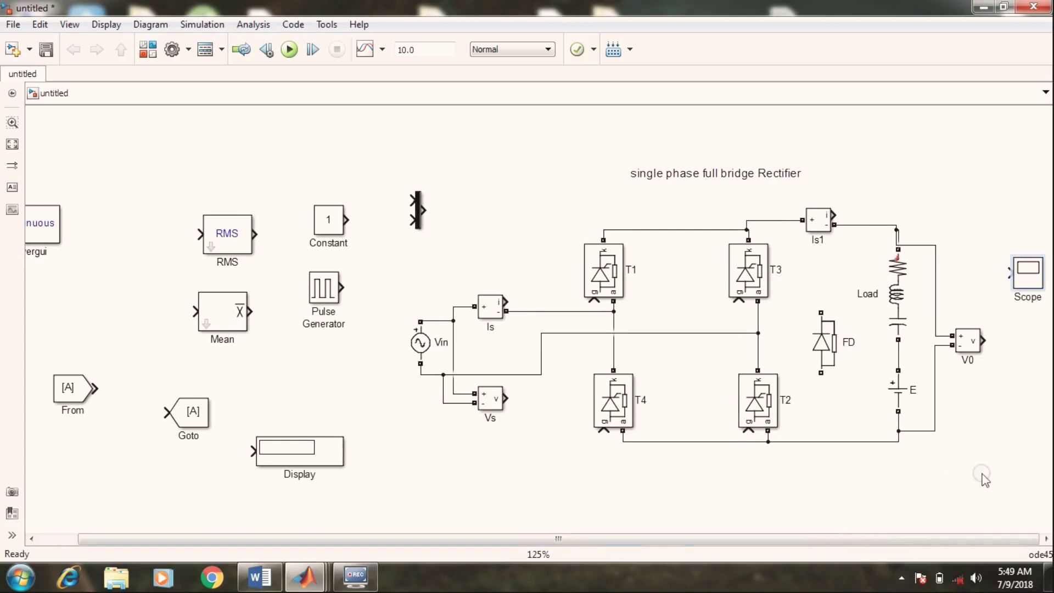
left_click_drag(1026, 275, 851, 199)
left_click(842, 269)
left_click(854, 214)
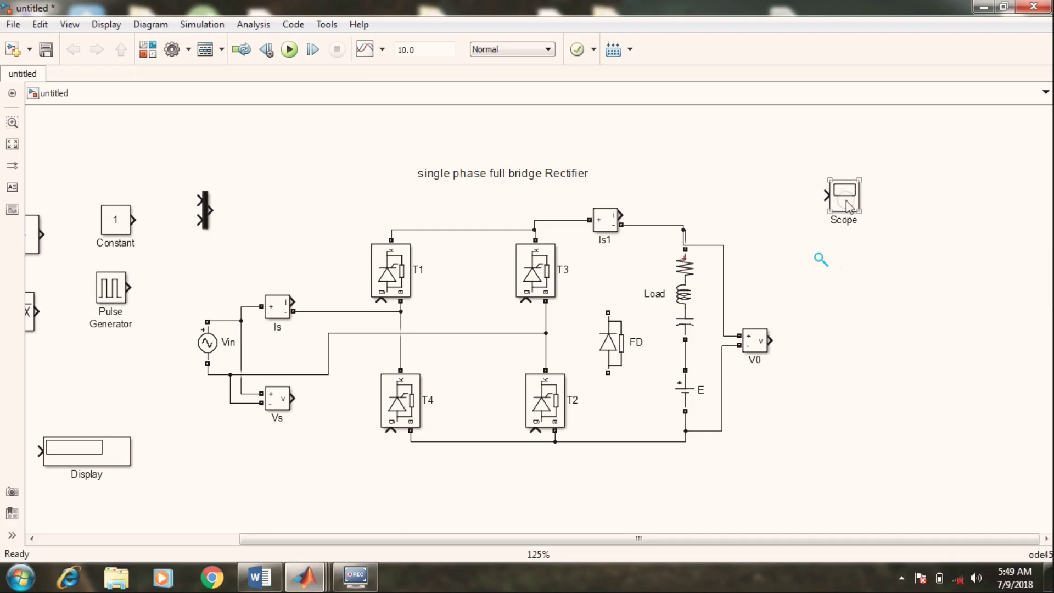
Rename the current measurement block between T3 and the Load as Io
left_click(605, 240)
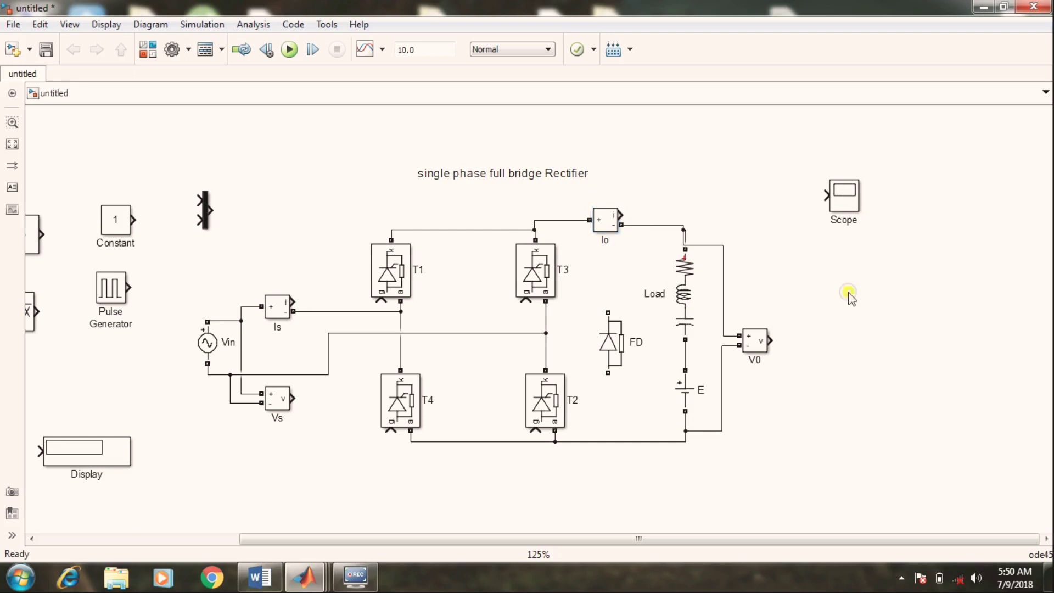
left_click(604, 228)
left_click(288, 313)
Set the Scope's number of axes to 4 and enlarge its block so the input ports are spread apart
left_click(844, 199)
double_click(844, 200)
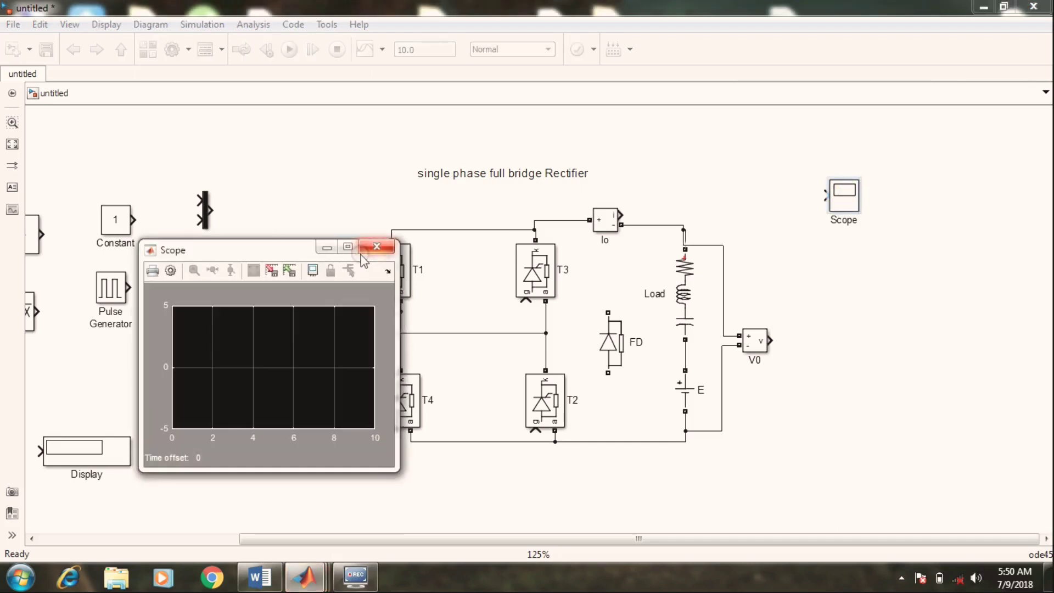
left_click(378, 242)
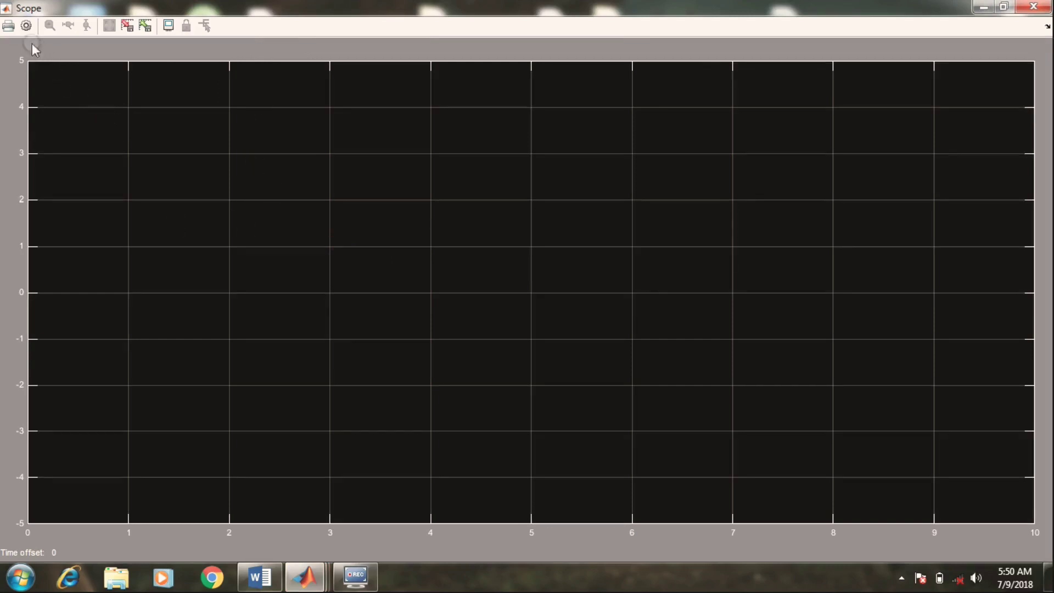
left_click(25, 27)
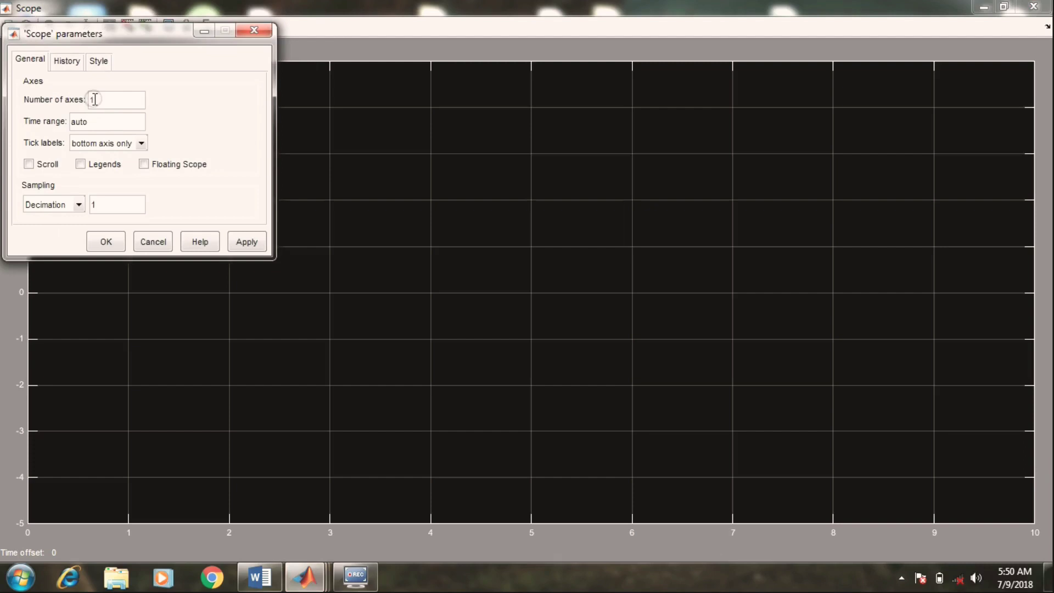
left_click_drag(94, 98, 81, 105)
left_click(247, 241)
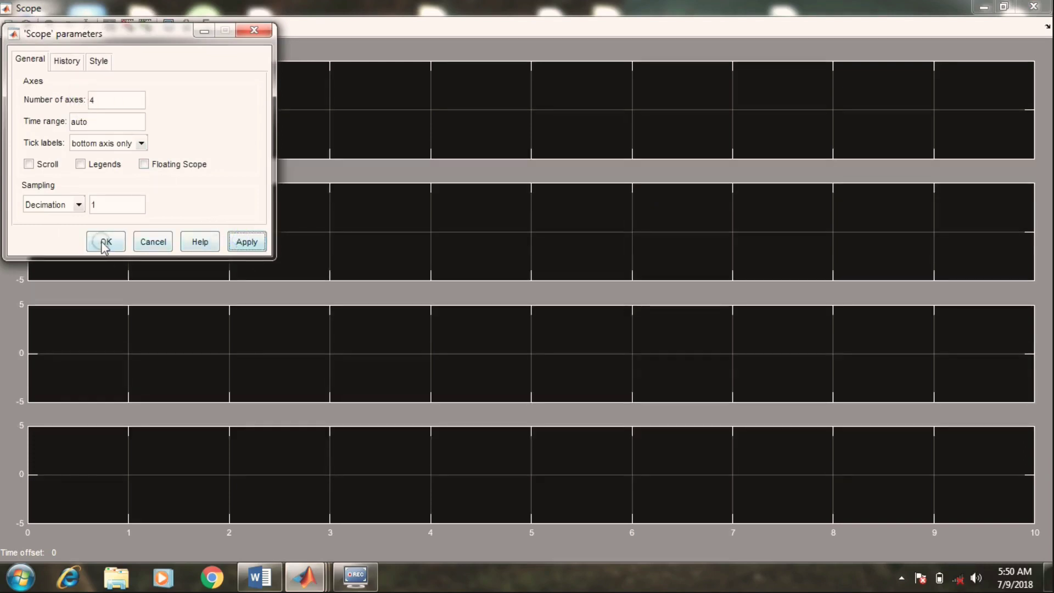
left_click(104, 242)
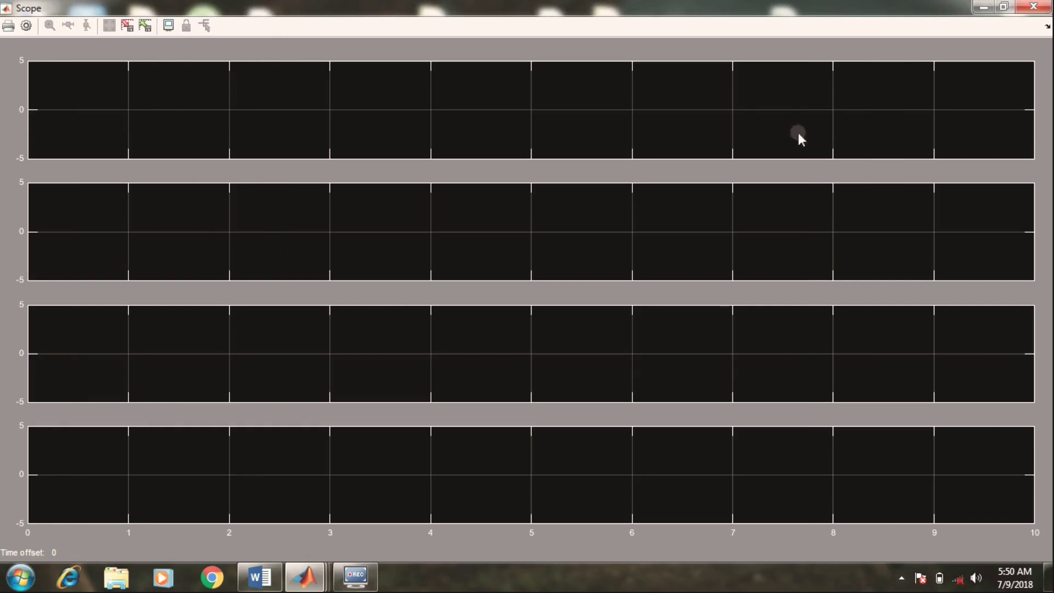
left_click(1034, 7)
left_click(873, 217)
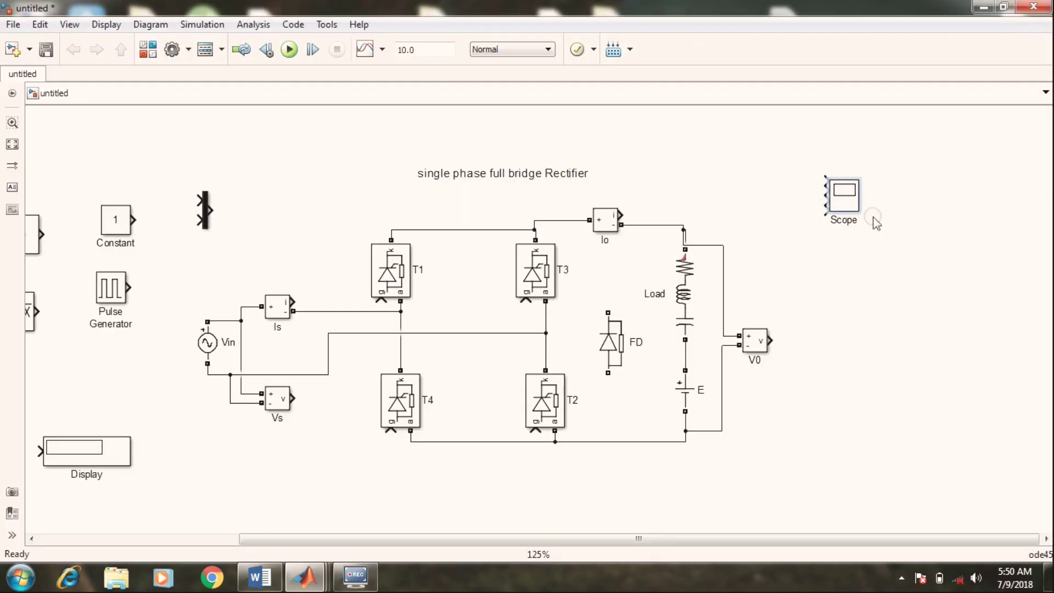
left_click_drag(860, 211, 877, 325)
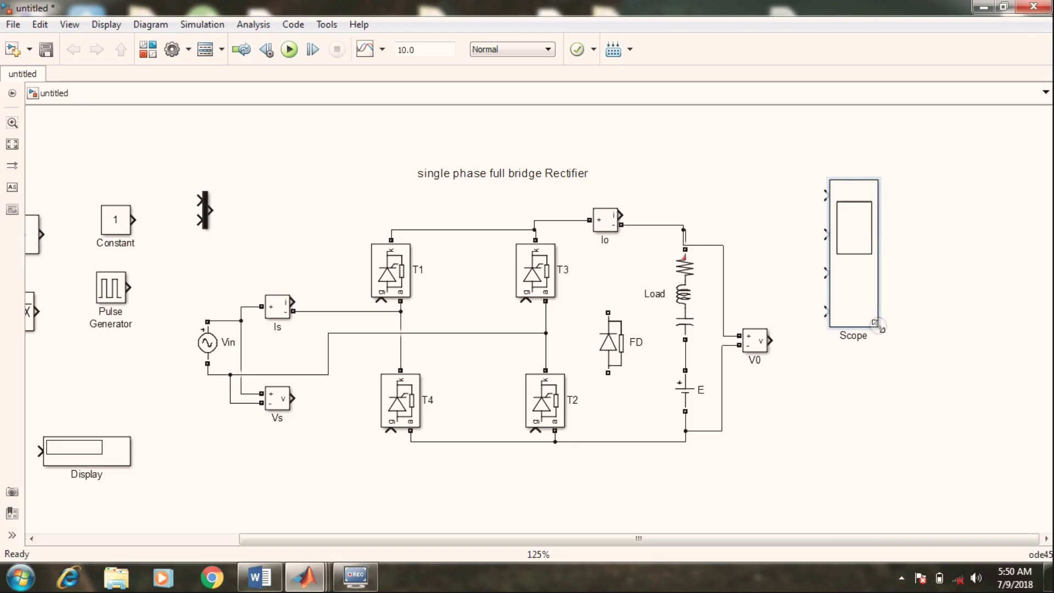
Label the four Scope inputs from top to bottom with the annotations vs, vo, io and is
double_click(811, 178)
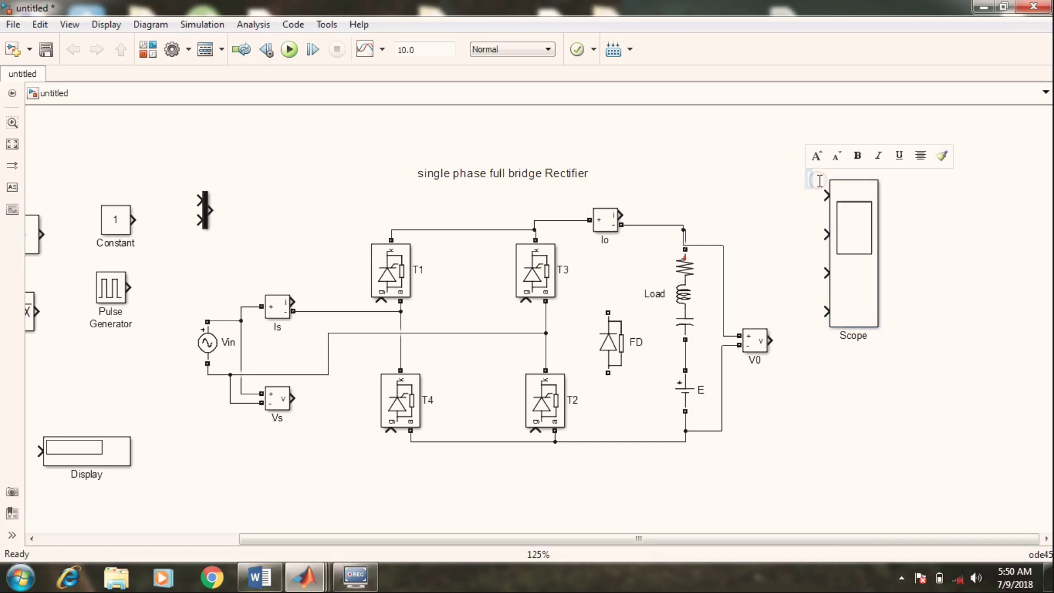
double_click(818, 223)
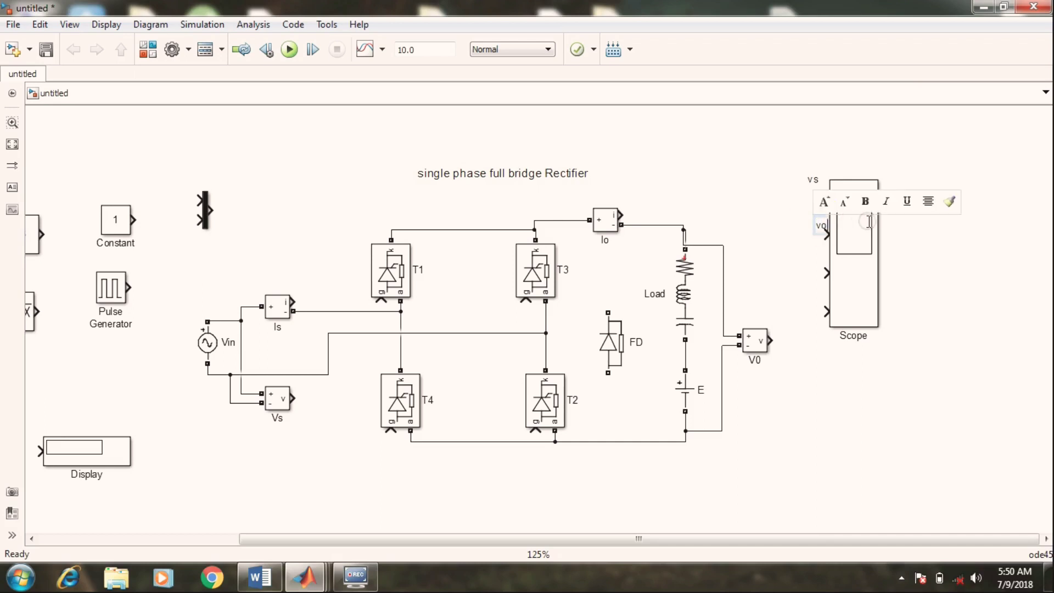
type("vo")
double_click(817, 257)
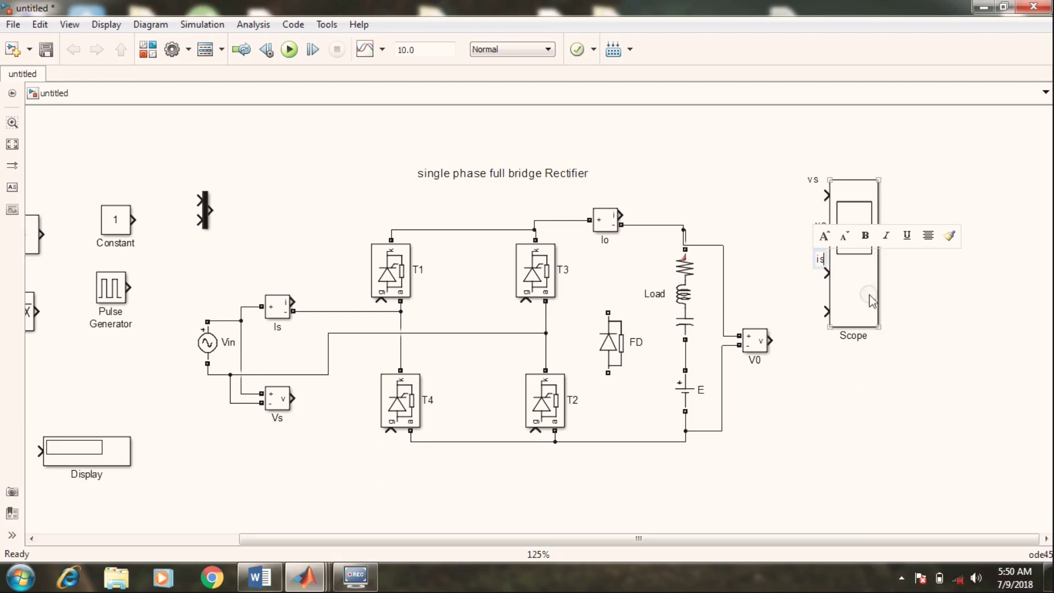
left_click(829, 295)
double_click(818, 300)
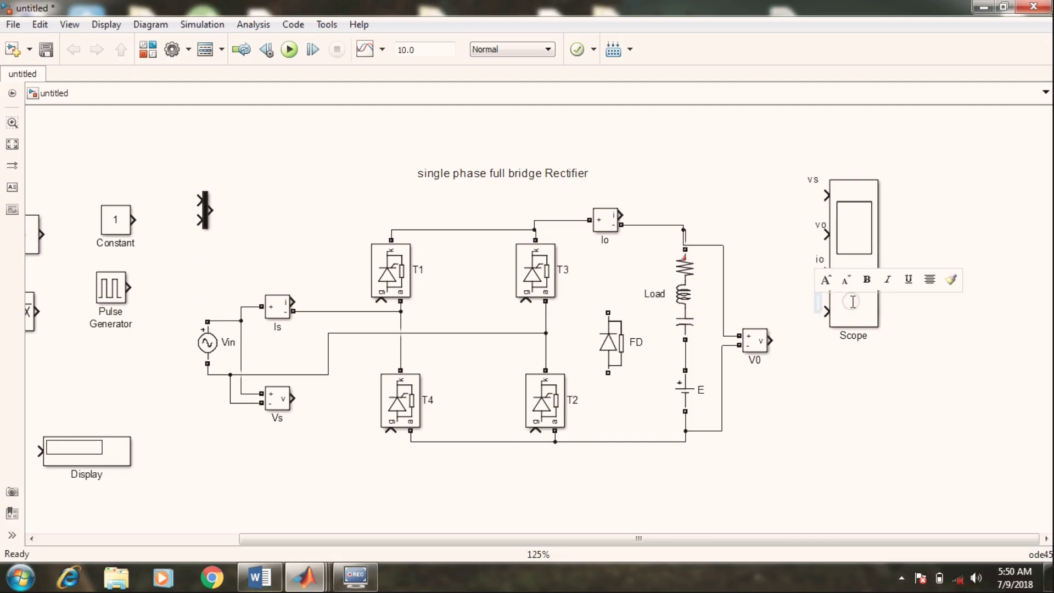
left_click(933, 382)
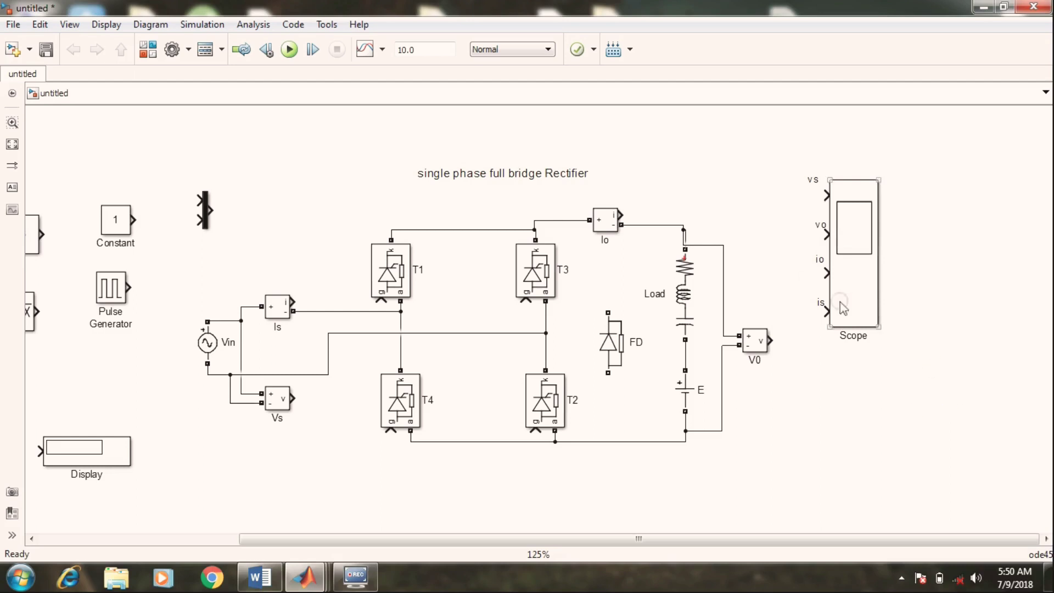
Move the Scope block together with its four input labels up and to the right, away from V0
left_click(860, 246)
left_click_drag(914, 358, 789, 150)
left_click_drag(848, 218, 930, 190)
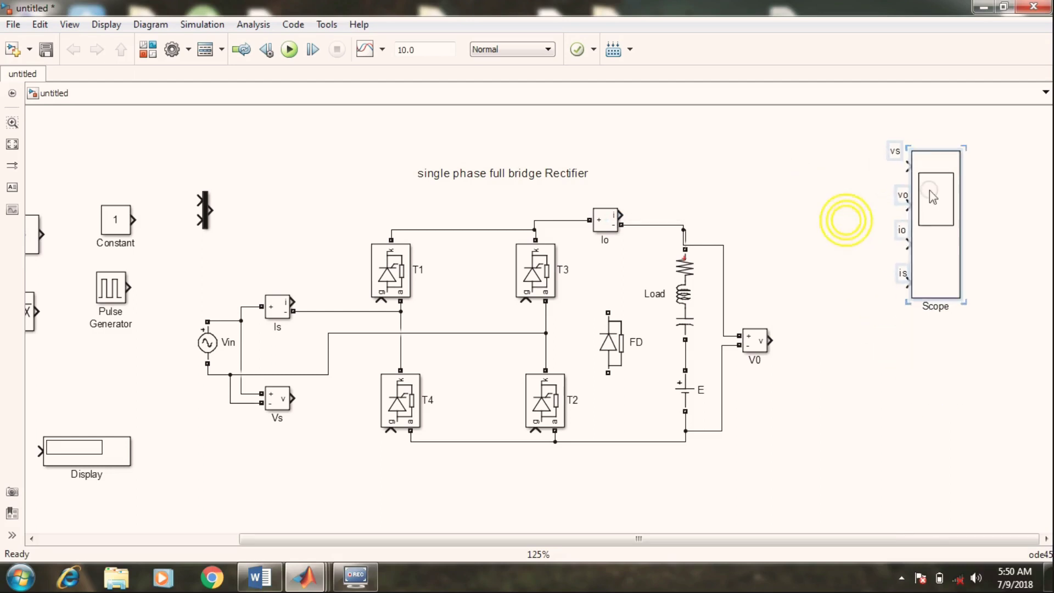
left_click(912, 358)
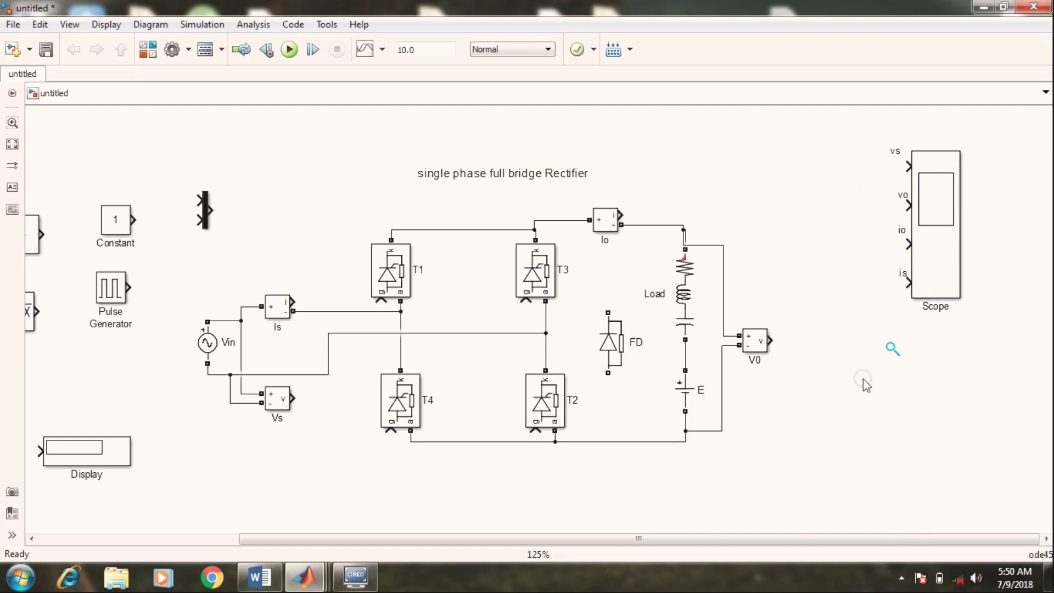
Wire the V0 output to the Scope's vo input and the Io signal output to its io input
left_click(768, 331)
left_click_drag(772, 341, 907, 206)
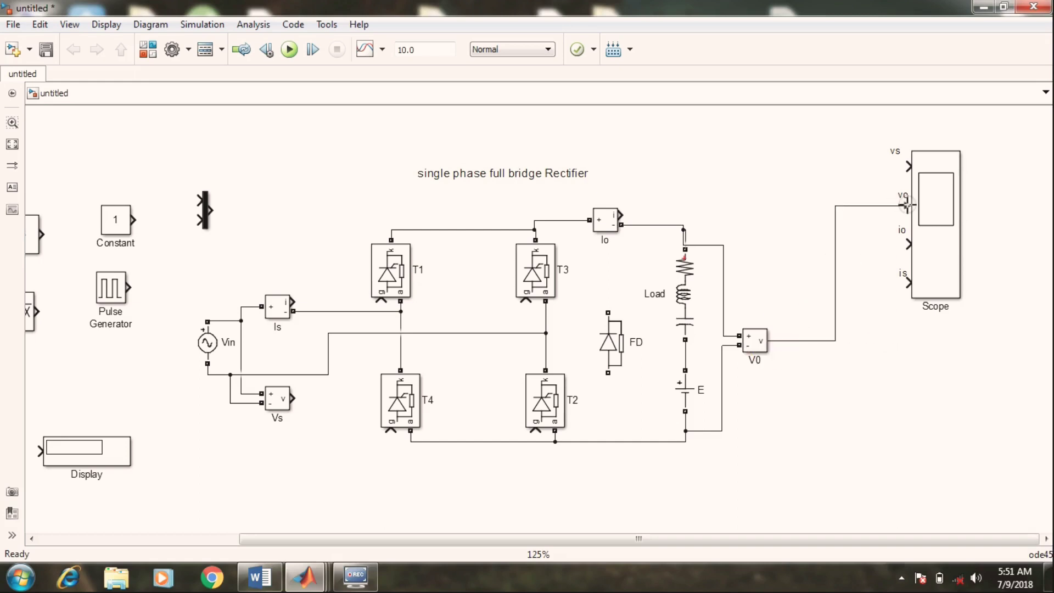
left_click(788, 217)
left_click_drag(621, 215, 906, 244)
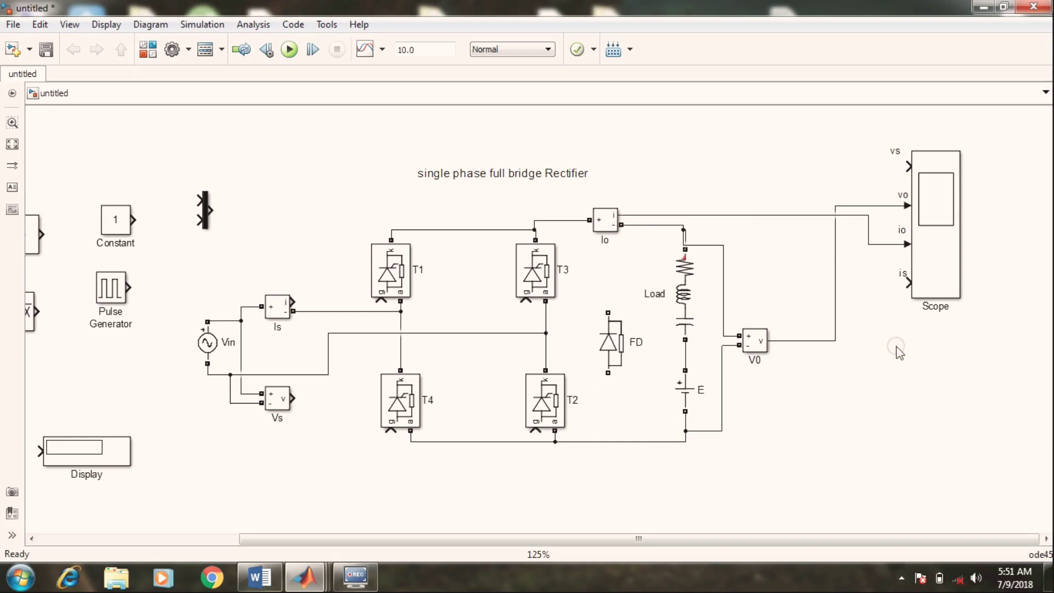
Wire the Vs output to the Scope's vs input and the Is signal output to its is input
left_click(394, 296)
left_click(295, 301)
left_click_drag(297, 399, 911, 330)
left_click_drag(292, 398, 905, 165)
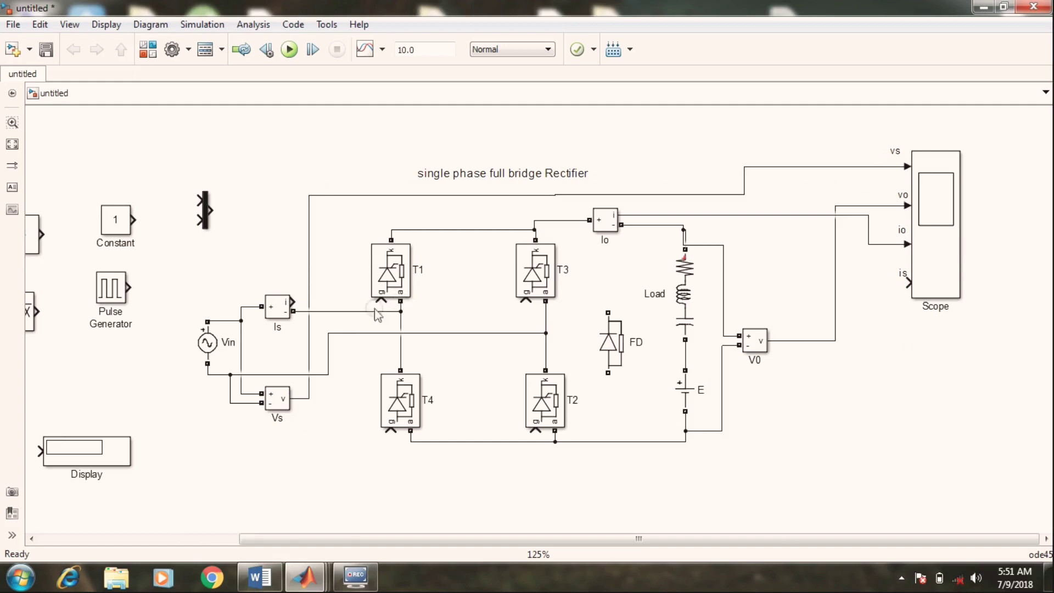
left_click_drag(295, 297, 912, 291)
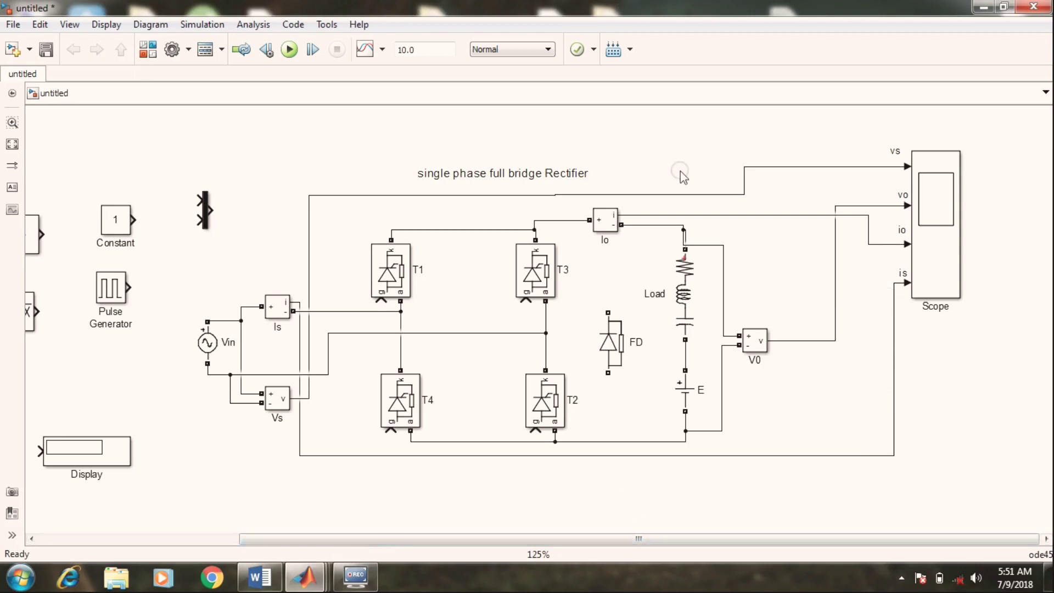
Delete the long signal wires running from Is and Vs to the Scope
left_click(300, 437)
key("Delete")
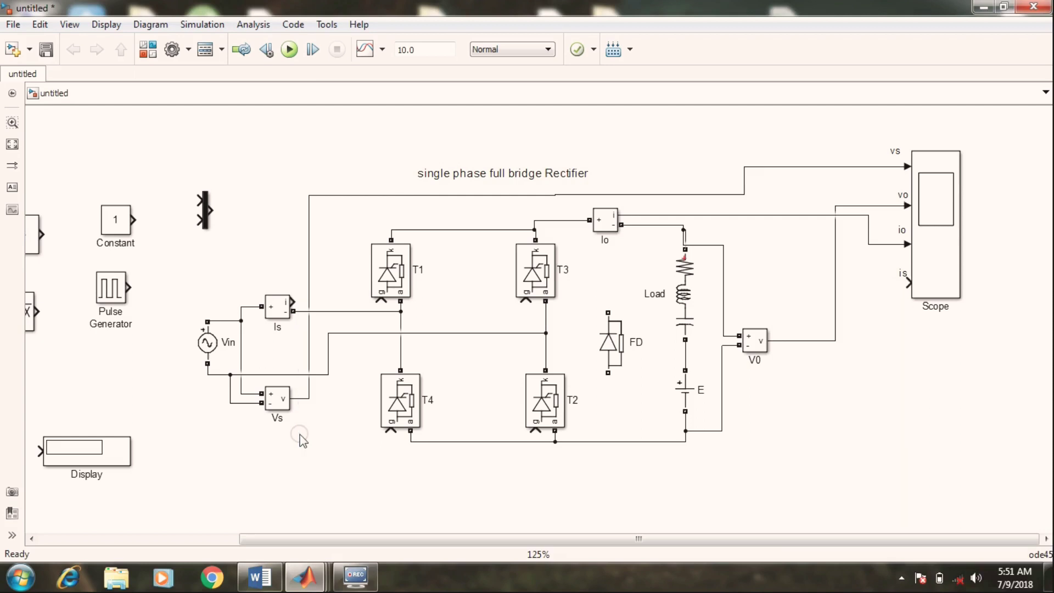
left_click(312, 196)
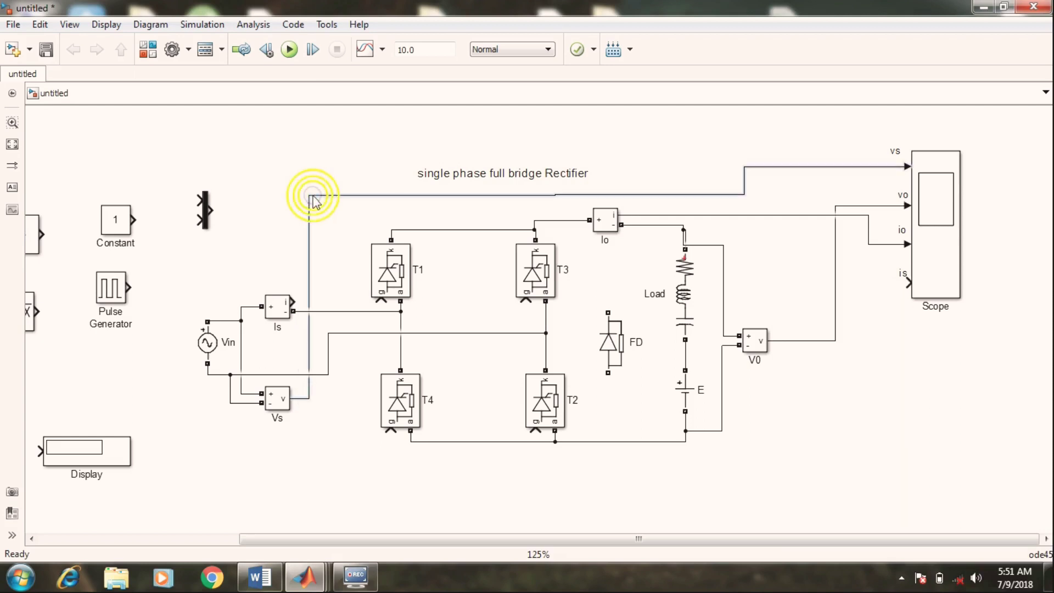
key("Delete")
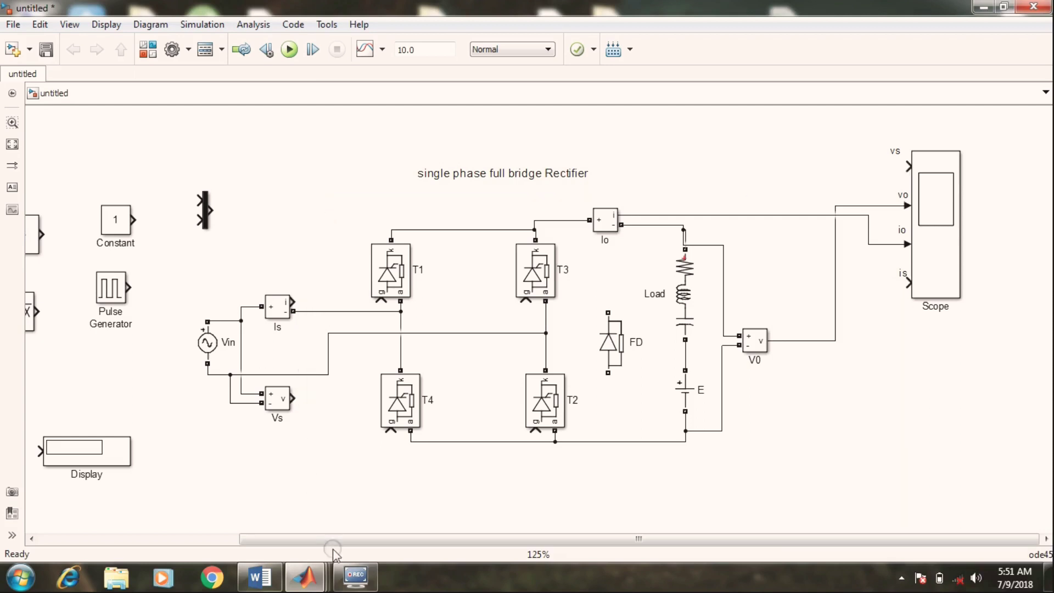
Bring the Goto and From blocks over to the free space below the bridge circuit
left_click_drag(329, 538, 230, 538)
left_click(126, 424)
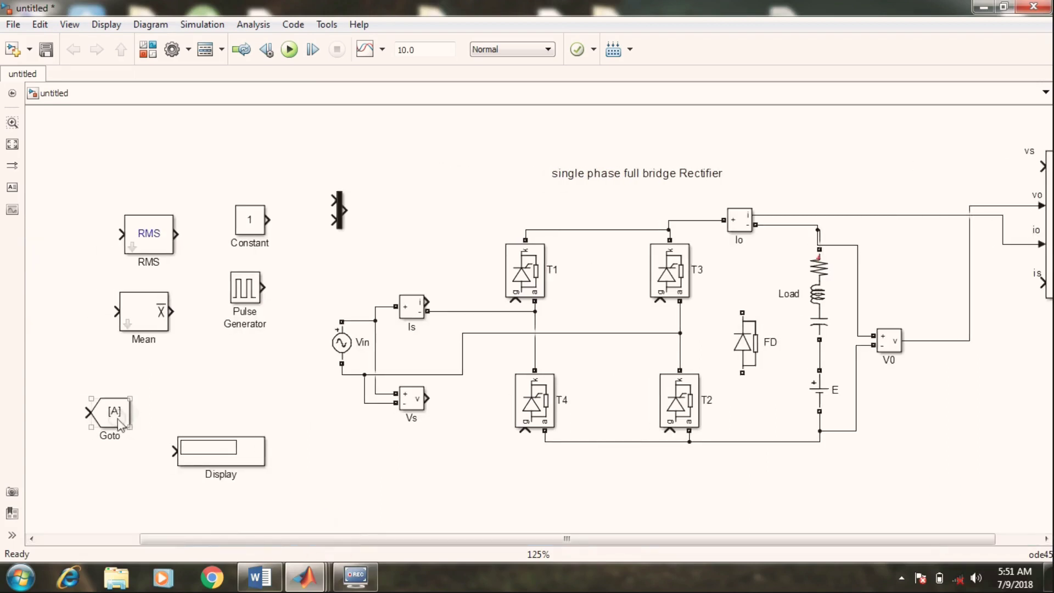
left_click_drag(115, 420, 453, 500)
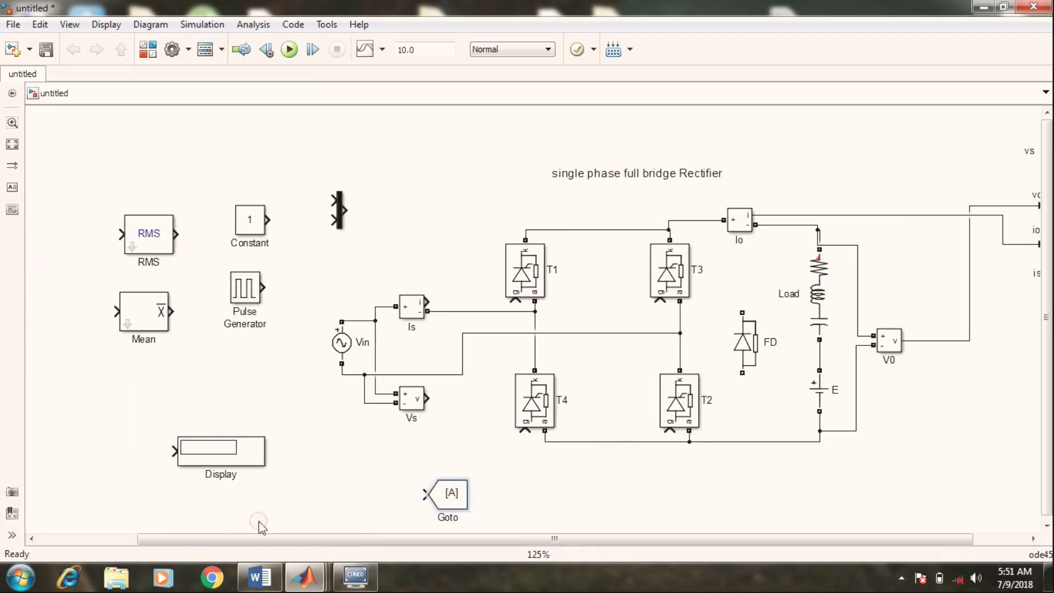
left_click_drag(309, 545, 212, 542)
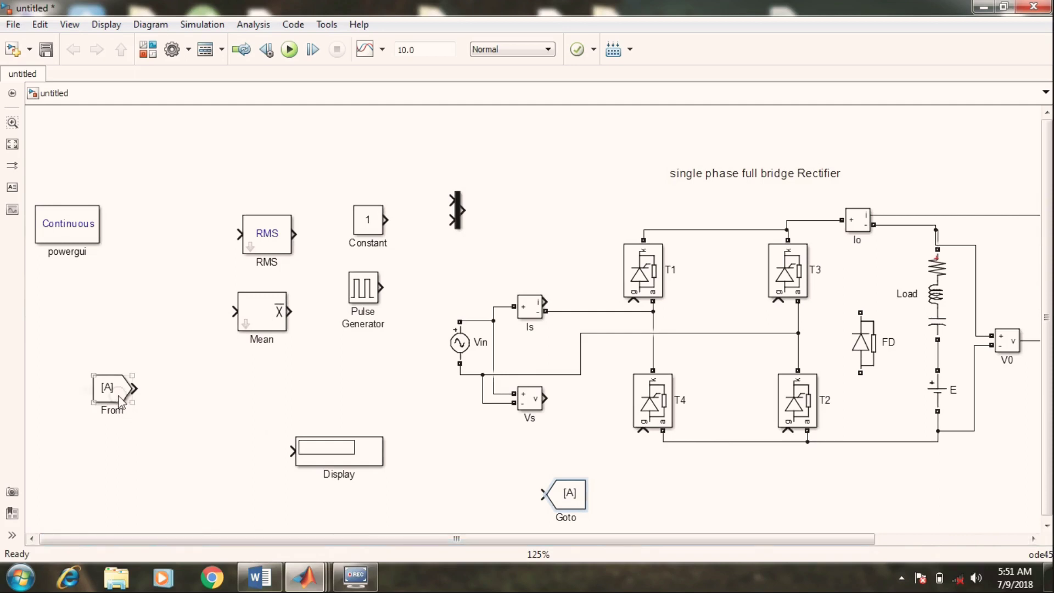
left_click_drag(118, 398, 779, 539)
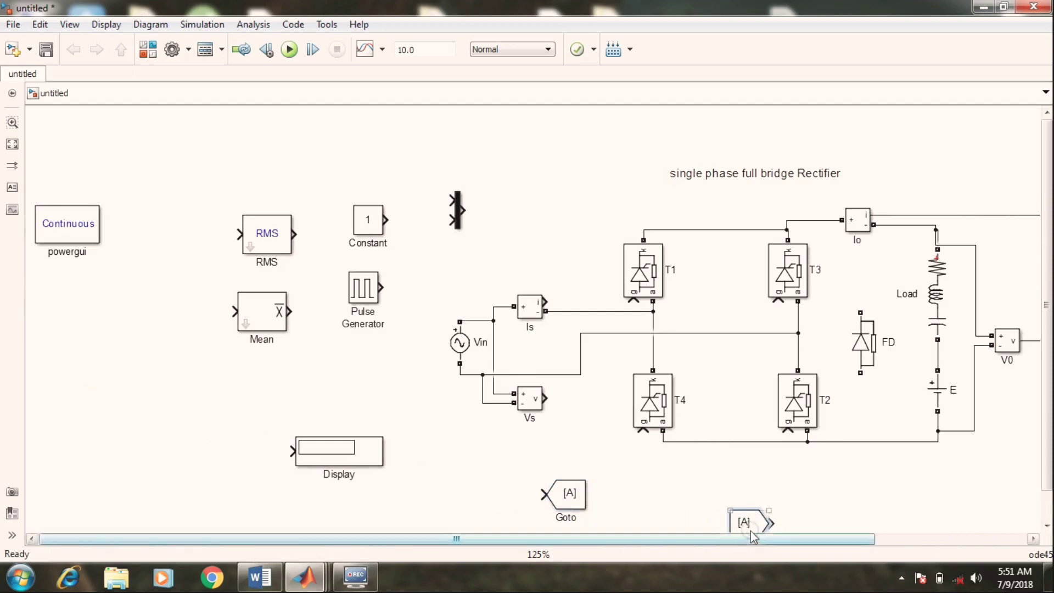
left_click(608, 540)
Place the Goto block beside Vs so that it connects to the Vs output
left_click(529, 407)
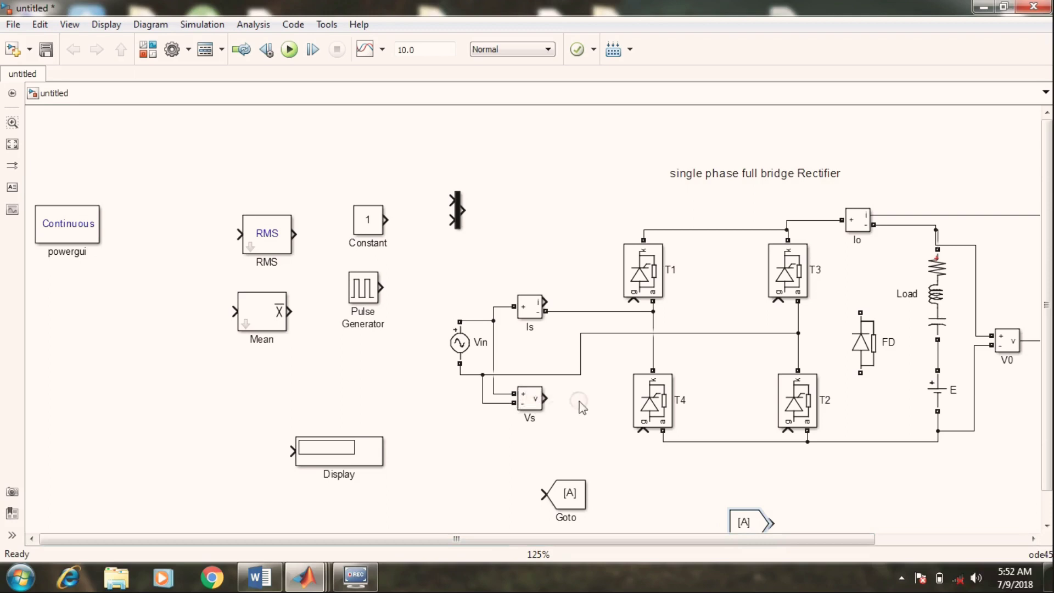
left_click(823, 309)
left_click_drag(574, 502, 591, 410)
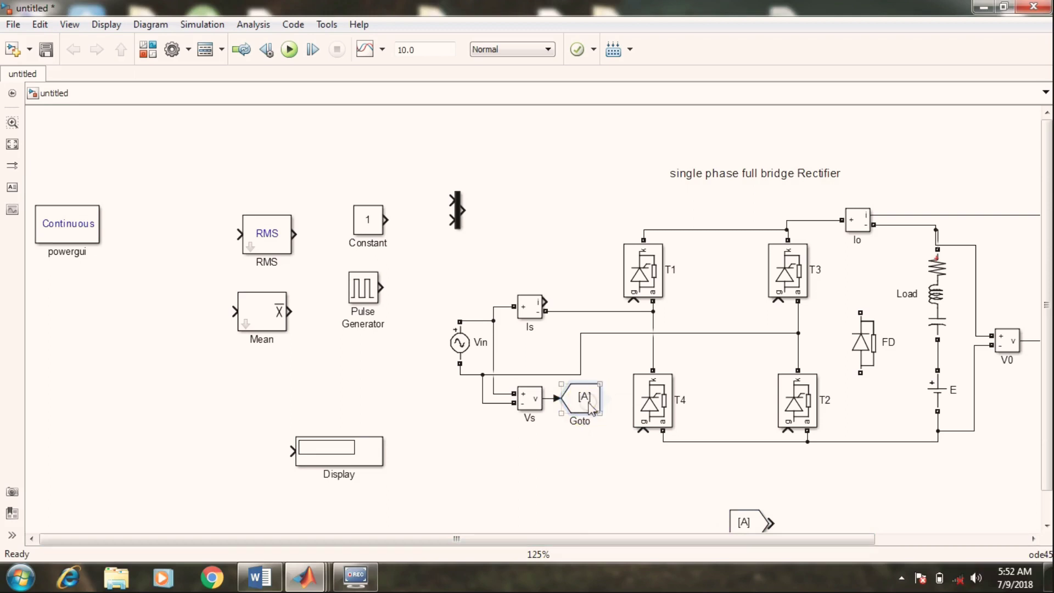
Set the tag of the Goto block connected to Vs to vss
double_click(585, 404)
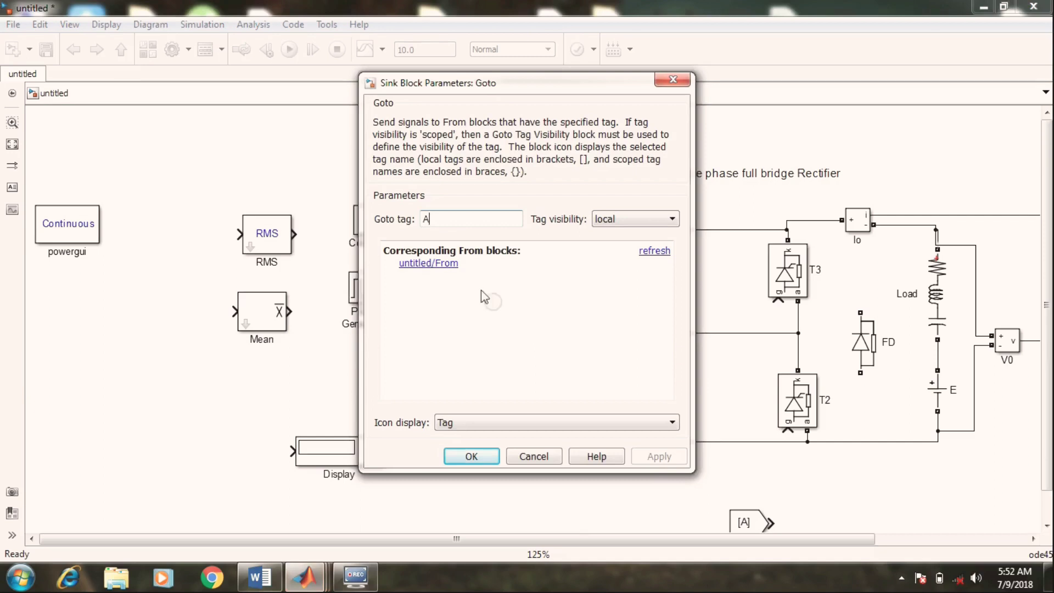
key("BackSpace")
type("V")
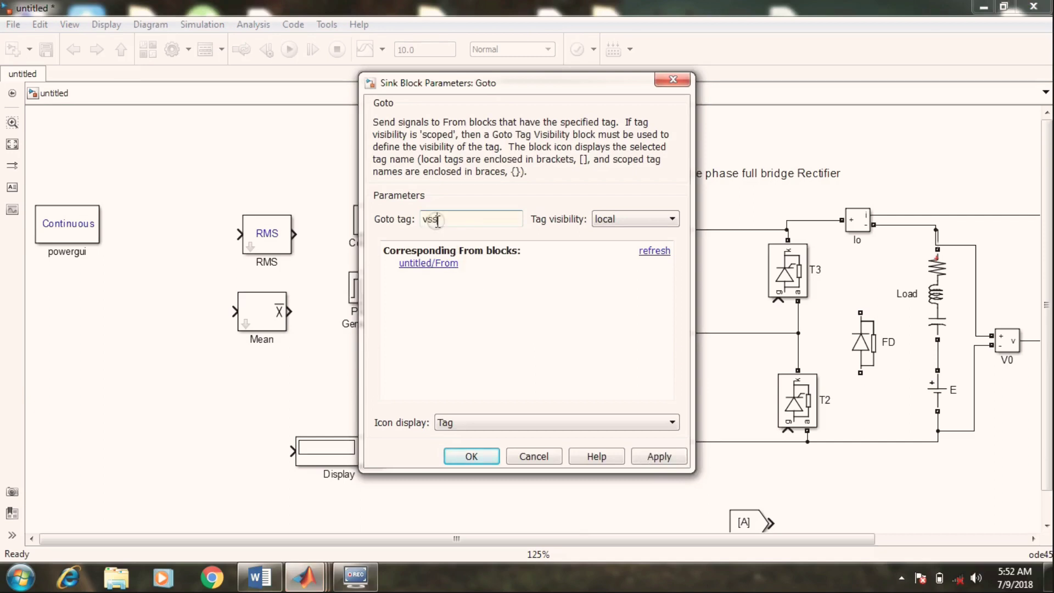
type("ss")
left_click(656, 456)
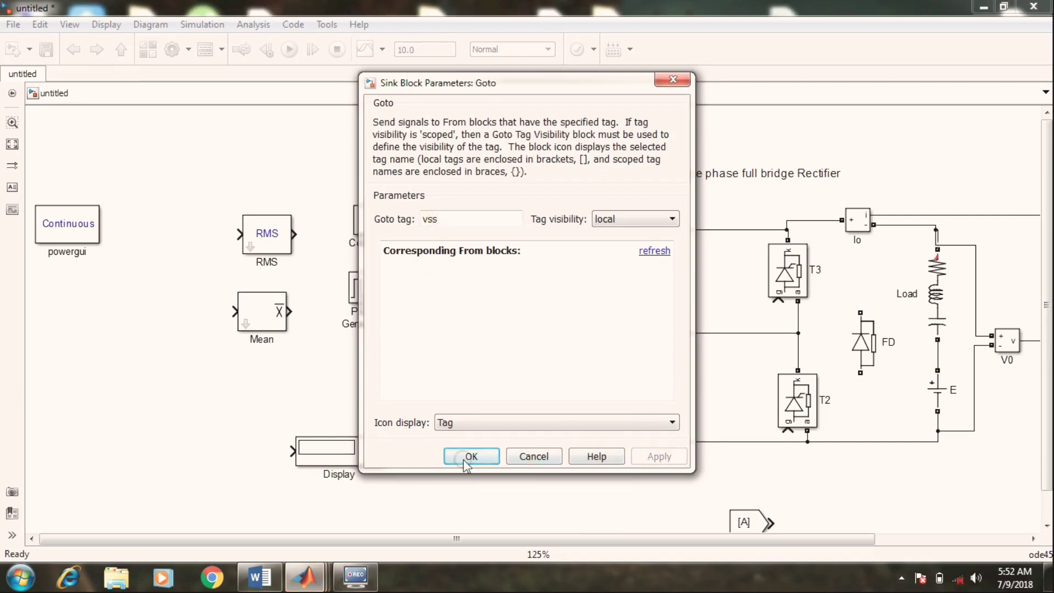
left_click(467, 456)
double_click(583, 398)
left_click(482, 449)
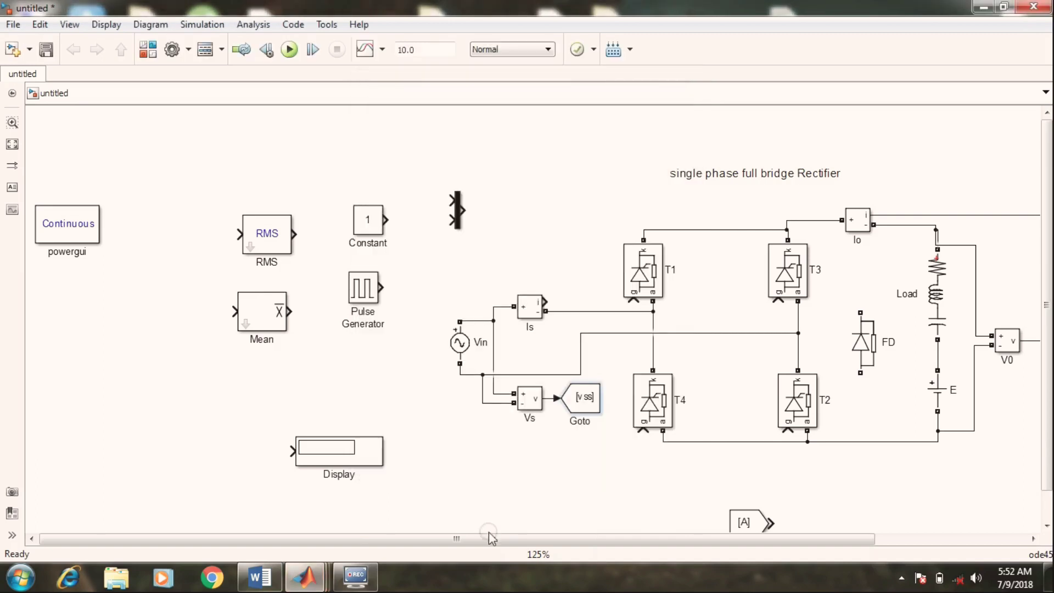
Set the From block's Goto tag to vss and place the block just below the Goto block at Vs
left_click_drag(489, 539, 576, 490)
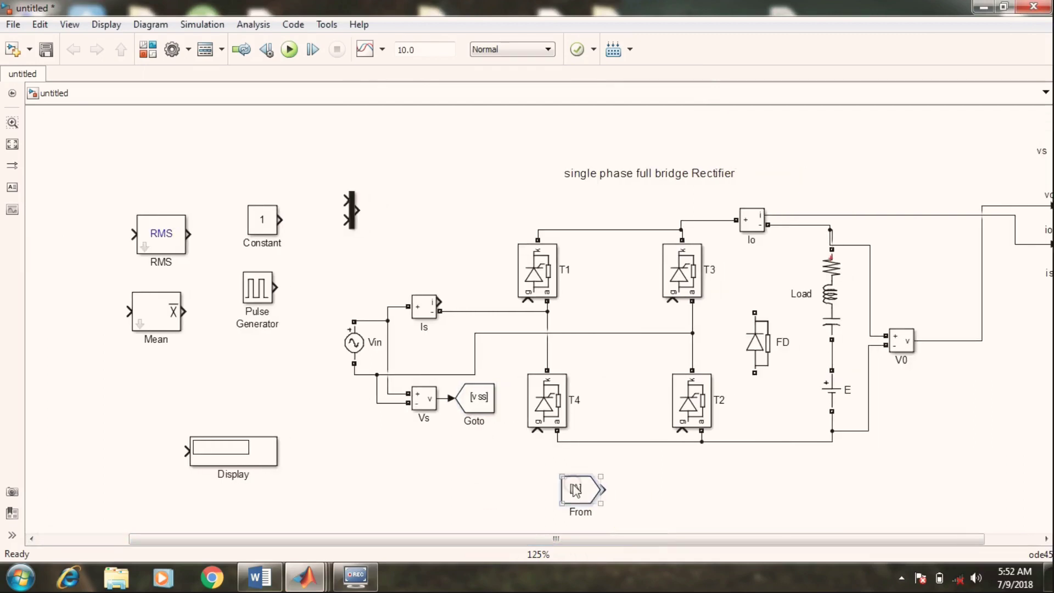
double_click(573, 488)
key("BackSpace")
type("vss")
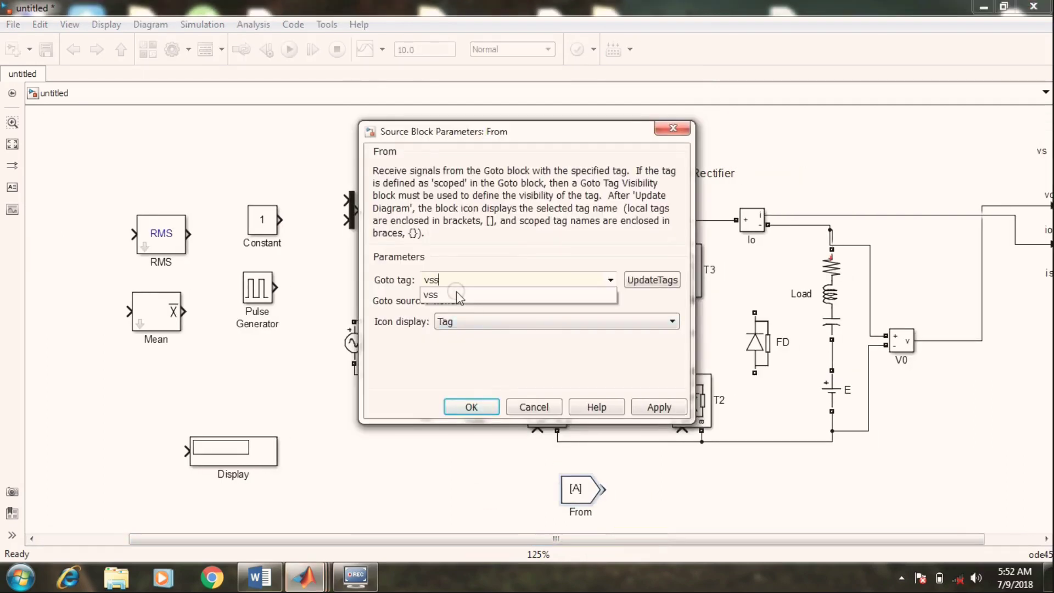
left_click(456, 295)
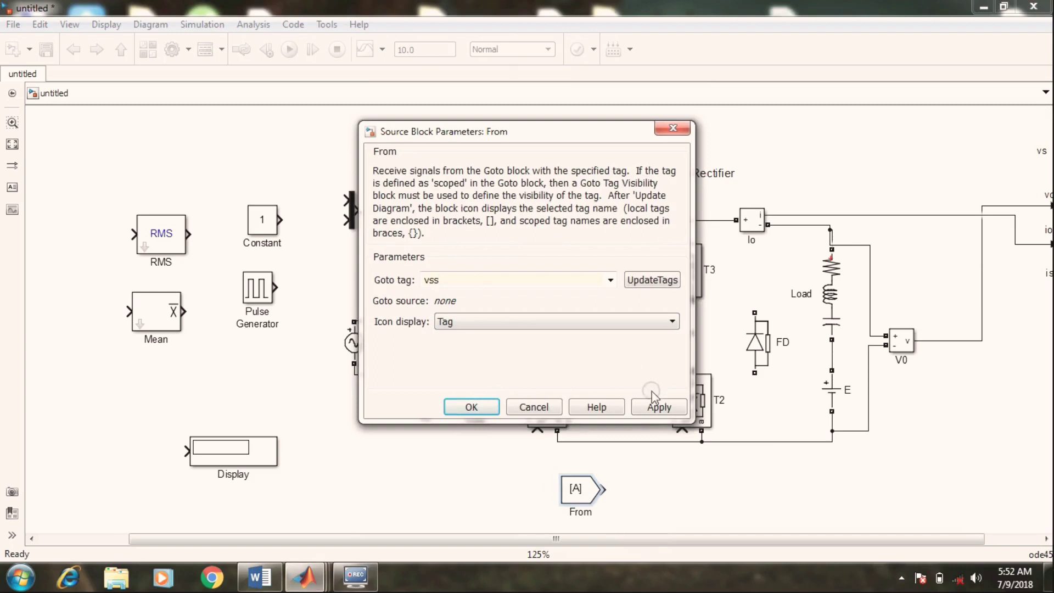
left_click(639, 405)
left_click(471, 406)
left_click_drag(576, 489, 507, 467)
left_click(478, 400)
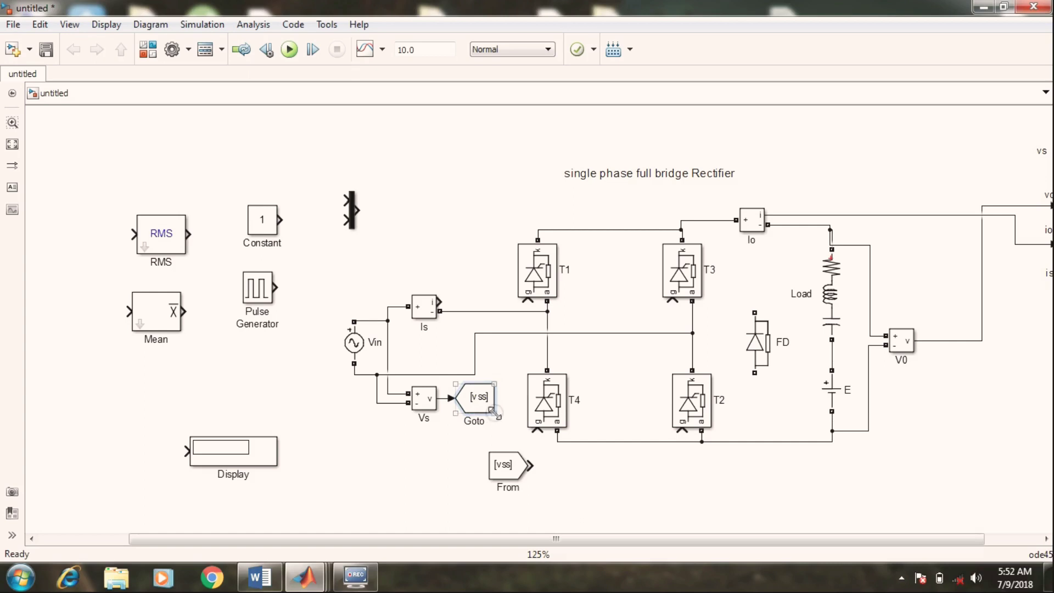
Shrink the Goto block at Vs and the From block below it to compact size
left_click_drag(495, 413, 478, 405)
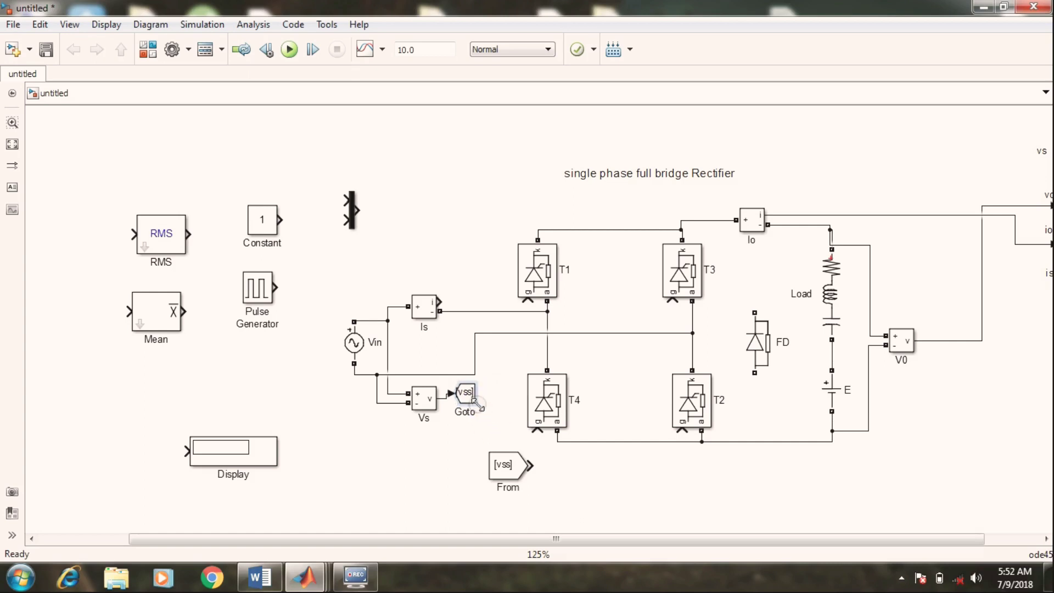
left_click(509, 471)
left_click_drag(530, 478, 513, 470)
Place the vss From block at the scope's vs input so that it connects
left_click_drag(556, 540, 611, 540)
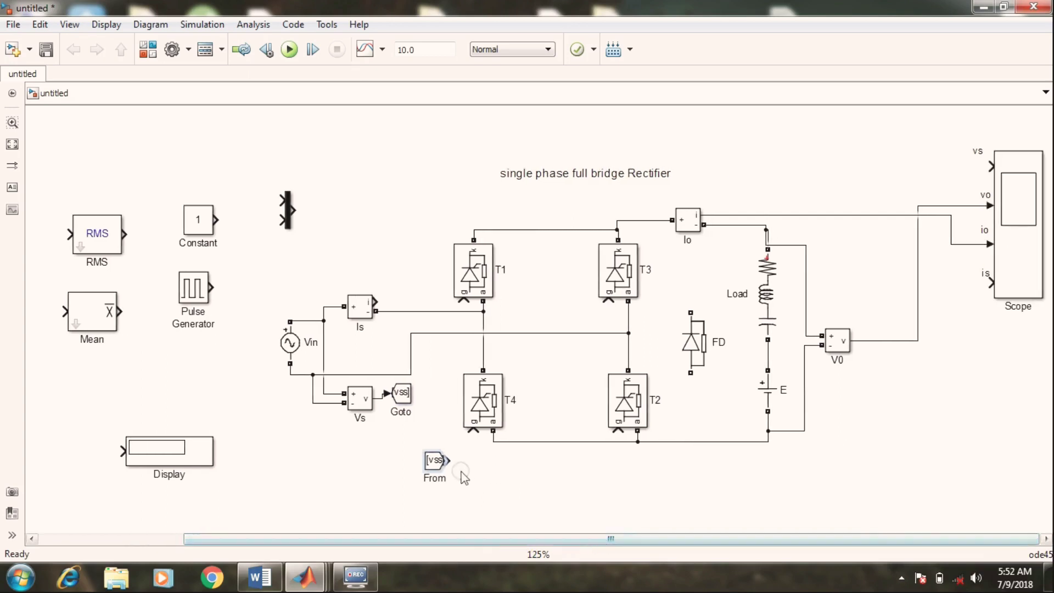
left_click(433, 461)
left_click_drag(433, 461, 481, 471)
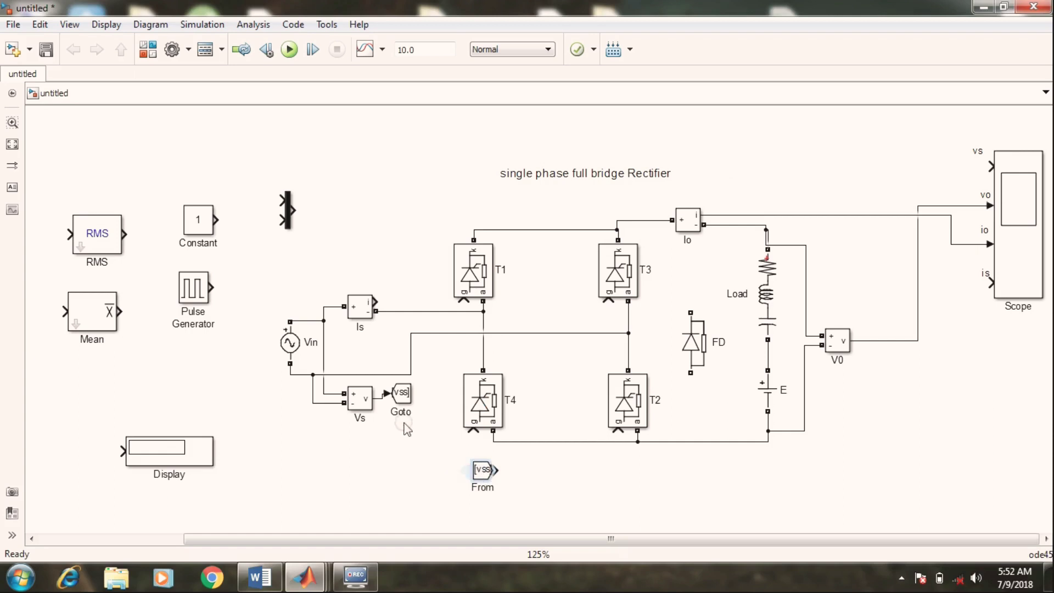
left_click(358, 407)
left_click(443, 453)
left_click(481, 473)
left_click_drag(488, 474, 968, 169)
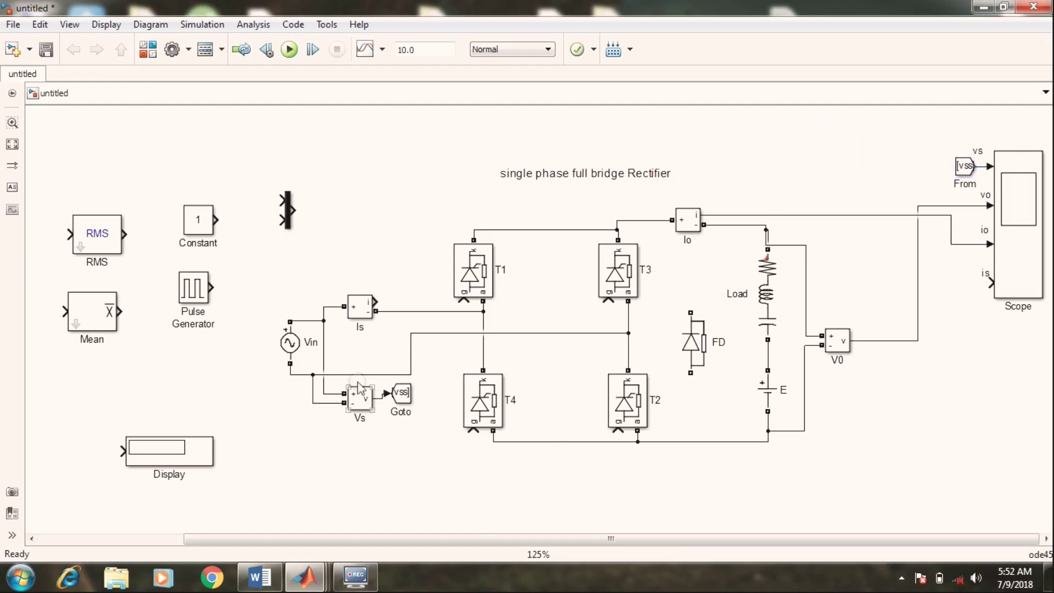
left_click(417, 395)
left_click(419, 394)
left_click(1000, 167)
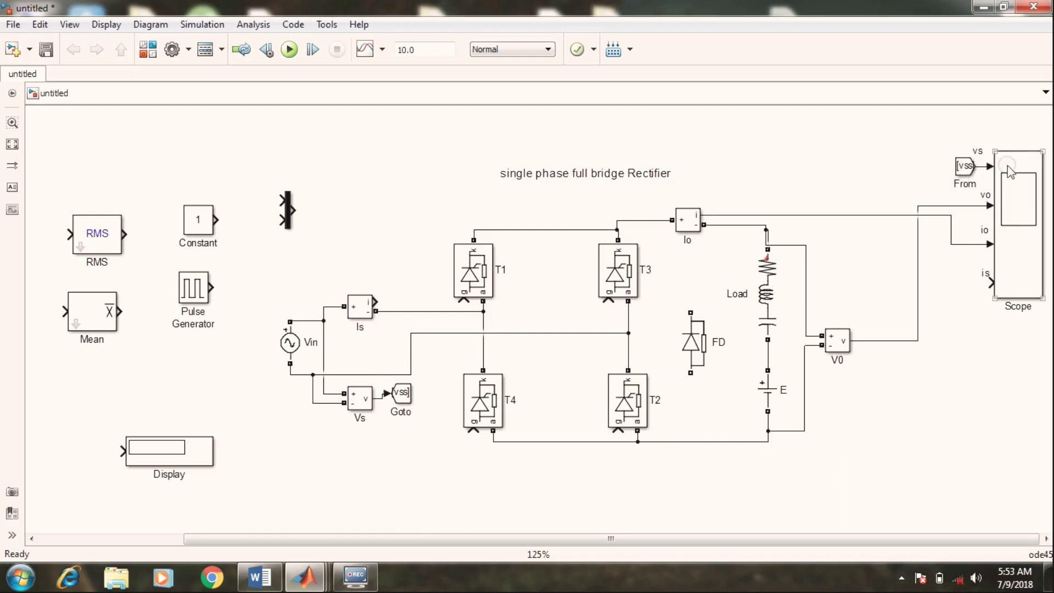
left_click(937, 402)
Copy the vss Goto block into the space above Is and set the copy's tag to iss
left_click_drag(402, 392, 411, 230)
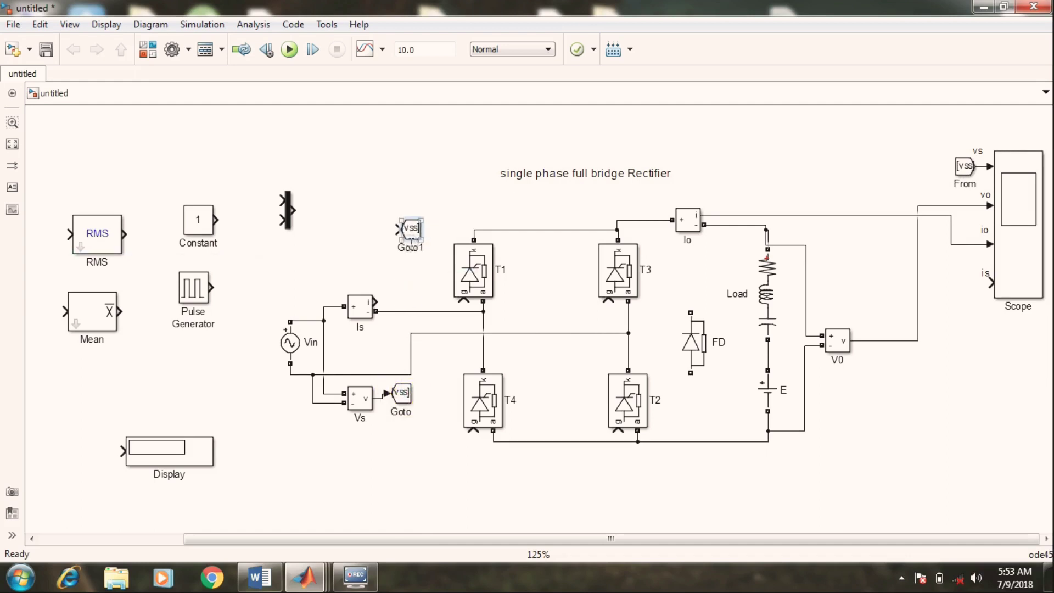
double_click(412, 229)
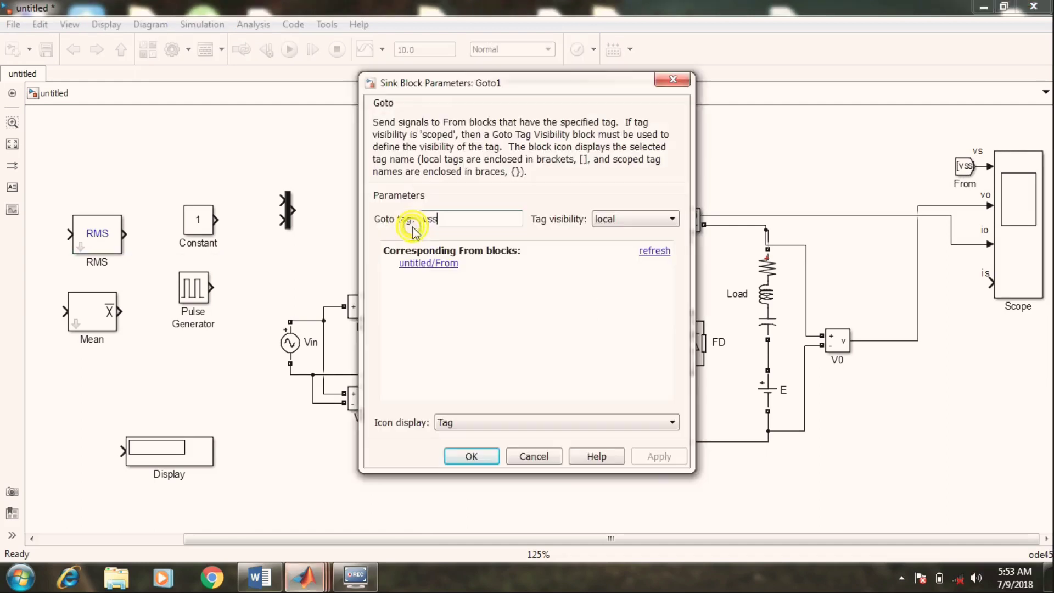
key("BackSpace")
key("BackSpace")
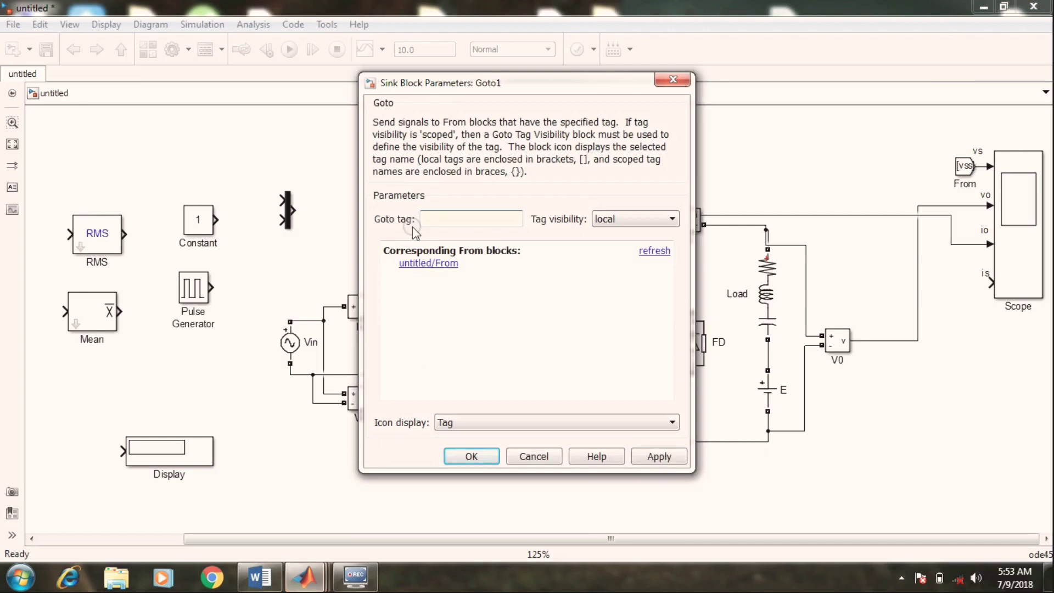
type("iss")
left_click(658, 457)
left_click(481, 456)
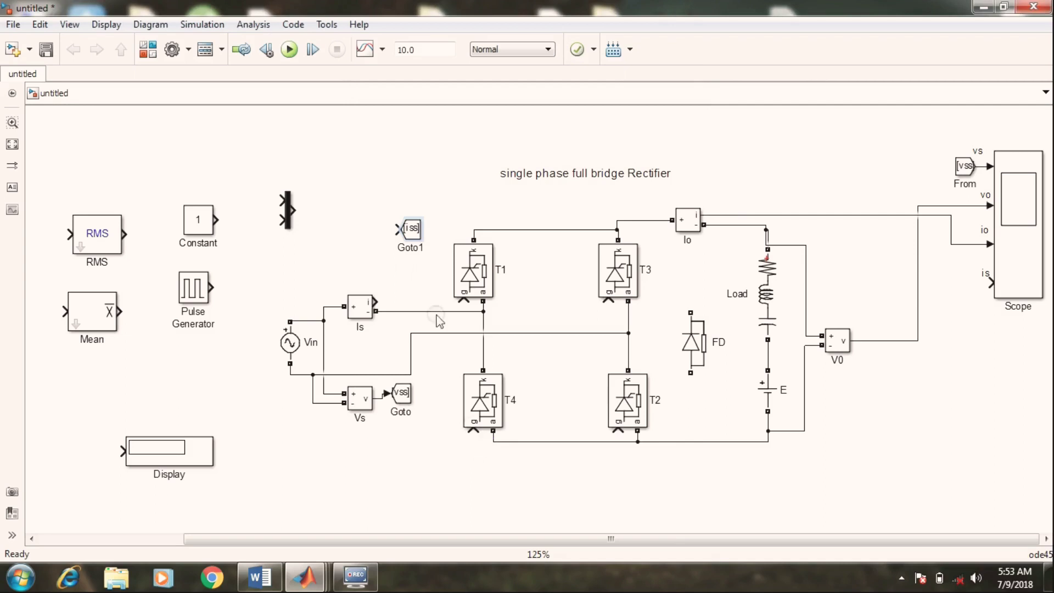
left_click(410, 229)
left_click_drag(413, 231, 416, 205)
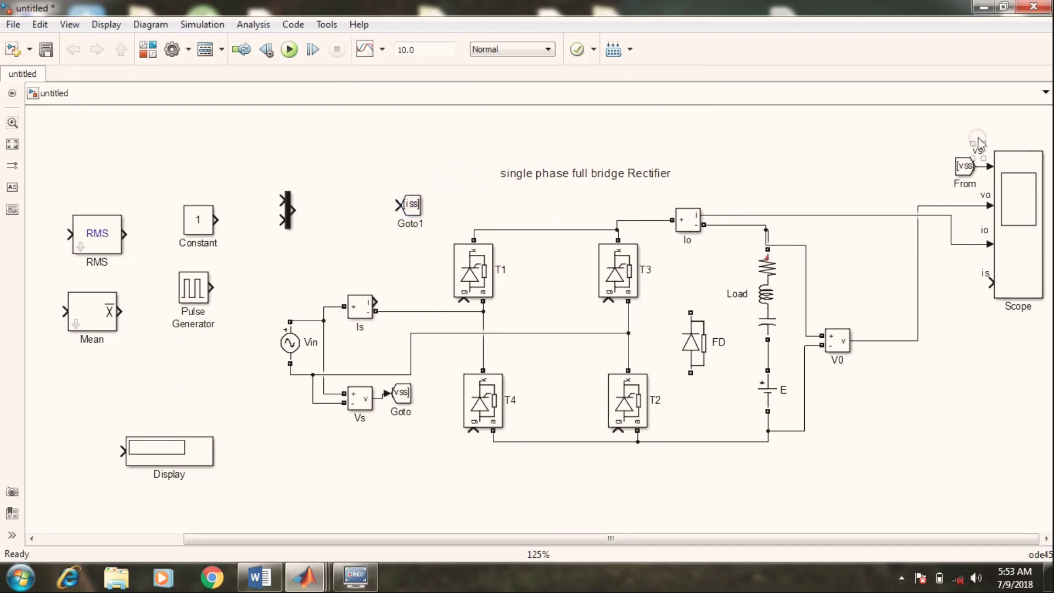
Copy the vss From block beside the scope's is input and set the copy's Goto tag to iss
left_click(964, 167)
left_click_drag(965, 166, 964, 294)
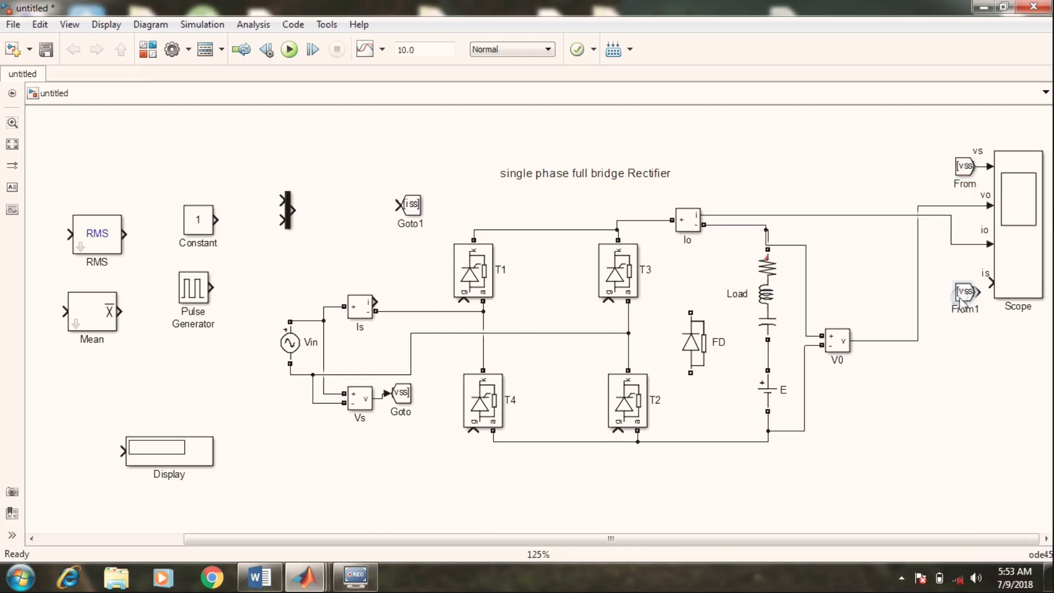
double_click(965, 292)
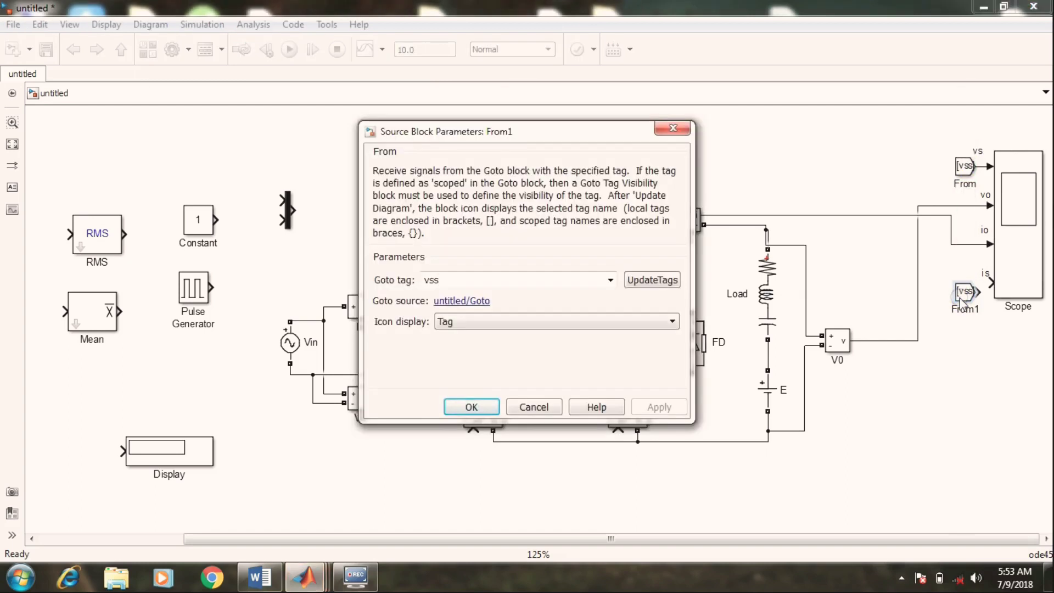
key("BackSpace")
key("BackSpace")
key("BackSpace")
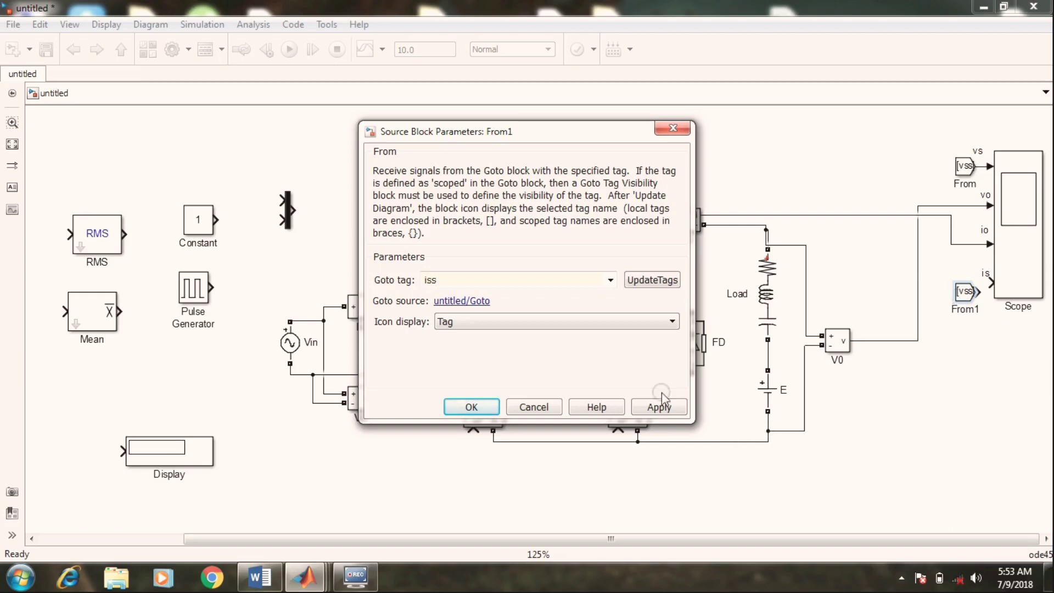
left_click(659, 407)
left_click(460, 408)
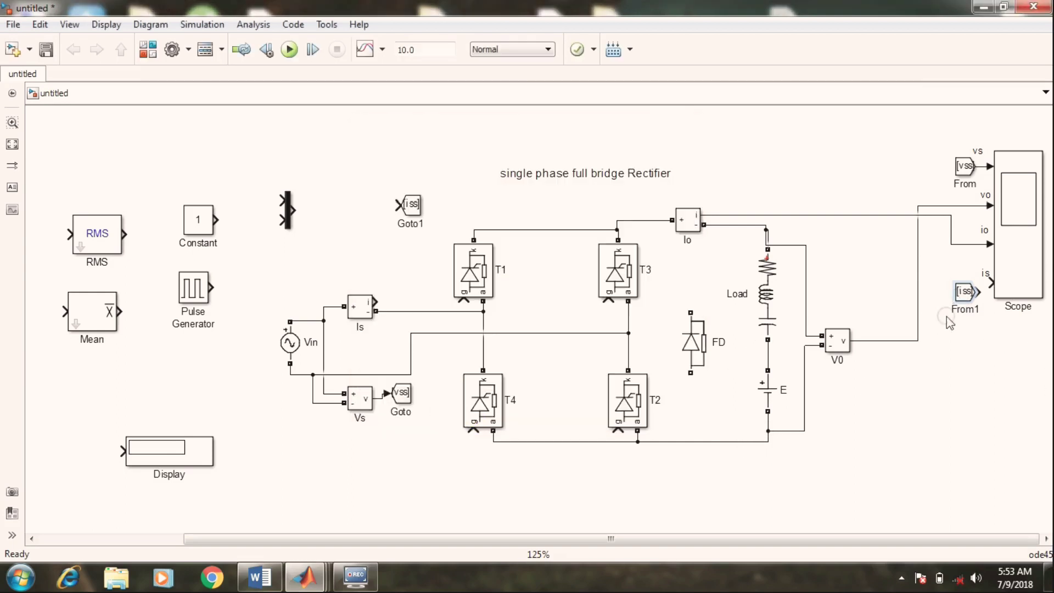
Connect the iss From block to the scope's is input and the iss Goto block to the Is output
left_click_drag(975, 292, 945, 298)
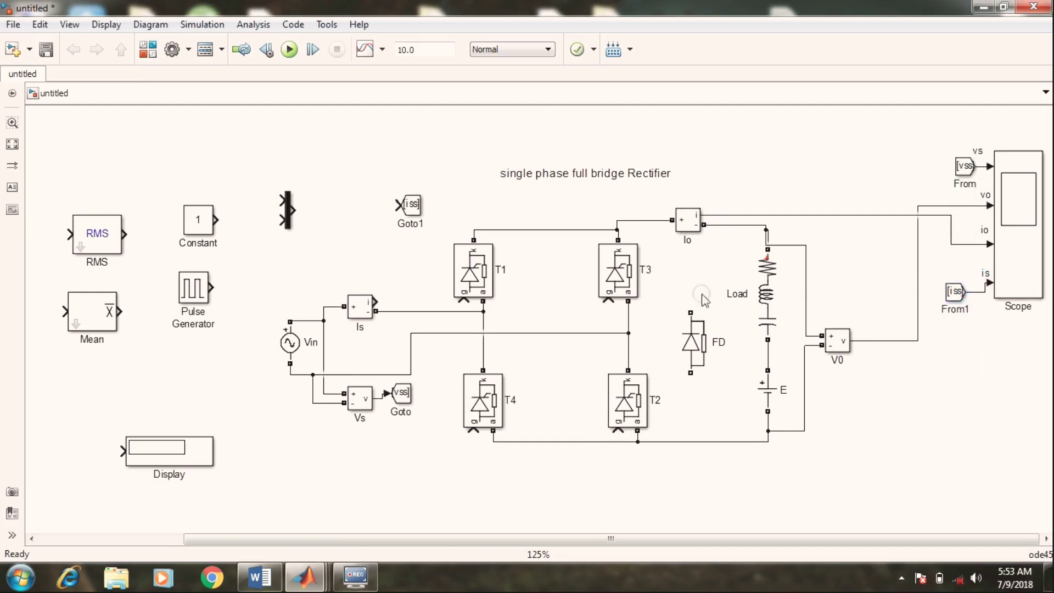
left_click(394, 284)
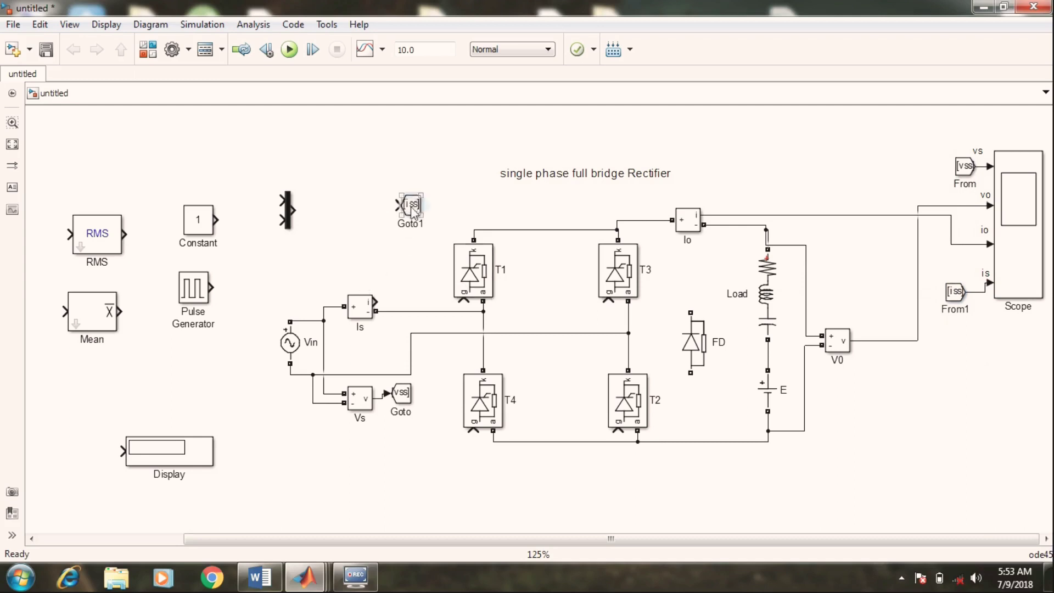
left_click_drag(413, 214, 379, 305)
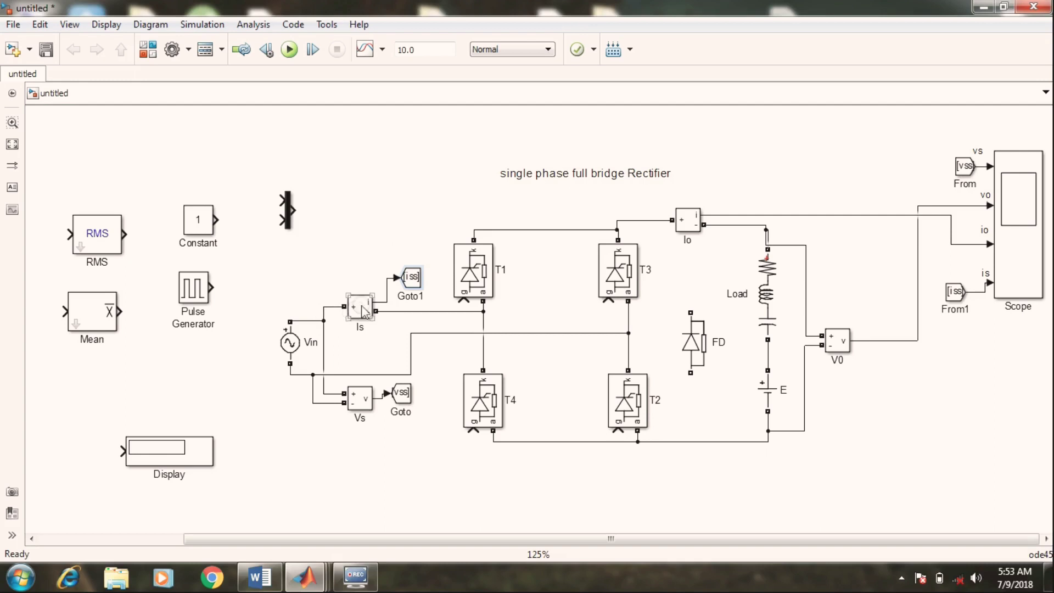
left_click(415, 280)
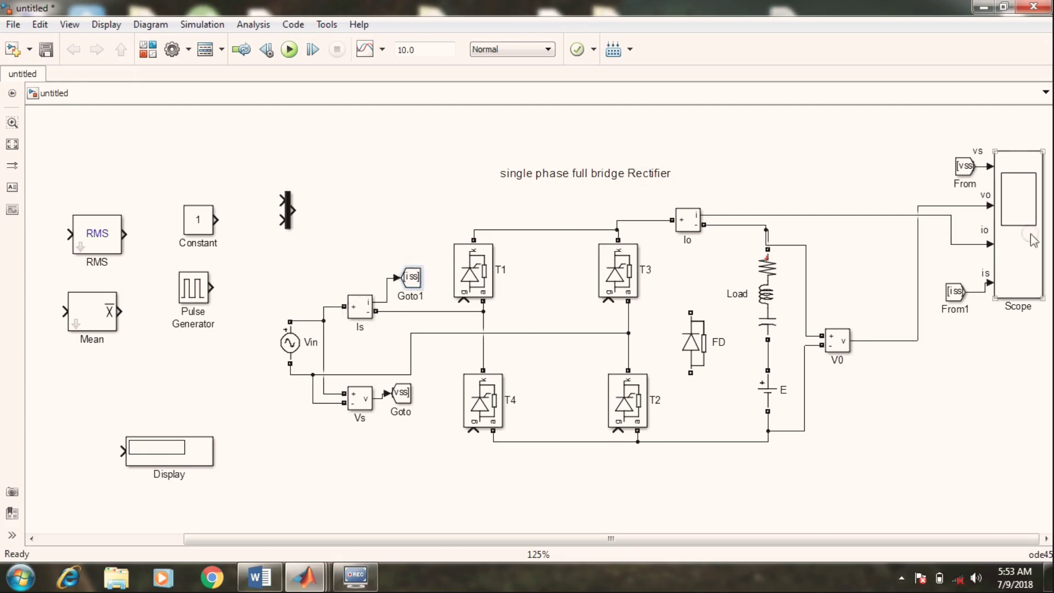
left_click(955, 292)
left_click(1025, 258)
left_click(879, 306)
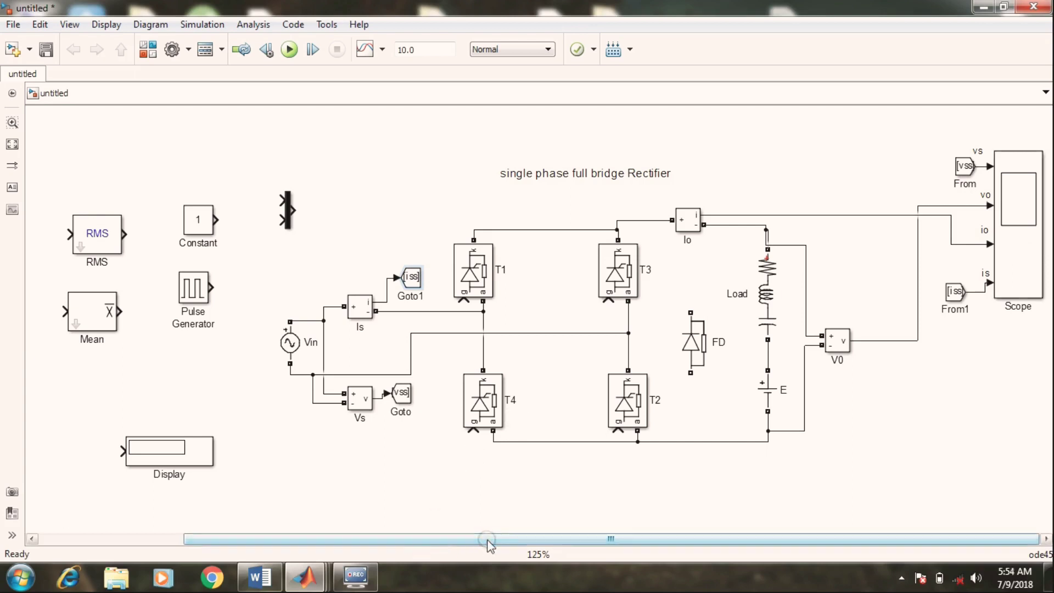
Place the RMS and Mean blocks below the V0 output line and connect both inputs to the V0 signal
left_click(85, 297)
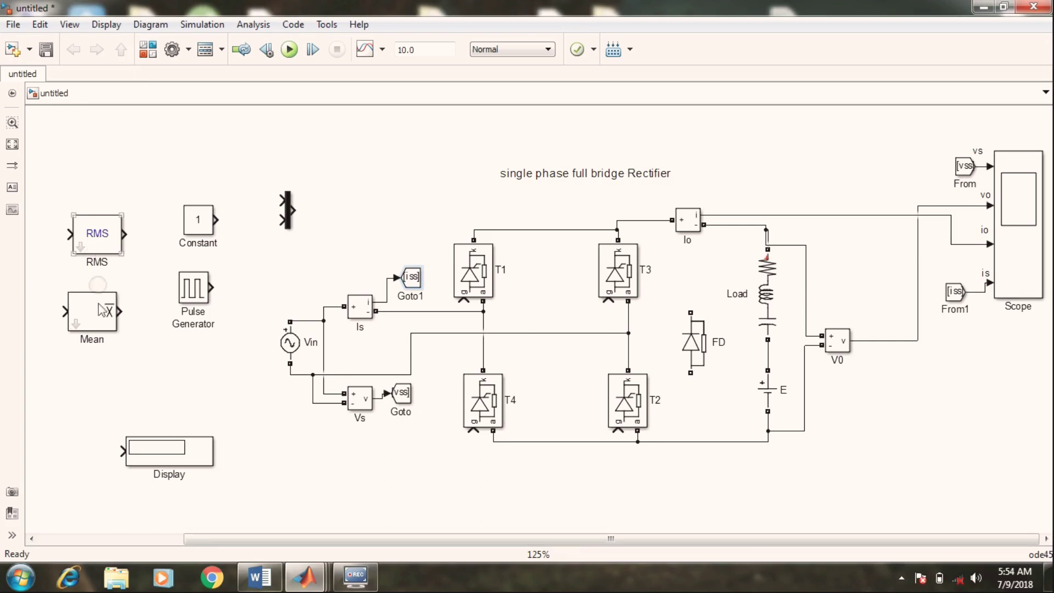
left_click(921, 339)
left_click(146, 348)
left_click(106, 242)
left_click_drag(104, 242, 889, 341)
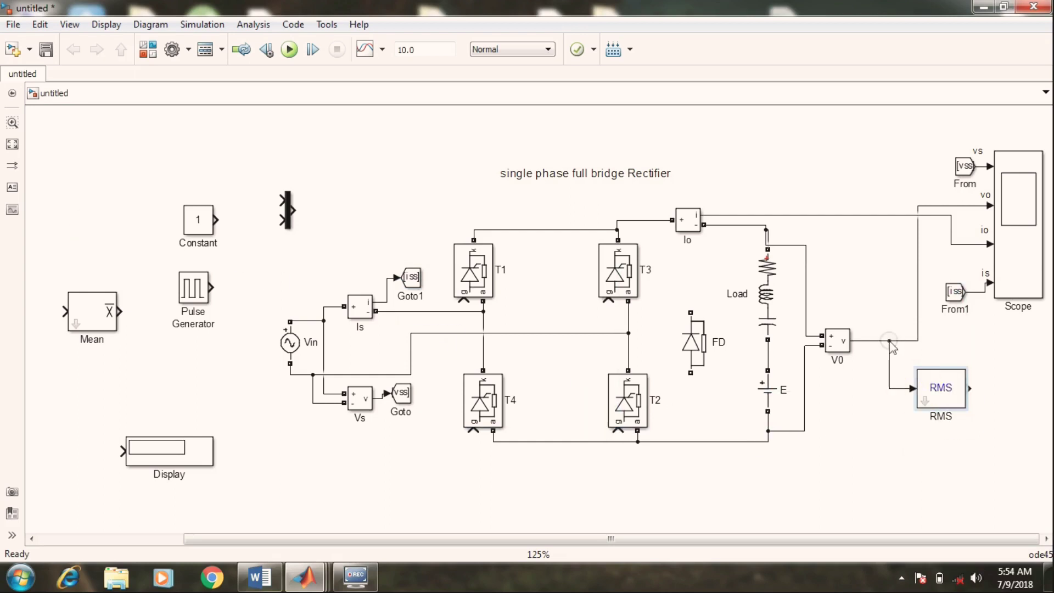
left_click_drag(88, 318, 891, 388)
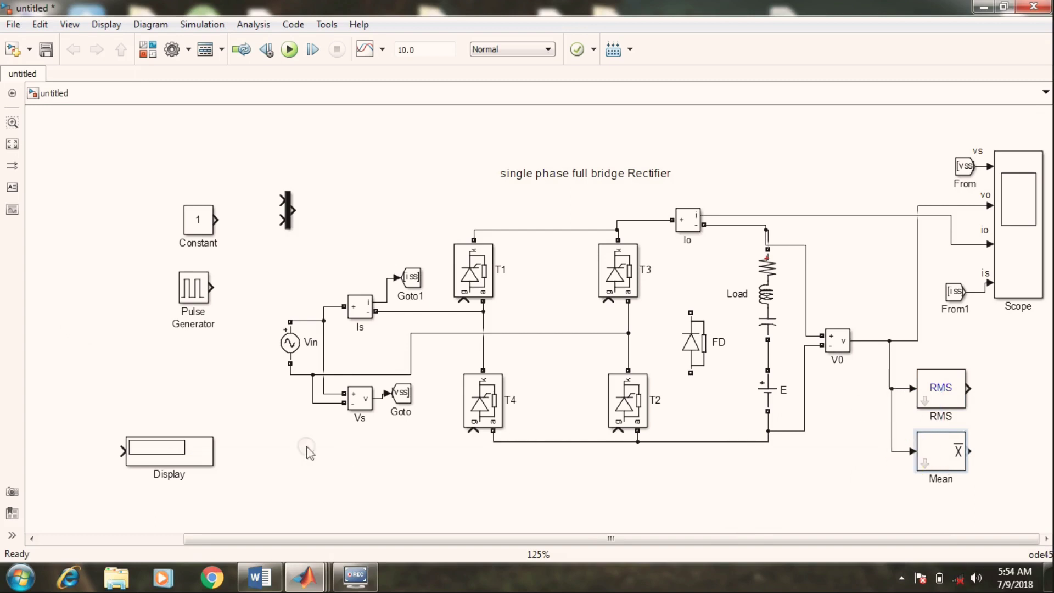
Place a Display block and a copy beside the RMS and Mean blocks and connect them to the two outputs
left_click_drag(181, 453, 1013, 390)
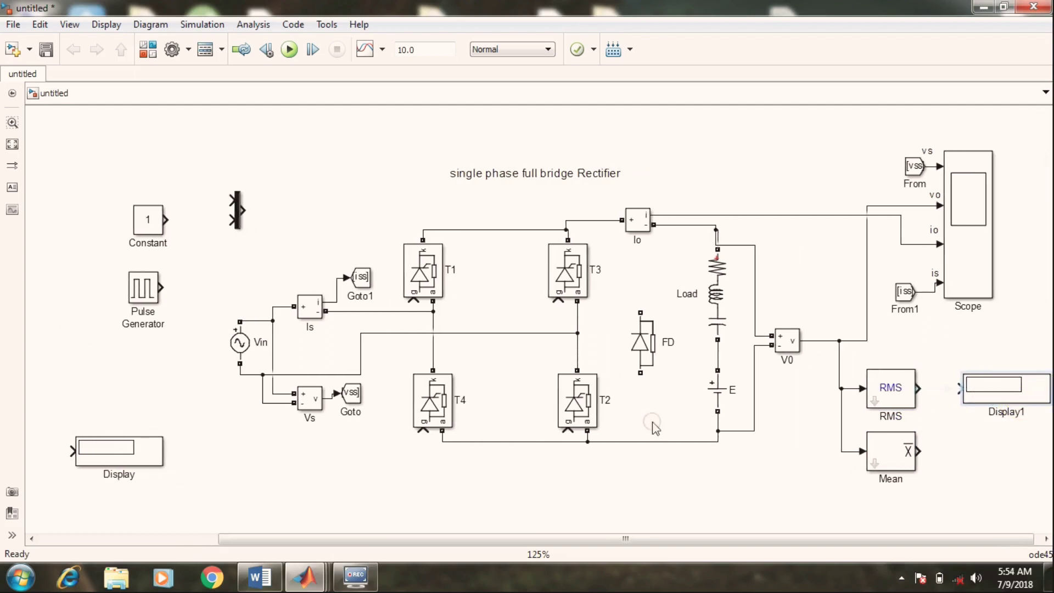
left_click_drag(141, 452, 1031, 452)
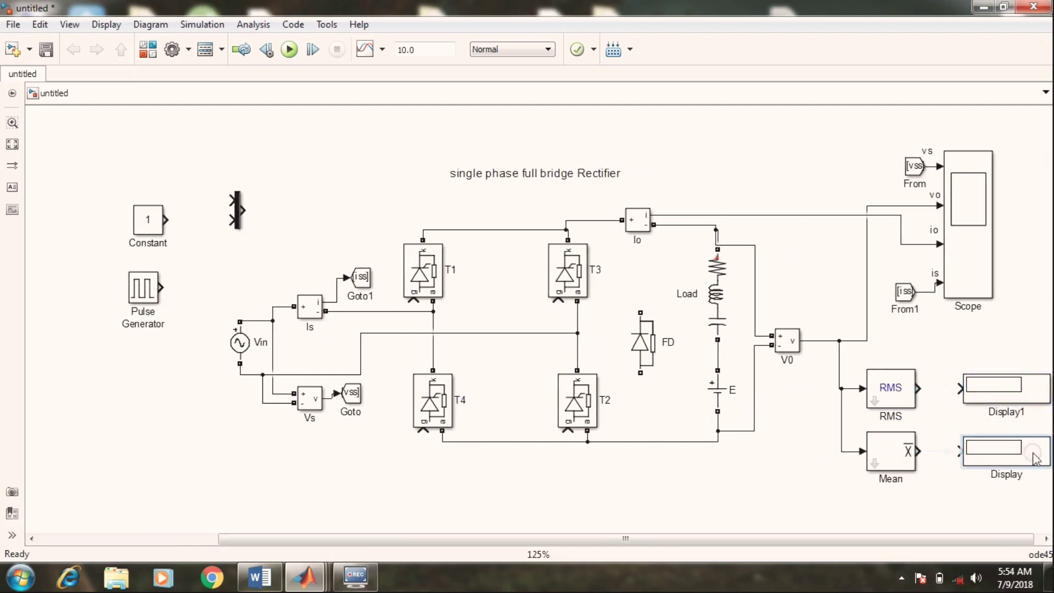
left_click_drag(960, 451, 918, 451)
left_click_drag(961, 388, 918, 388)
left_click(1002, 407)
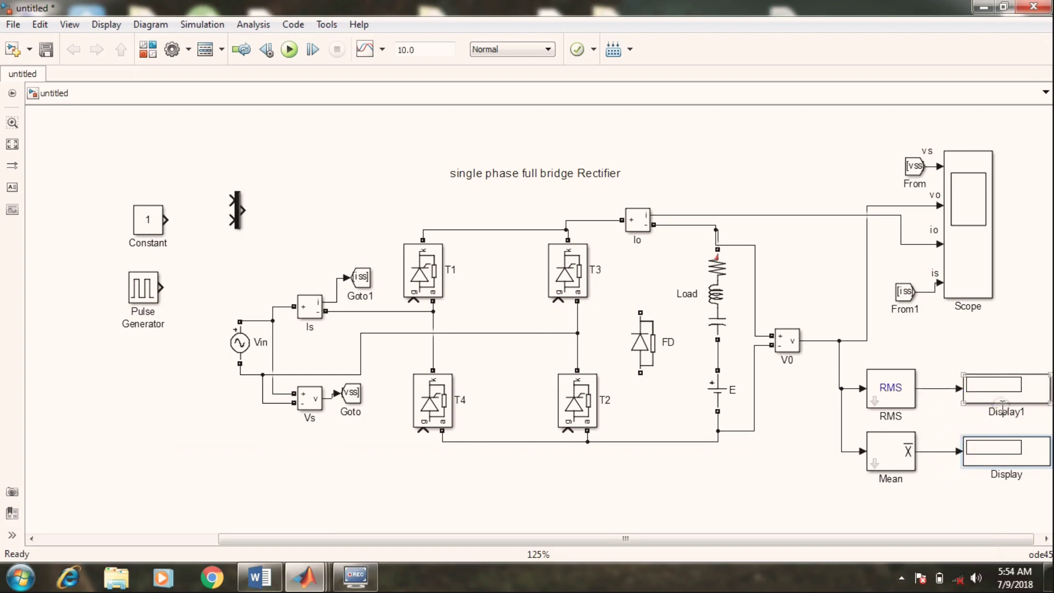
double_click(1012, 412)
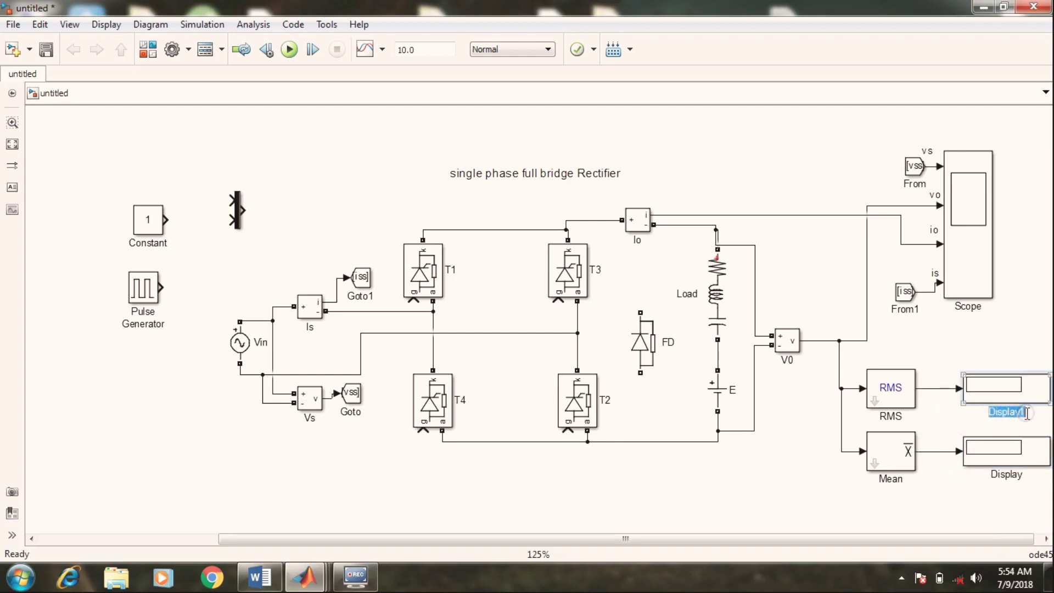
type("avg")
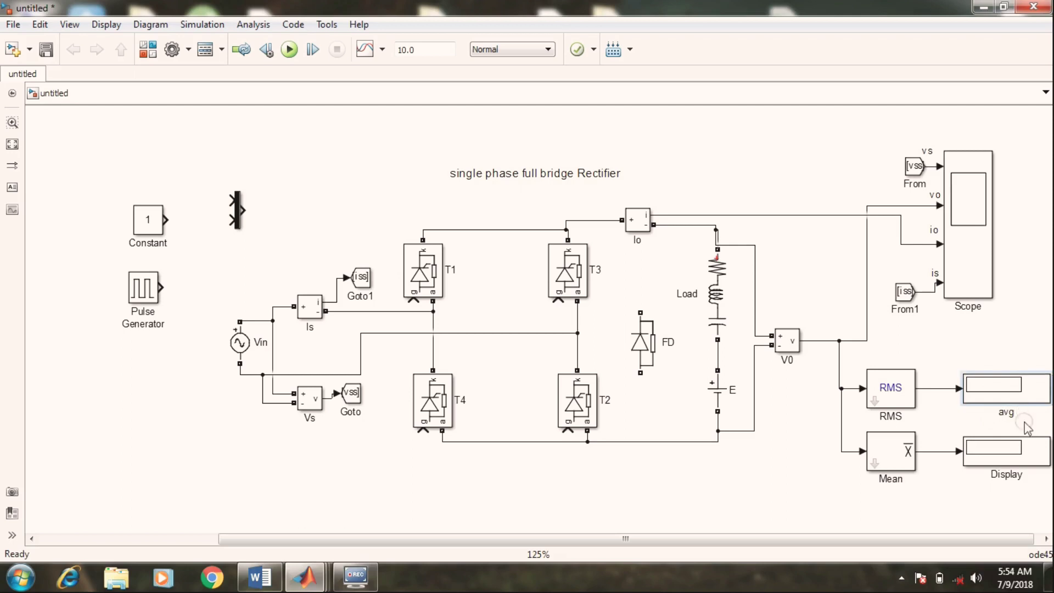
left_click(1031, 486)
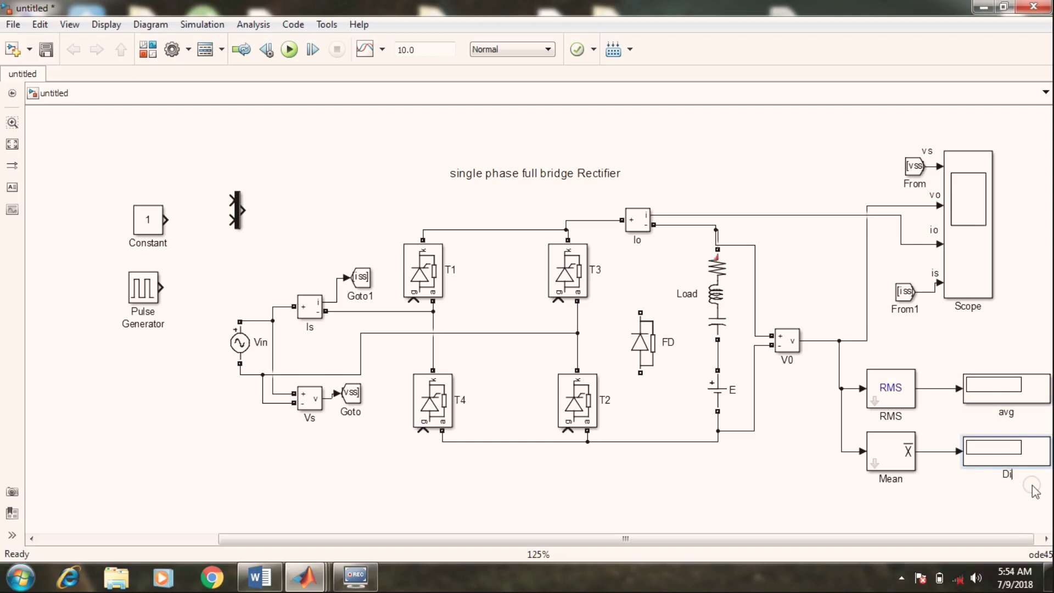
Name the display on the RMS output Vor and the display on the Mean output Vo
left_click(1017, 415)
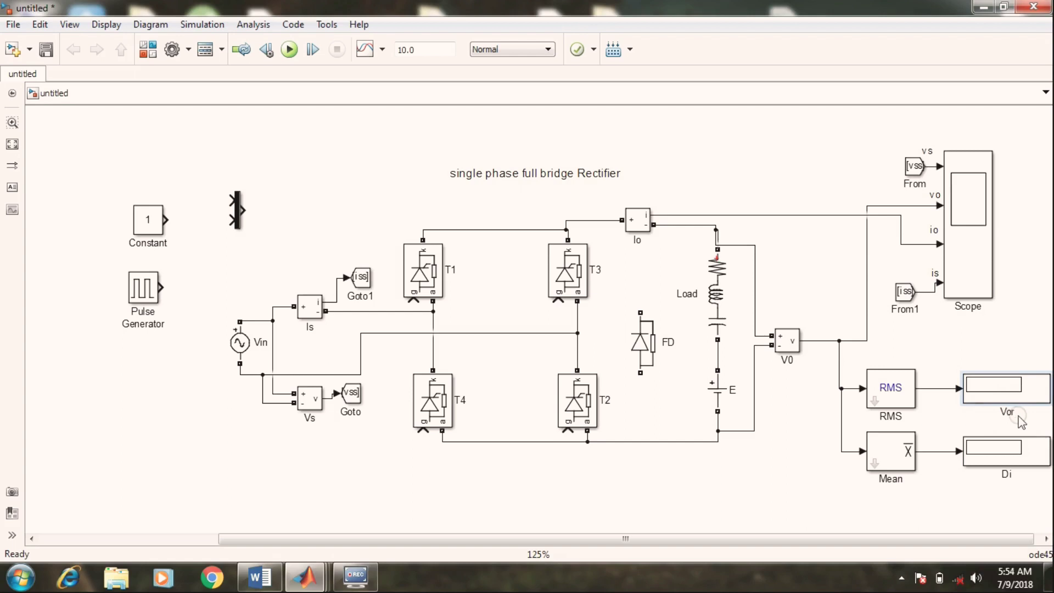
left_click(1013, 476)
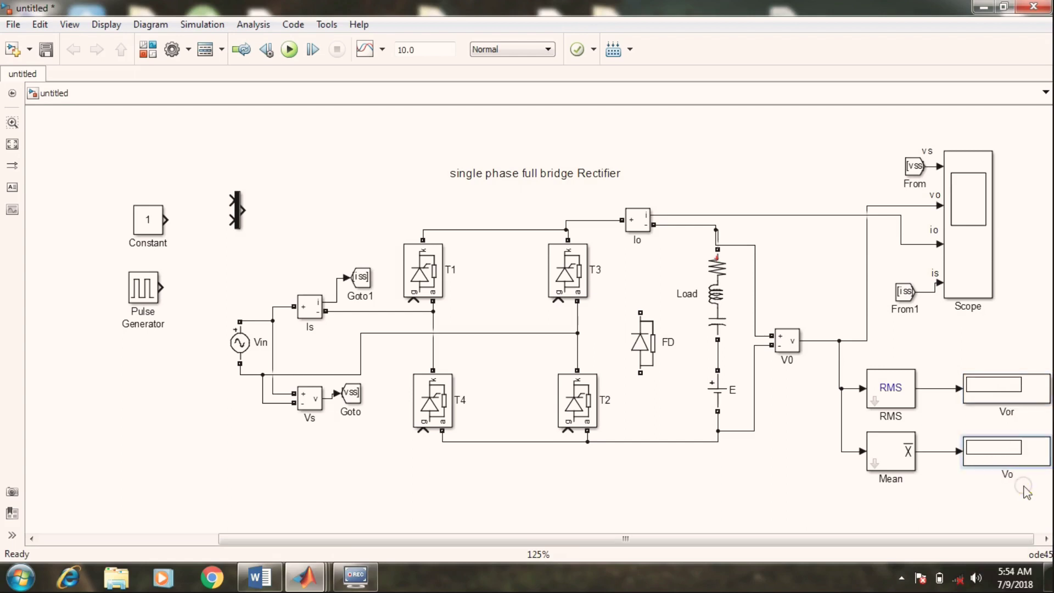
Move the Constant and Mux blocks higher, clear of the source circuit
left_click_drag(986, 540, 991, 541)
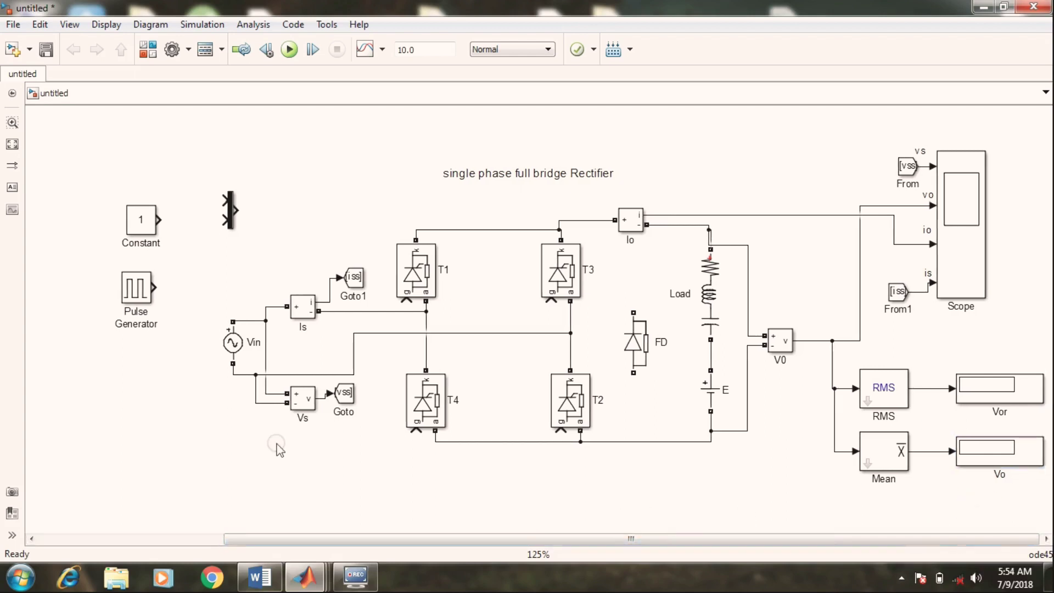
left_click(143, 223)
left_click_drag(145, 225, 164, 180)
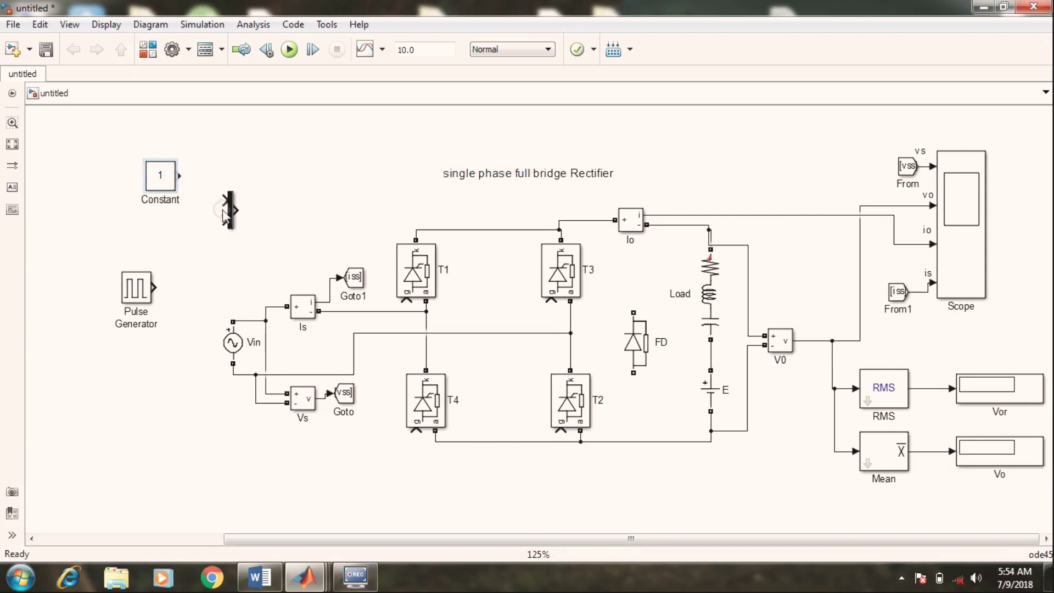
left_click_drag(229, 209, 225, 165)
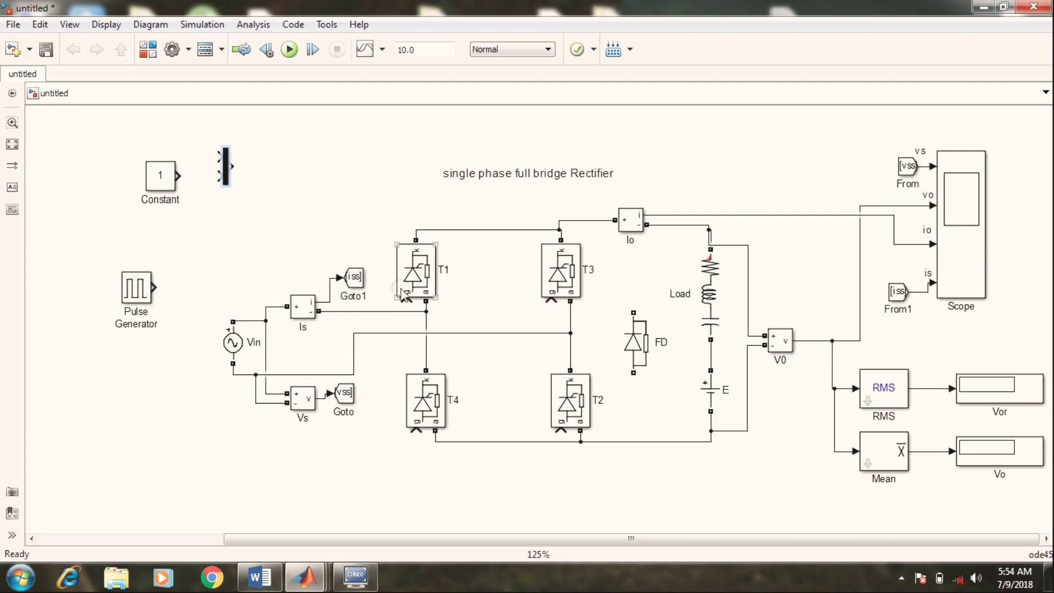
Shift Vin, Is, Vs and their Goto blocks together to the left, farther from the thyristor bridge
left_click(422, 278)
left_click(580, 390)
left_click(578, 269)
left_click(381, 424)
left_click_drag(381, 424, 238, 247)
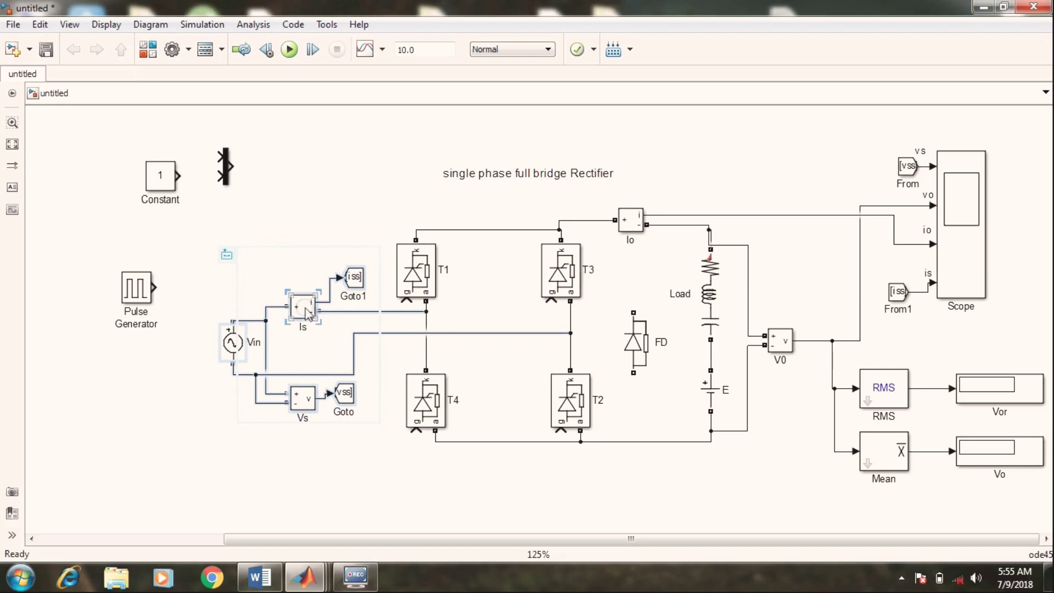
left_click_drag(299, 310, 265, 312)
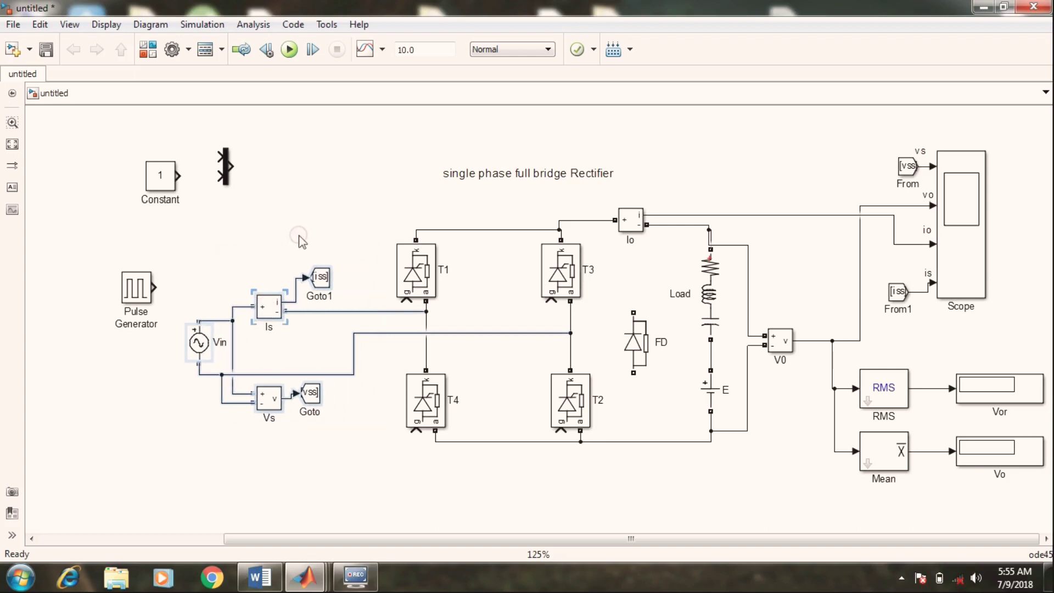
Move the Pulse Generator above the source circuit, beside the Mux, and rename it G1
left_click(124, 298)
left_click_drag(126, 299, 309, 174)
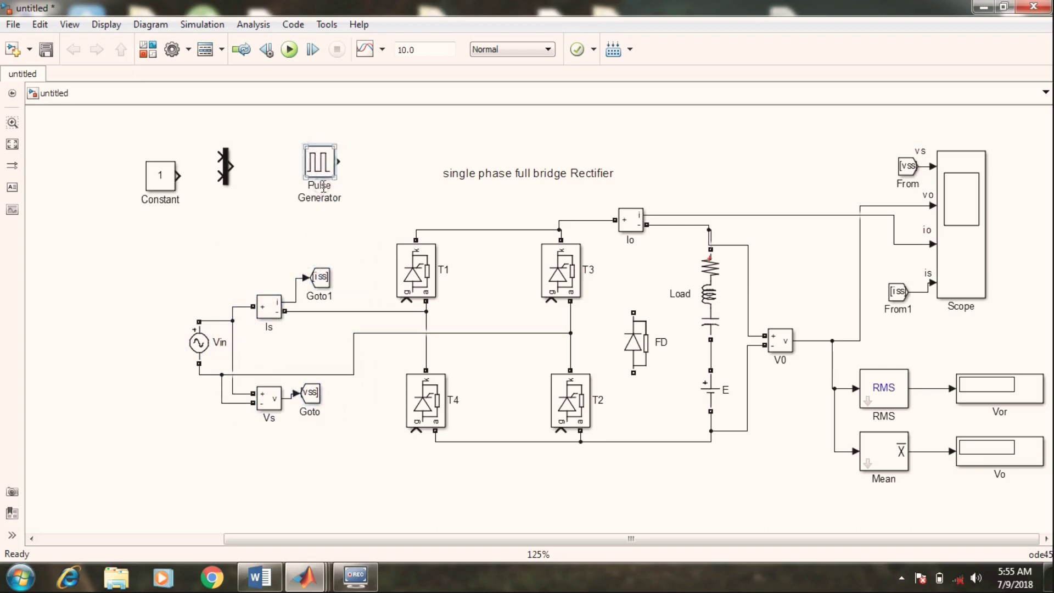
left_click(347, 198)
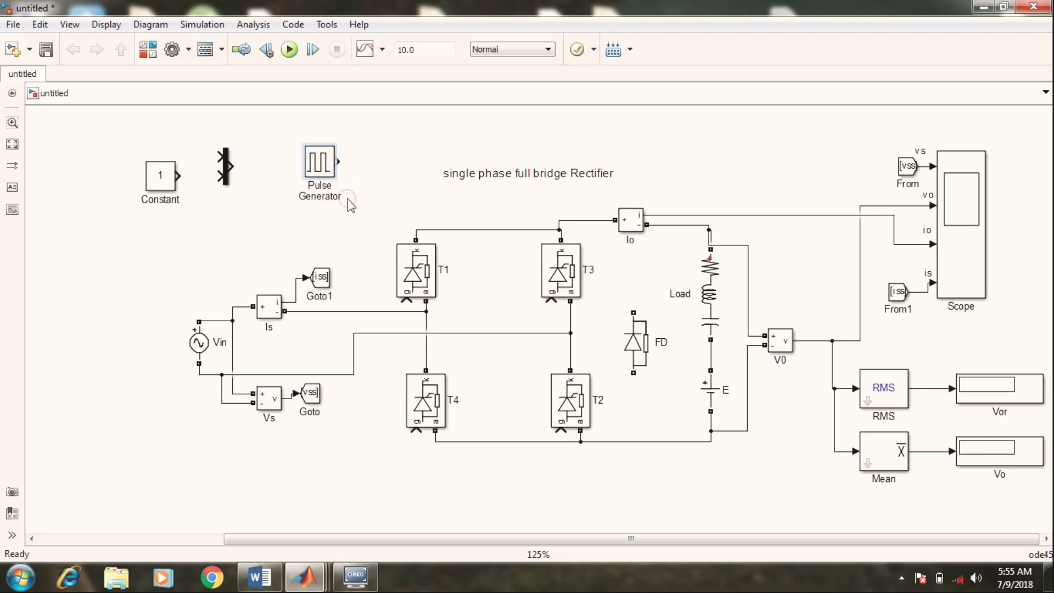
key("BackSpace")
key("BackSpace")
key("BackSpace")
key("BackSpace")
key("BackSpace")
key("BackSpace")
left_click(348, 198)
Copy pulse generator G1 three times to create G2, G3 and G4 around the source circuit
left_click(322, 159)
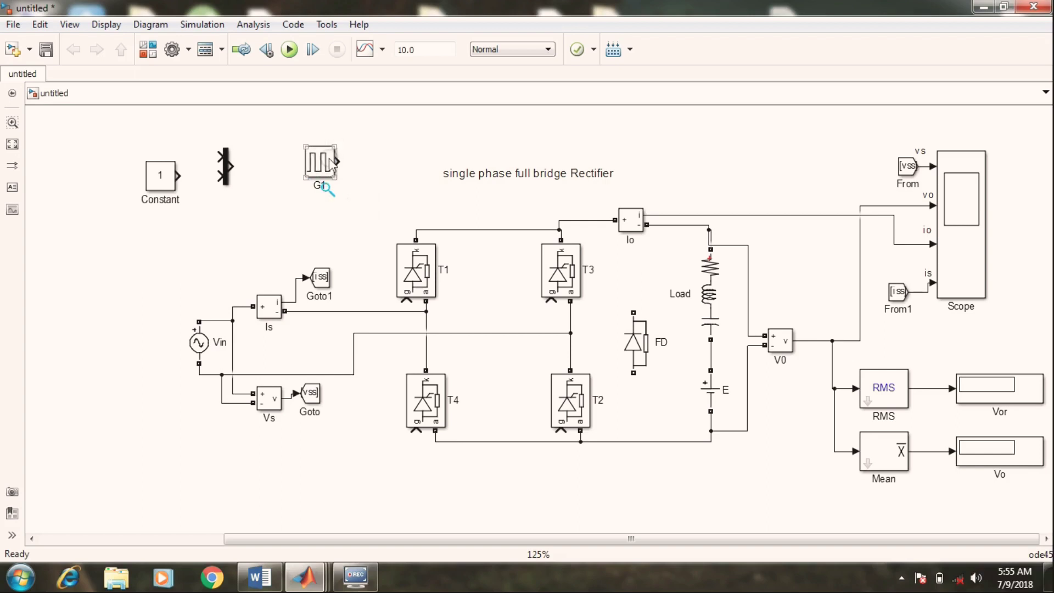
left_click_drag(324, 163, 58, 398)
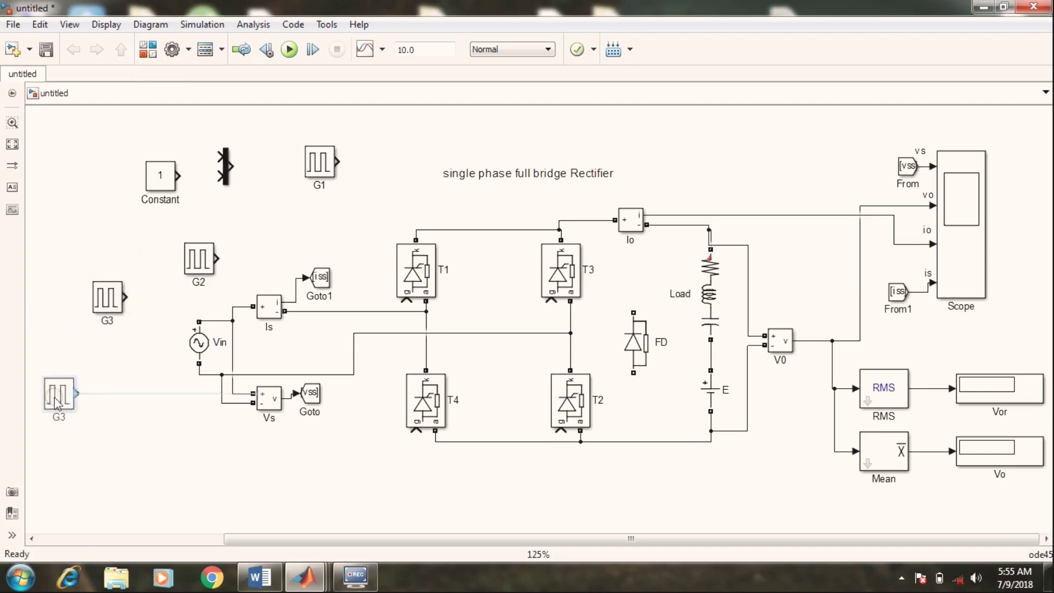
left_click(118, 425)
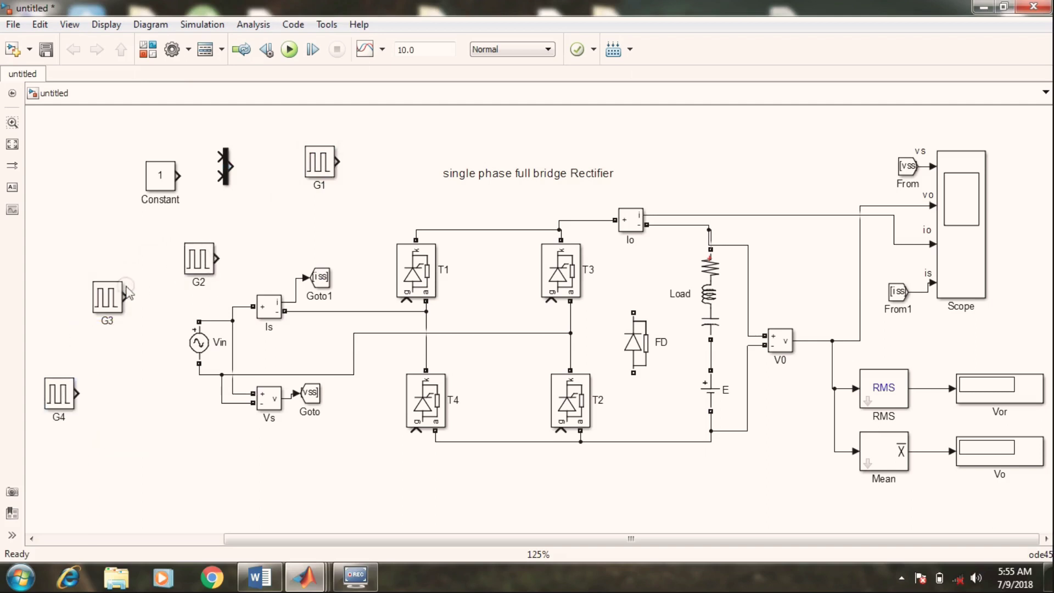
left_click(59, 398)
left_click(261, 220)
left_click(317, 175)
left_click(586, 396)
left_click(684, 157)
Open Paint and sketch a sine wave freehand over a vertical and a horizontal axis
left_click(21, 577)
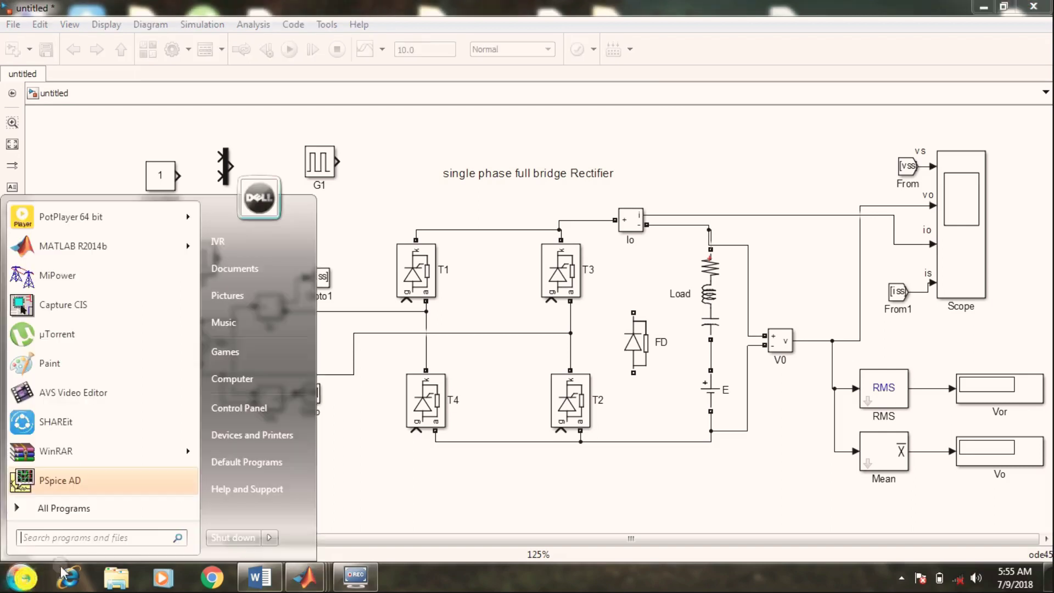
type("paint")
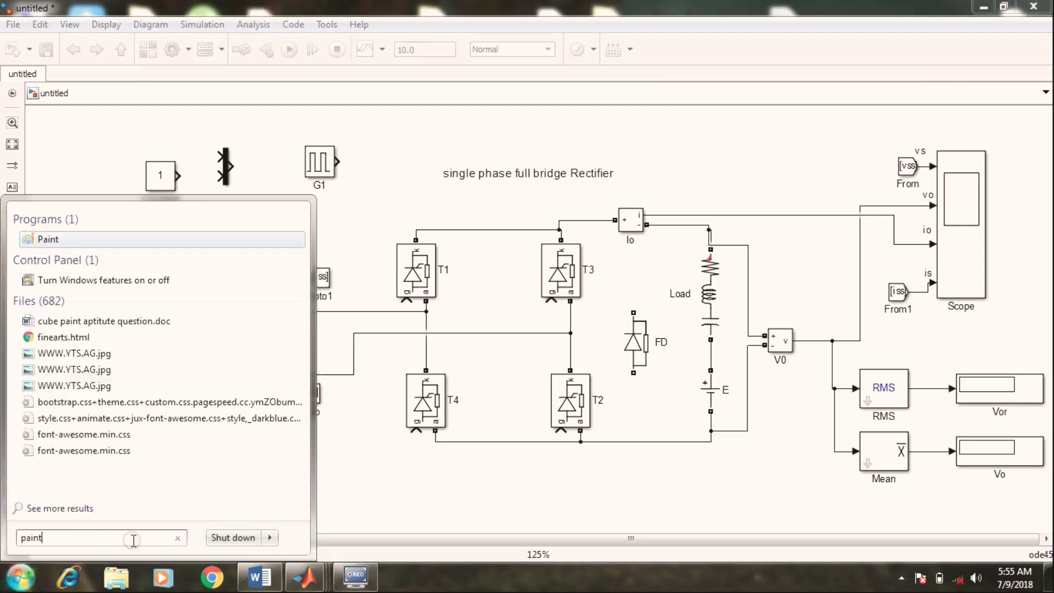
key("Return")
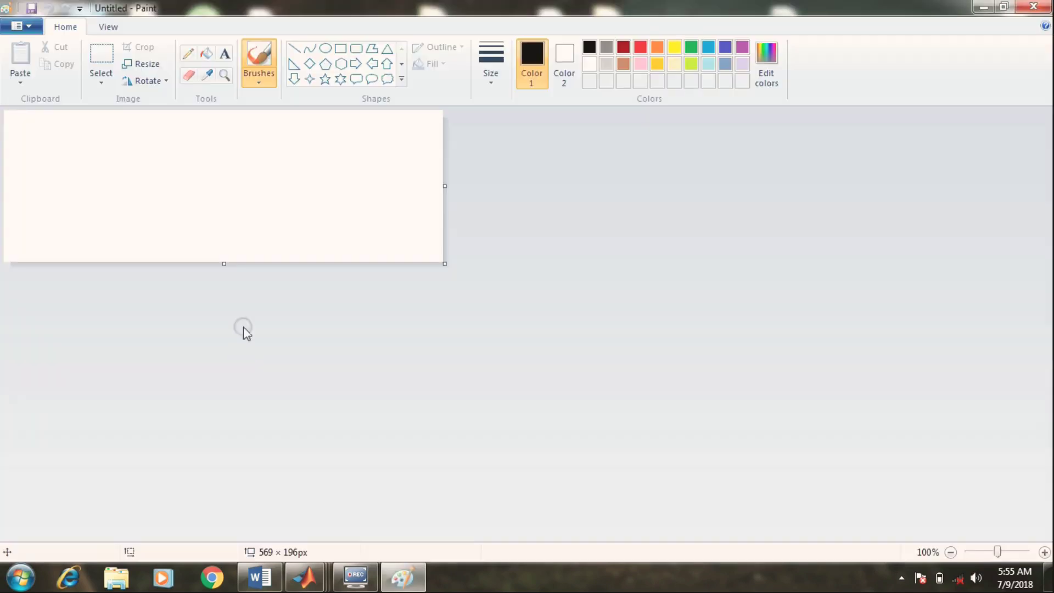
left_click_drag(112, 129, 110, 215)
left_click_drag(110, 178, 332, 167)
mouse_move(112, 175)
left_mouse_down()
mouse_move(161, 135)
mouse_move(229, 180)
mouse_move(272, 189)
mouse_move(290, 161)
mouse_move(329, 139)
mouse_move(444, 165)
left_mouse_up()
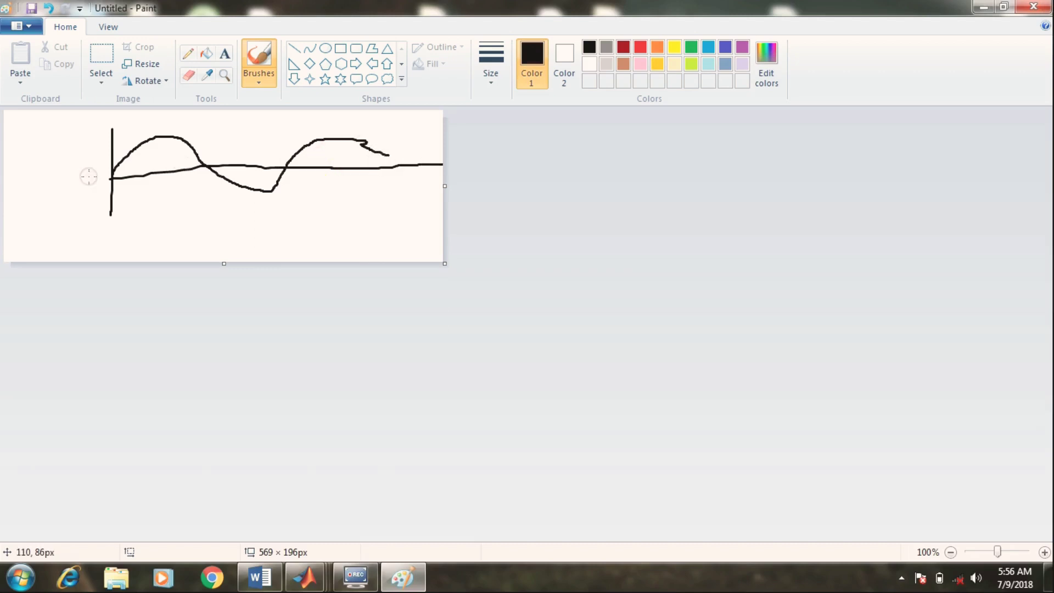
Mark the firing instants on the sketched wave, labelling T1, T2 with α and T3, T4 with π+α
mouse_move(134, 163)
left_mouse_down()
mouse_move(135, 204)
mouse_move(135, 191)
mouse_move(142, 206)
mouse_move(156, 185)
mouse_move(157, 211)
left_mouse_up()
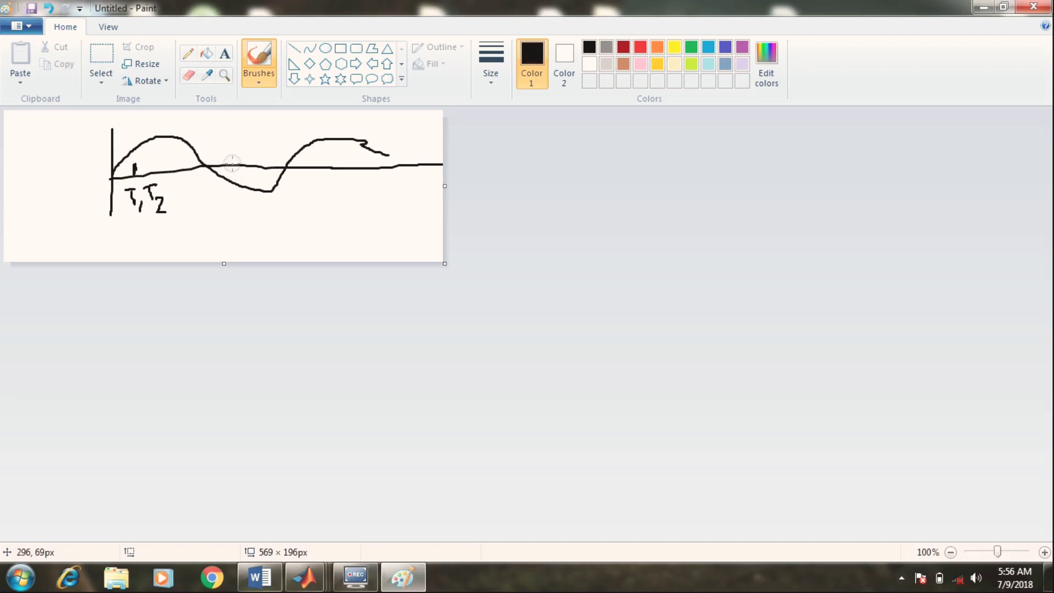
left_click_drag(233, 163, 234, 146)
mouse_move(227, 189)
left_mouse_down()
mouse_move(242, 204)
mouse_move(228, 220)
left_mouse_up()
mouse_move(248, 195)
left_mouse_down()
mouse_move(262, 194)
mouse_move(259, 217)
mouse_move(274, 226)
left_mouse_up()
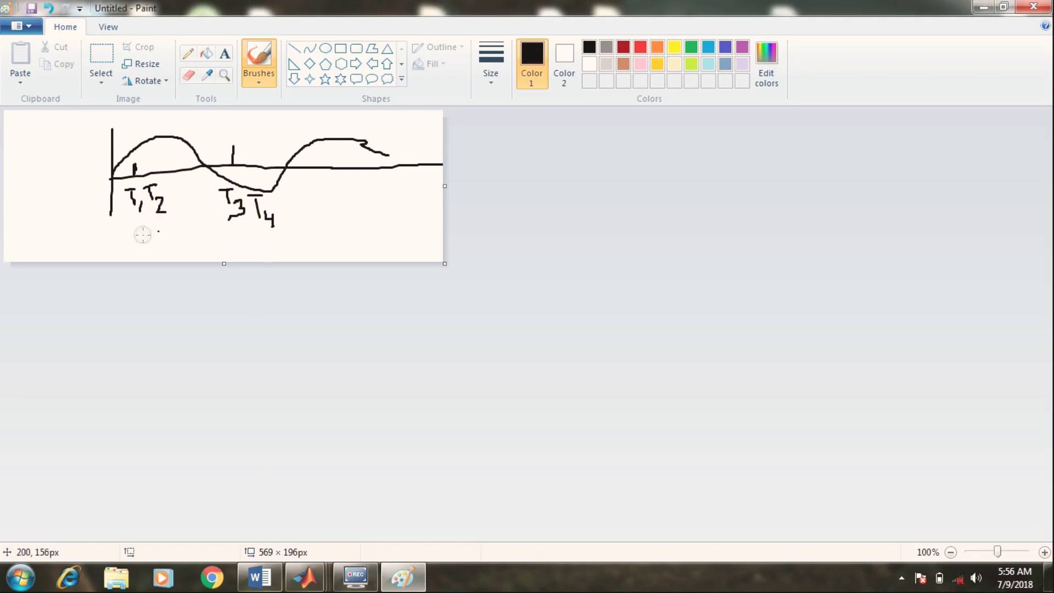
mouse_move(158, 228)
left_mouse_down()
mouse_move(144, 237)
mouse_move(160, 240)
left_mouse_up()
mouse_move(233, 233)
left_mouse_down()
mouse_move(232, 245)
mouse_move(243, 229)
mouse_move(258, 245)
mouse_move(277, 232)
mouse_move(269, 244)
mouse_move(291, 242)
left_mouse_up()
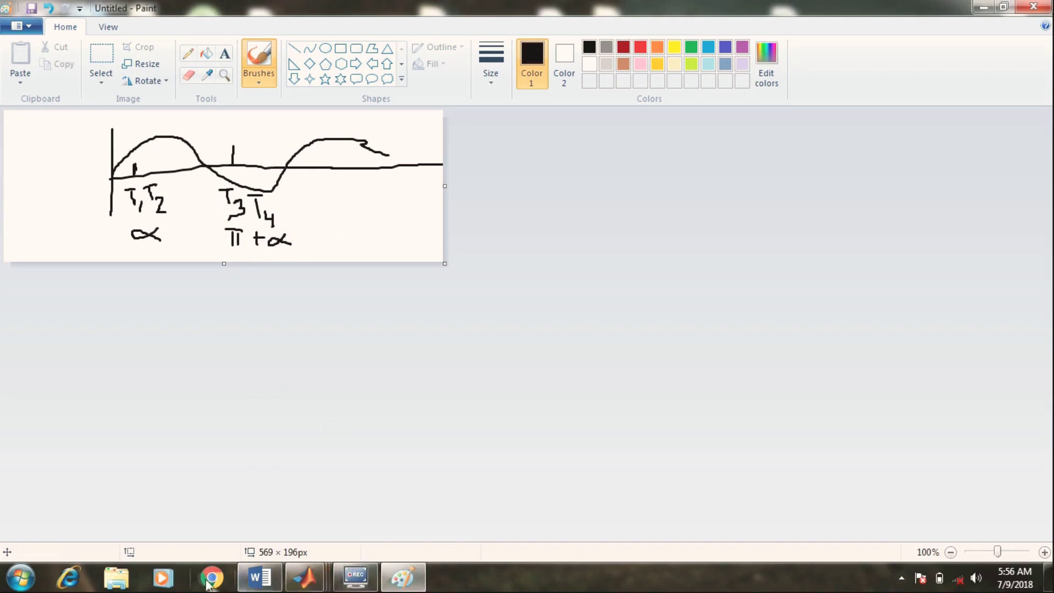
Consult the problem statement in the Word document, and write 1.66mS under α and 11.66mS beside π+α in the Paint sketch
left_click(259, 577)
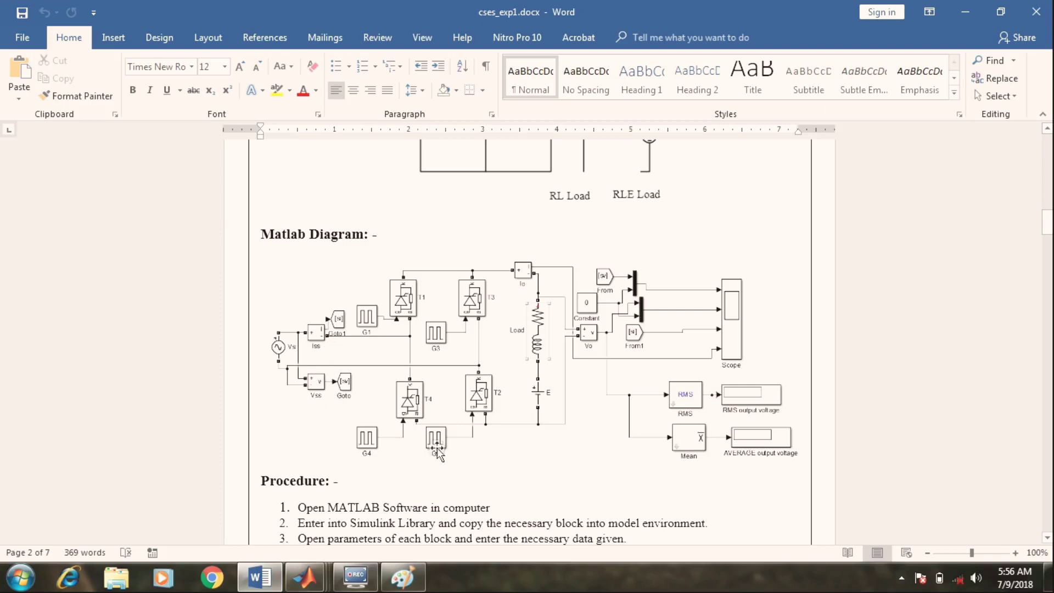
left_click_drag(1047, 220, 1048, 151)
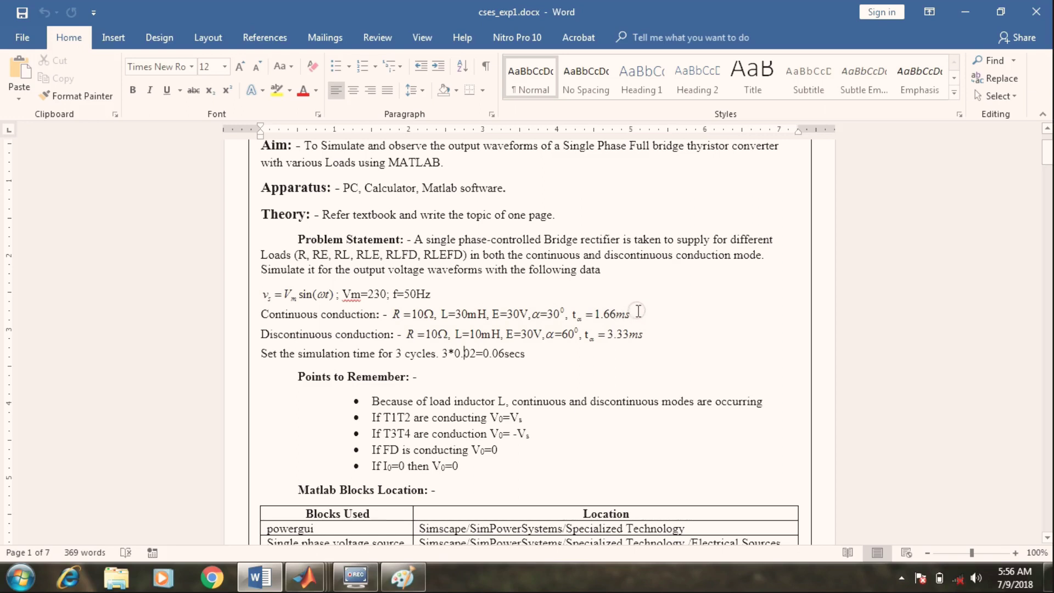
left_click(966, 12)
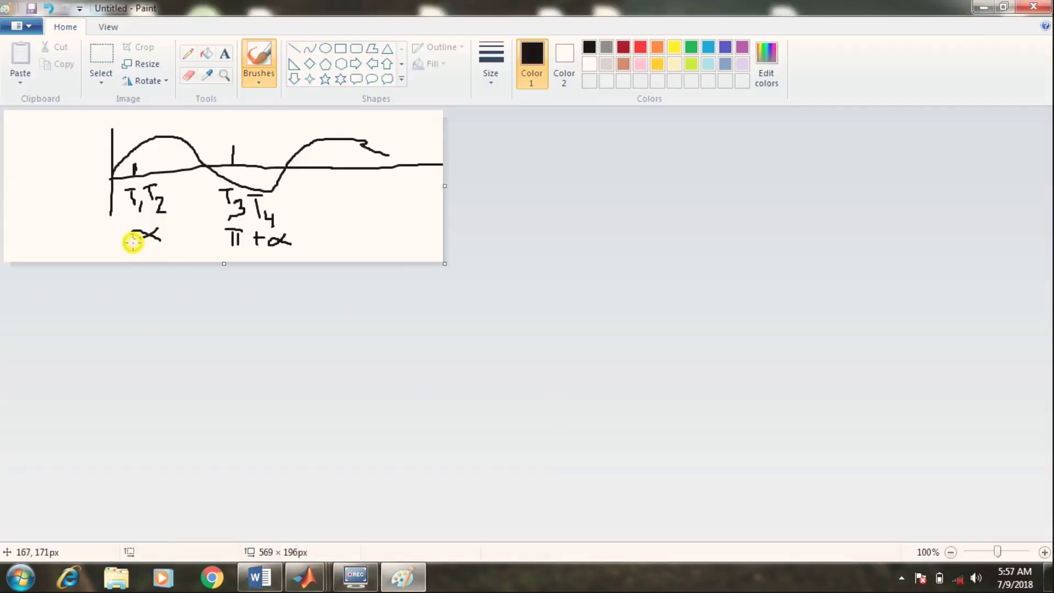
left_click_drag(133, 243, 192, 256)
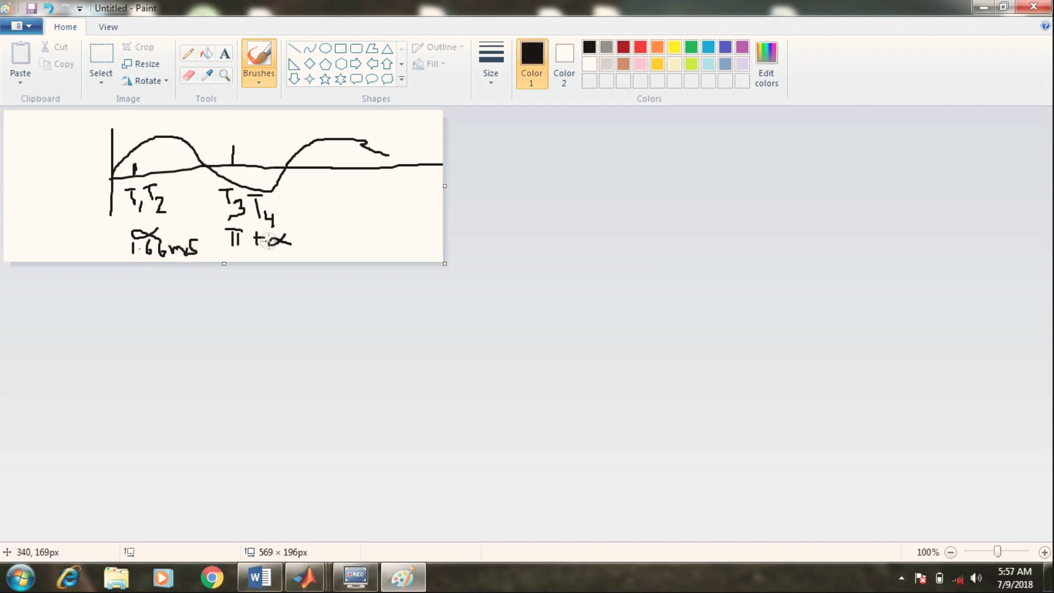
mouse_move(318, 225)
left_mouse_down()
mouse_move(317, 242)
mouse_move(369, 230)
mouse_move(388, 242)
left_mouse_up()
left_click(335, 235)
left_click_drag(389, 222, 397, 222)
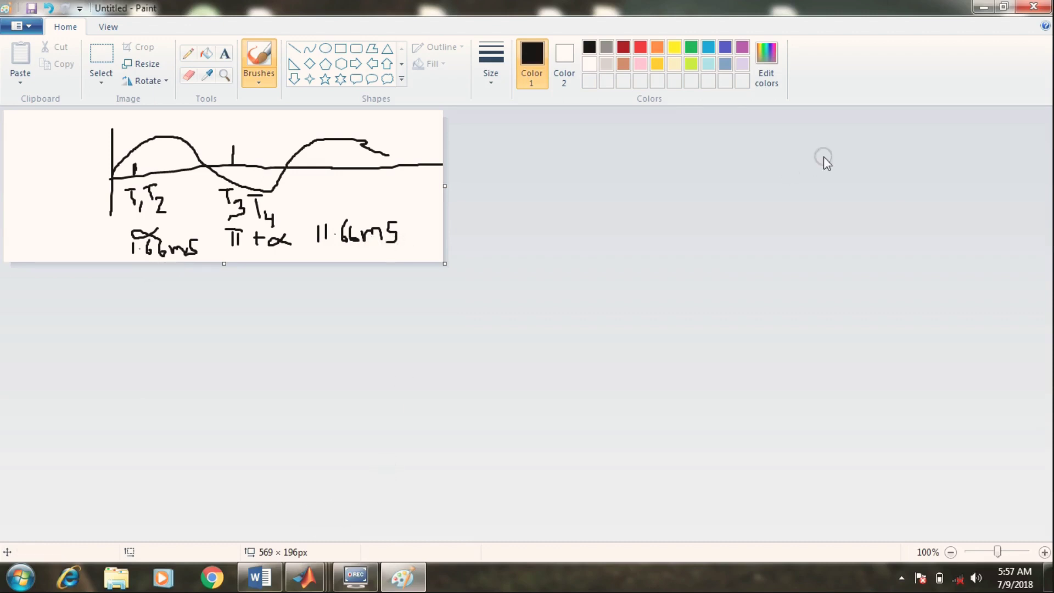
Return to the Simulink model and connect pulse generators G1 to G4 to the gates of thyristors T1 to T4, placing each beside its thyristor
left_click(983, 8)
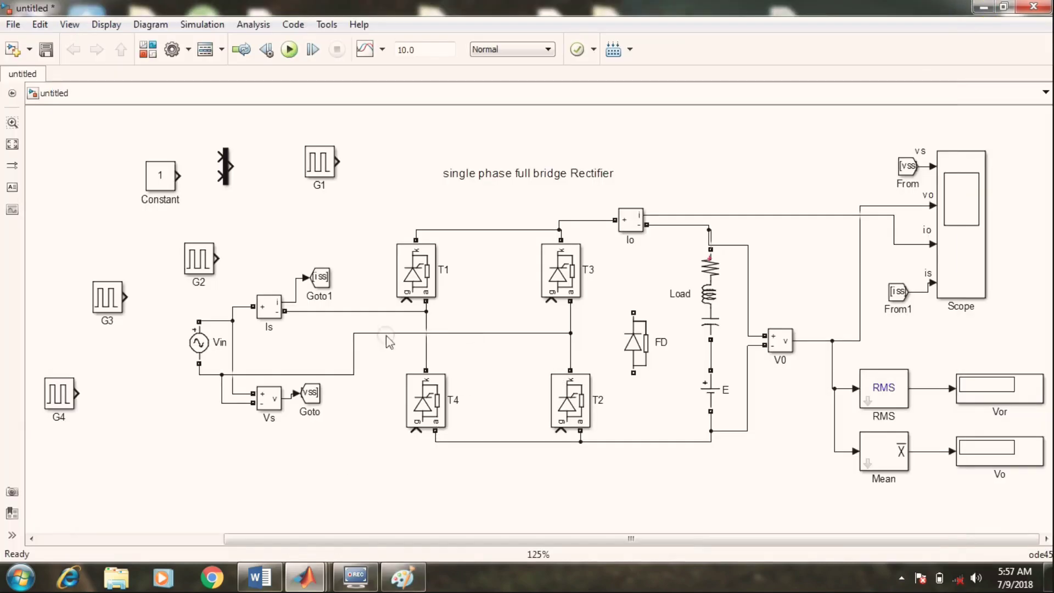
left_click_drag(320, 161, 407, 302)
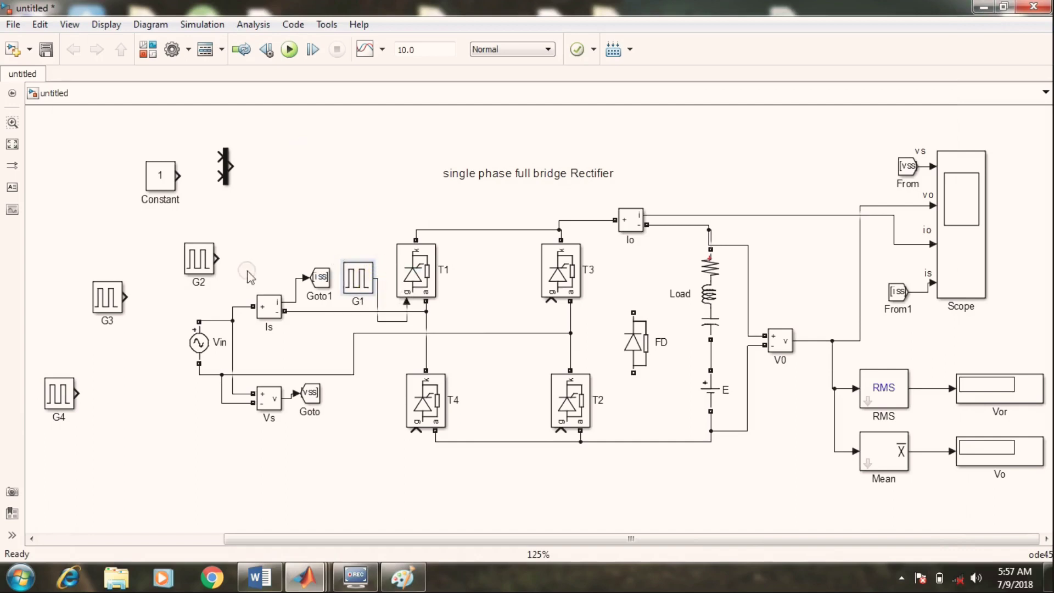
left_click_drag(198, 259, 561, 432)
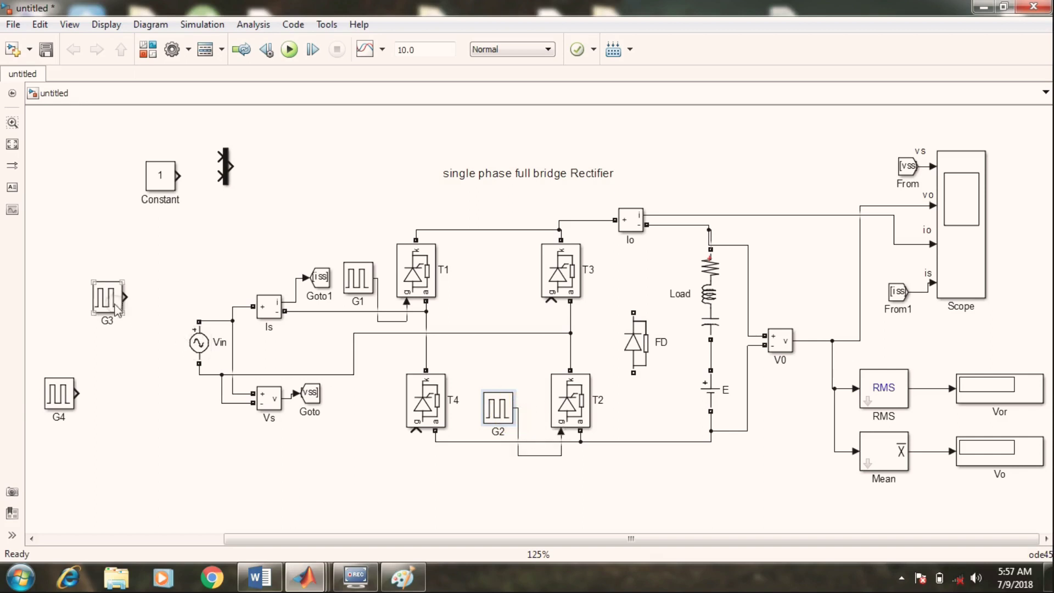
mouse_move(117, 309)
left_mouse_down()
mouse_move(471, 320)
mouse_move(551, 301)
left_mouse_up()
left_click_drag(473, 300, 475, 310)
left_click_drag(69, 393, 416, 431)
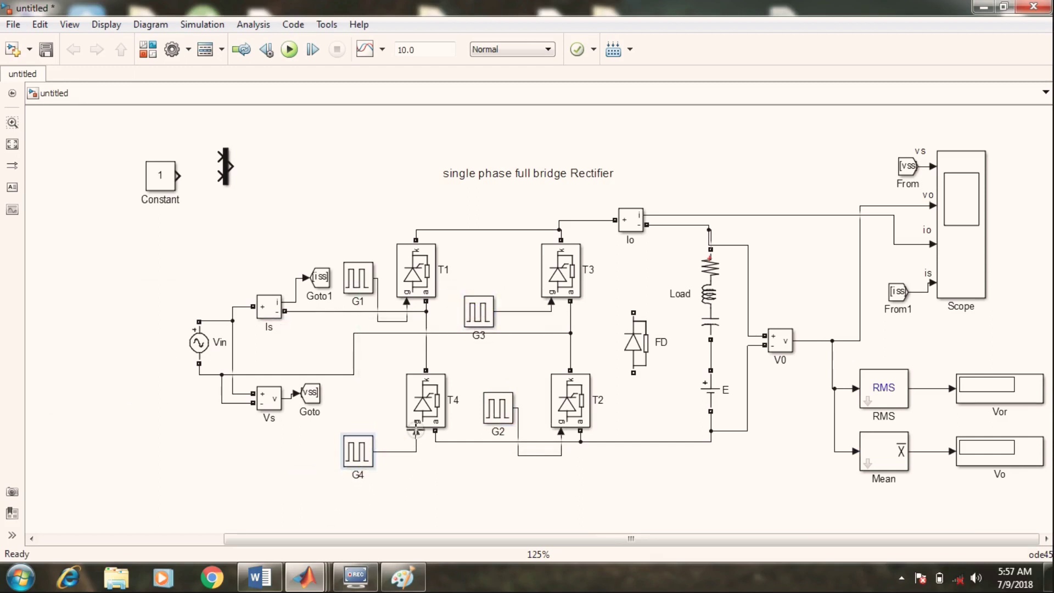
left_click(302, 225)
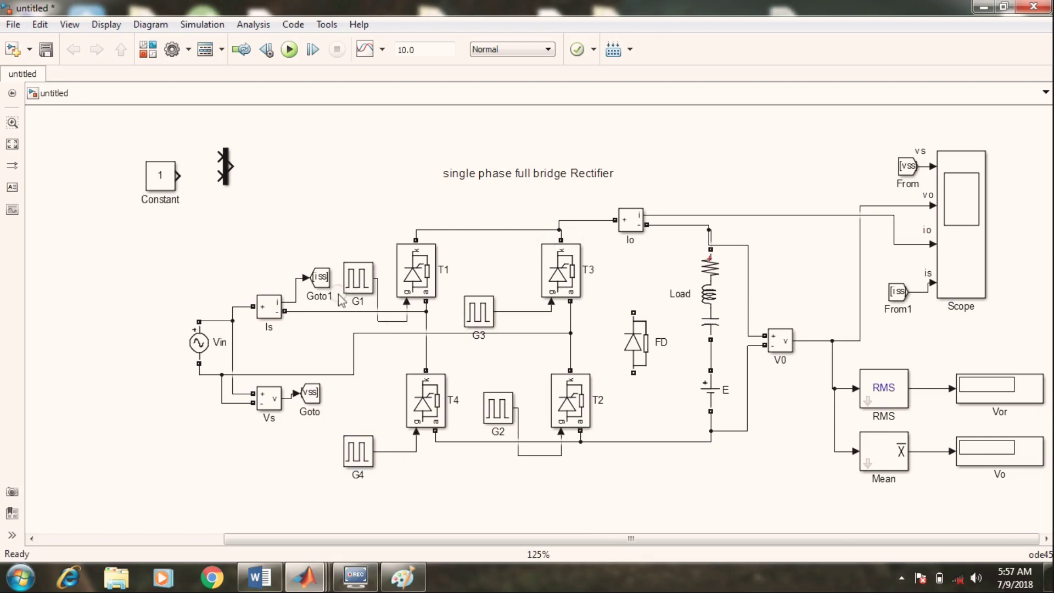
Open the block parameters of pulse generator G1 and set its amplitude to 5
double_click(360, 284)
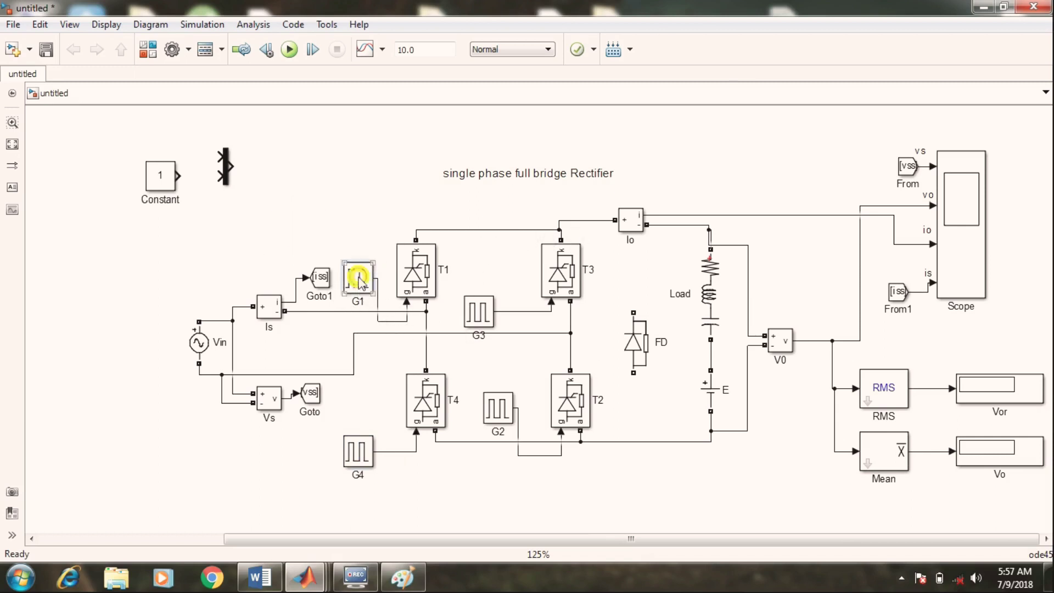
left_click_drag(602, 99, 591, 69)
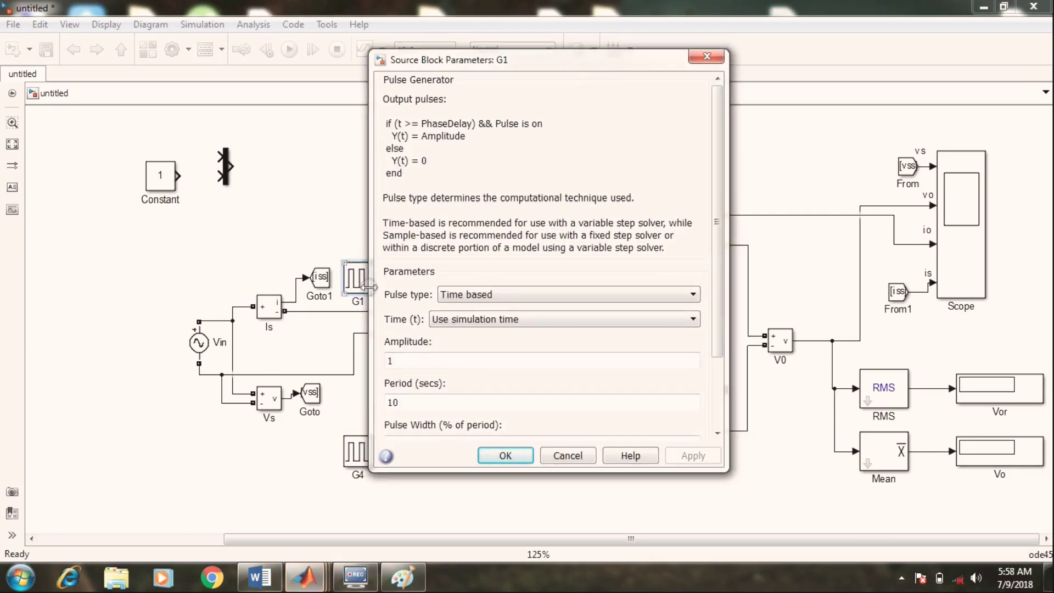
left_click(397, 361)
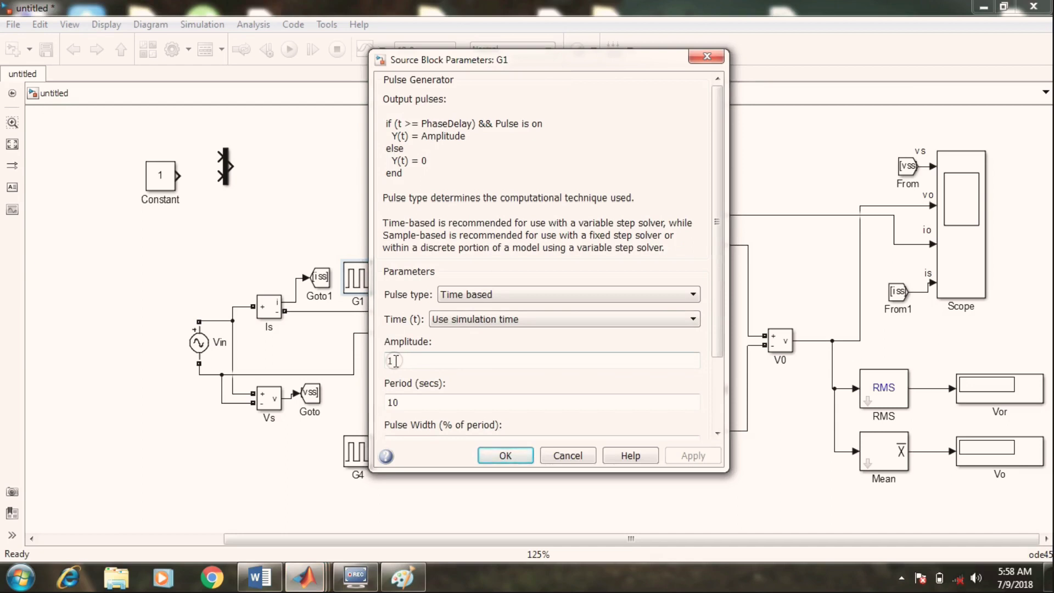
left_click_drag(396, 361, 385, 367)
type("5")
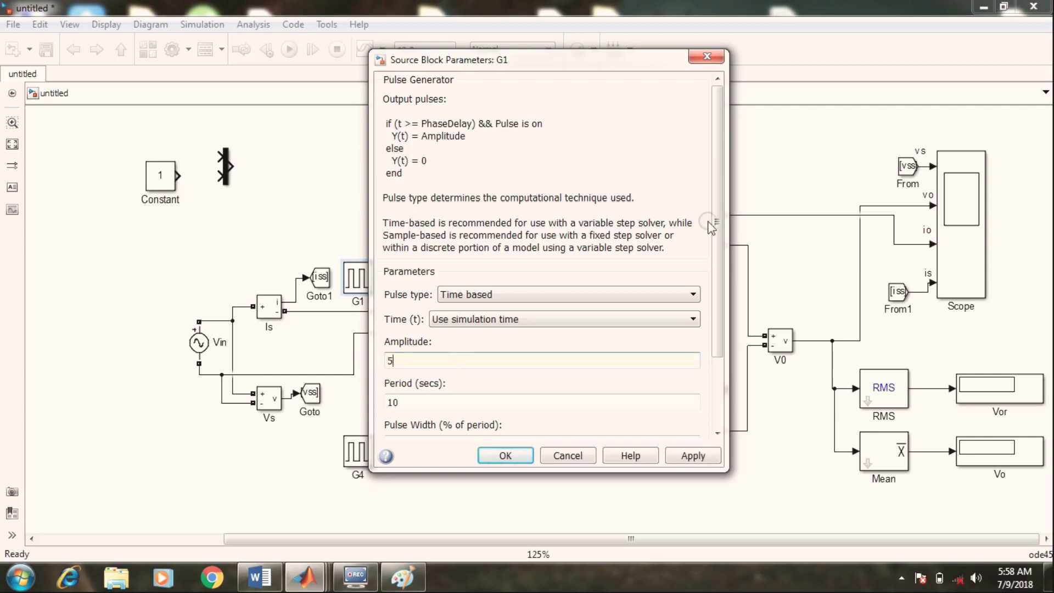
Check one full cycle in the Paint sketch, and set G1's period to 20e-3 s and pulse width to 20 %
scroll(720, 222, "down", 3)
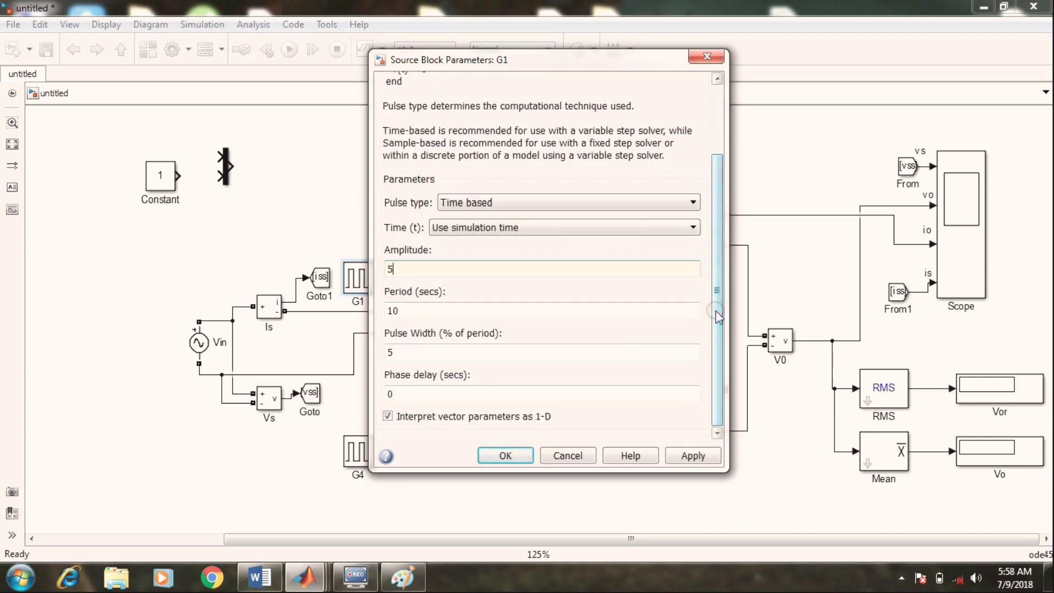
left_click(403, 576)
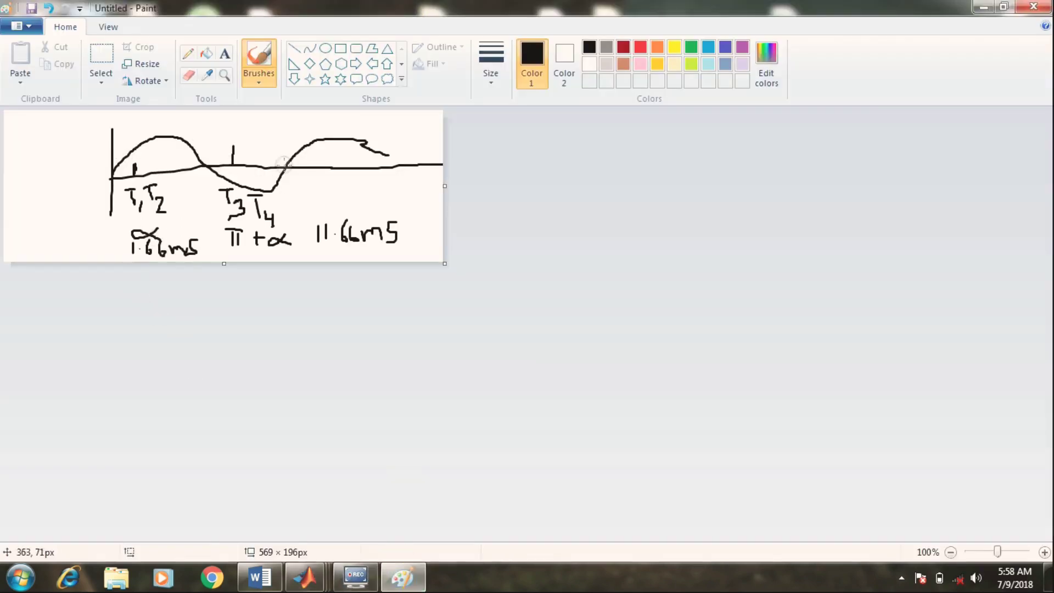
left_click(982, 6)
left_click_drag(412, 312, 386, 311)
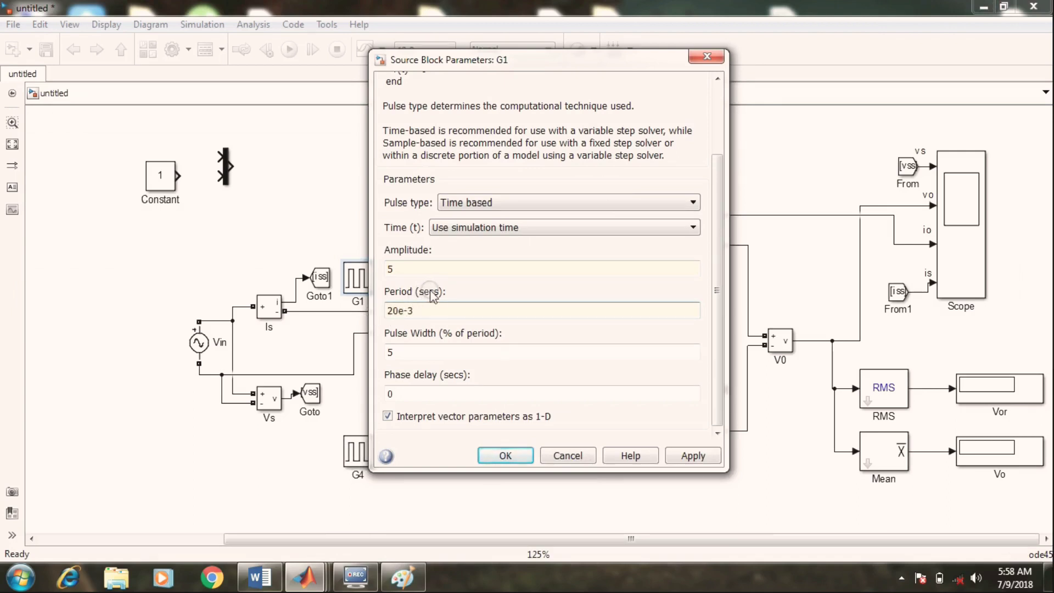
left_click(403, 354)
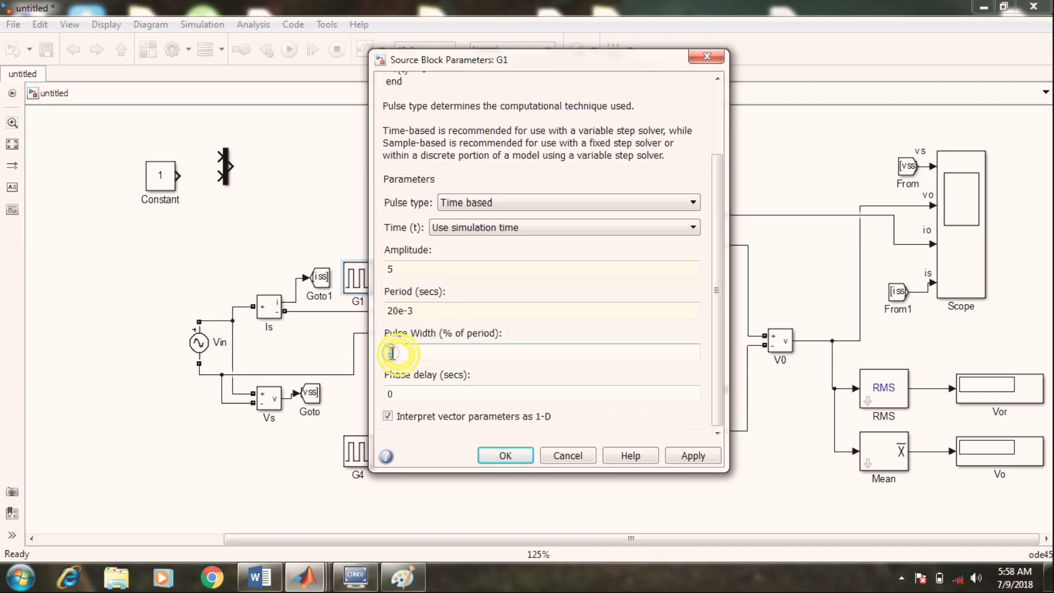
double_click(388, 356)
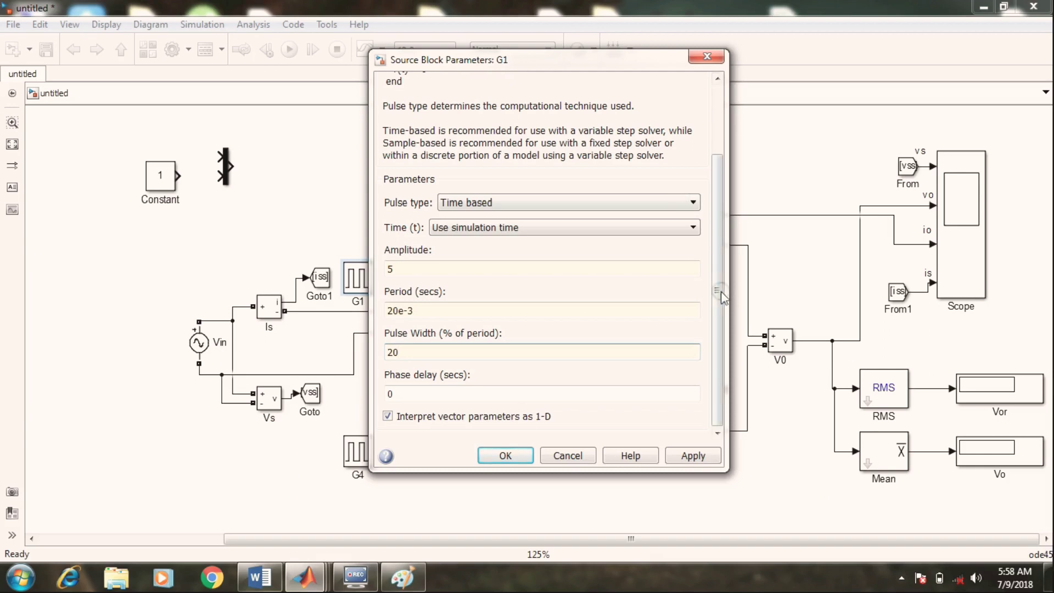
Check the T1 firing time in the Paint sketch, set G1's phase delay to 1.66e-3 s and apply the parameters
double_click(398, 394)
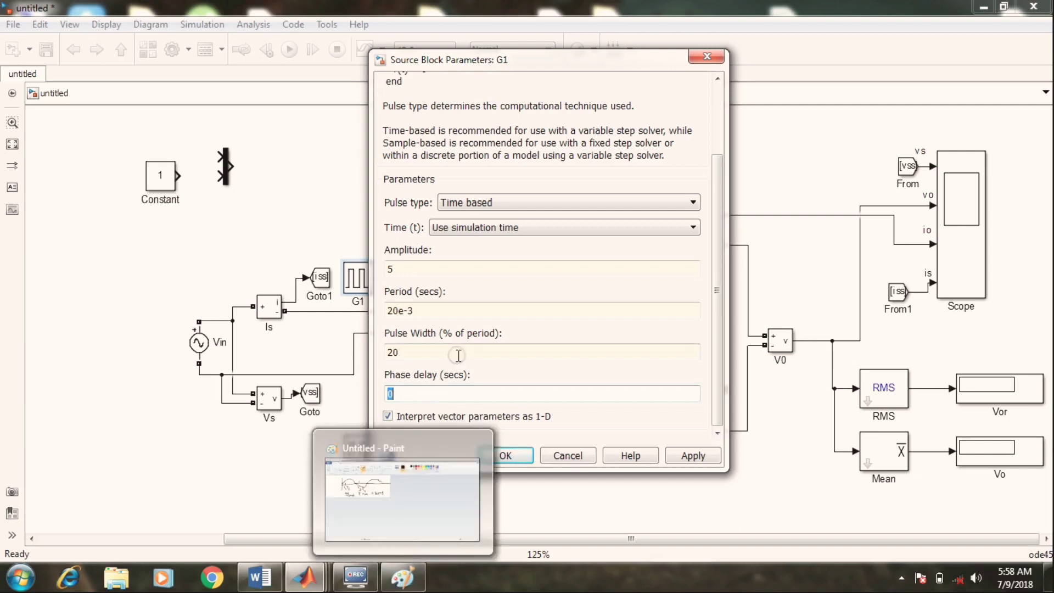
left_click(407, 568)
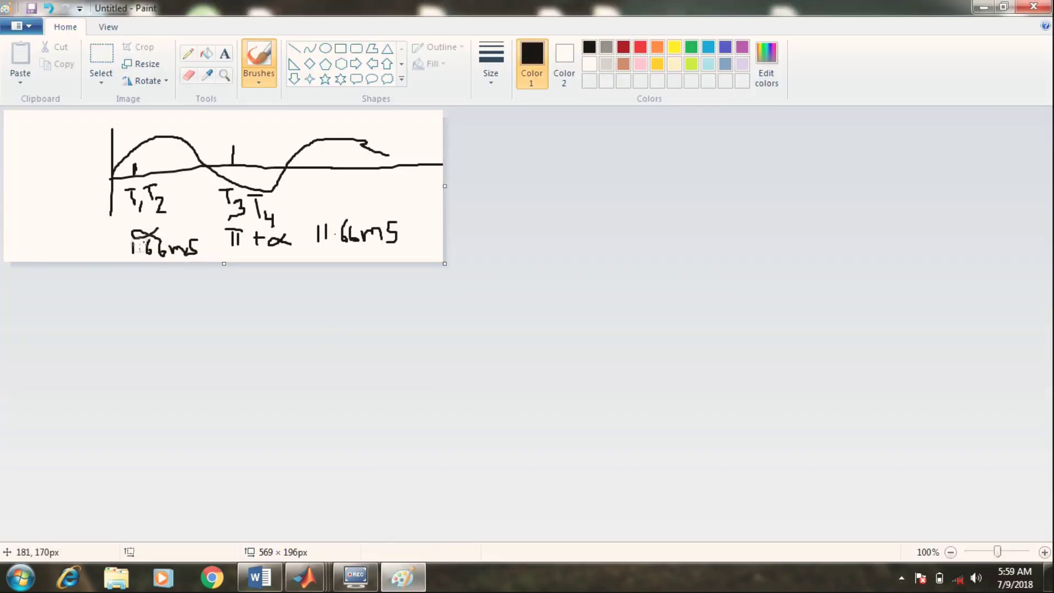
left_click(982, 9)
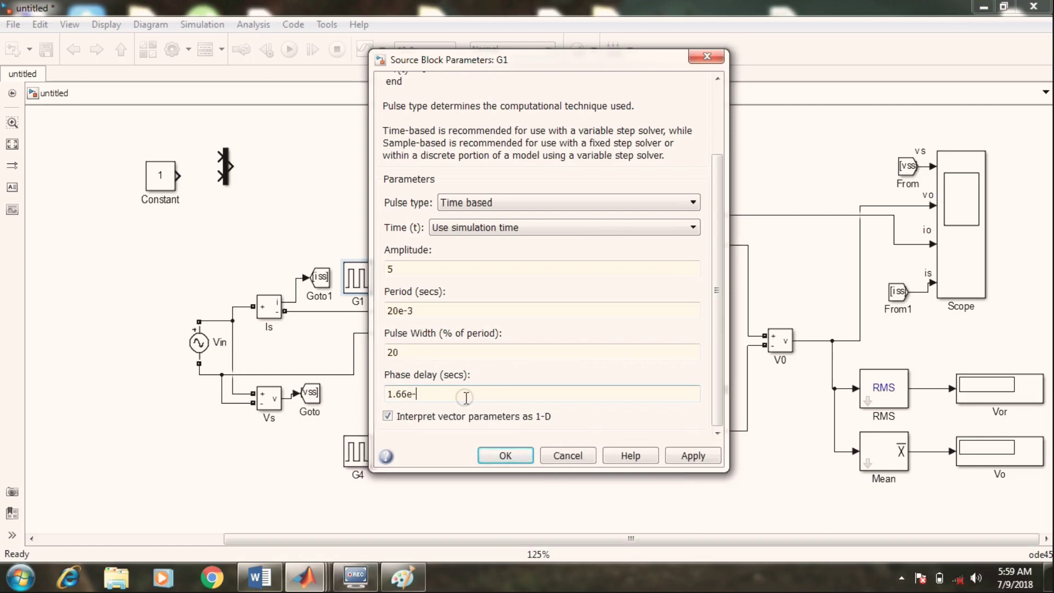
left_click(695, 456)
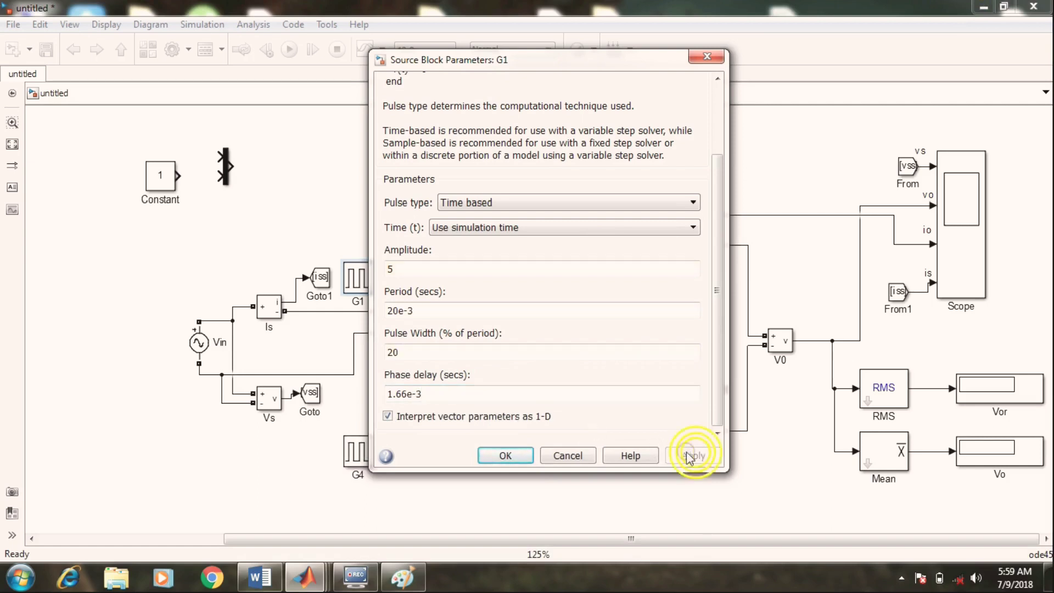
Confirm G1's parameters, and set pulse generator G2's amplitude to 5 and period to 20e-3 s
left_click(505, 456)
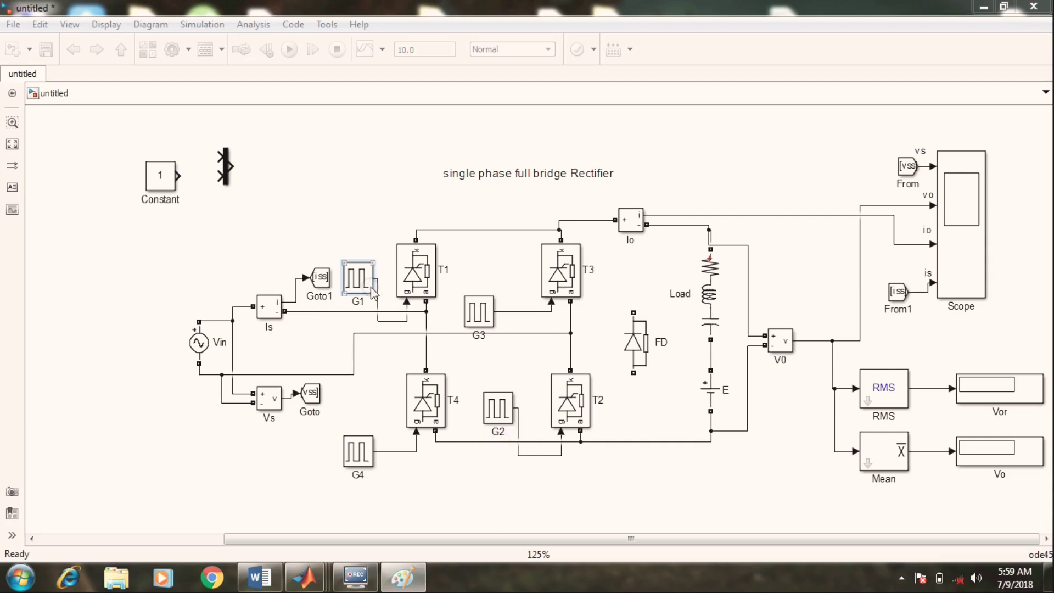
double_click(499, 412)
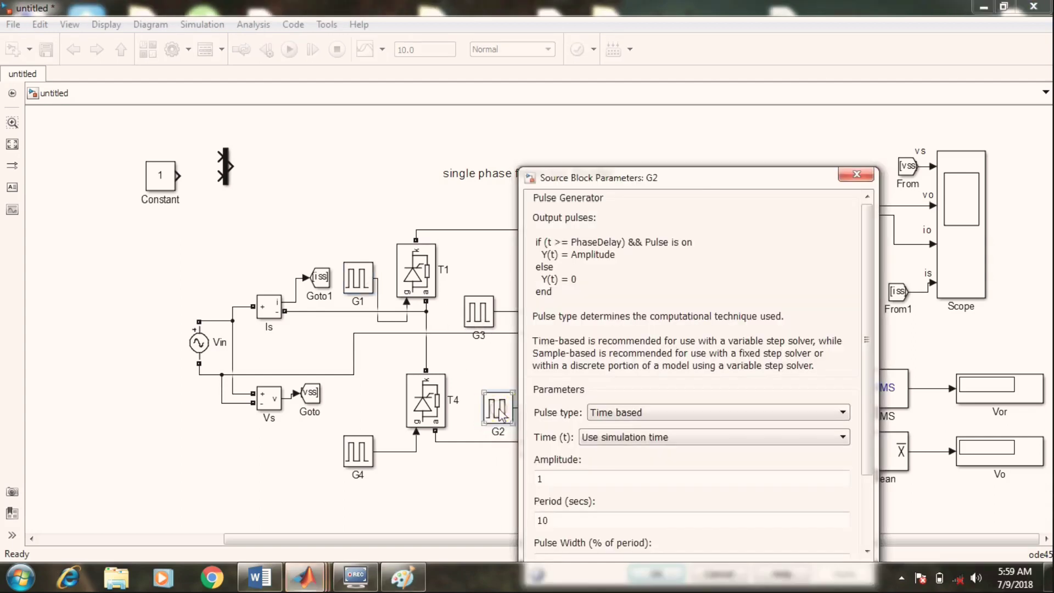
left_click_drag(696, 179, 654, 81)
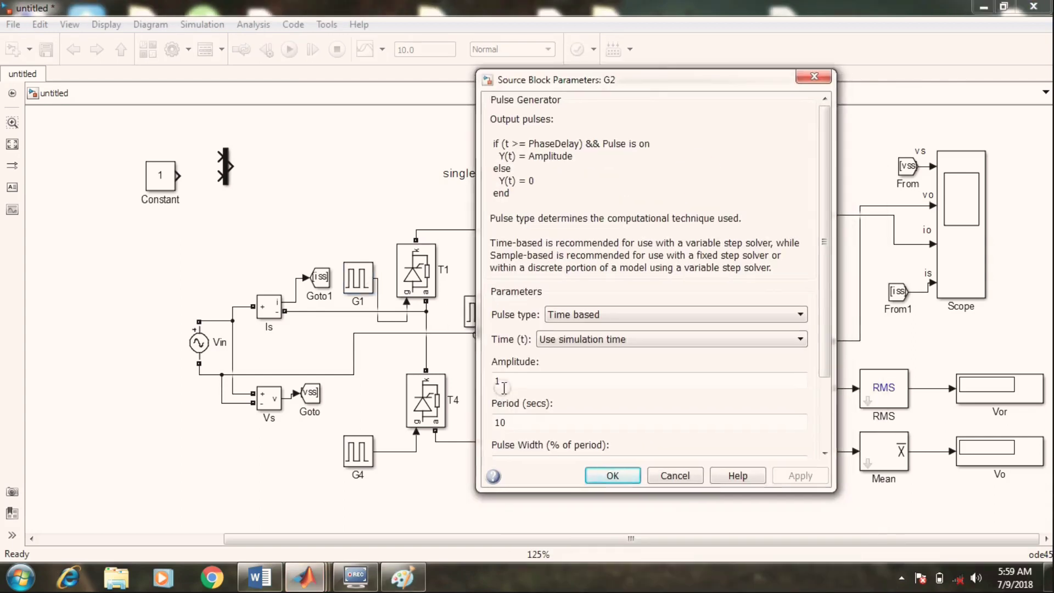
double_click(508, 381)
type("5")
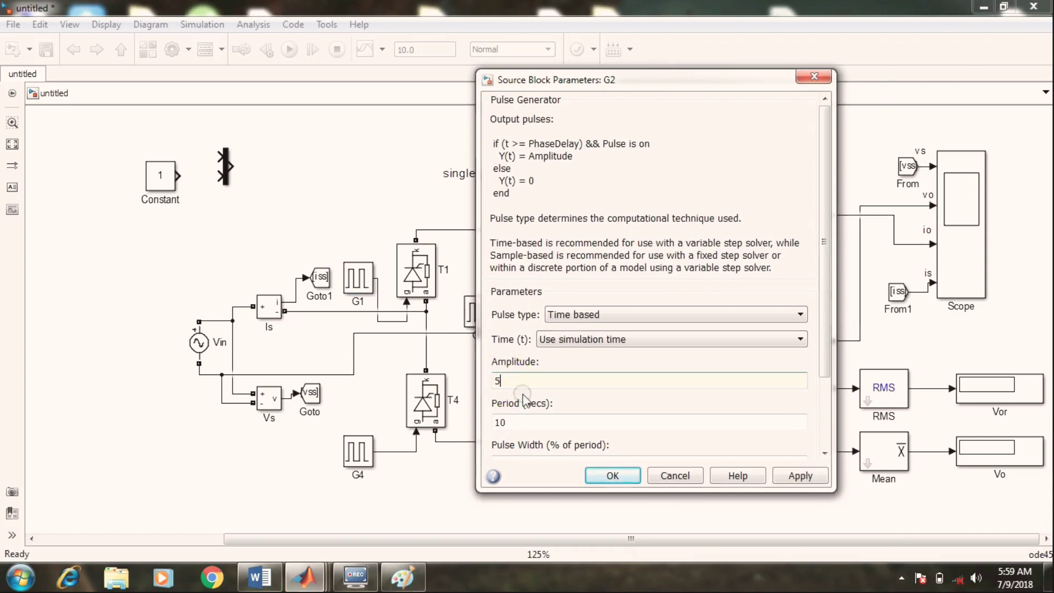
double_click(518, 423)
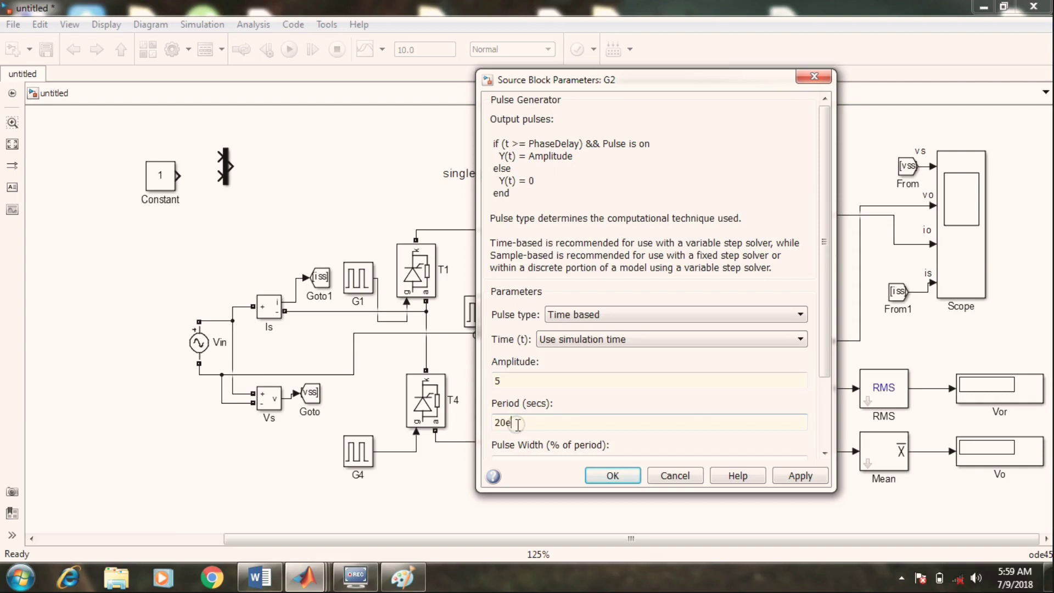
type("20e-3")
Set G2's pulse width to 20 % and phase delay to 1.66e-3 s, and confirm the parameters
scroll(832, 351, "down", 2)
double_click(528, 378)
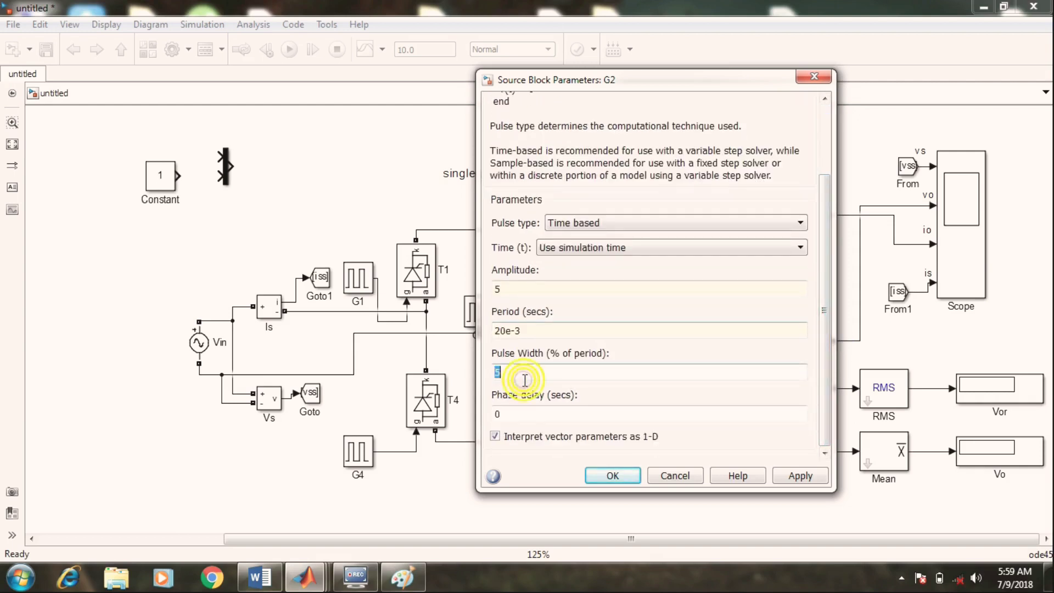
double_click(507, 416)
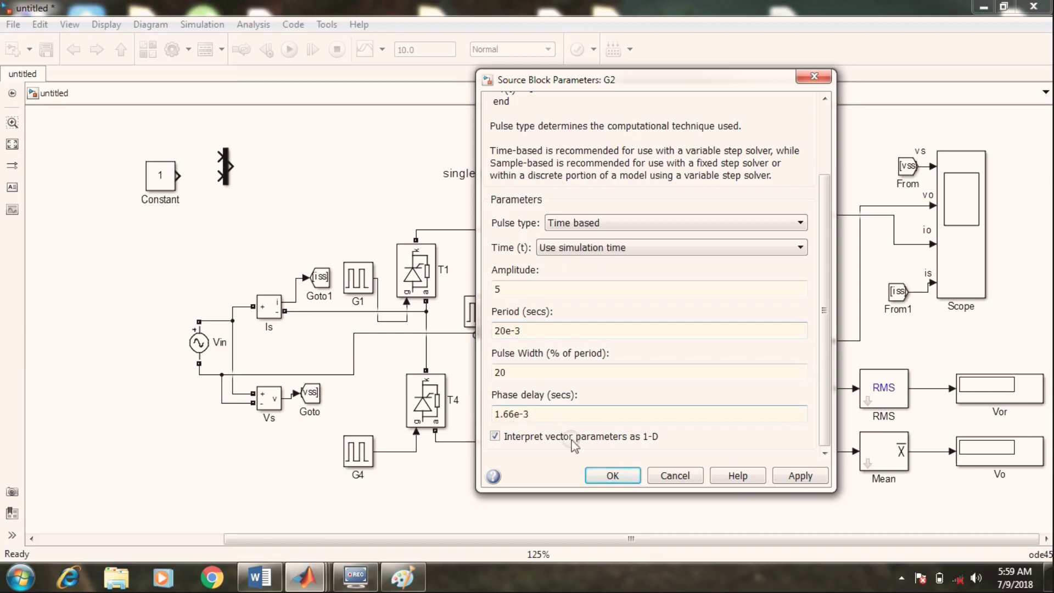
left_click(790, 475)
left_click(624, 475)
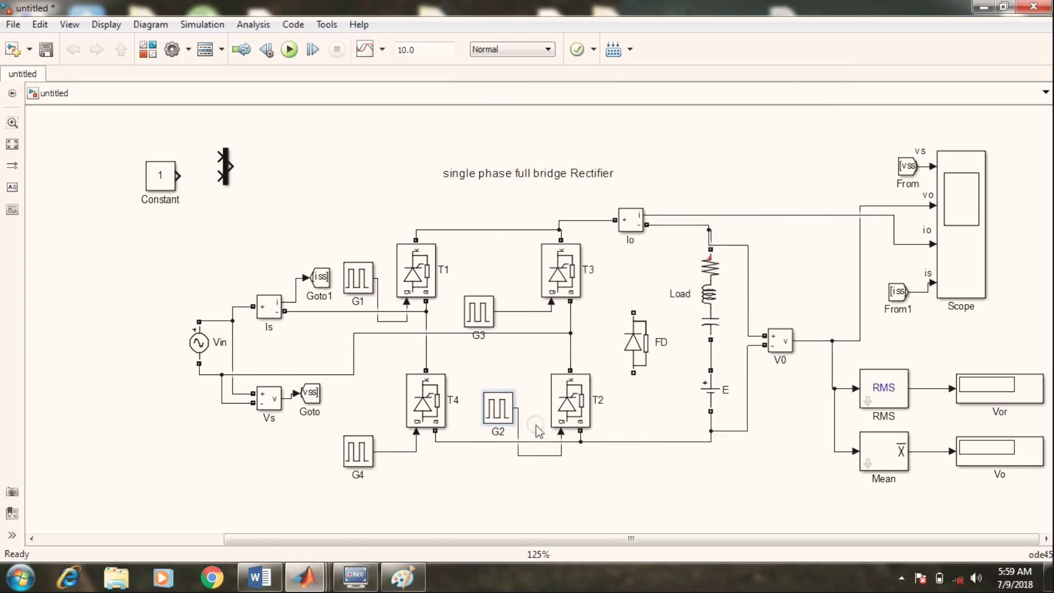
Set pulse generator G3's amplitude to 5, period to 20e-3 s and pulse width to 20 %
double_click(480, 311)
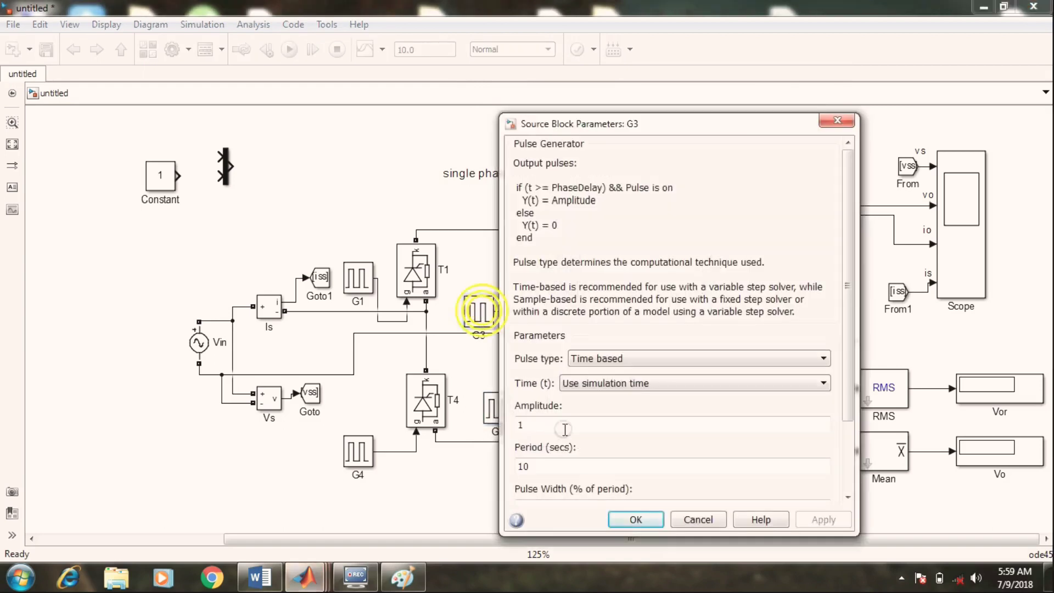
double_click(535, 426)
type("5")
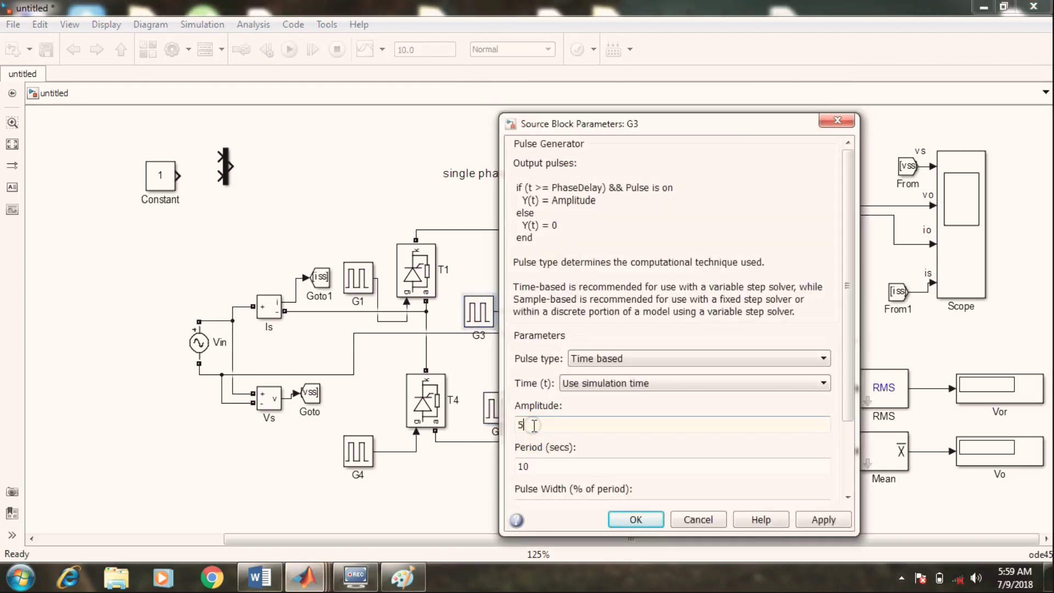
double_click(524, 466)
type("2")
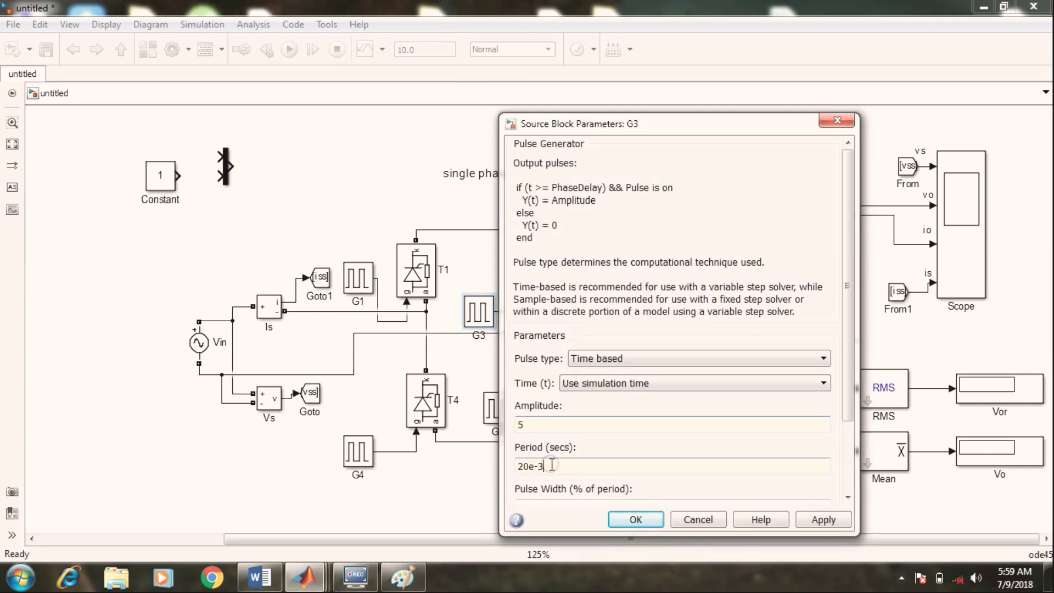
type("0e-3")
scroll(852, 390, "down", 3)
double_click(532, 437)
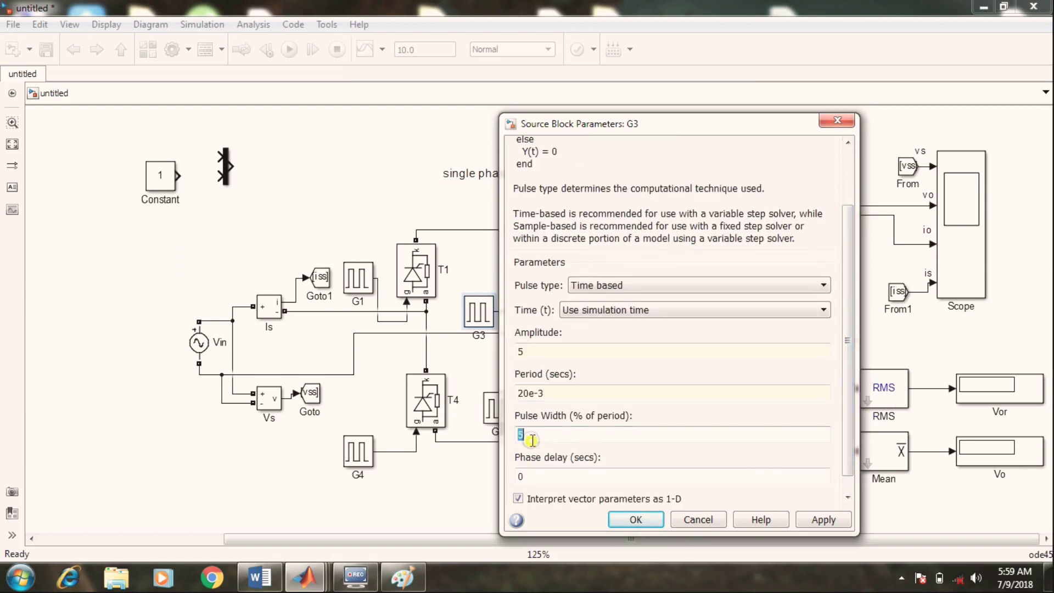
type("20")
Check the T3 firing time in the Paint sketch, set G3's phase delay to 11.66e-3 s and confirm the parameters
left_click_drag(849, 385, 853, 446)
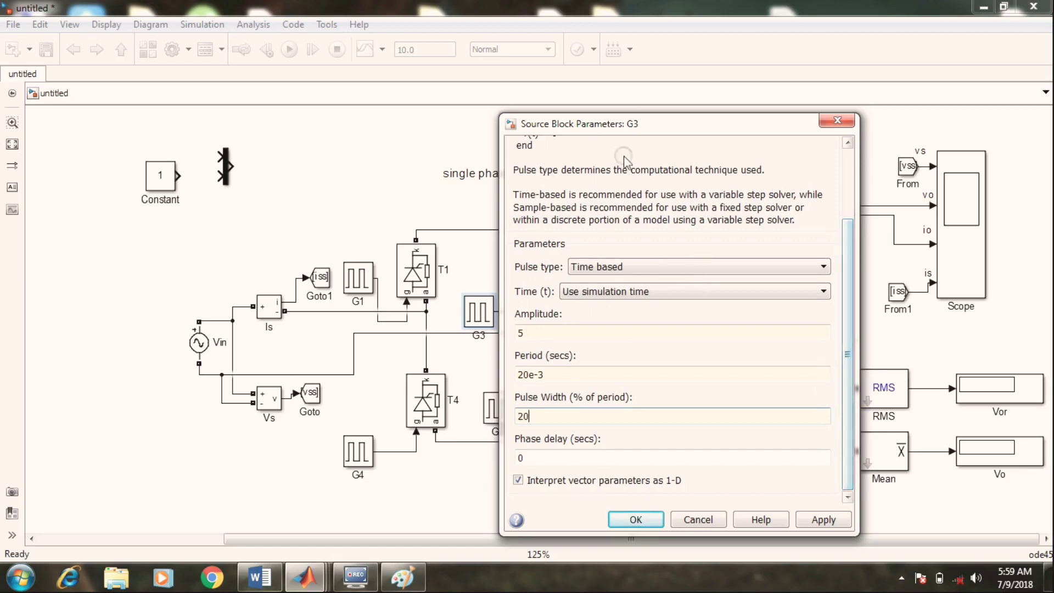
left_click(403, 577)
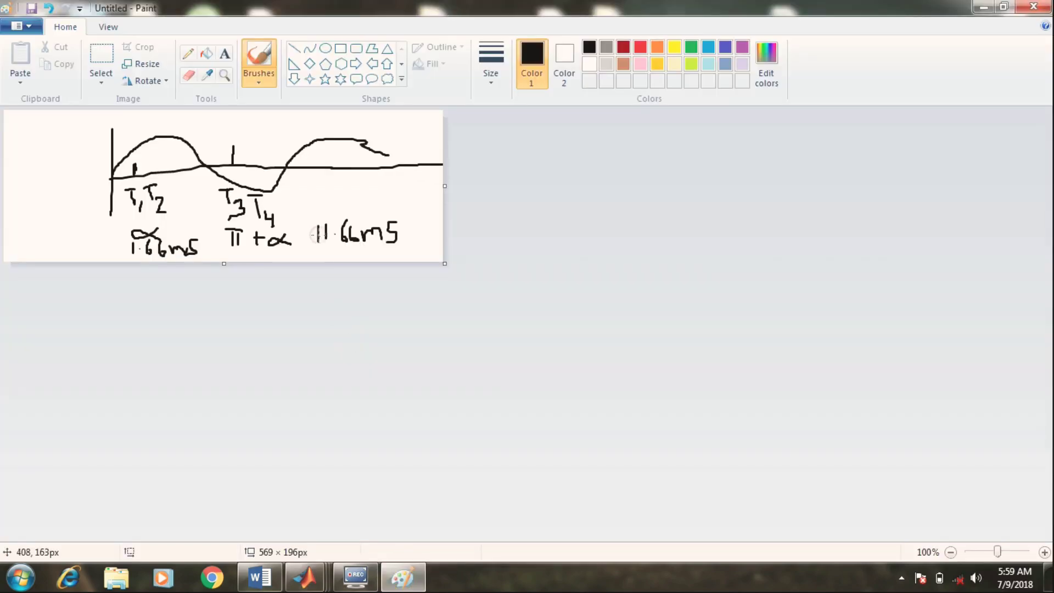
left_click(406, 582)
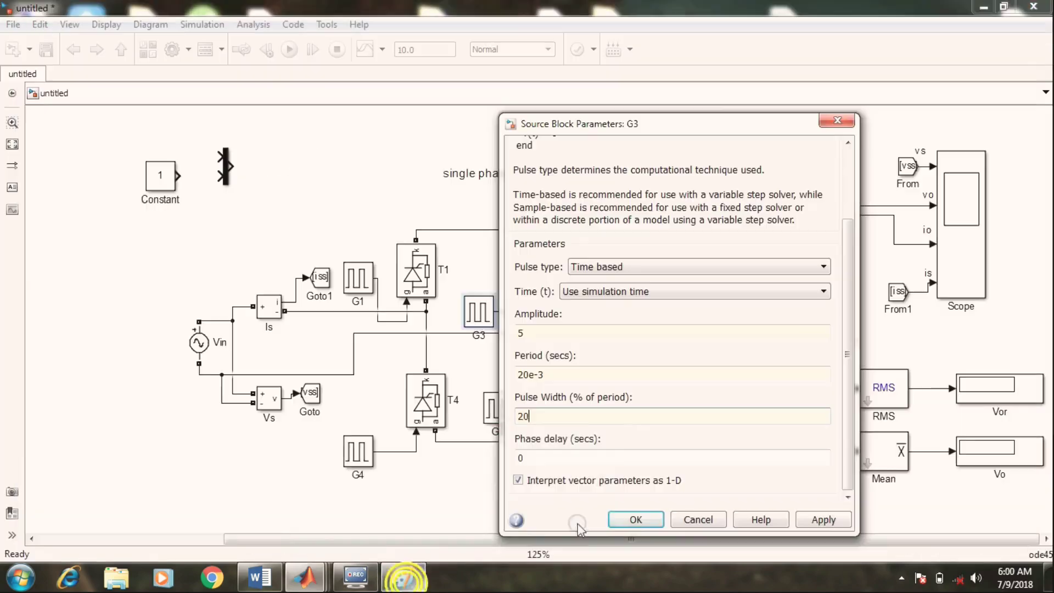
double_click(534, 456)
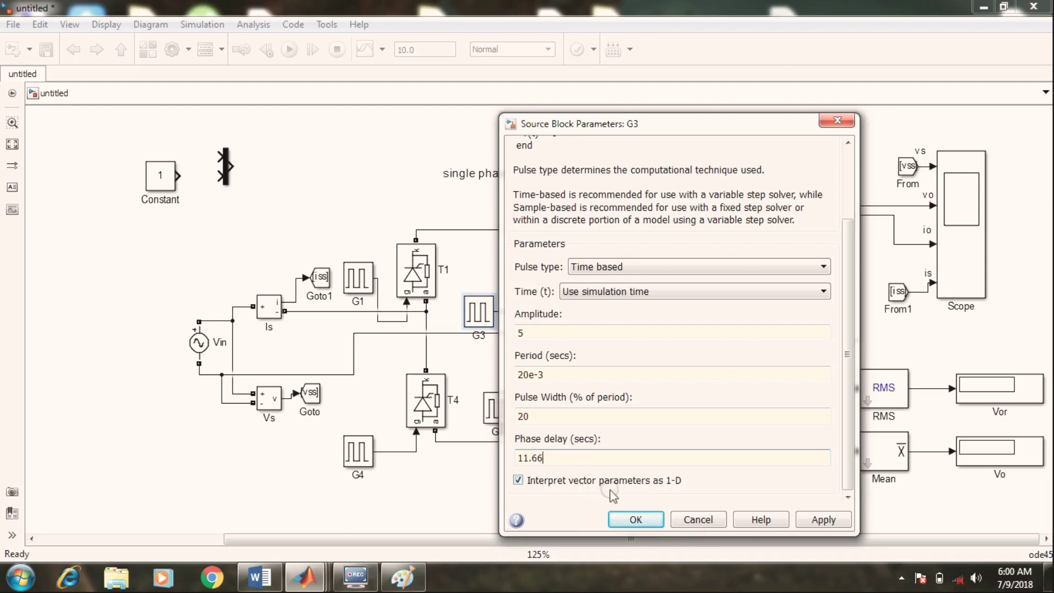
type("e-3")
left_click(821, 519)
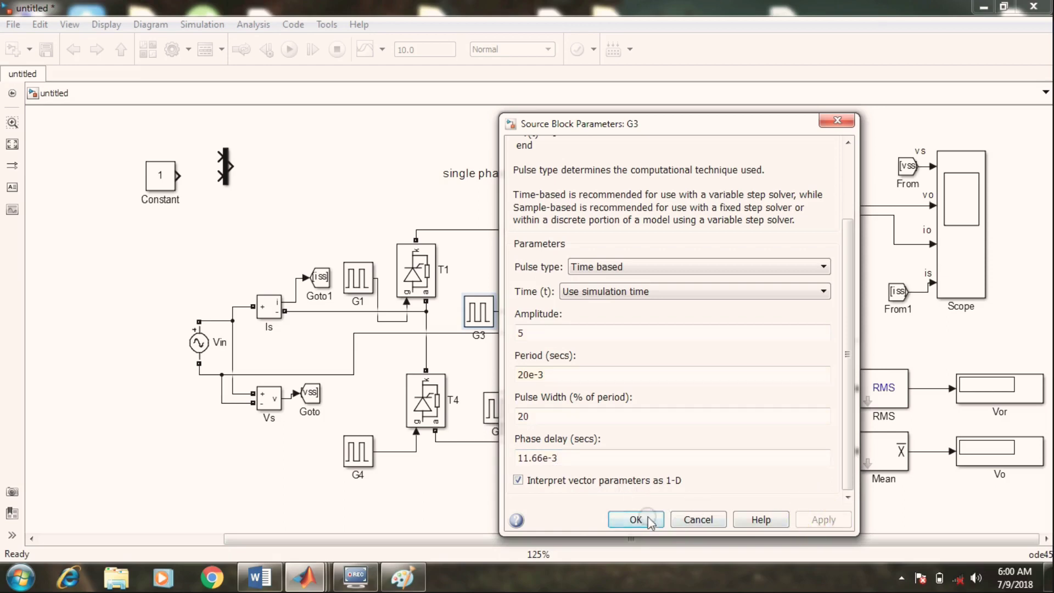
left_click(650, 519)
Set pulse generator G4's amplitude to 5 and period to 20e-3 s
left_click(361, 455)
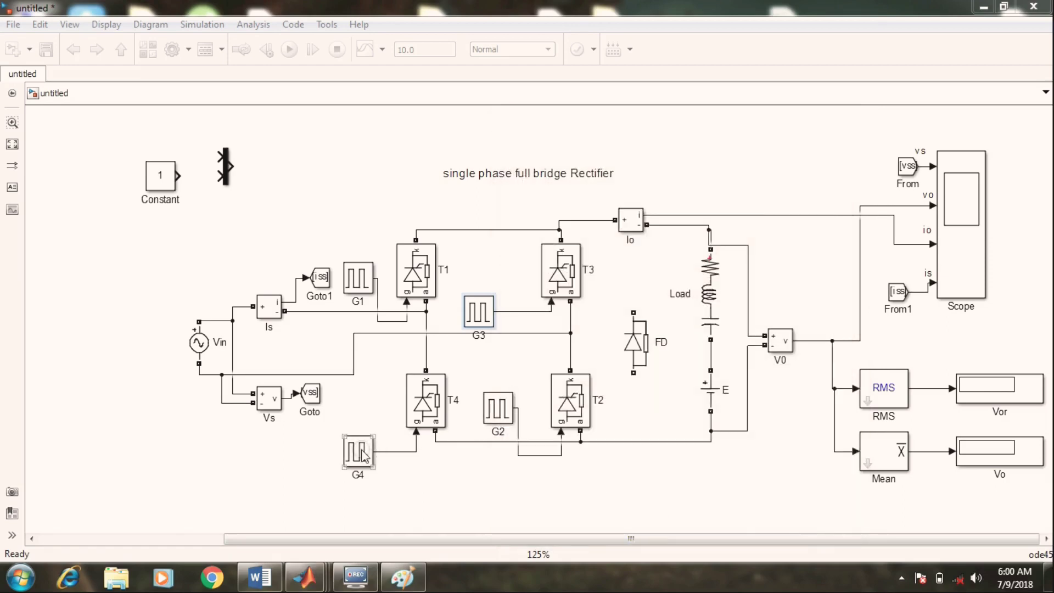
double_click(361, 455)
double_click(414, 475)
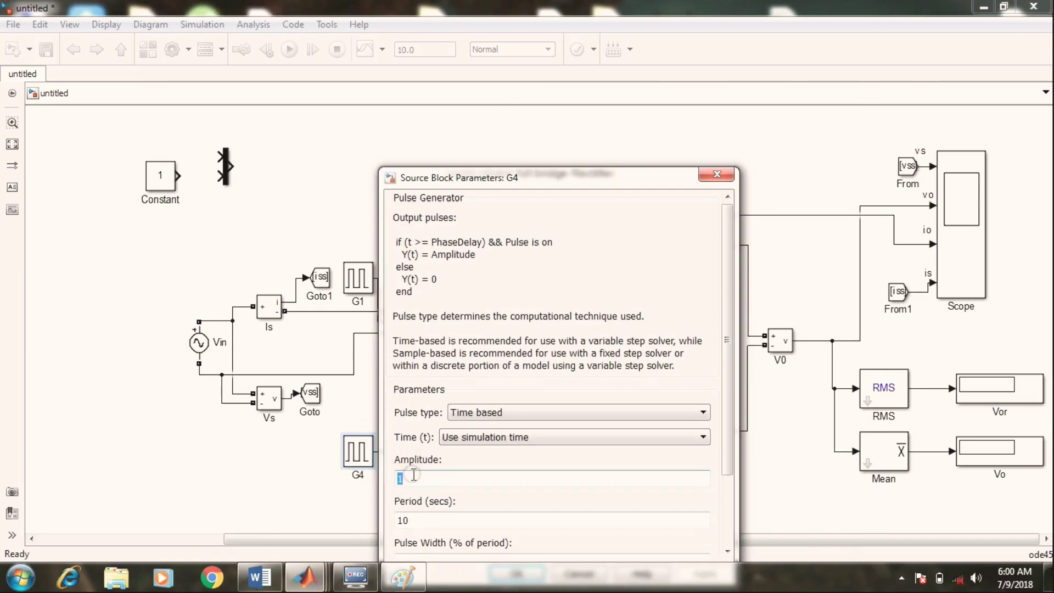
type("5")
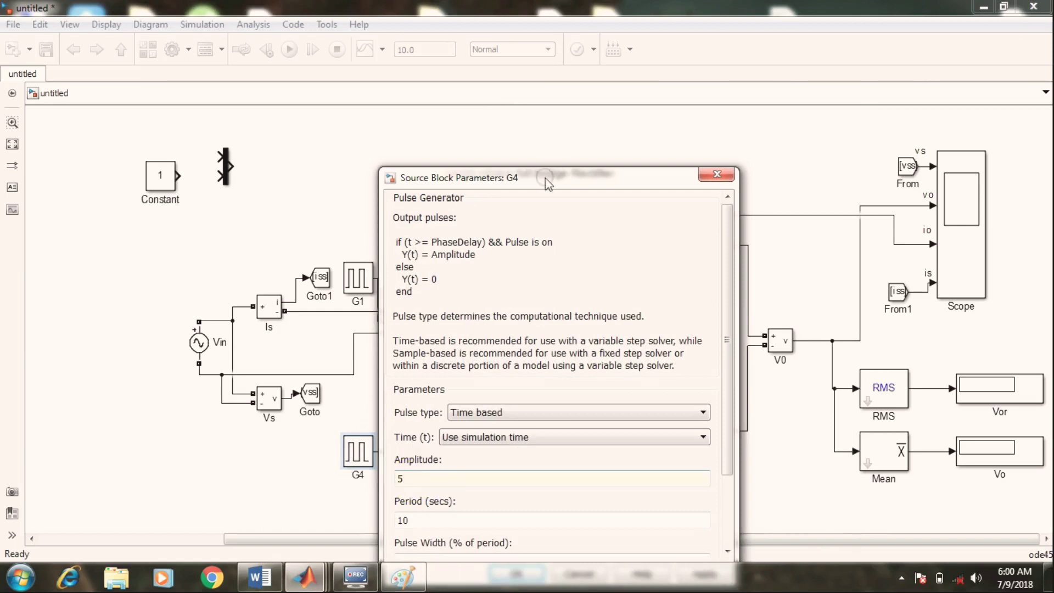
left_click_drag(547, 184, 573, 62)
double_click(439, 397)
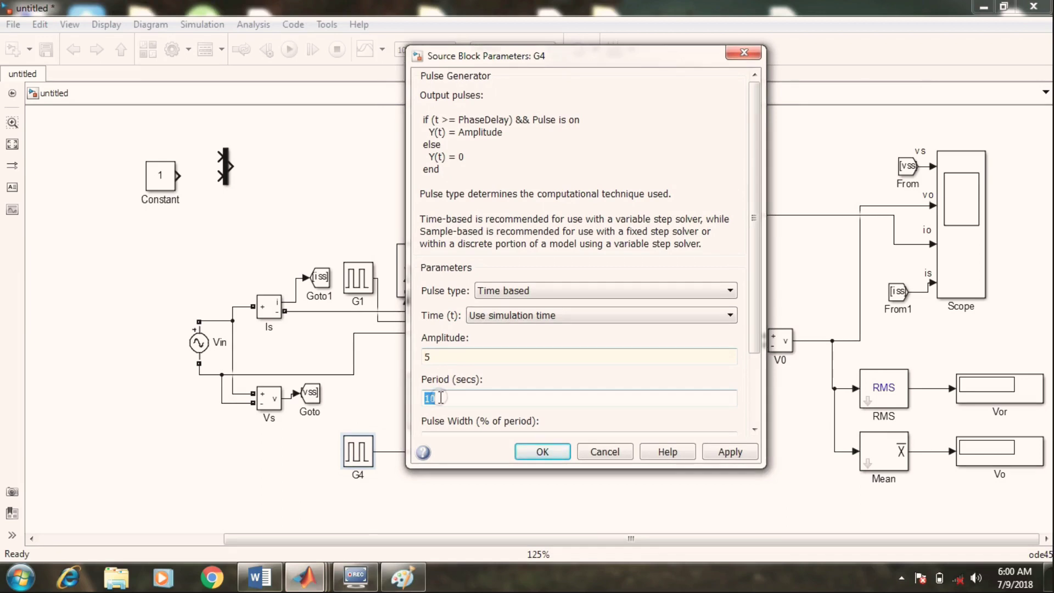
type("20e-3")
Set G4's pulse width to 20 % and phase delay to 11.66e-3 s, and confirm the parameters
scroll(757, 324, "down", 3)
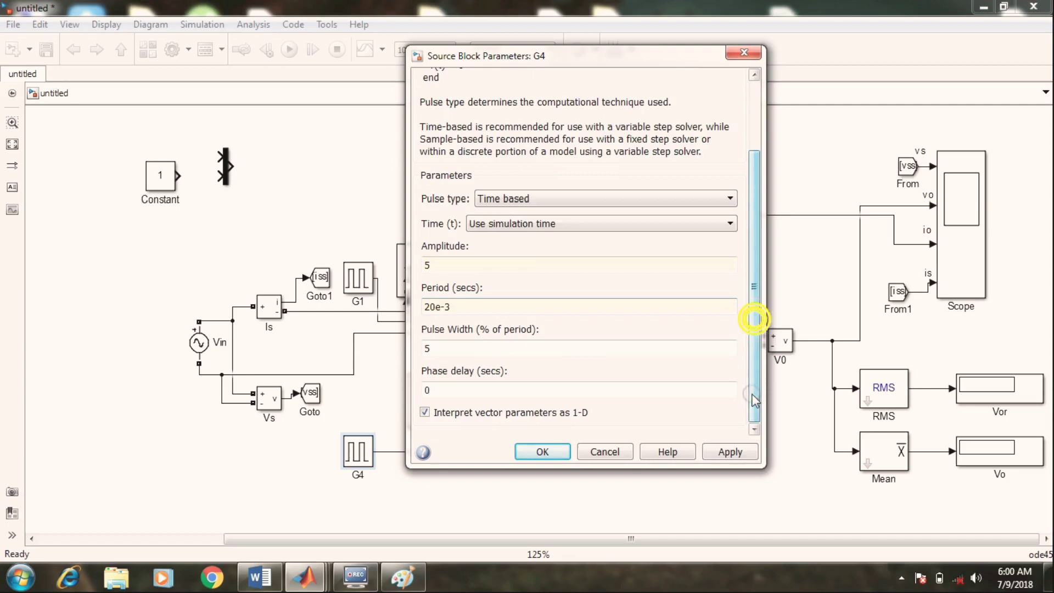
double_click(435, 351)
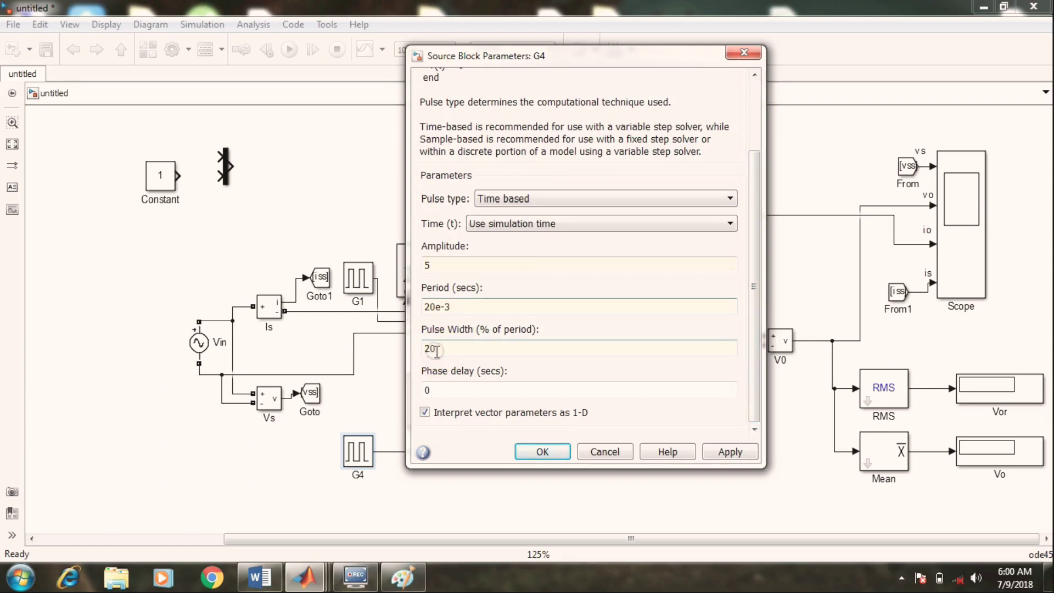
double_click(437, 390)
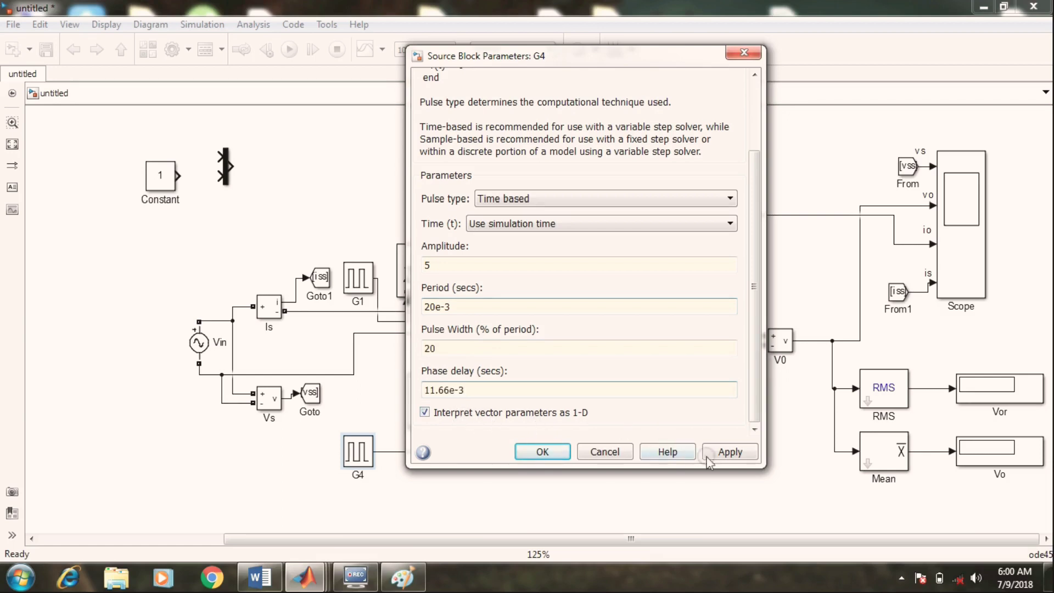
left_click(725, 450)
left_click(527, 456)
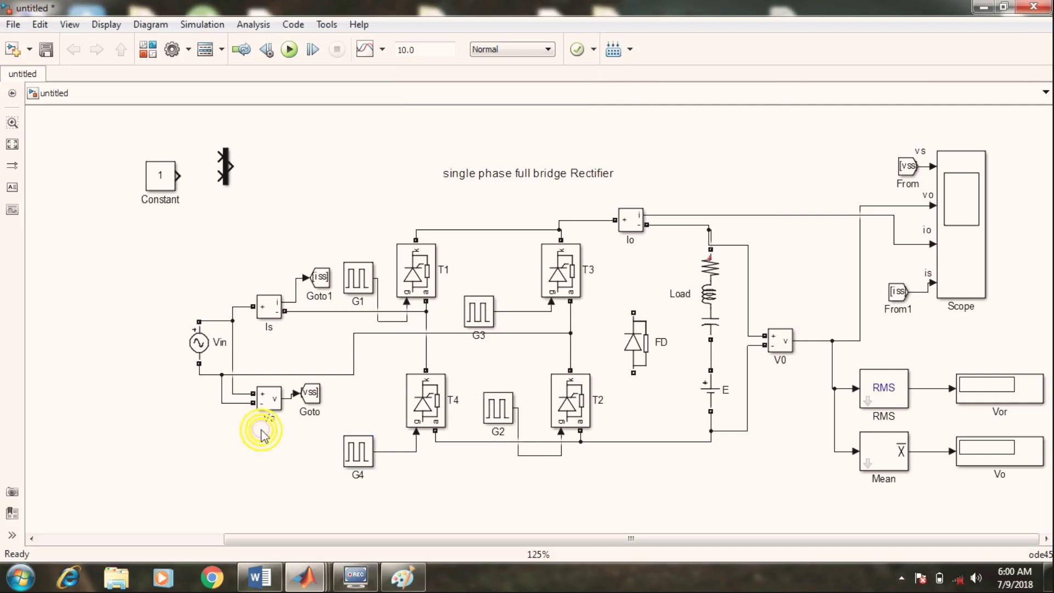
left_click(201, 344)
double_click(202, 346)
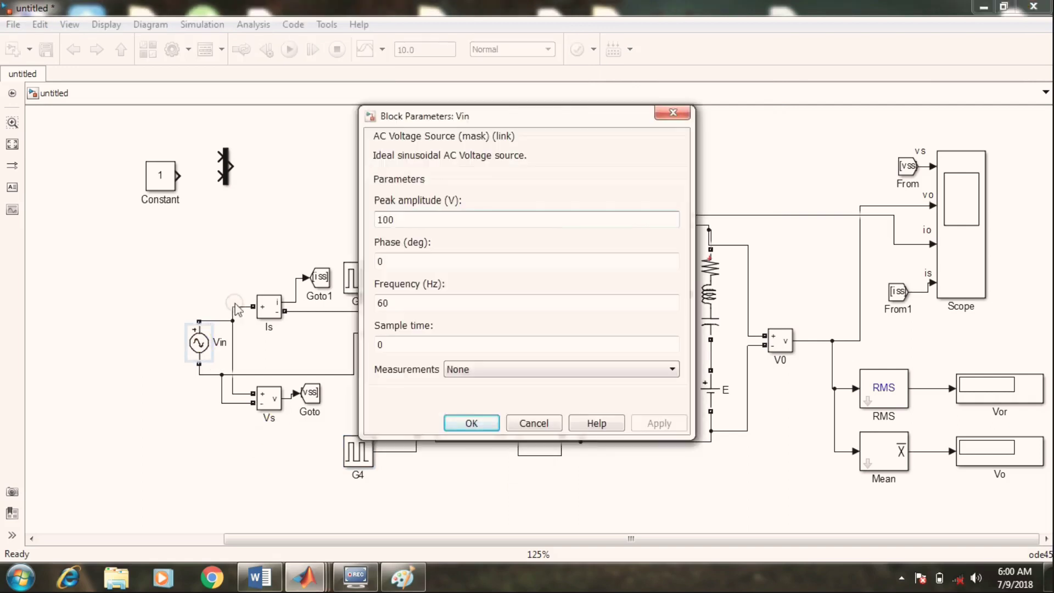
left_click(673, 118)
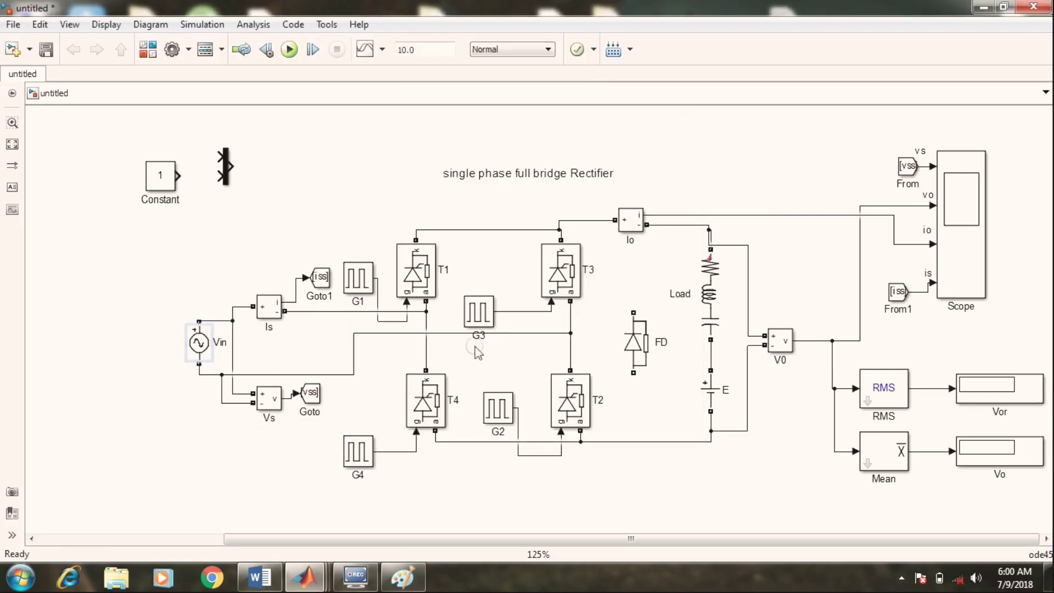
Open the parameters of the AC voltage source Vin and set its peak amplitude to 230 V
double_click(199, 350)
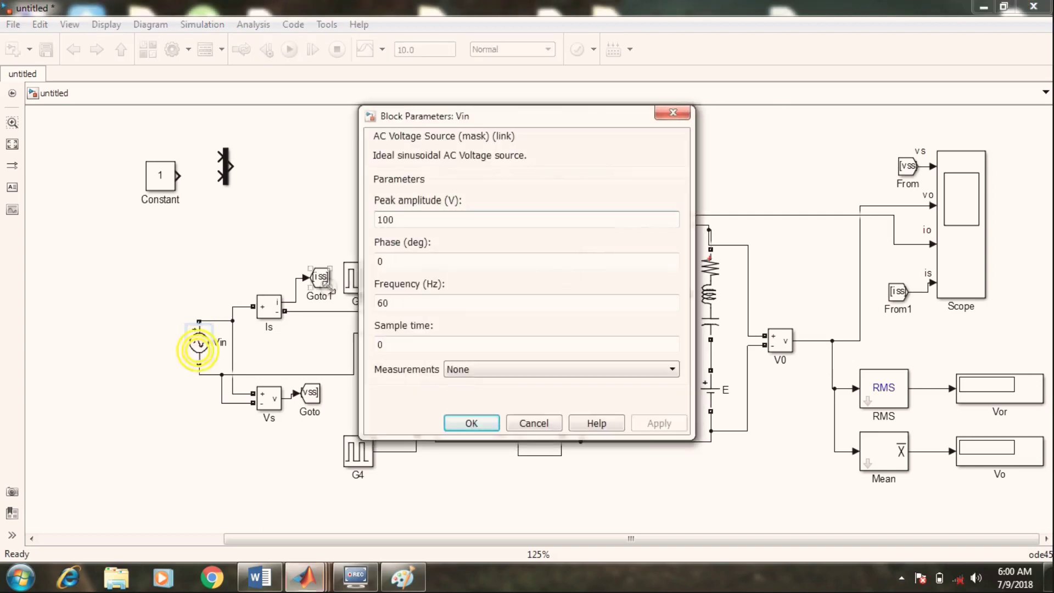
left_click(409, 218)
left_click_drag(409, 218, 363, 219)
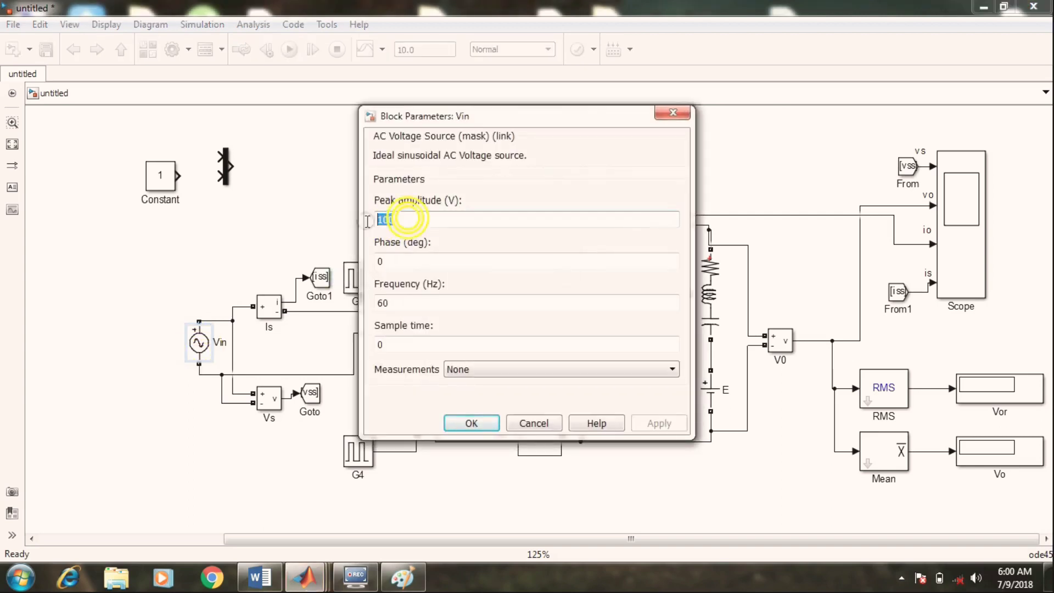
type("230")
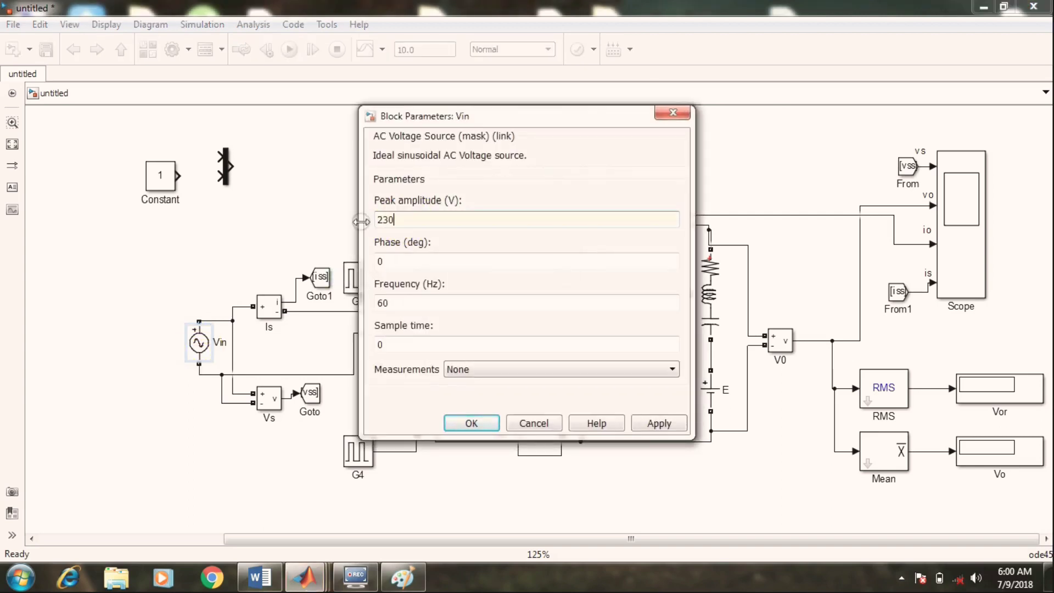
Set Vin's frequency to 50 Hz and confirm the source parameters
left_click(394, 259)
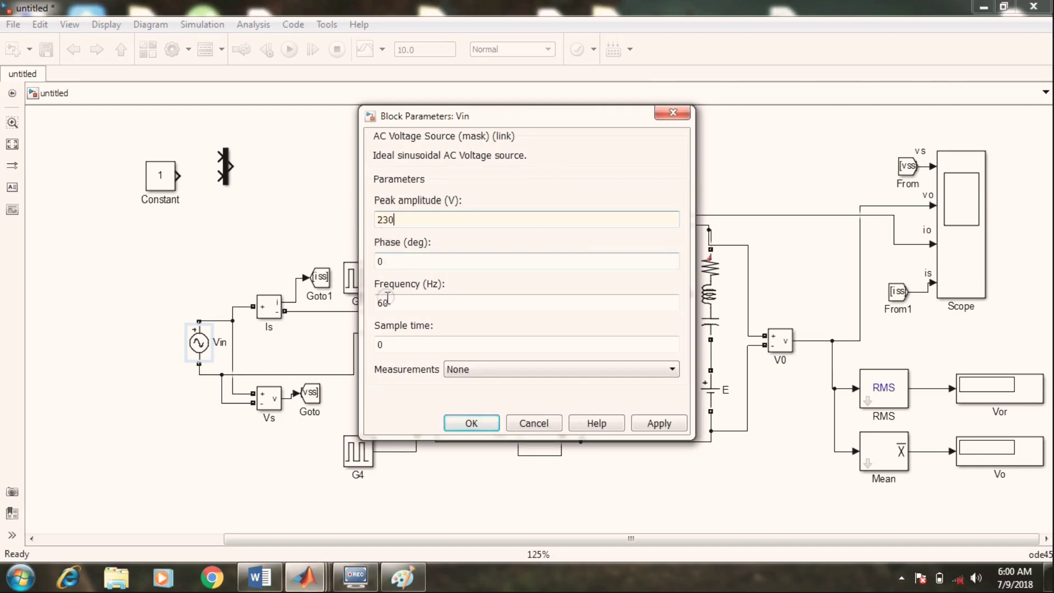
left_click(389, 304)
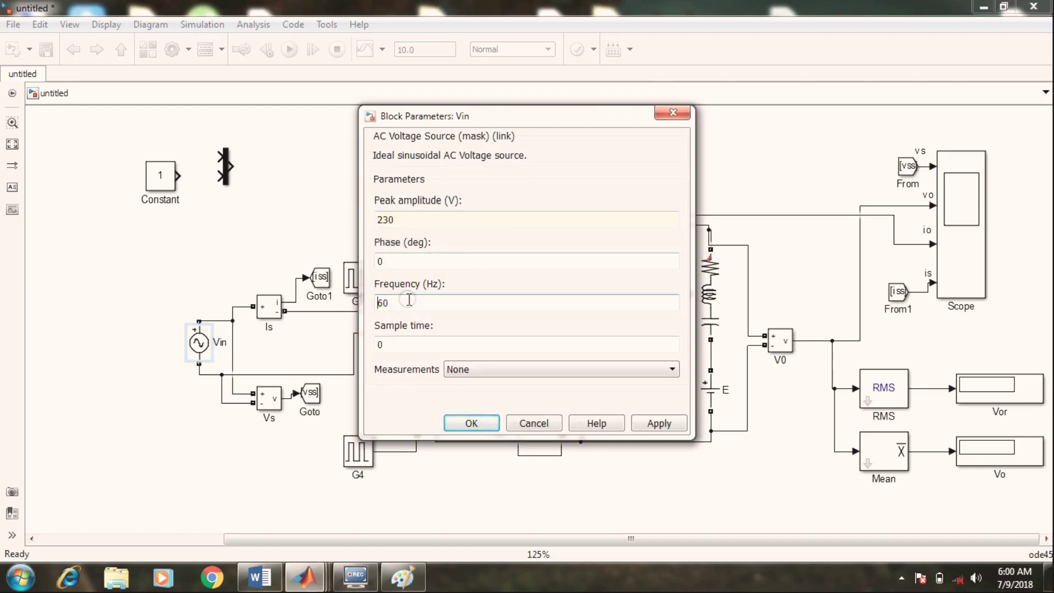
left_click_drag(409, 302, 367, 307)
type("50")
left_click(657, 425)
left_click(471, 423)
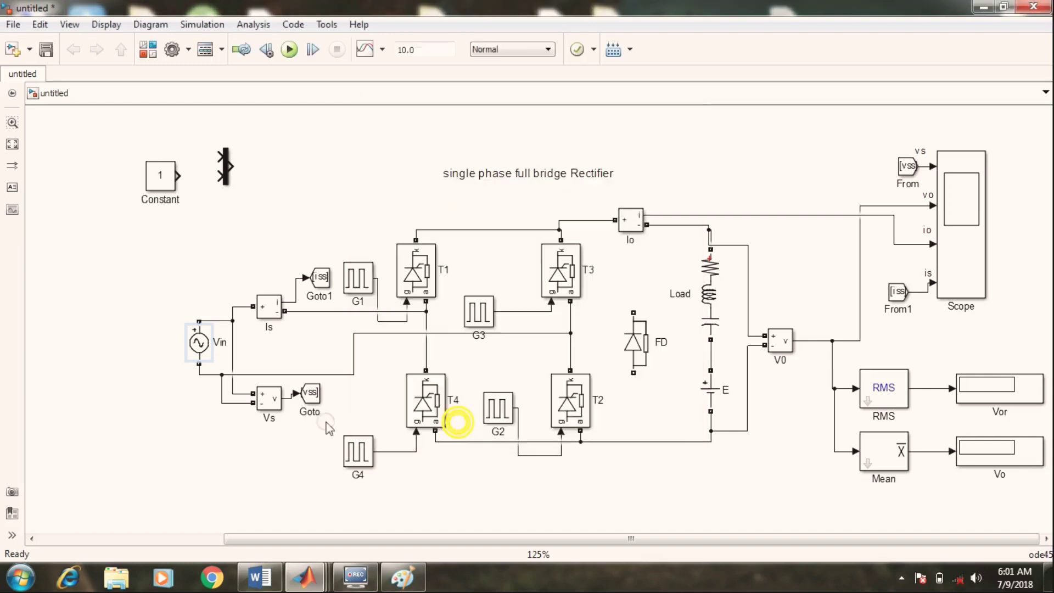
left_click(256, 454)
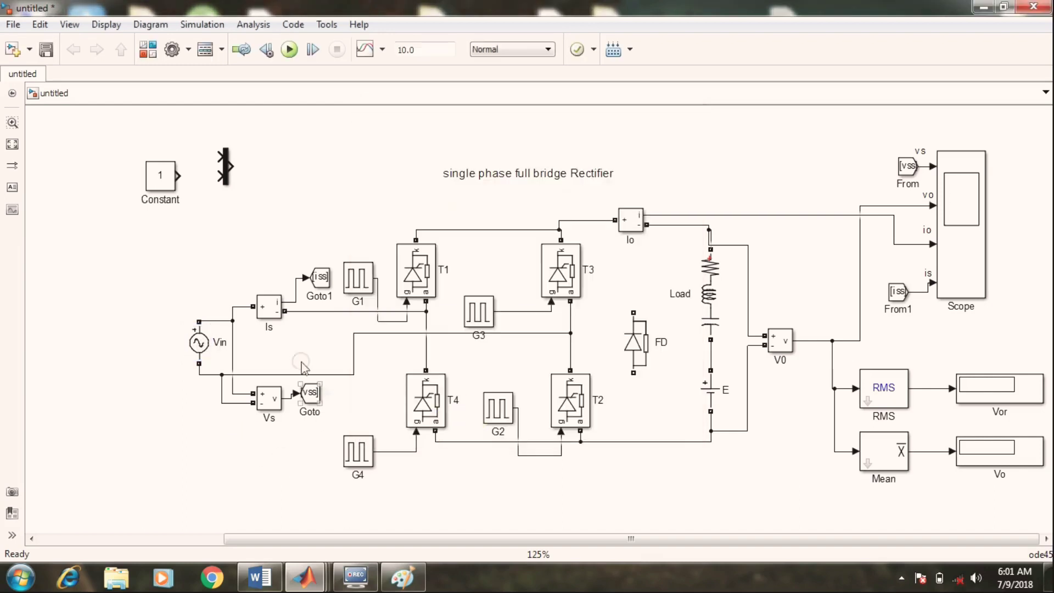
left_click(428, 302)
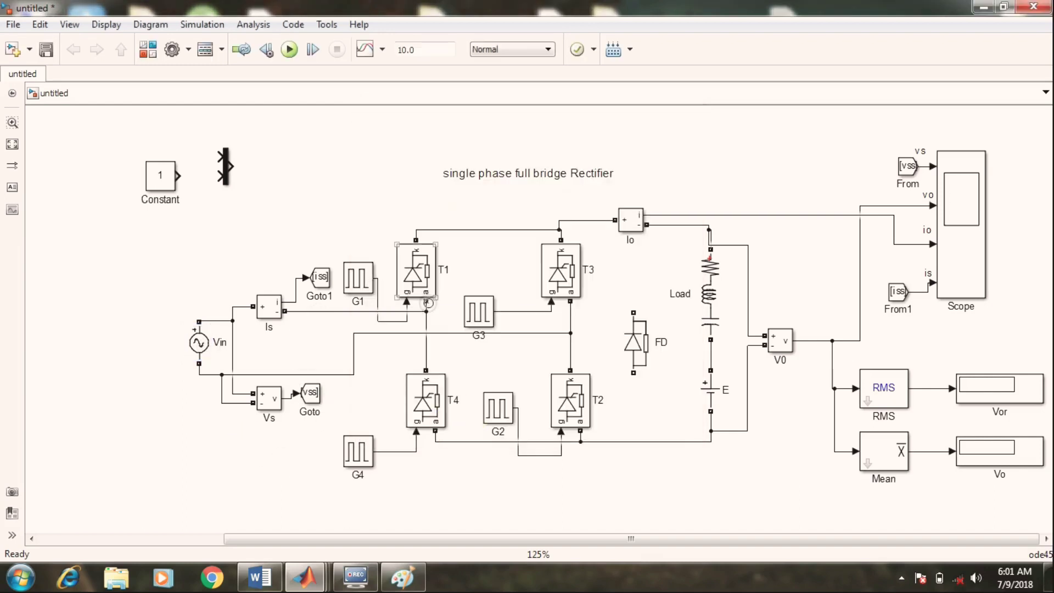
Open the parameters of the Load branch and change its branch type to RL
left_click(372, 296)
left_click(730, 288)
double_click(713, 289)
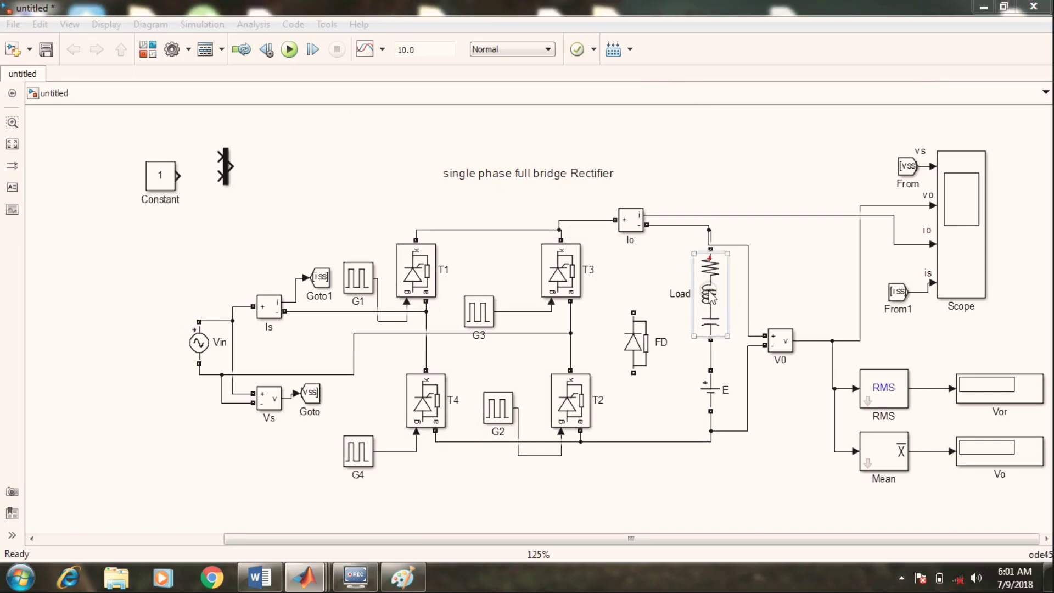
left_click(470, 209)
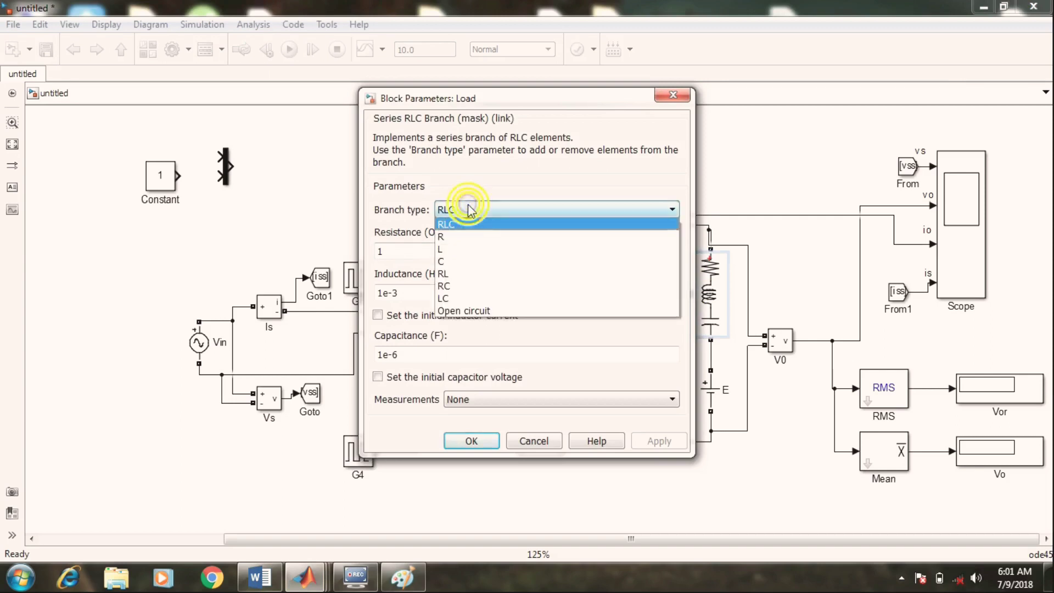
left_click(450, 274)
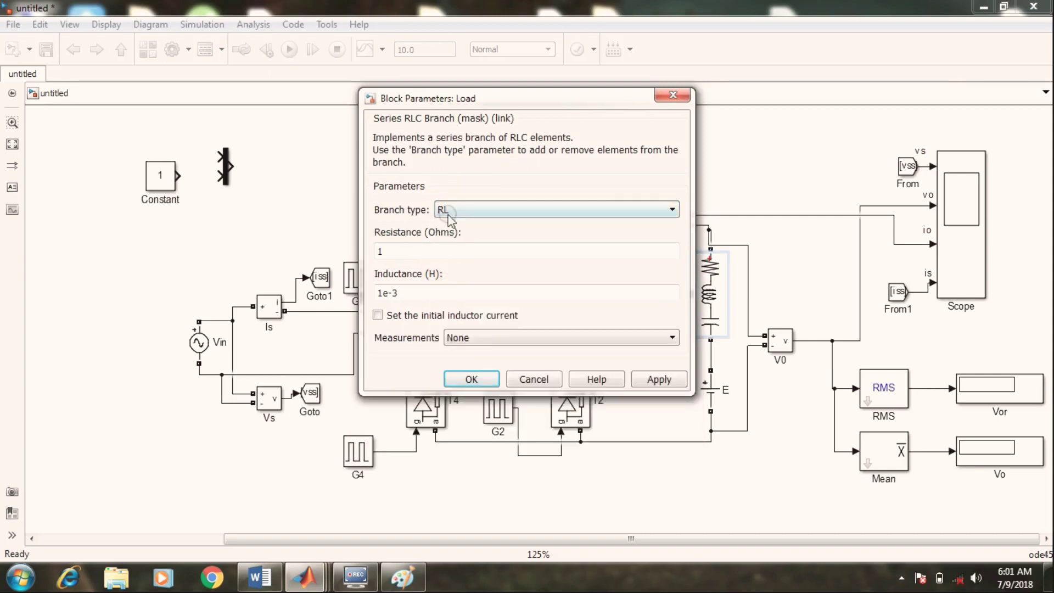
Set the load's resistance to 10 ohms and inductance to 30e-3 H, check the problem statement in Word, and confirm the parameters
double_click(387, 250)
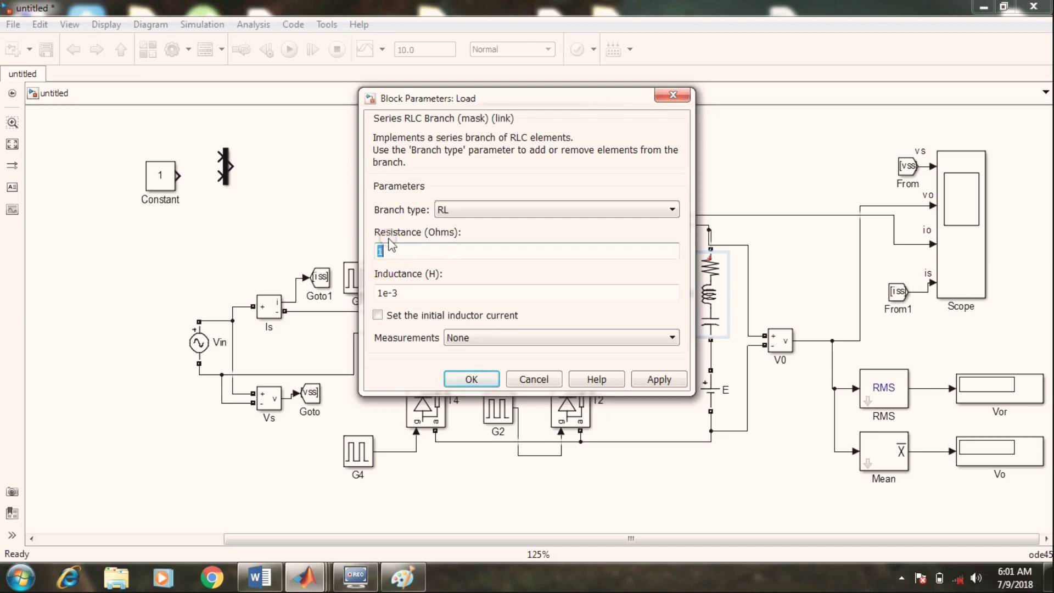
type("10")
double_click(387, 293)
left_click(381, 294)
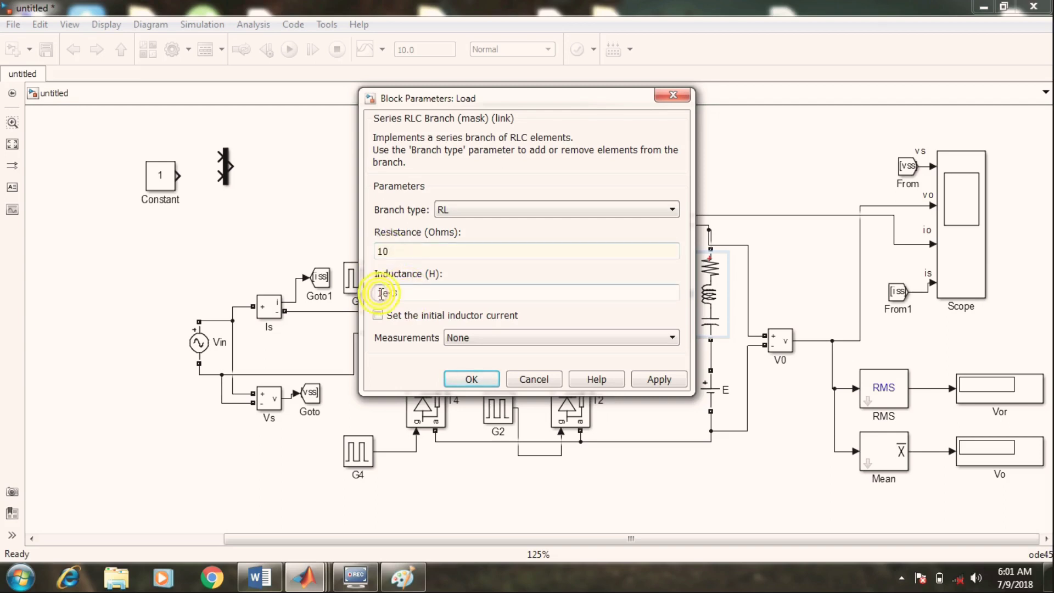
key("BackSpace")
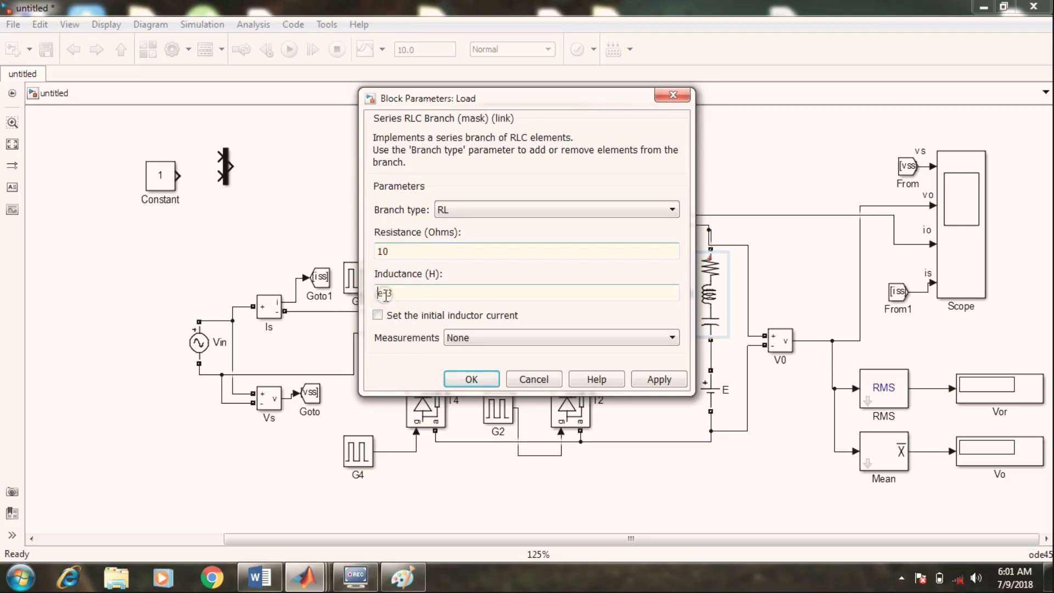
type("30")
left_click(280, 584)
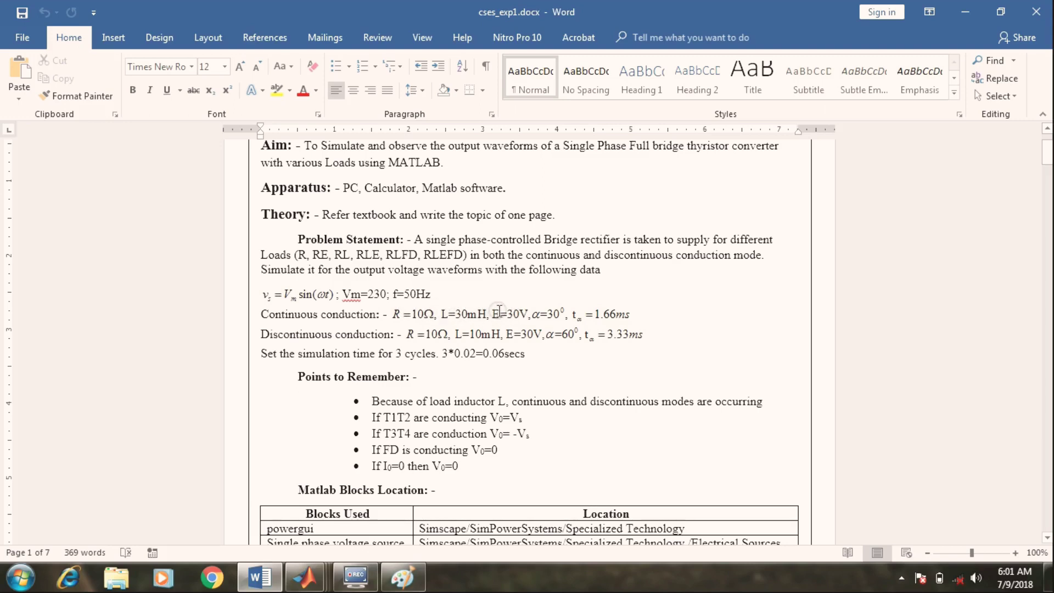
left_click(965, 11)
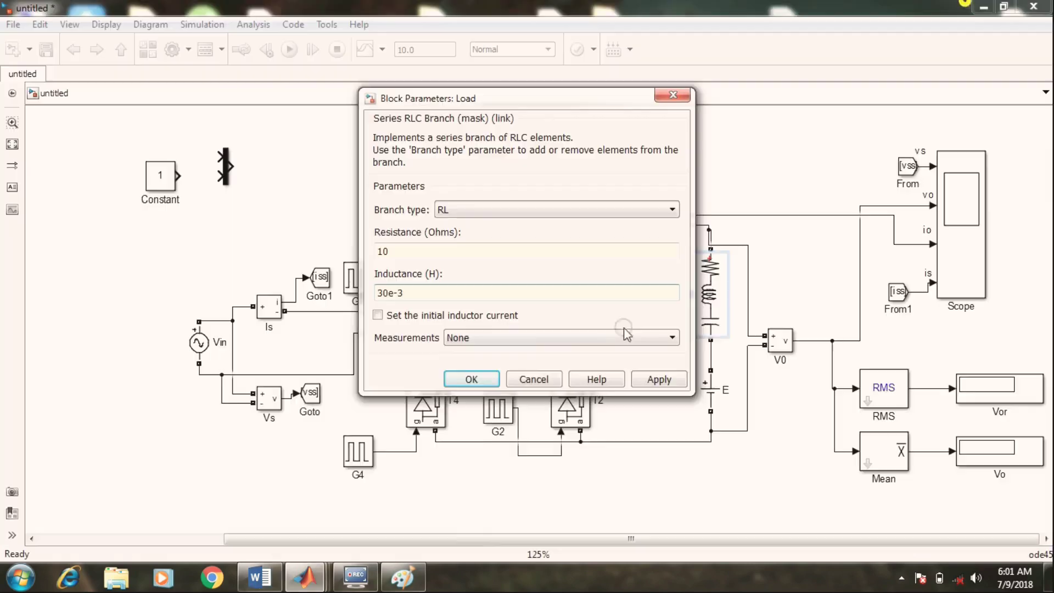
left_click(657, 378)
left_click(471, 379)
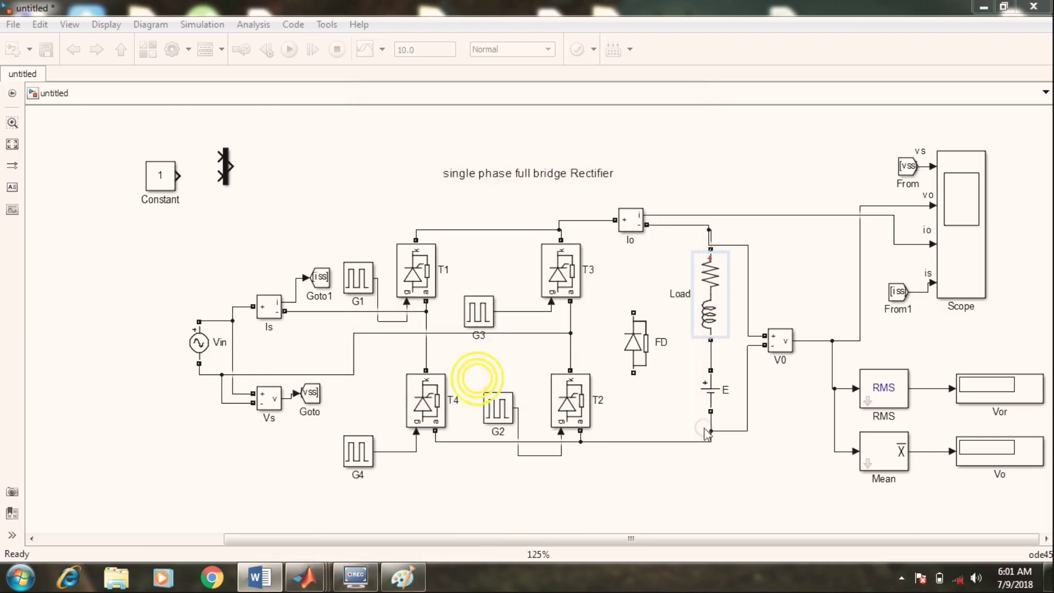
Set the amplitude of the DC voltage source E to 0 V and confirm
double_click(708, 392)
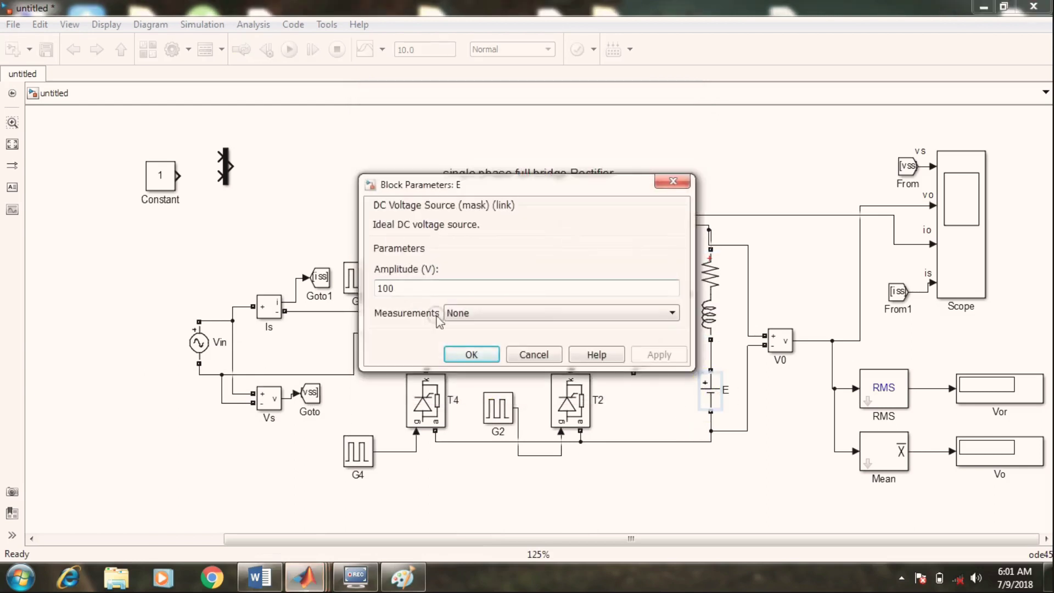
left_click(408, 292)
key("BackSpace")
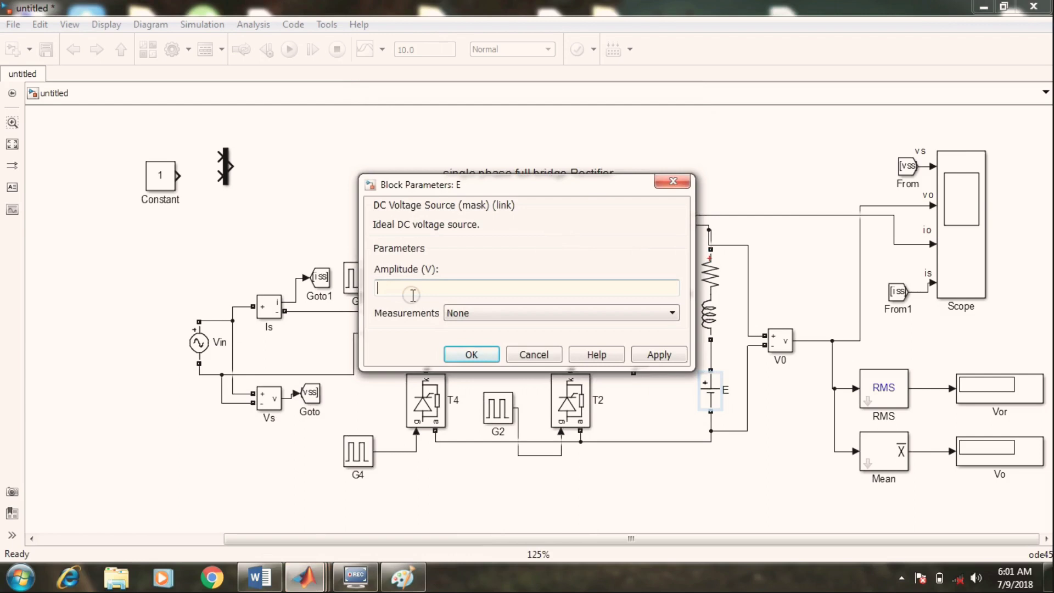
left_click(648, 353)
left_click(451, 360)
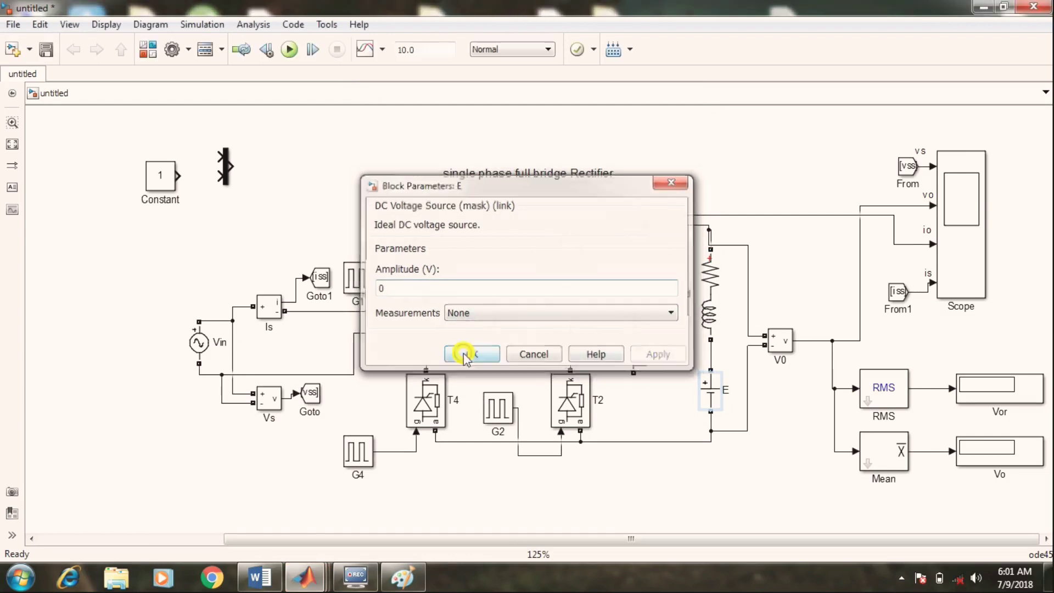
left_click(761, 487)
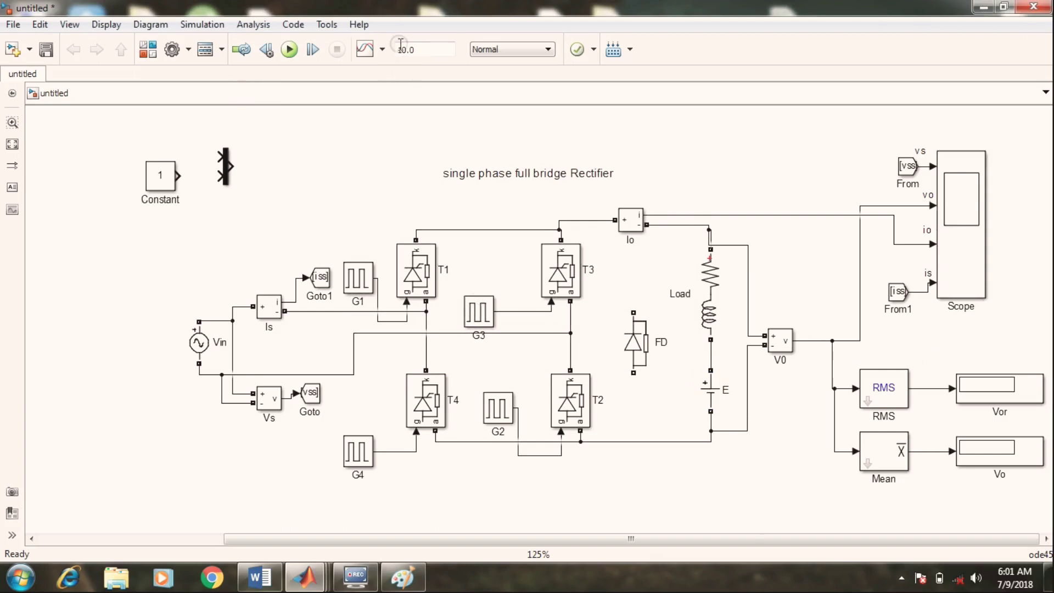
Set the simulation stop time to 0.06 and save the model as you1 in the exp1 folder
double_click(419, 50)
left_click(46, 50)
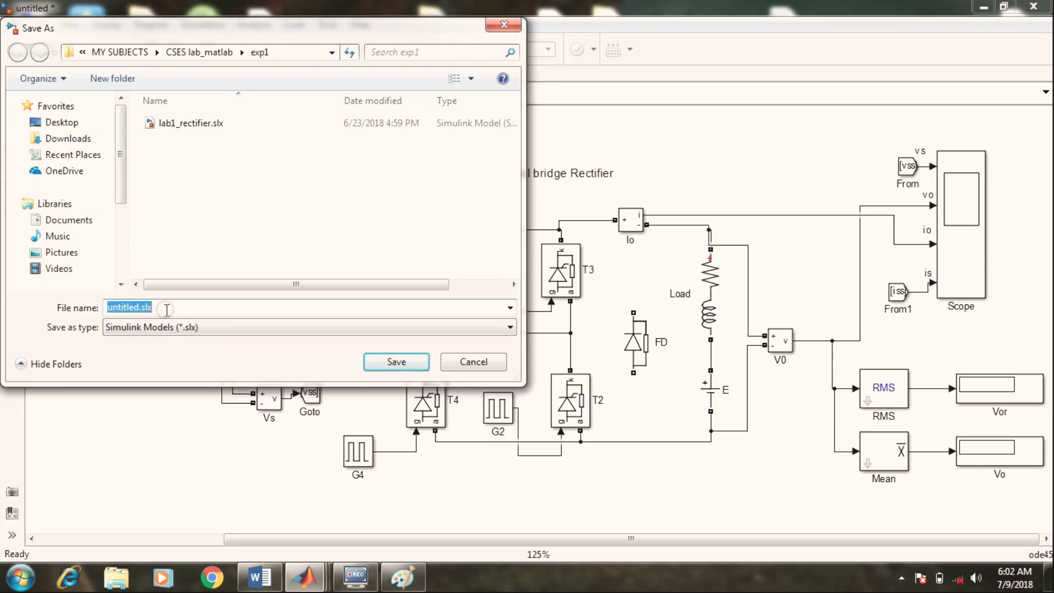
type("yo")
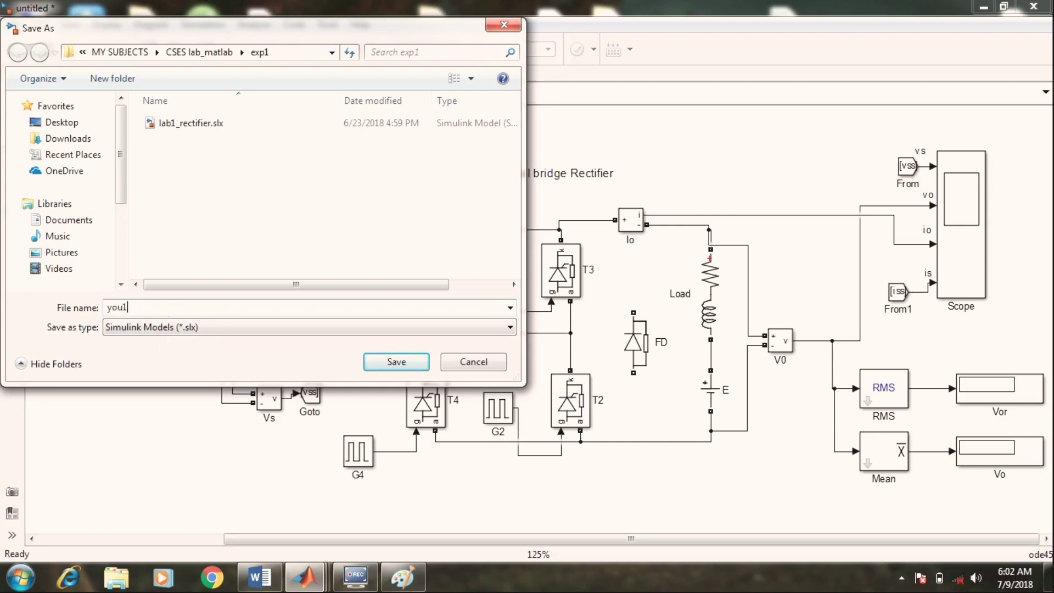
type("u1")
left_click(395, 363)
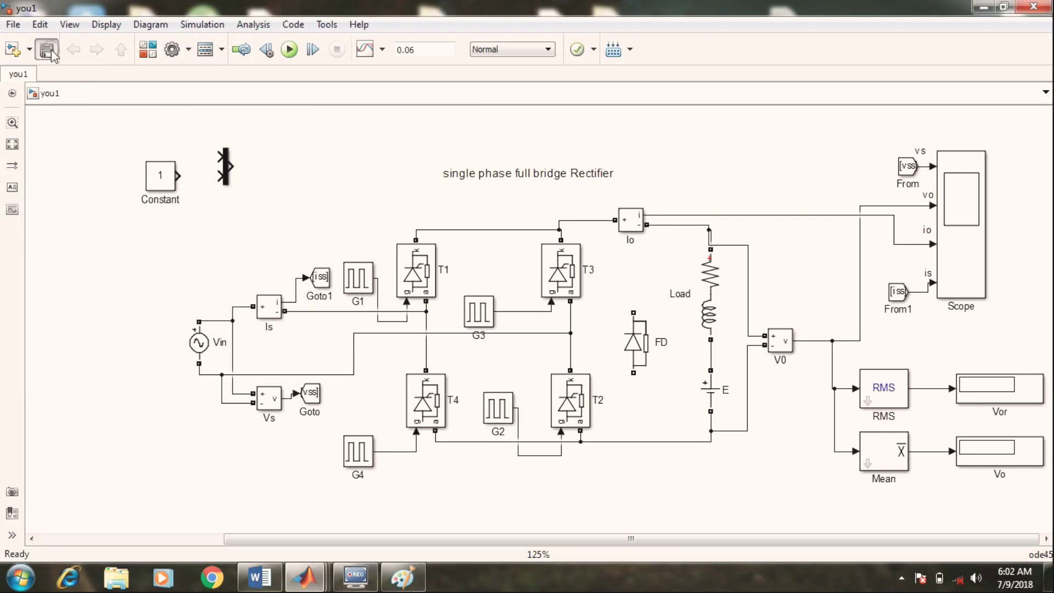
Run the simulation, check the Vor and Vo displays, and examine the autoscaled scope waveforms
left_click(289, 50)
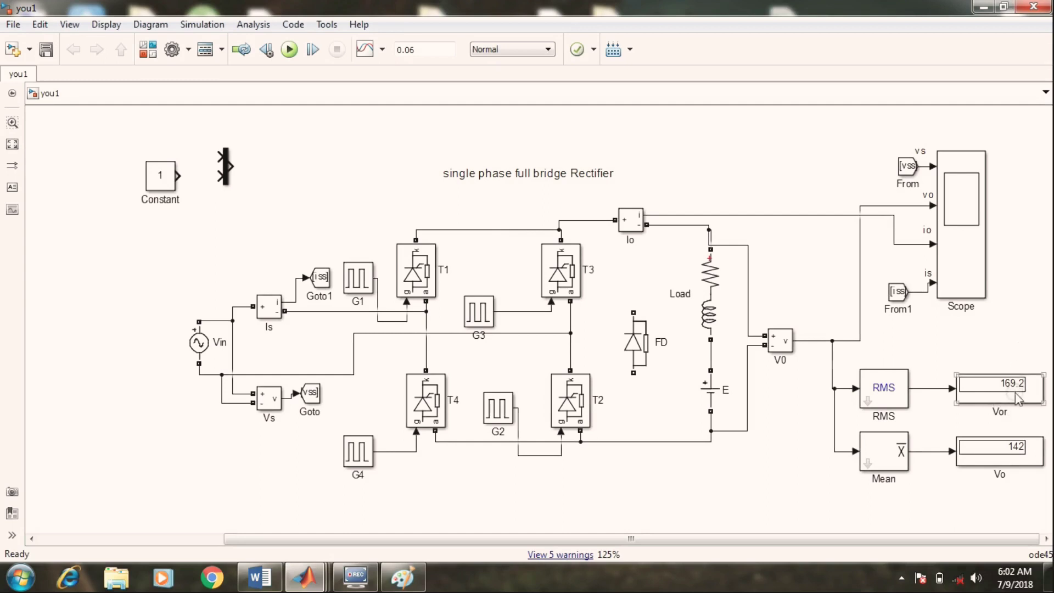
left_click(1009, 457)
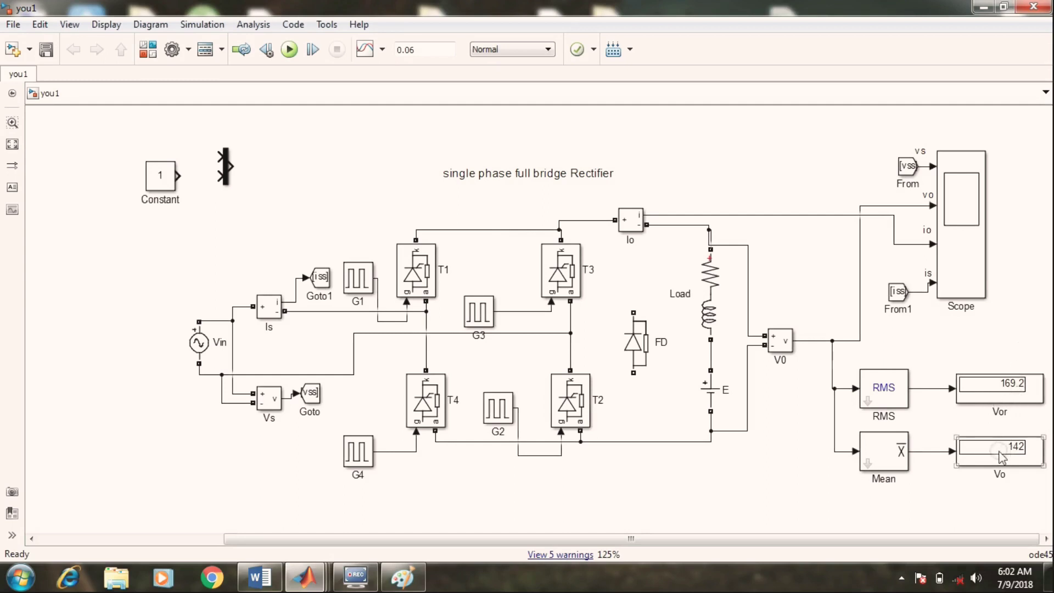
left_click(962, 282)
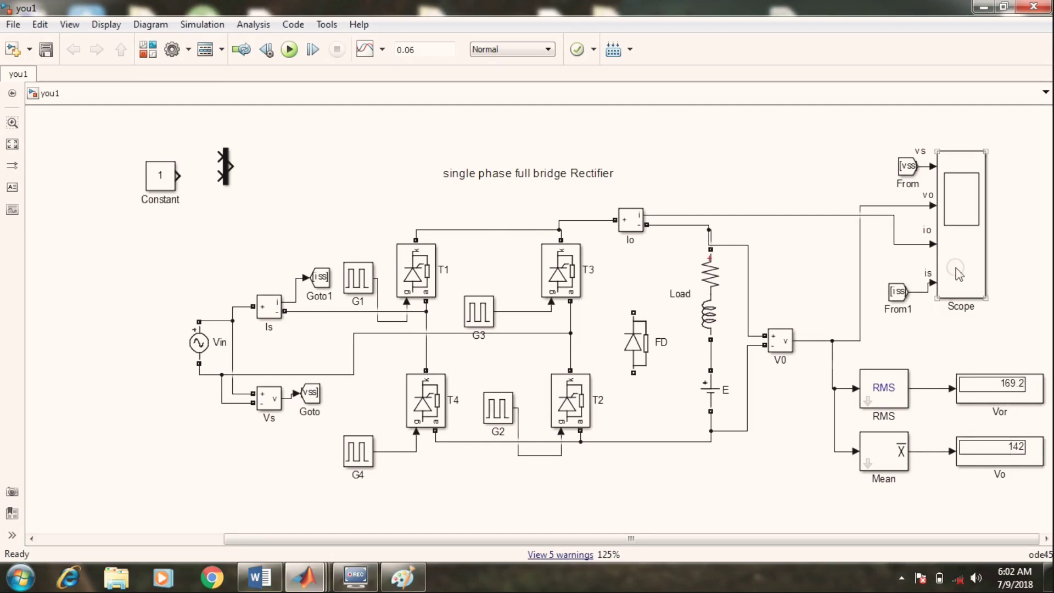
double_click(958, 275)
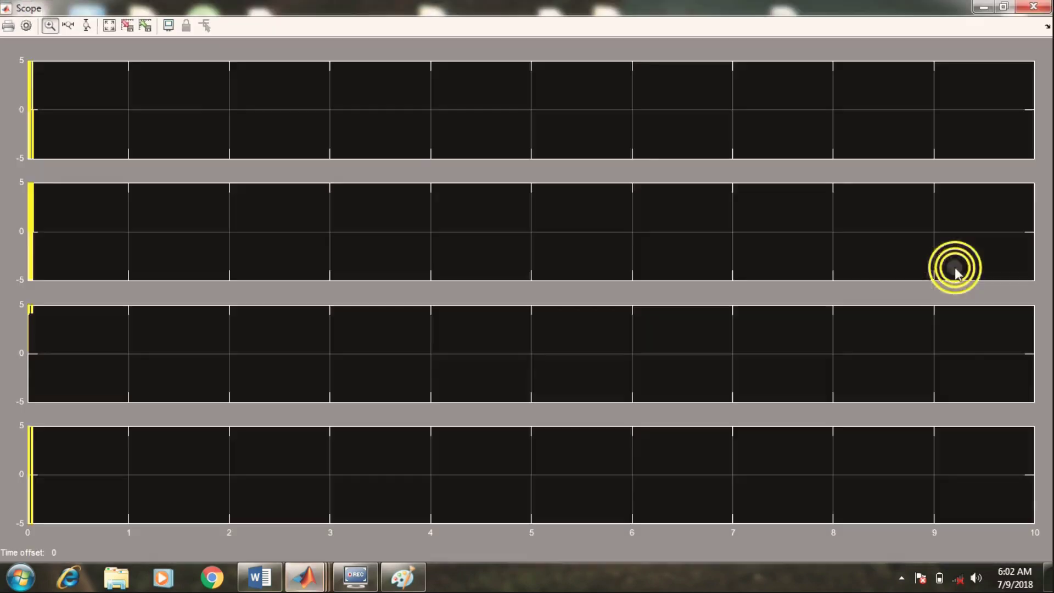
left_click(110, 29)
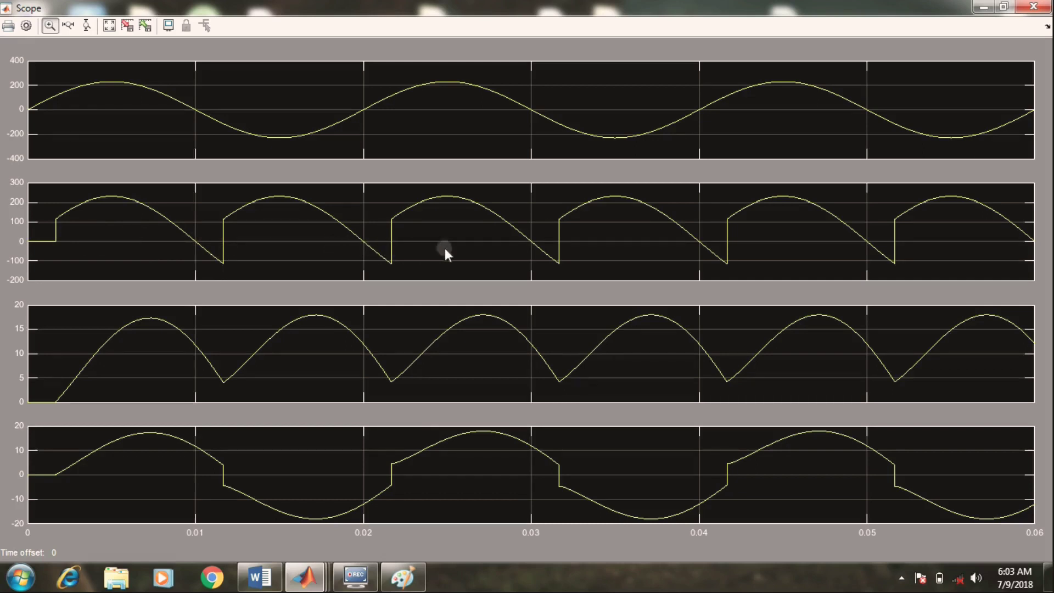
left_click(1034, 7)
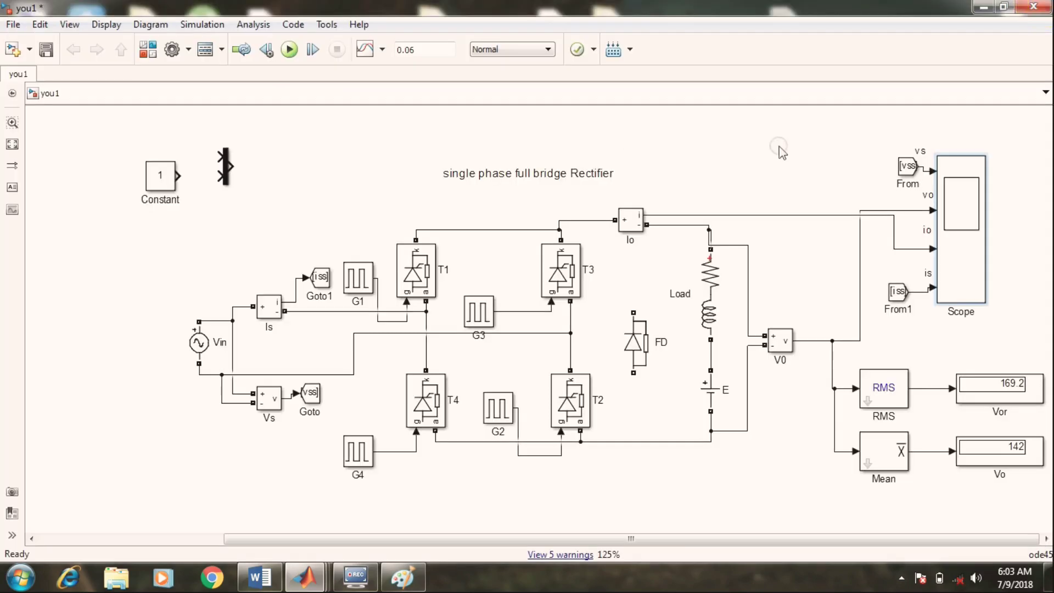
Detach the vss From block from the scope and wire it to the first input of the mux, placed between them
left_click_drag(904, 166, 747, 175)
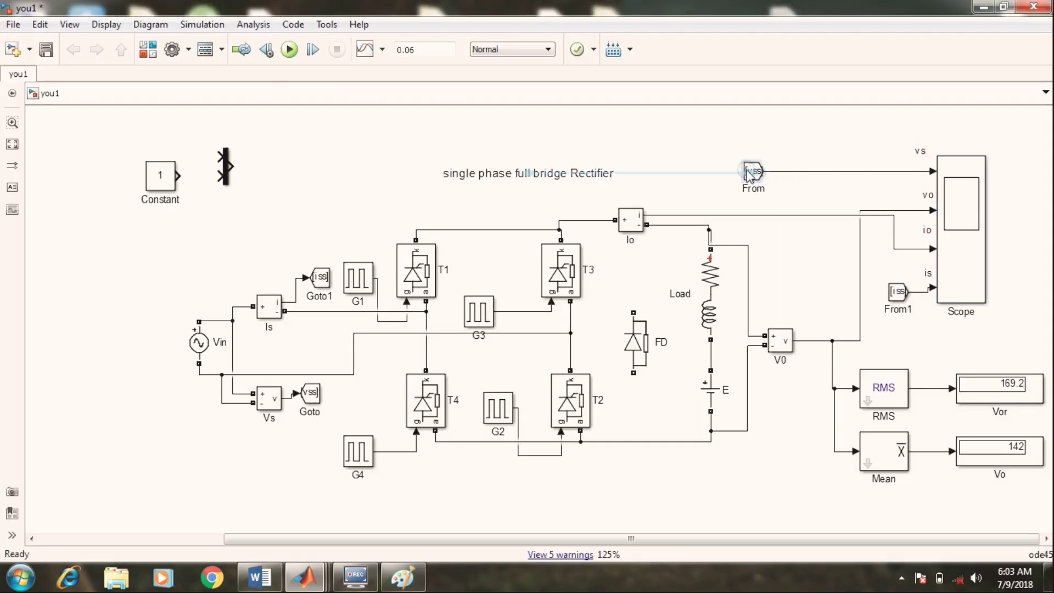
left_click(822, 172)
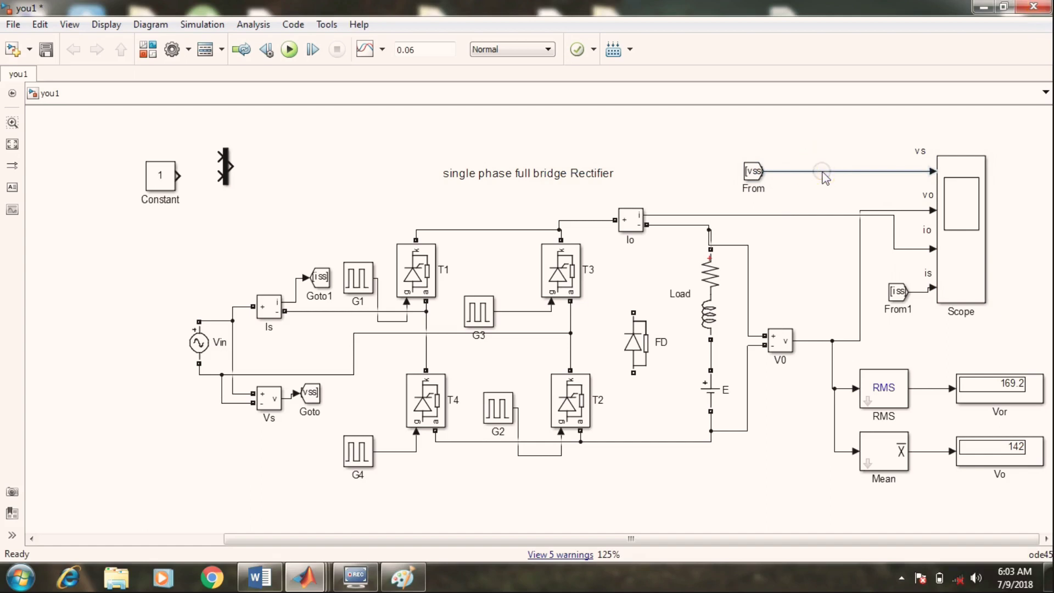
key("Delete")
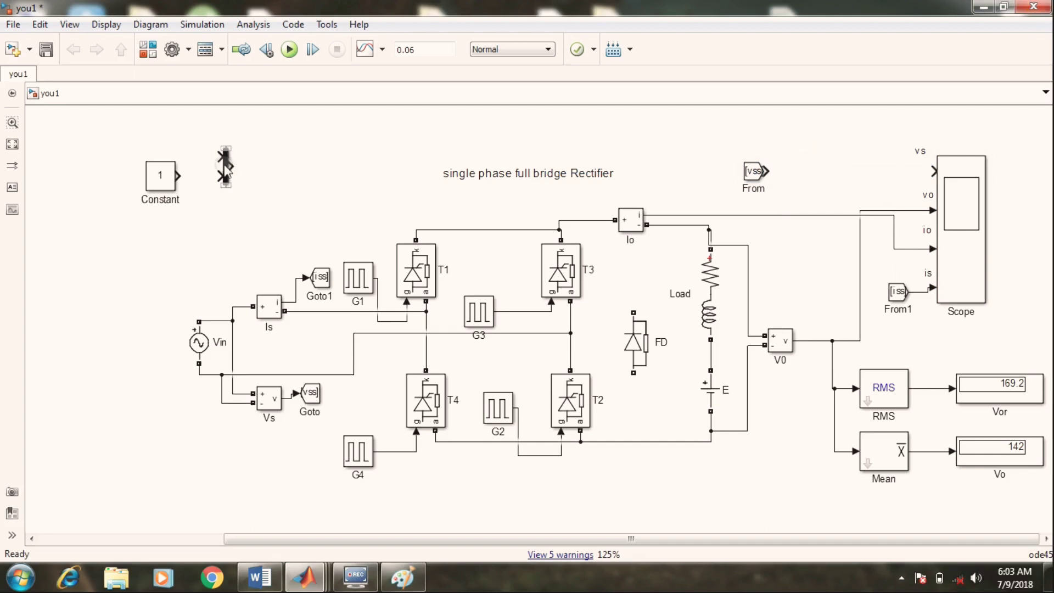
left_click_drag(226, 168, 755, 153)
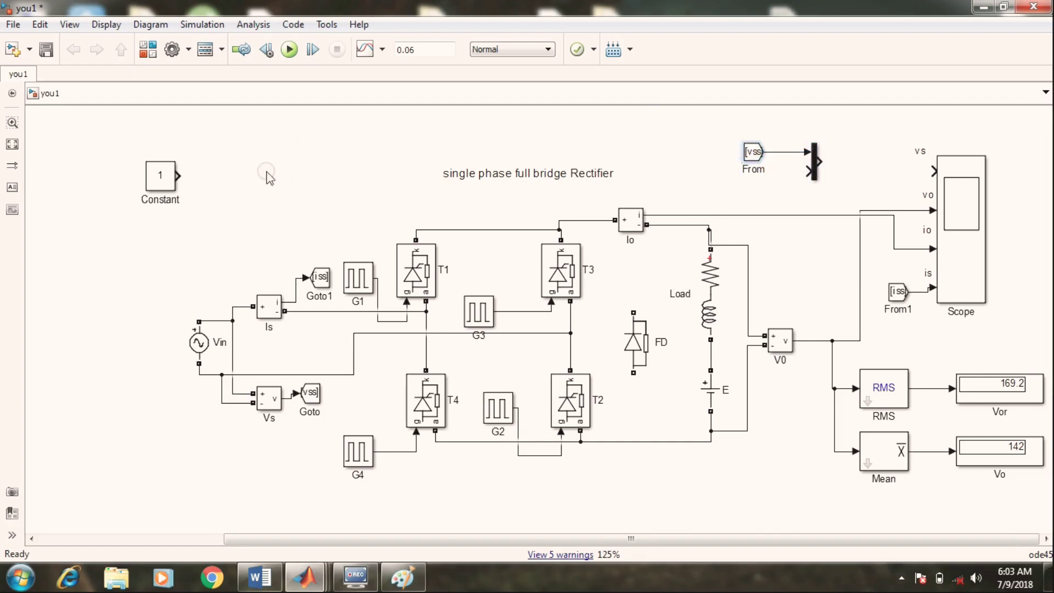
Move the Constant block below the vss From block and set its constant value to 0
left_click_drag(157, 181, 734, 198)
double_click(734, 197)
key("Return")
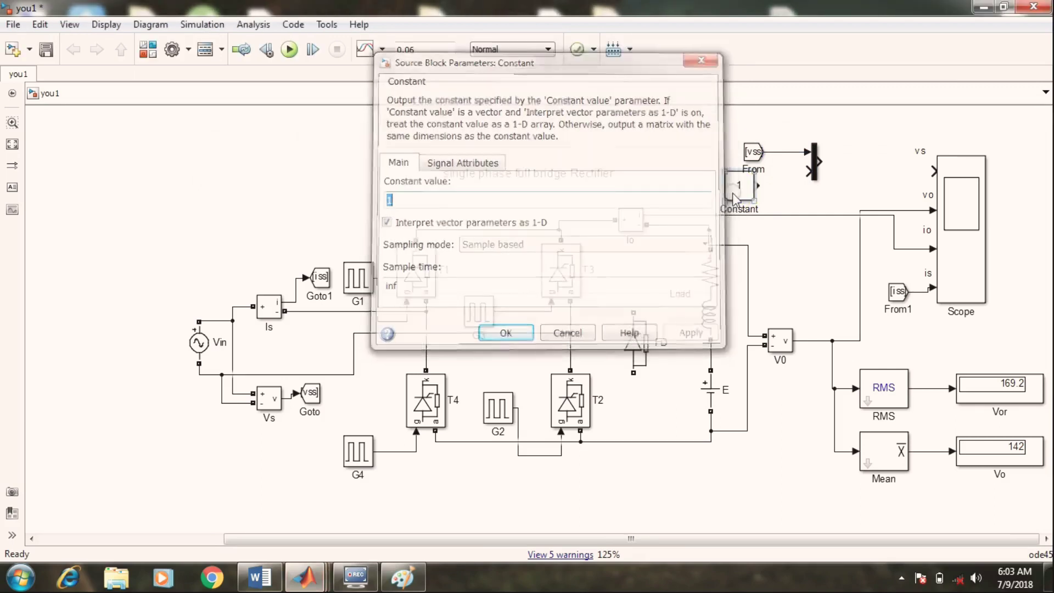
double_click(733, 196)
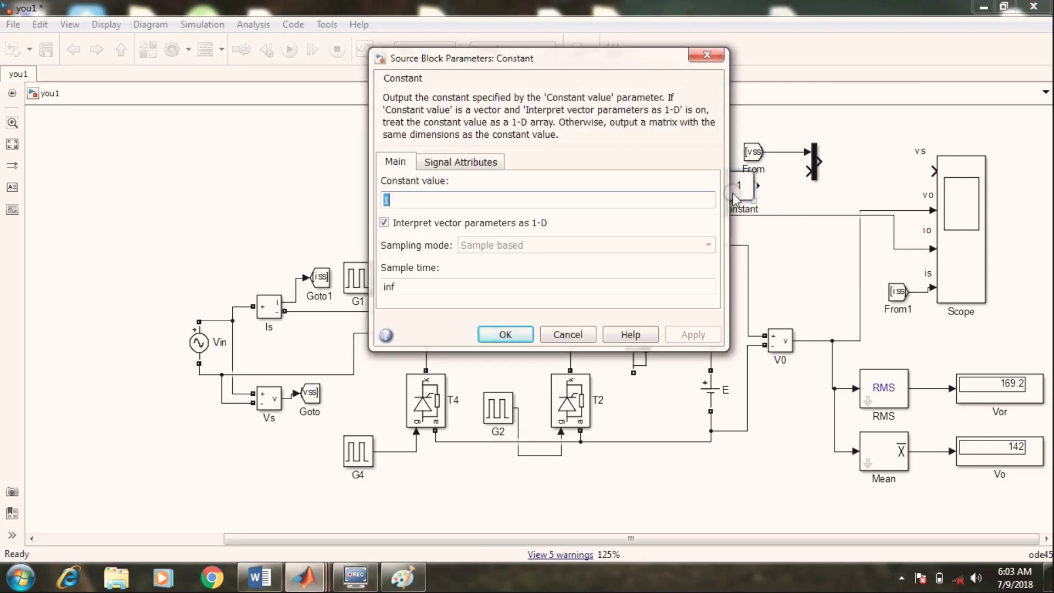
type("0")
key("Return")
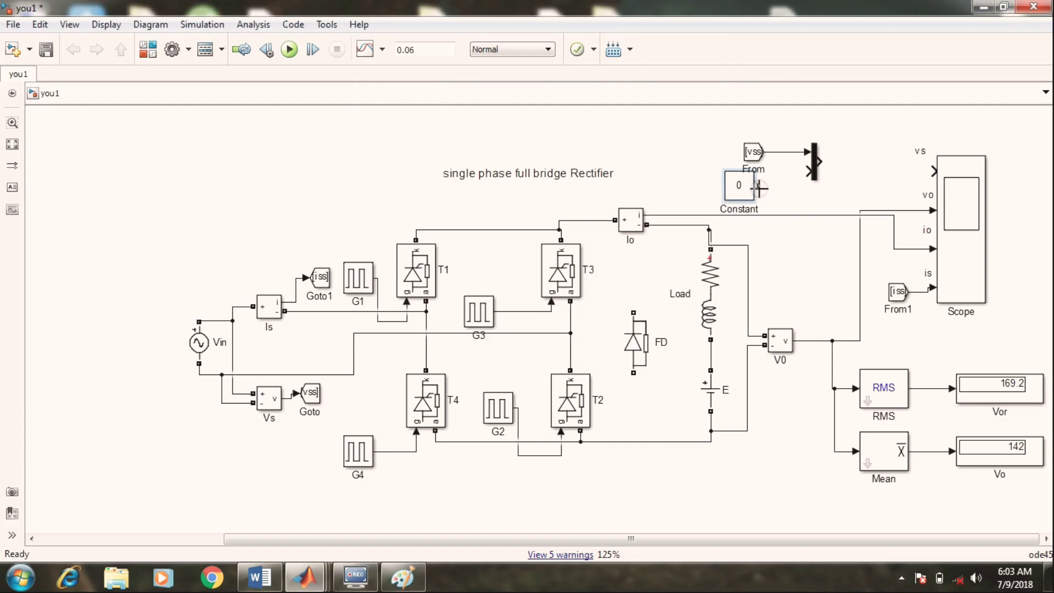
Connect the constant to the mux's second input and the mux output to the scope's vs input, and save the model
left_click_drag(758, 186, 934, 172)
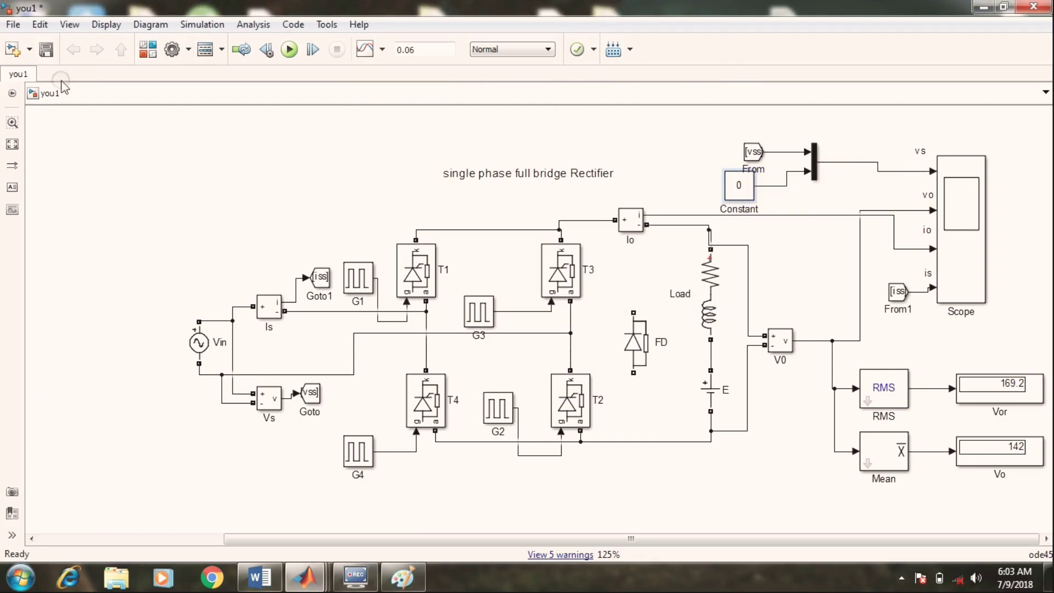
left_click(46, 49)
Rerun the simulation and examine the source voltage against the zero reference line in the scope
left_click(289, 50)
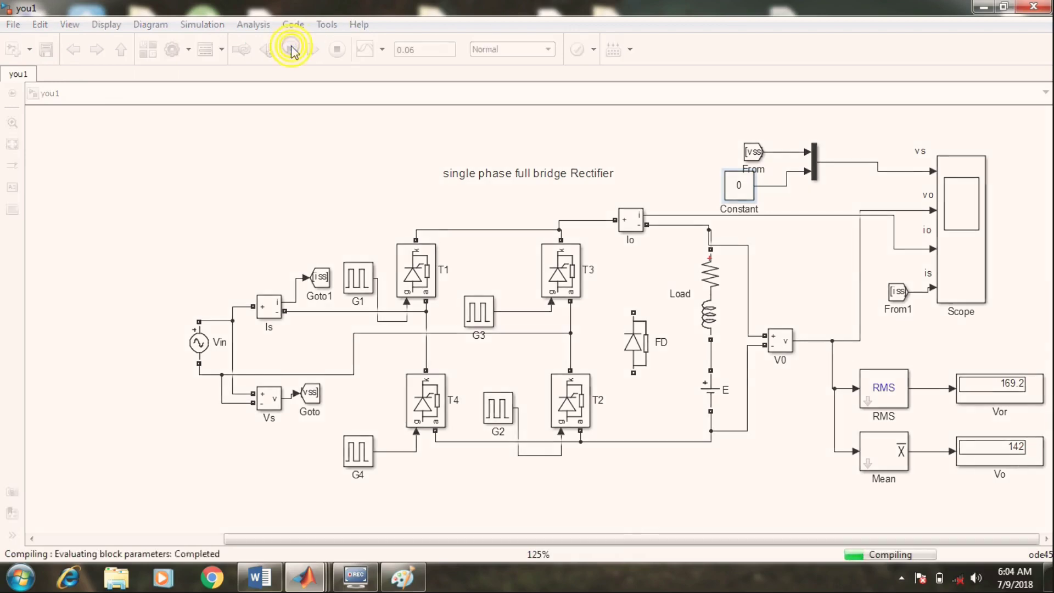
left_click(953, 222)
double_click(953, 222)
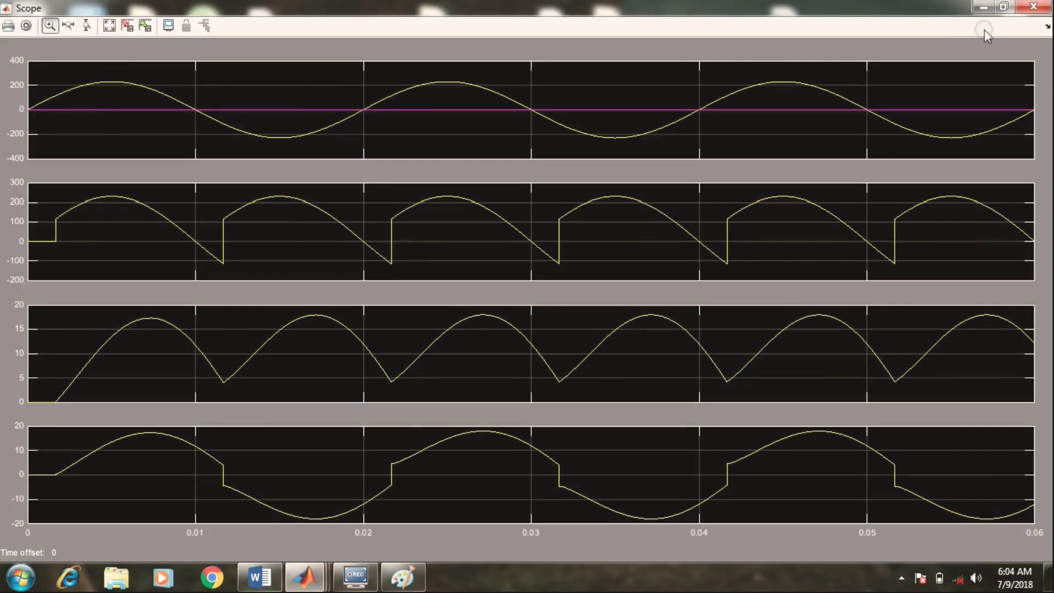
left_click(1034, 7)
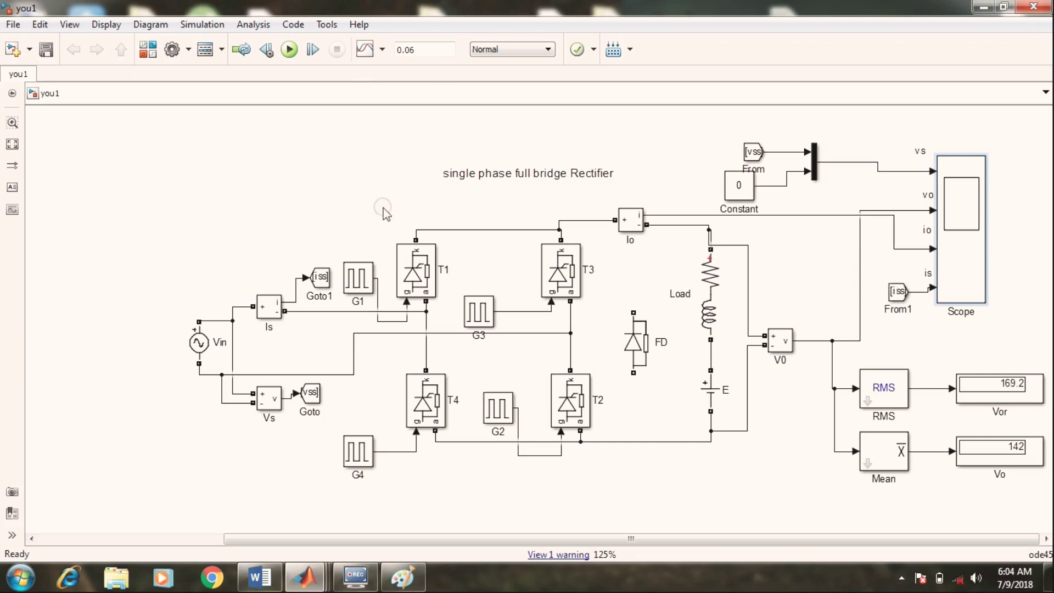
left_click(966, 211)
left_click(695, 401)
left_click(917, 280)
left_click(564, 543)
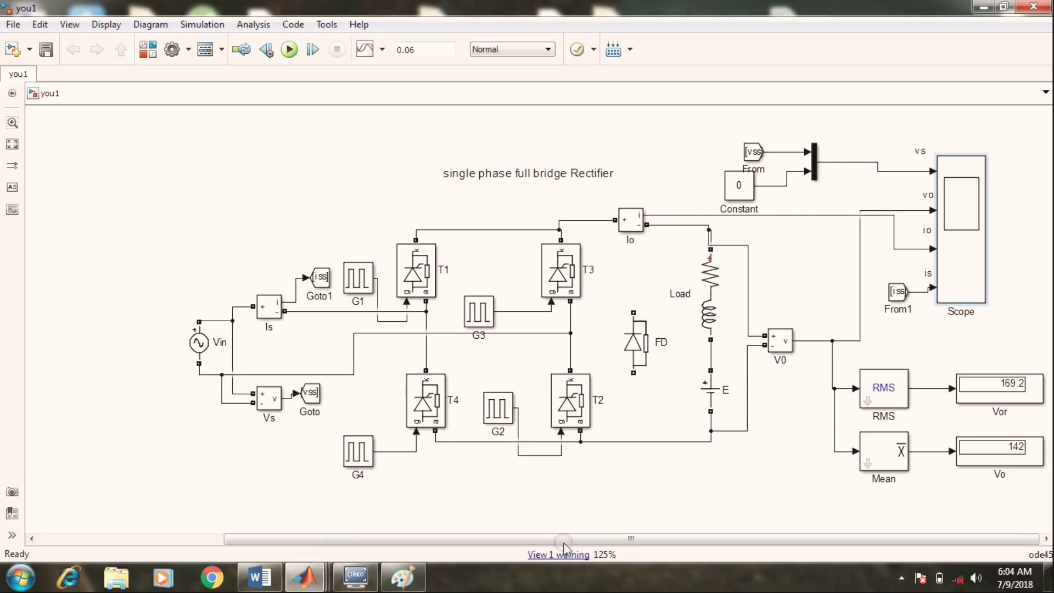